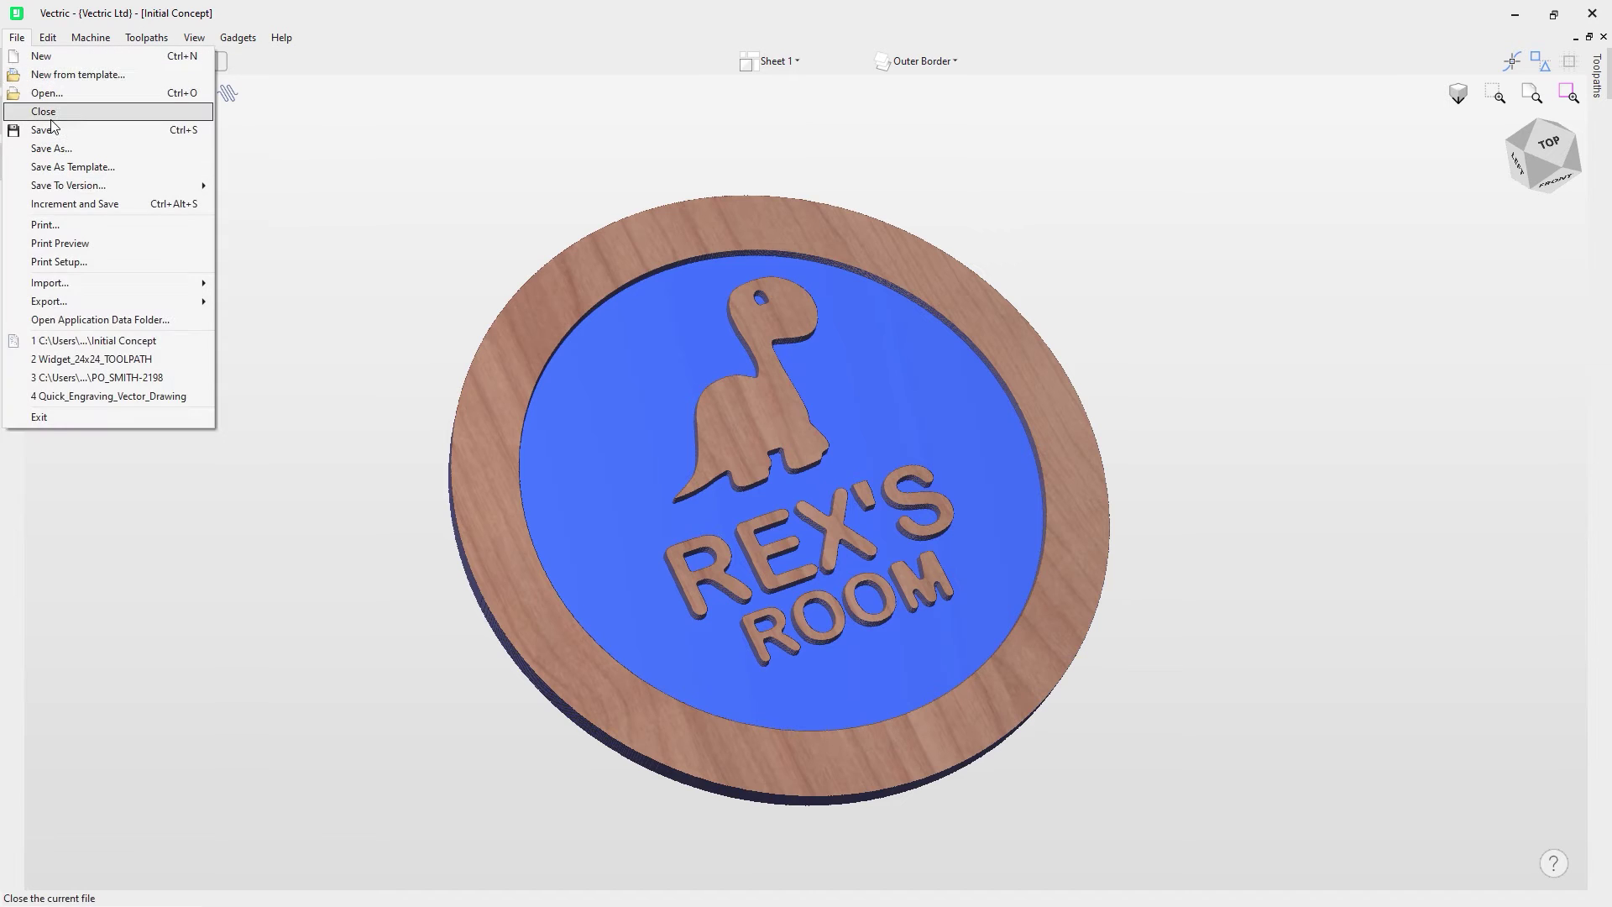
# Discard the dinosaur sign and set up a new 24 × 24 inch job 0.25 inches thick
pyautogui.click(819, 499)
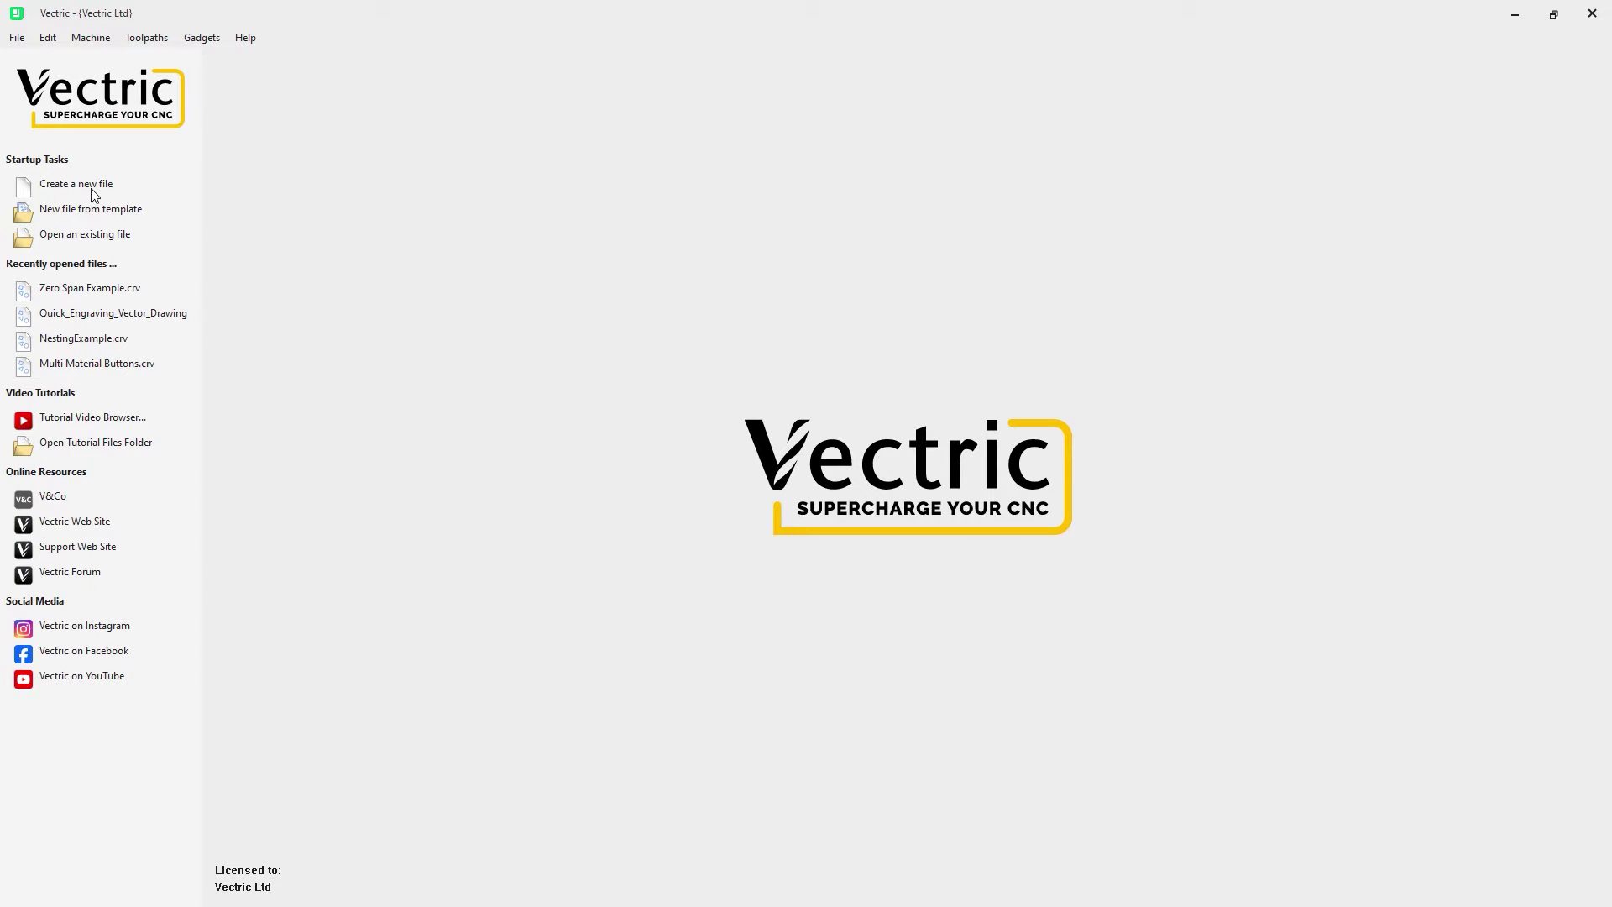
pyautogui.click(93, 184)
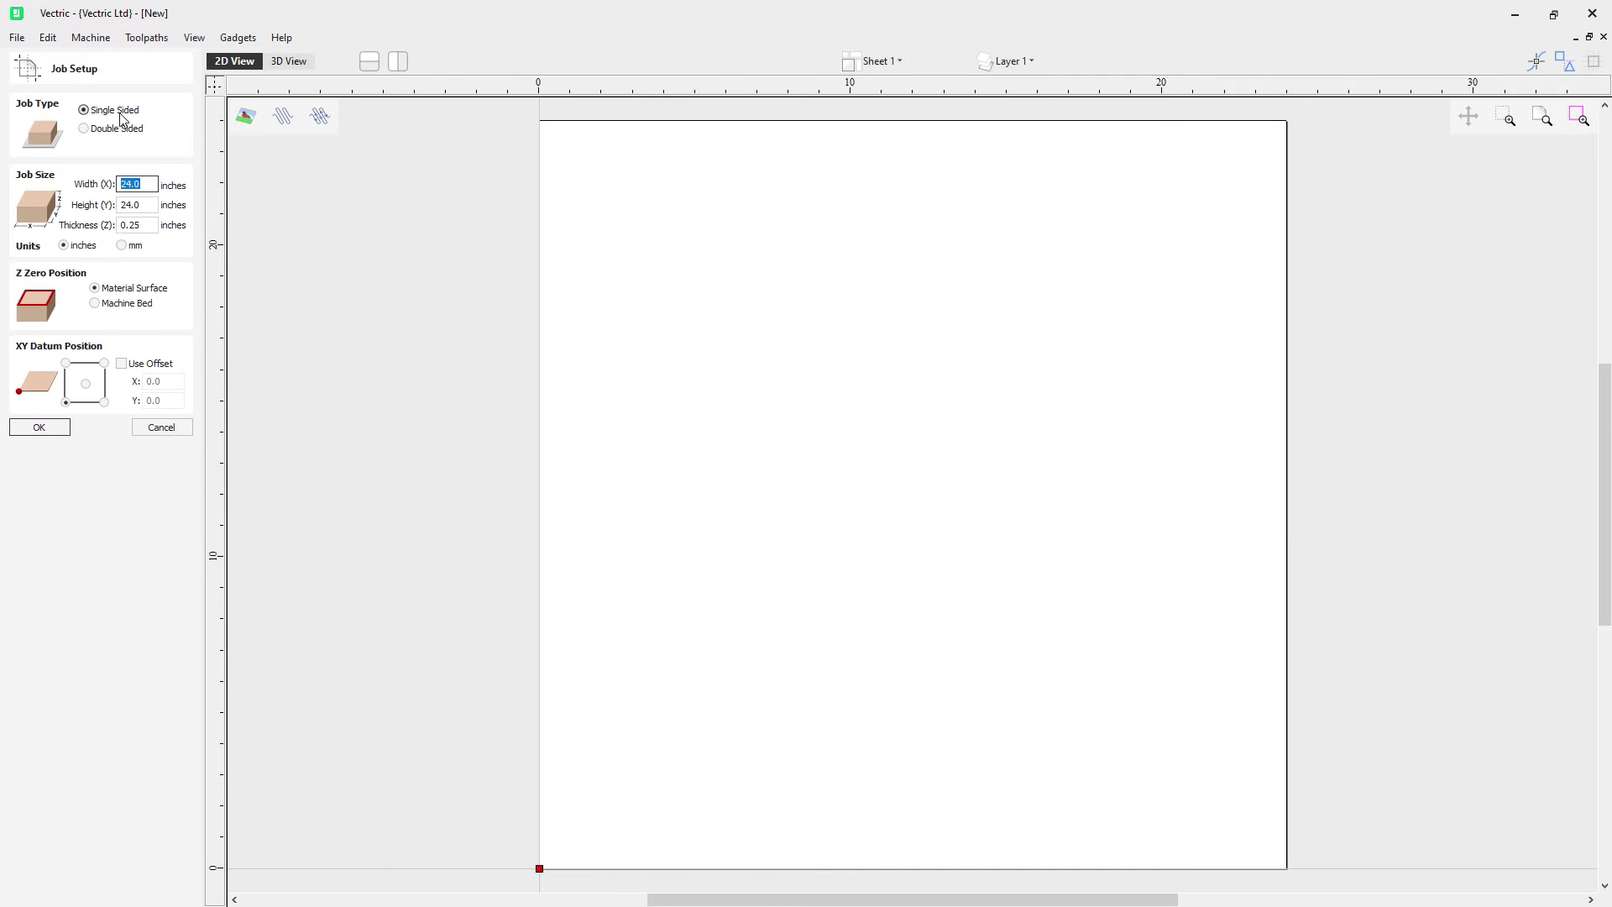
pyautogui.click(147, 184)
pyautogui.click(151, 205)
pyautogui.click(150, 227)
pyautogui.click(39, 427)
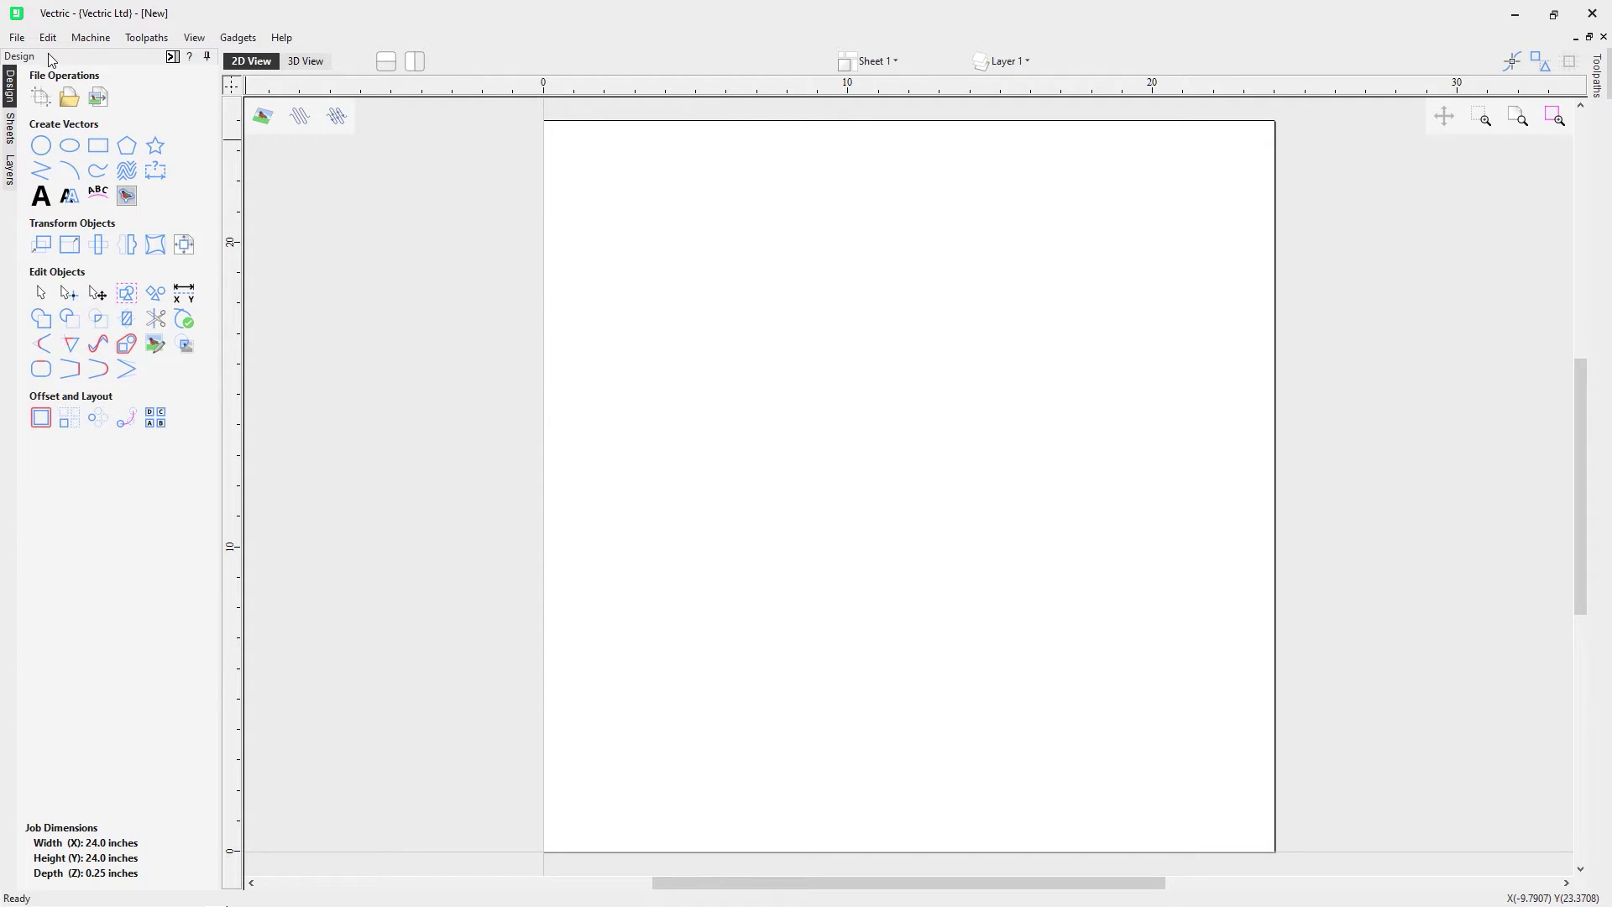
# Save the blank 0.25-inch sheet job as the template 'MDF 025'
pyautogui.click(18, 41)
pyautogui.click(73, 167)
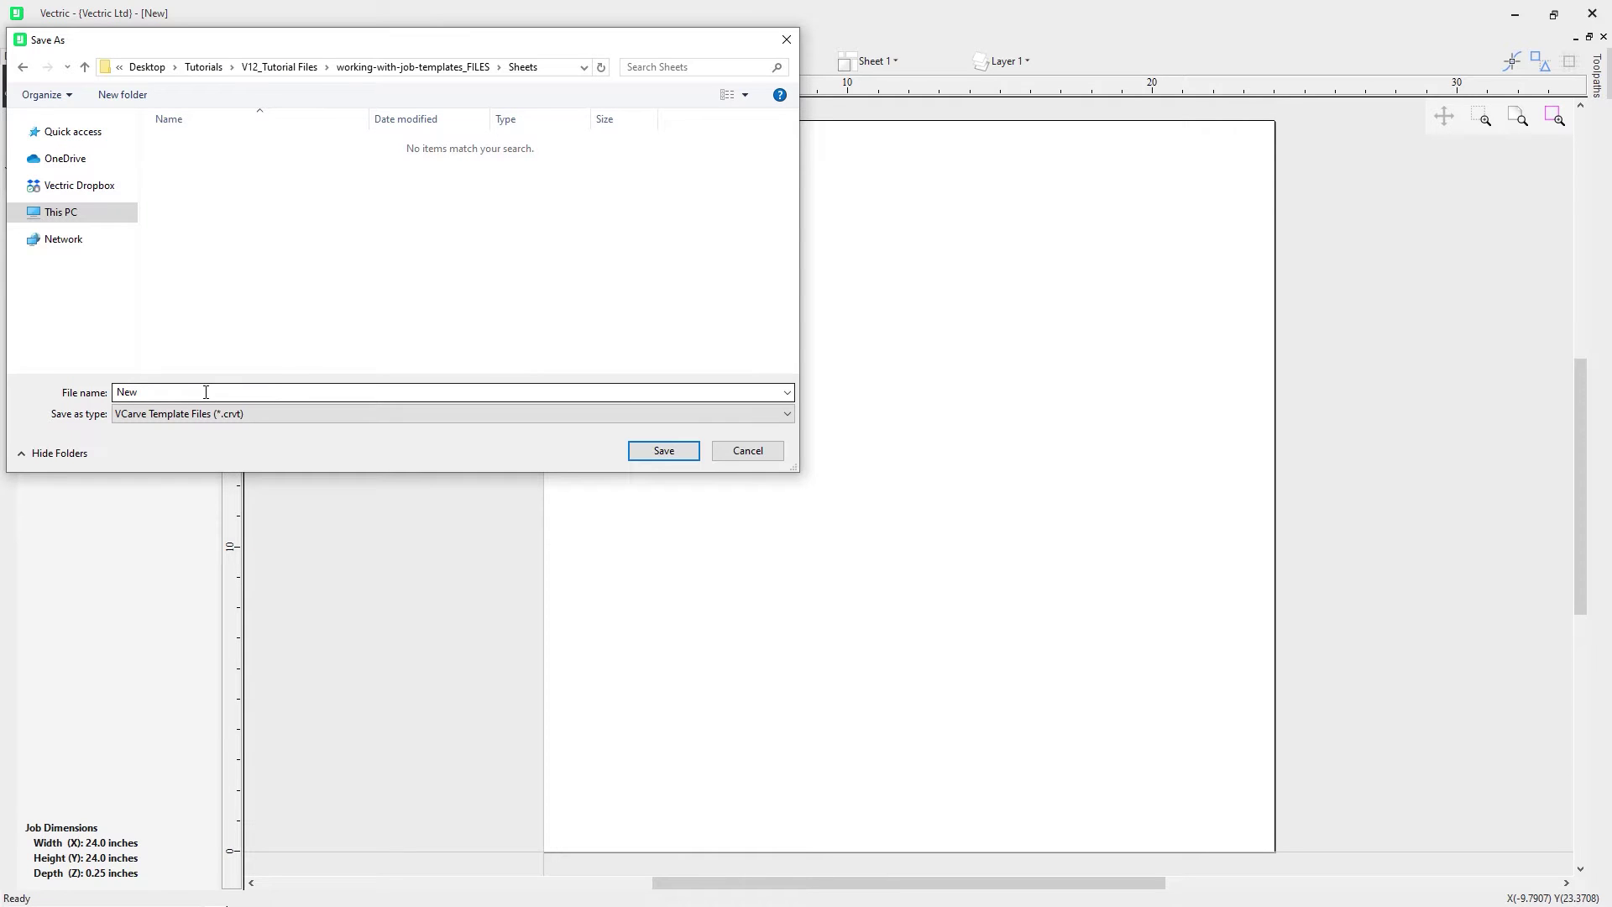
pyautogui.doubleClick(206, 392)
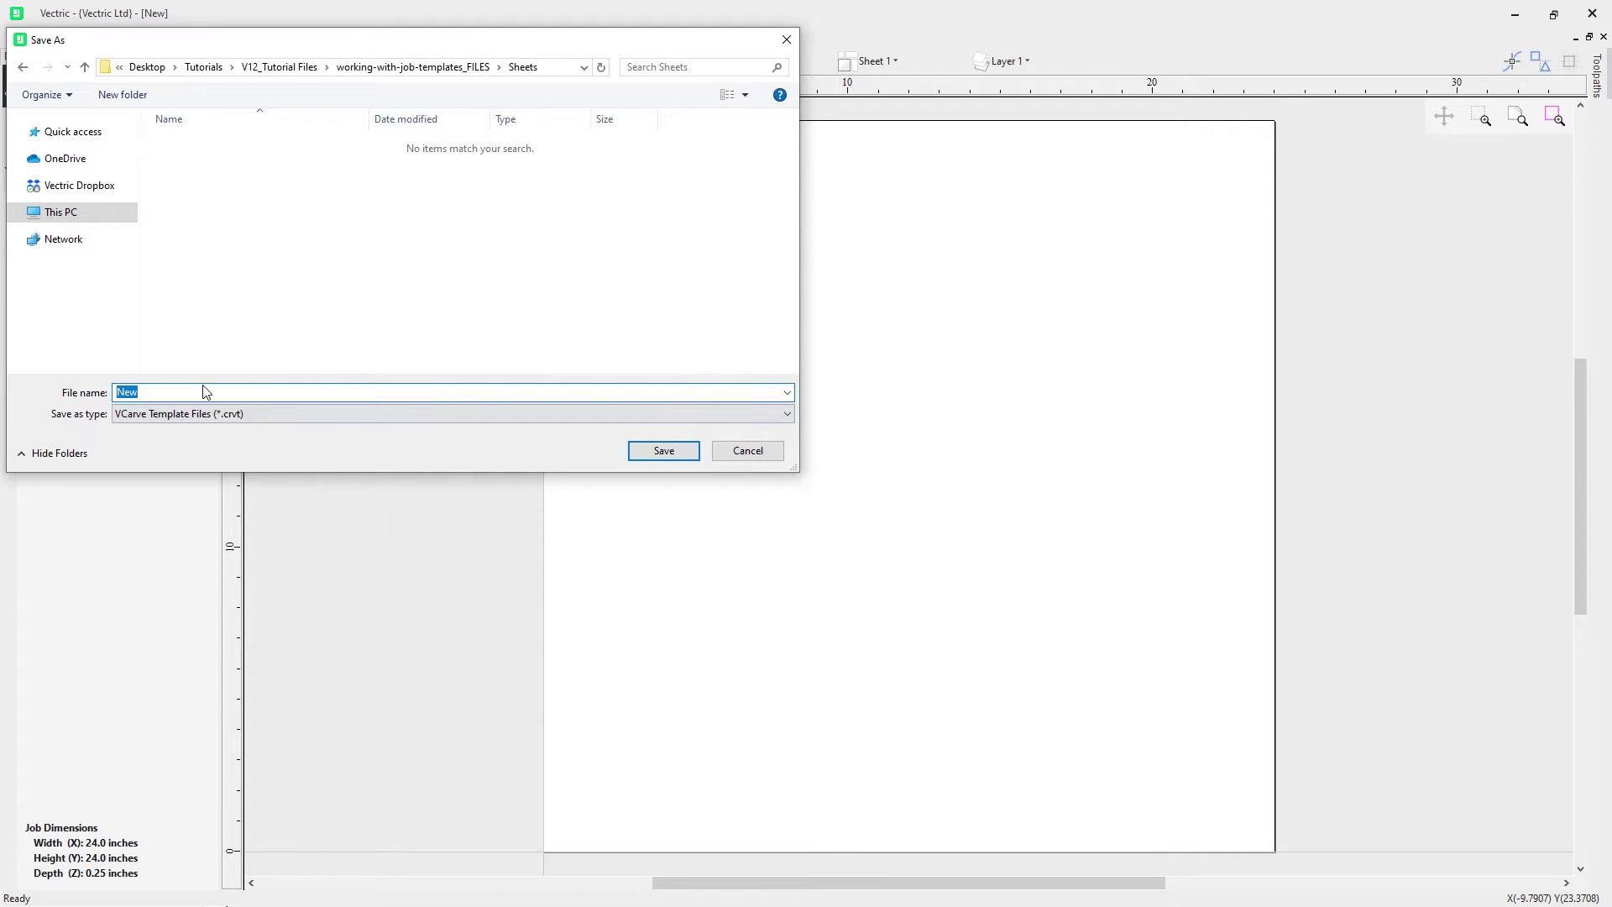
pyautogui.write('MDF 025')
pyautogui.click(687, 450)
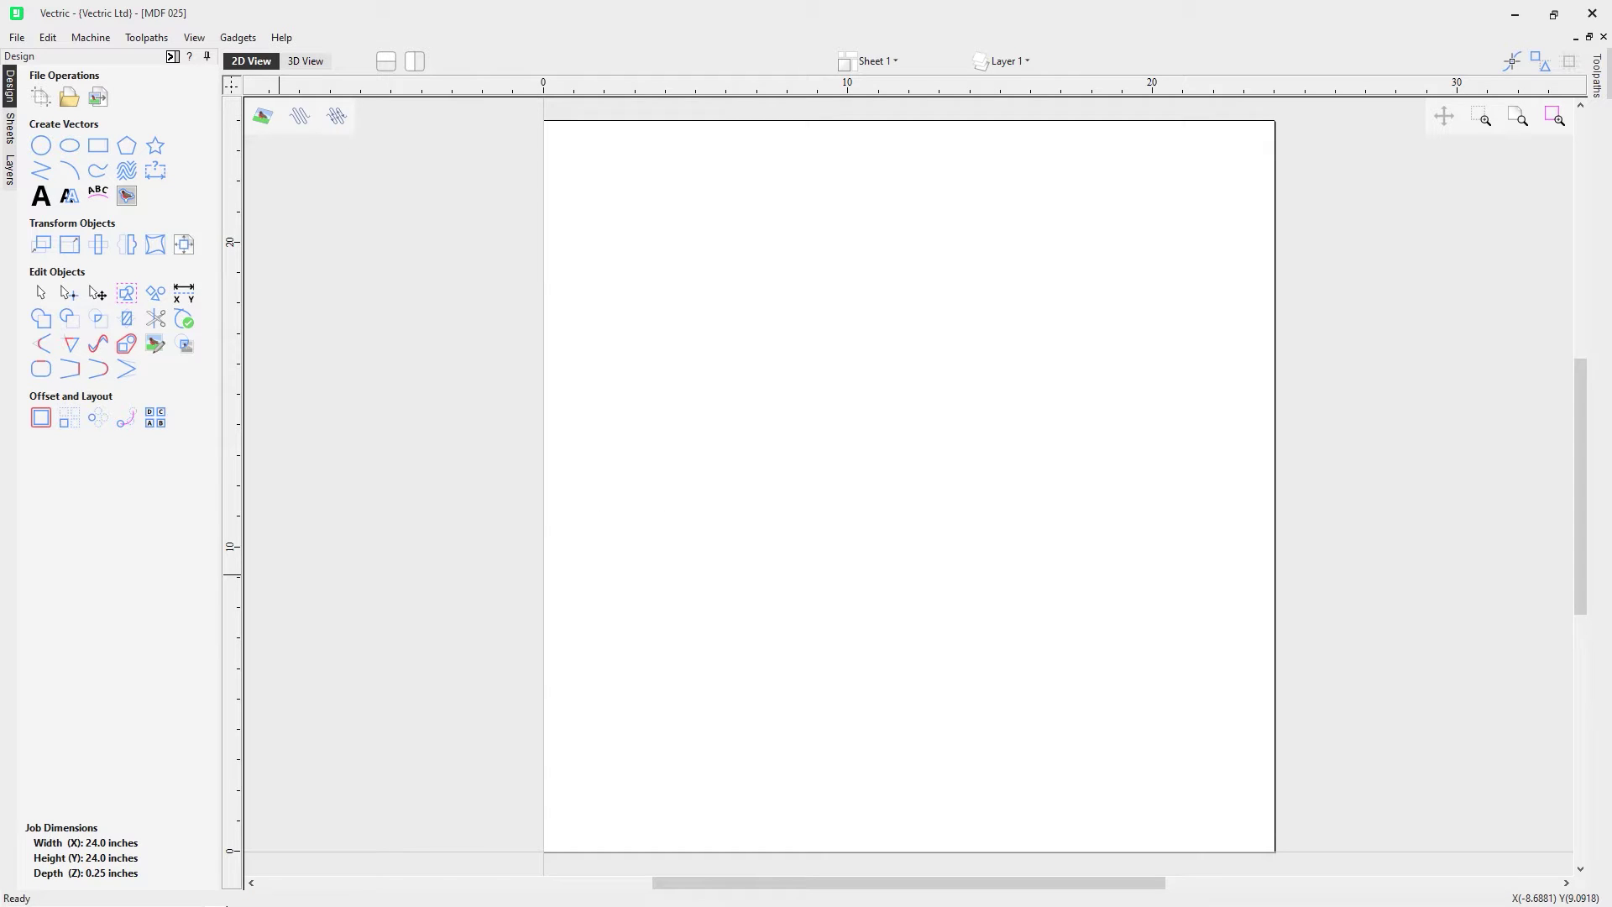
pyautogui.hotkey('alt', 'Tab')
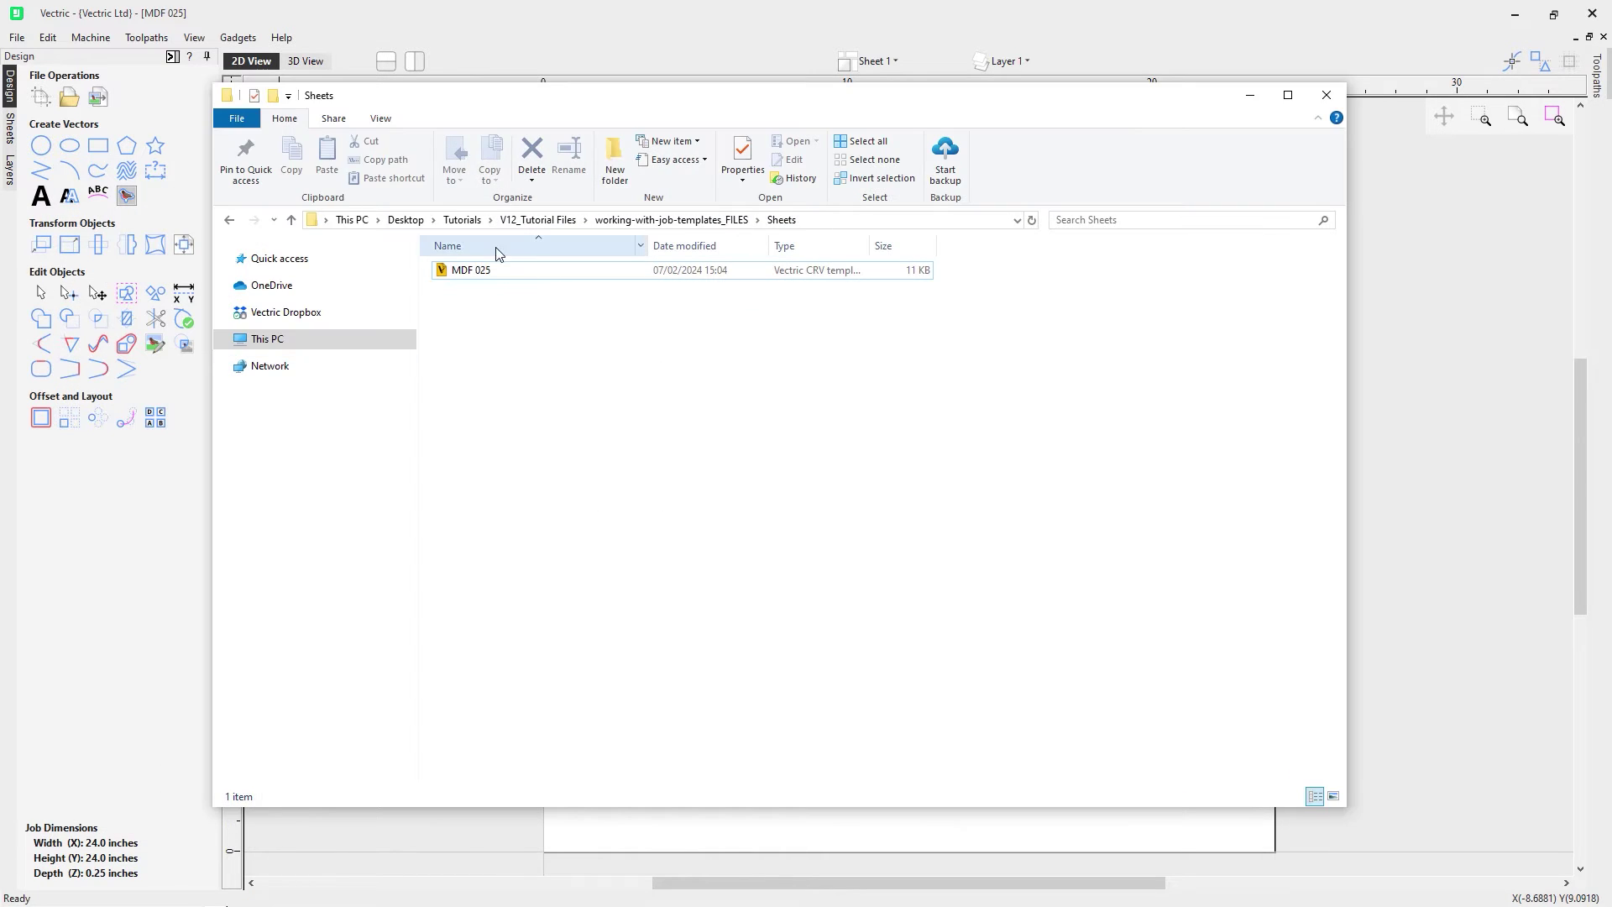
pyautogui.click(504, 277)
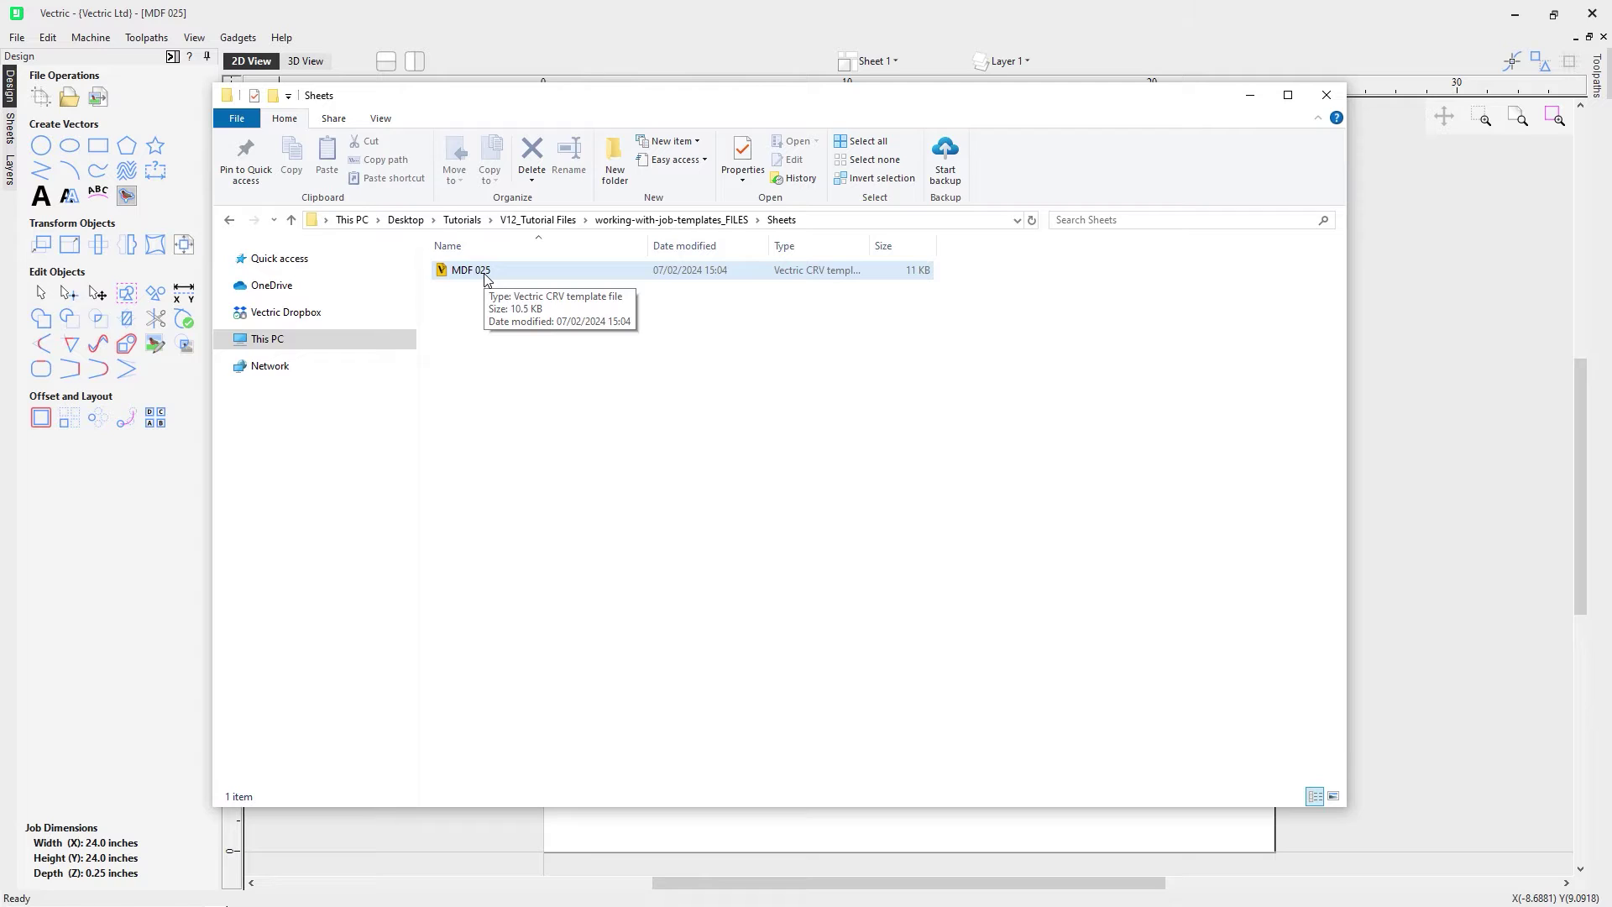
pyautogui.click(607, 292)
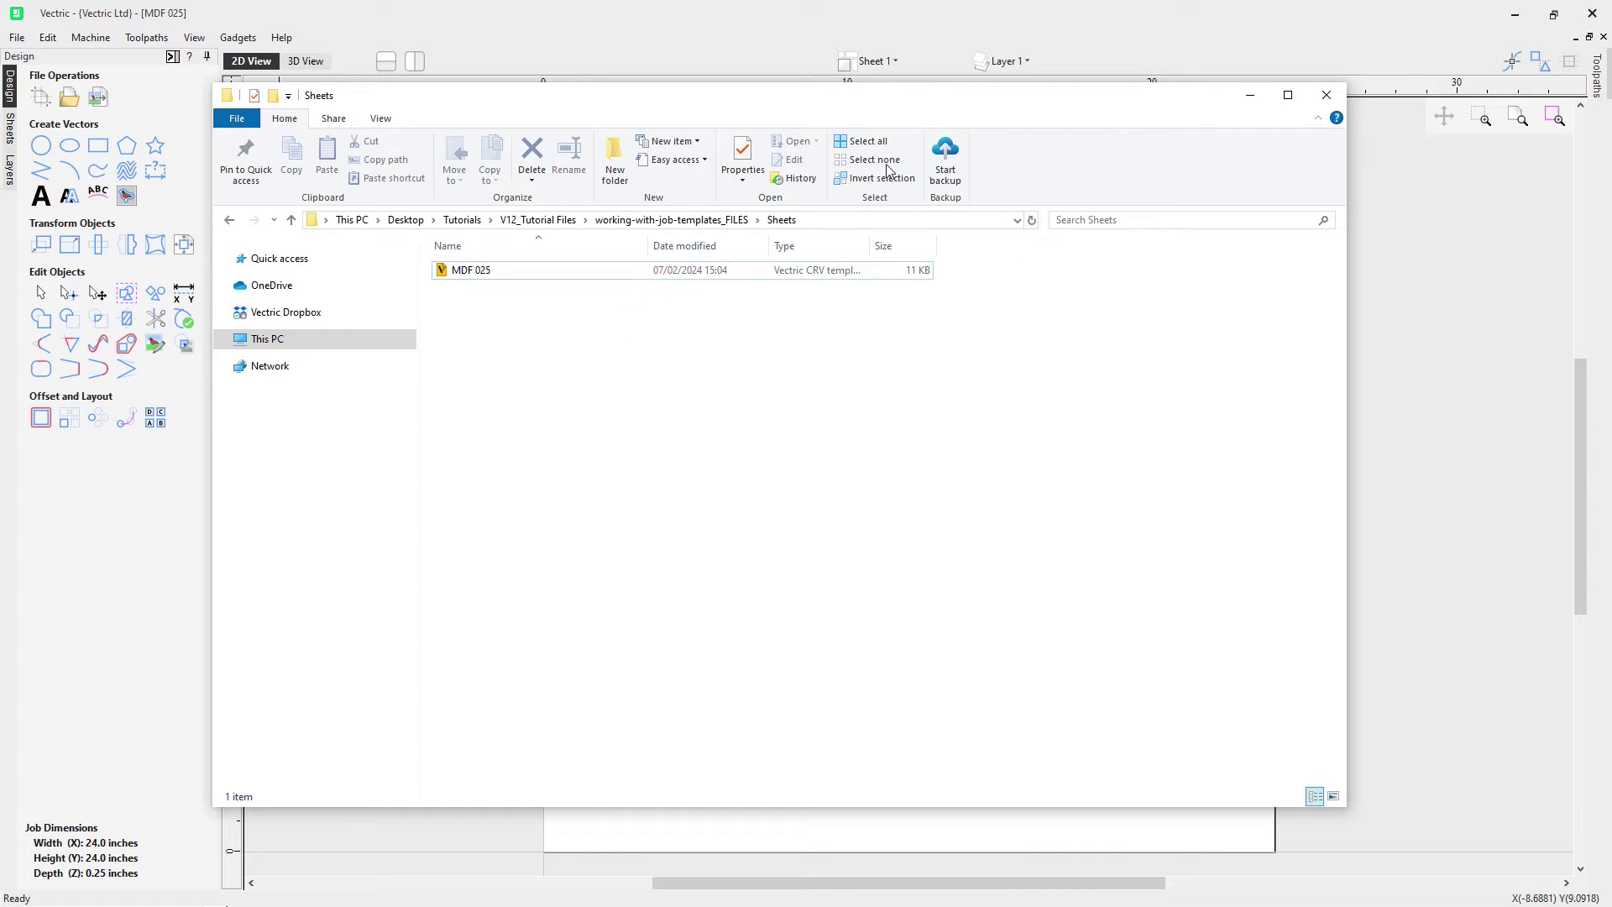
pyautogui.click(1251, 95)
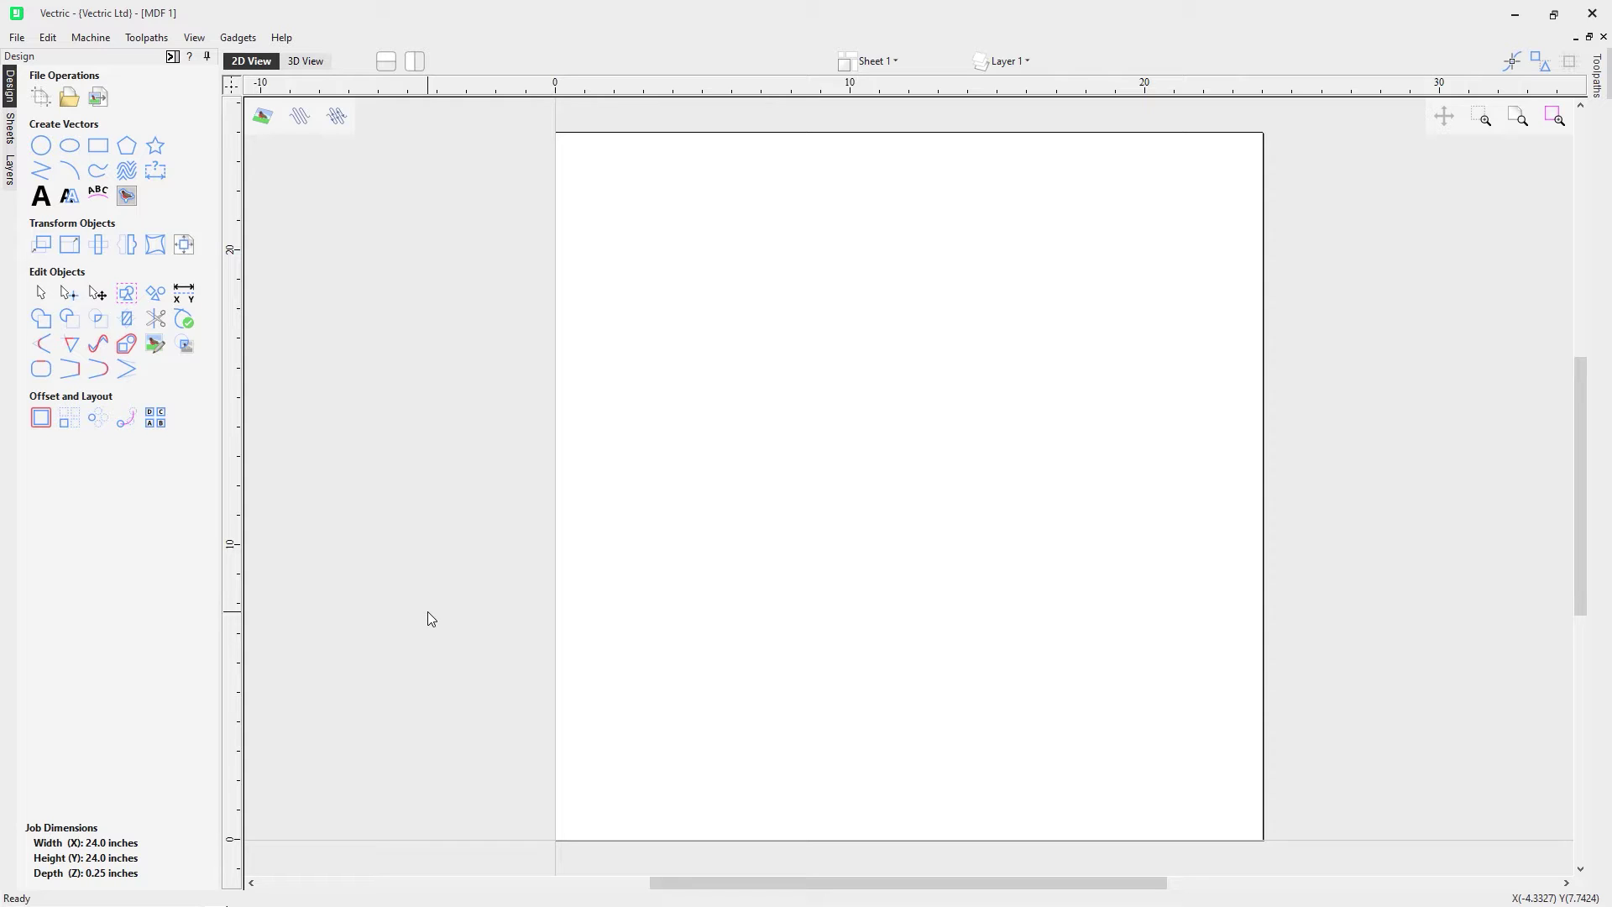
# Create a new 24 × 24 inch job with the thickness changed to 0.5 inches
pyautogui.click(43, 104)
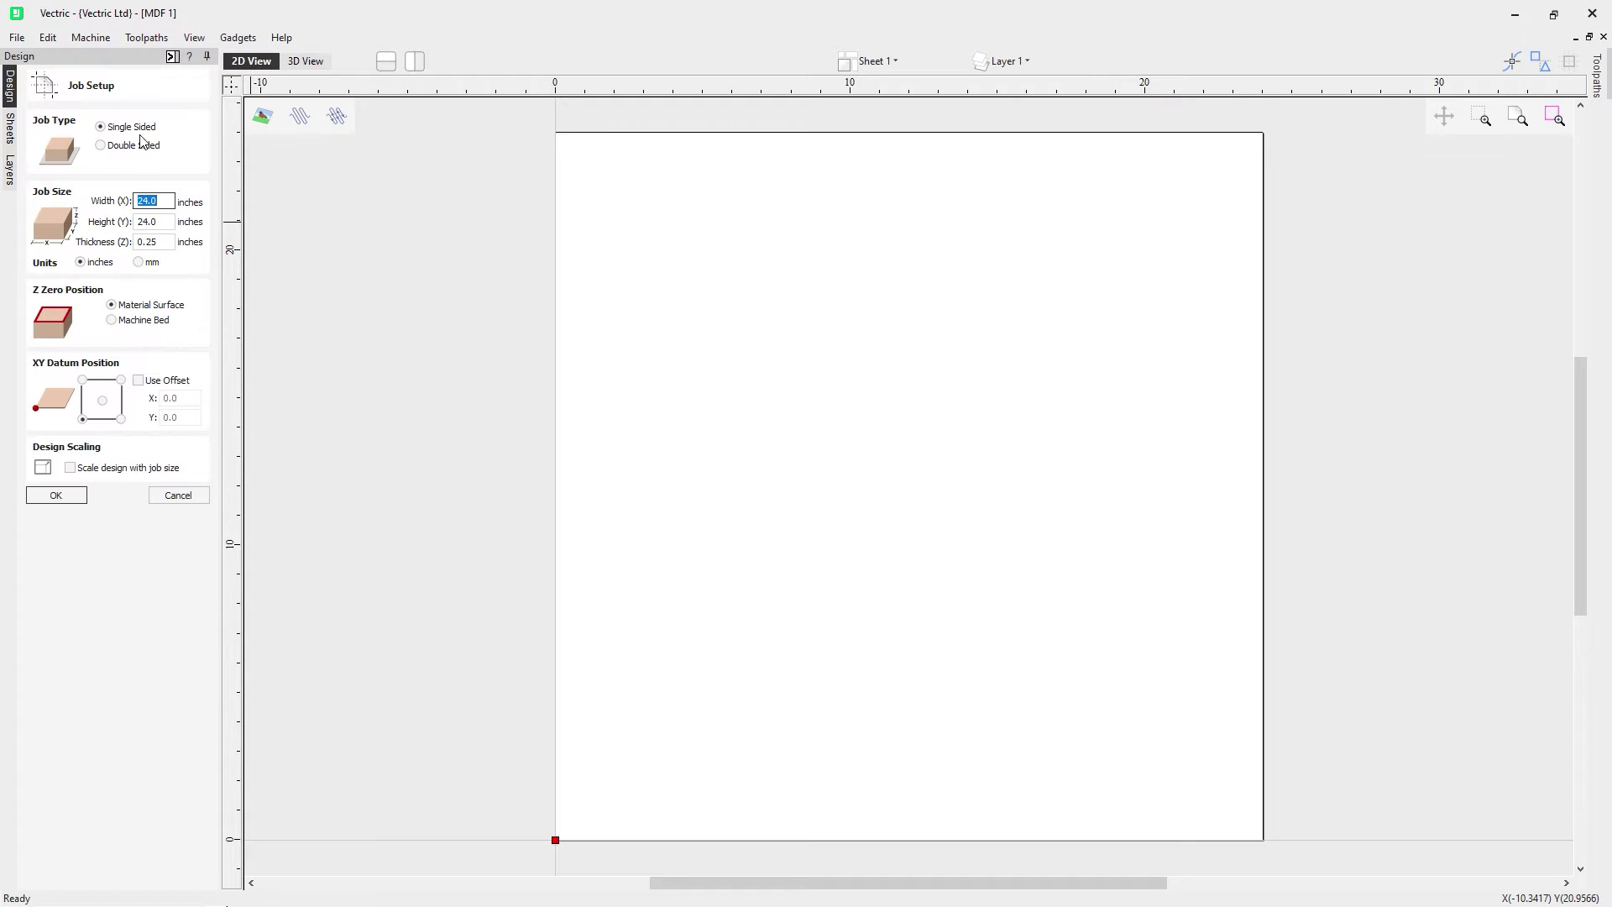
pyautogui.click(168, 242)
pyautogui.moveTo(168, 242); pyautogui.dragTo(147, 242)
pyautogui.write('5')
pyautogui.click(58, 495)
# Enter 'MDF 05' as the name for a new template of this job
pyautogui.click(16, 38)
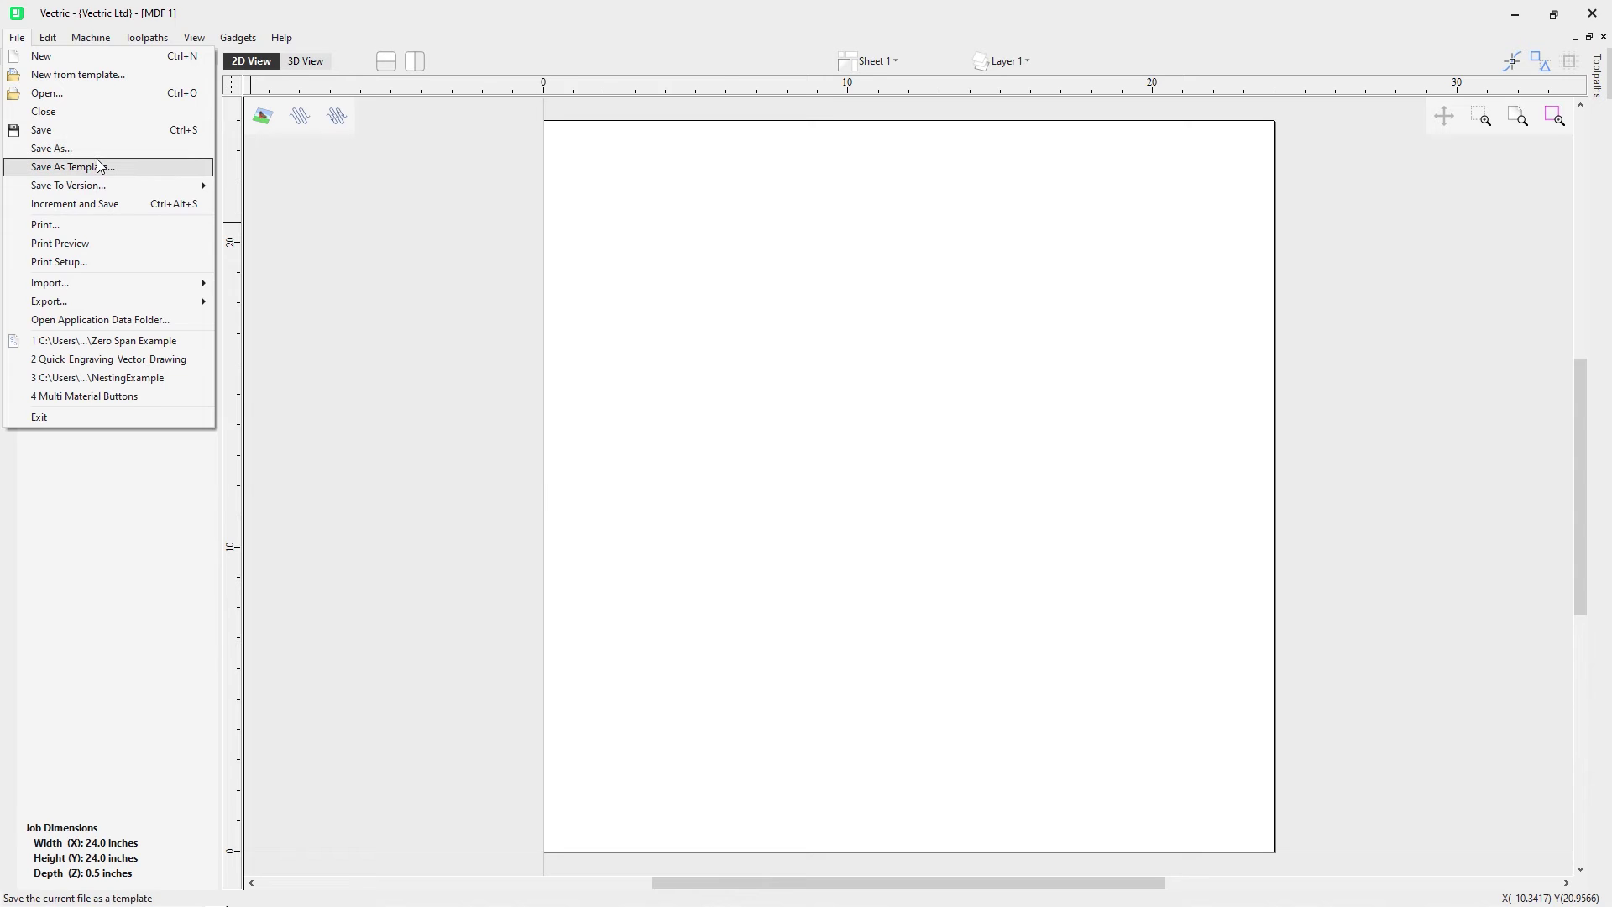
pyautogui.click(99, 165)
pyautogui.click(200, 392)
pyautogui.write('MDF 05')
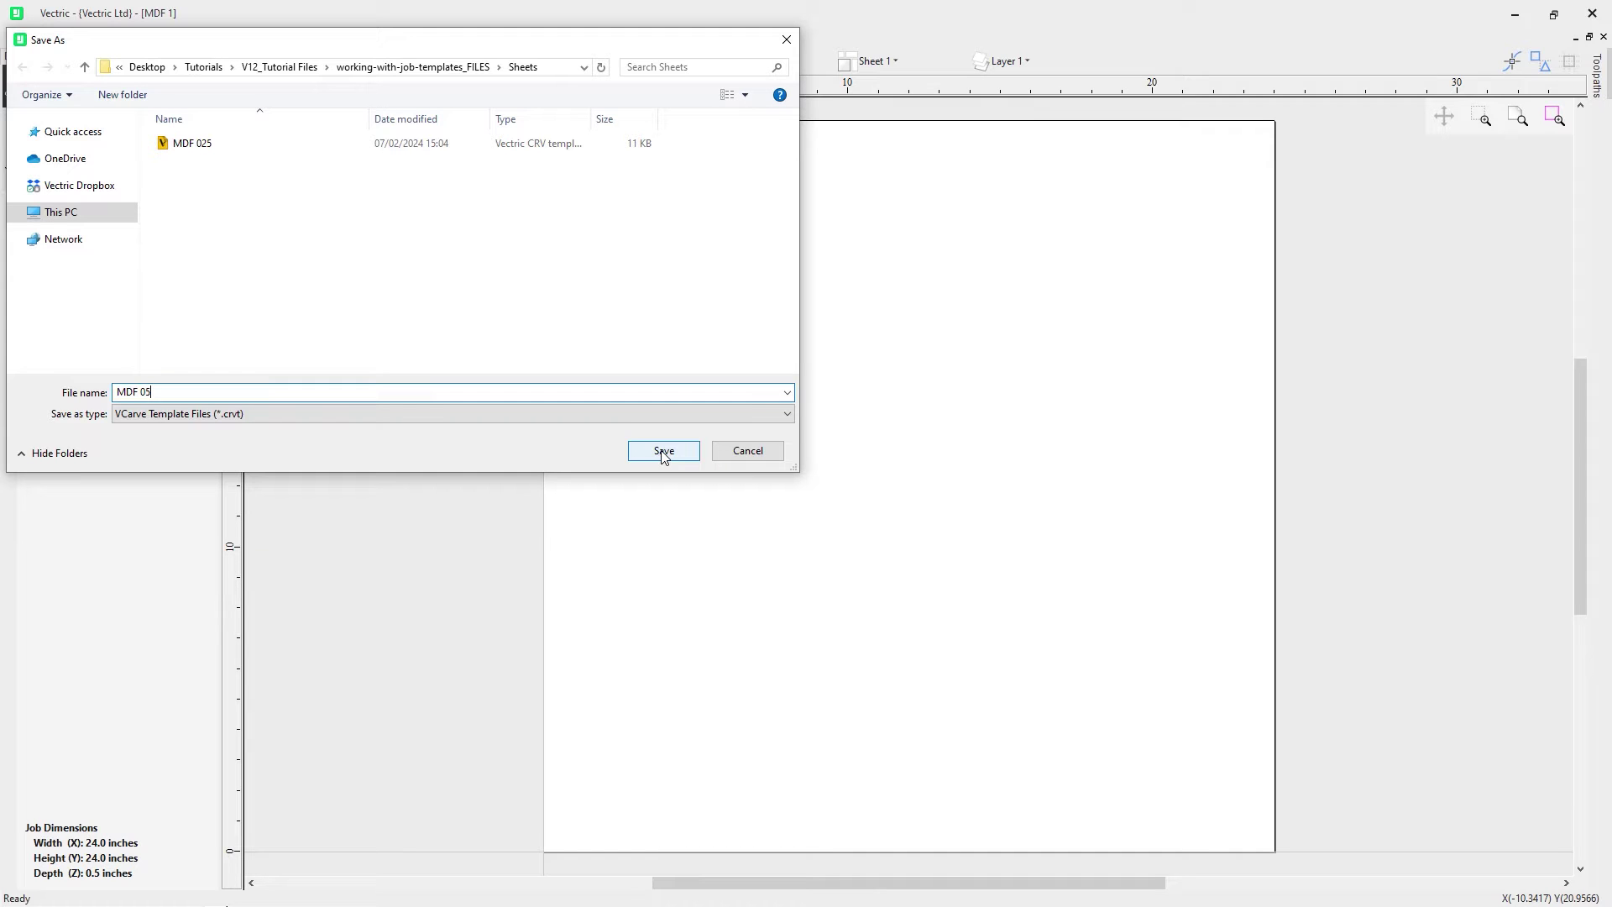
pyautogui.press('BackSpace')
pyautogui.press('BackSpace')
pyautogui.write('1')
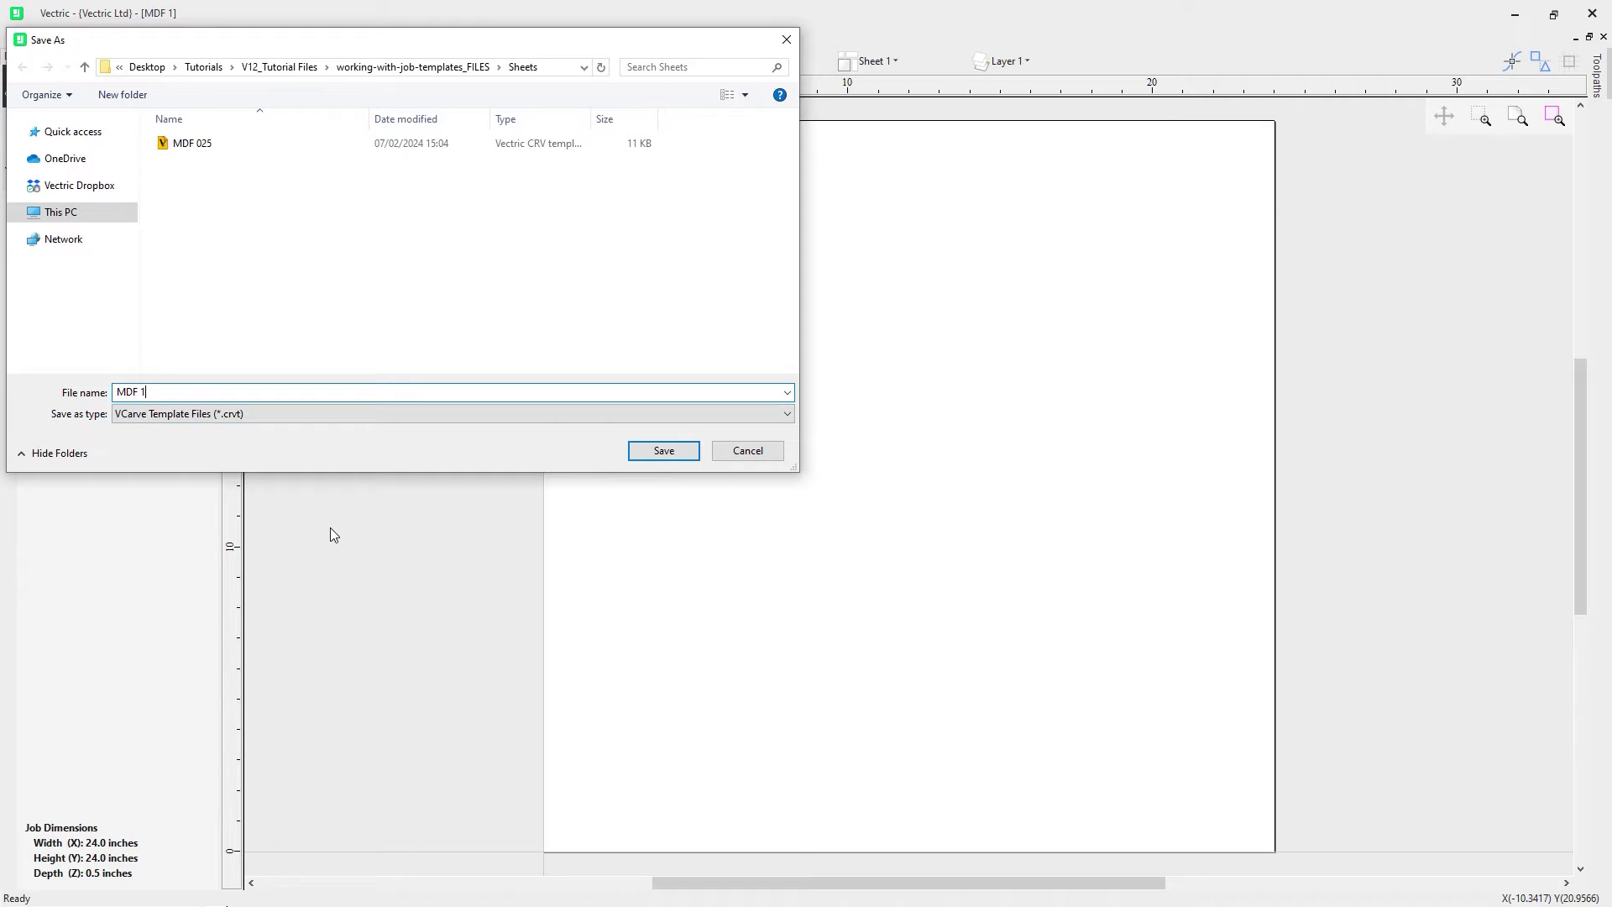
pyautogui.press('BackSpace')
pyautogui.write('05')
# Save the MDF 05 template, then change the job thickness to 0.75 inches
pyautogui.click(662, 451)
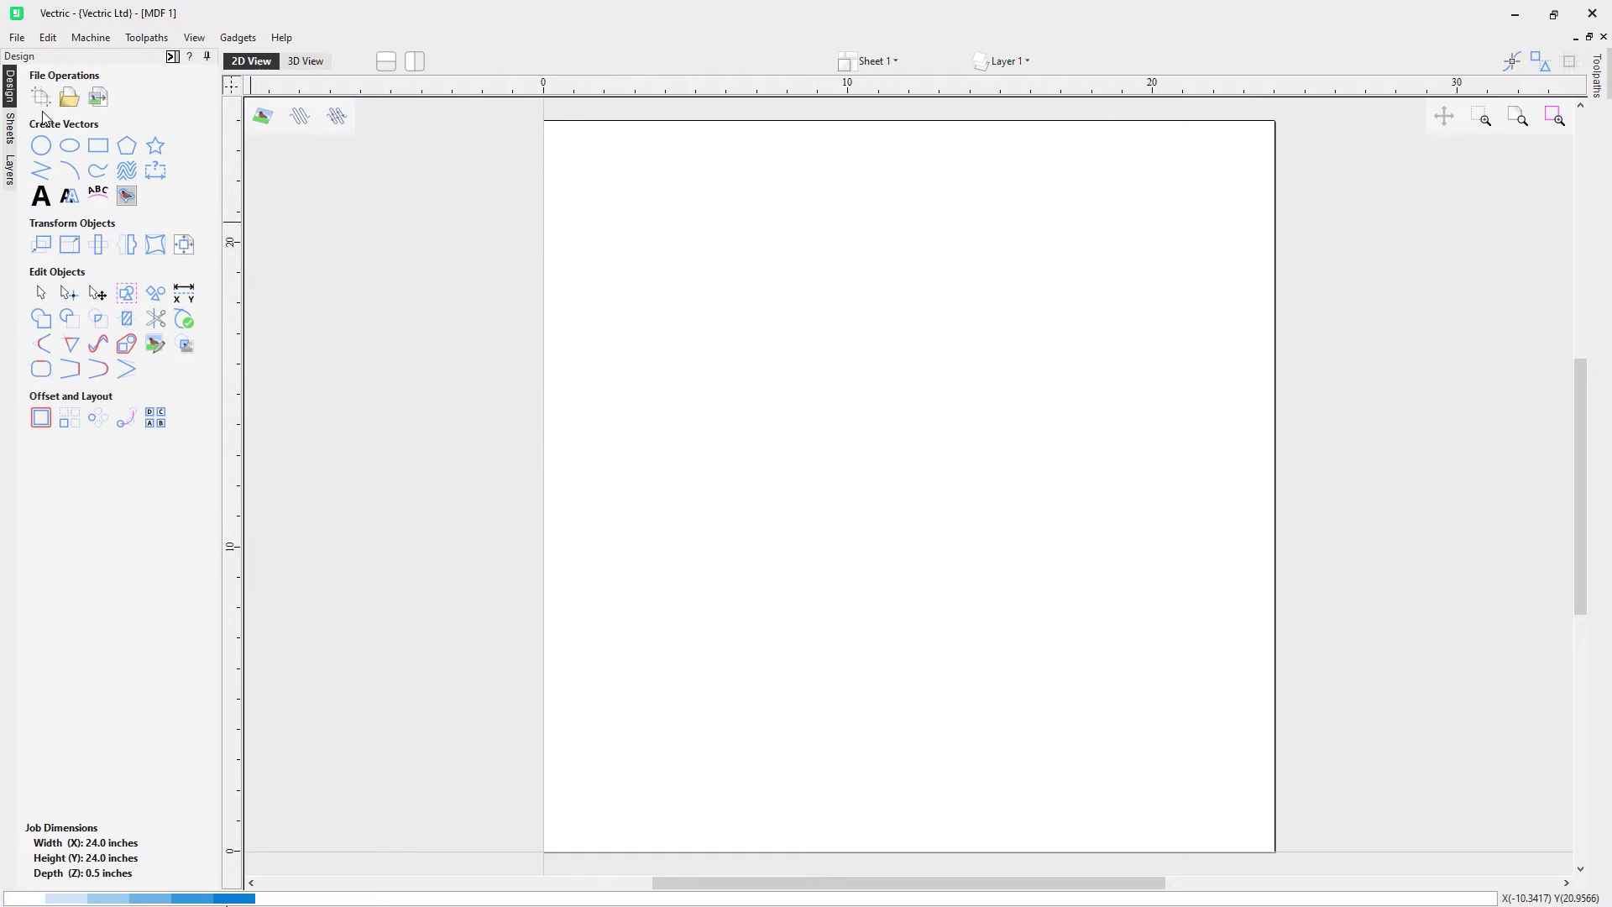
pyautogui.click(156, 242)
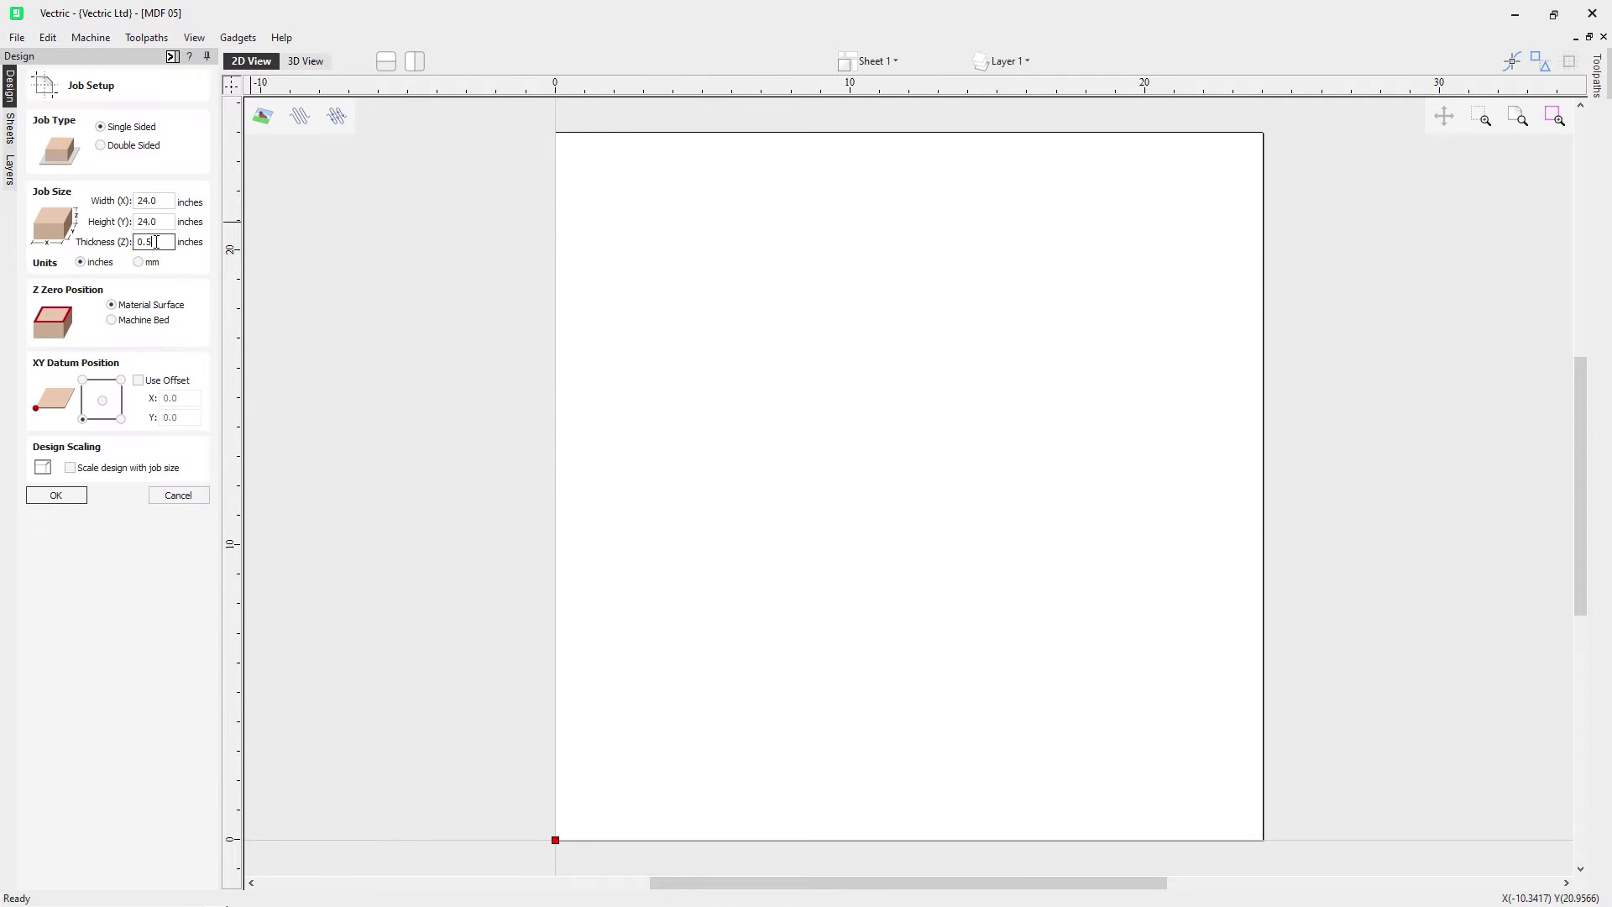
pyautogui.press('BackSpace')
pyautogui.write('75')
pyautogui.click(55, 495)
# Save the 0.75-inch job as the template 'MDF 75'
pyautogui.click(18, 40)
pyautogui.click(67, 167)
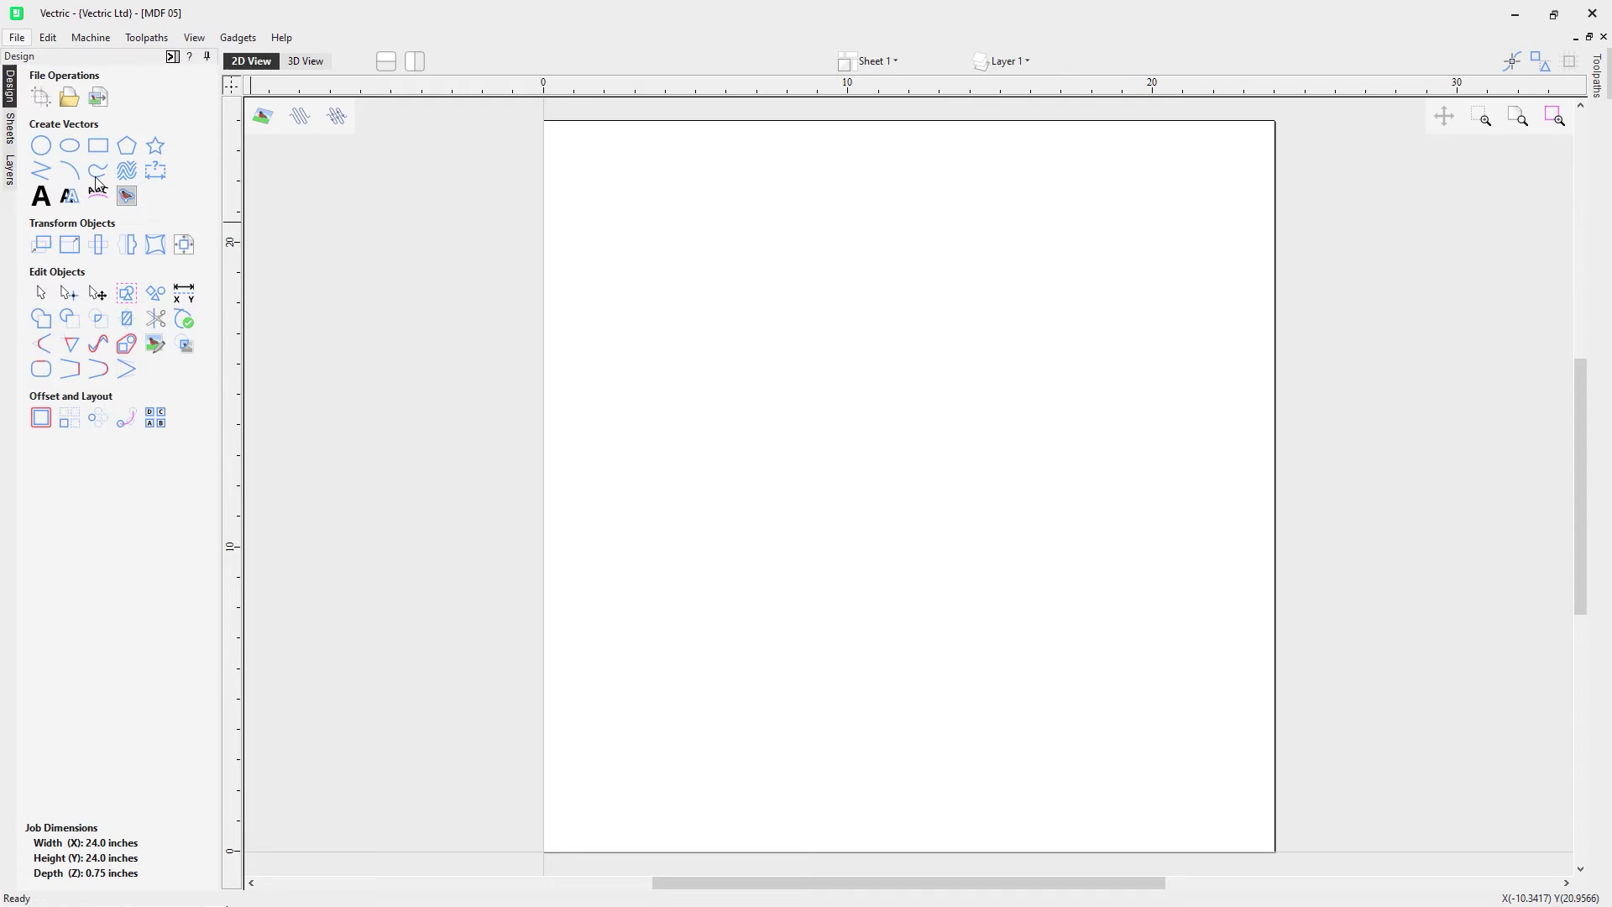
pyautogui.click(171, 392)
pyautogui.press('BackSpace')
pyautogui.press('BackSpace')
pyautogui.write('75')
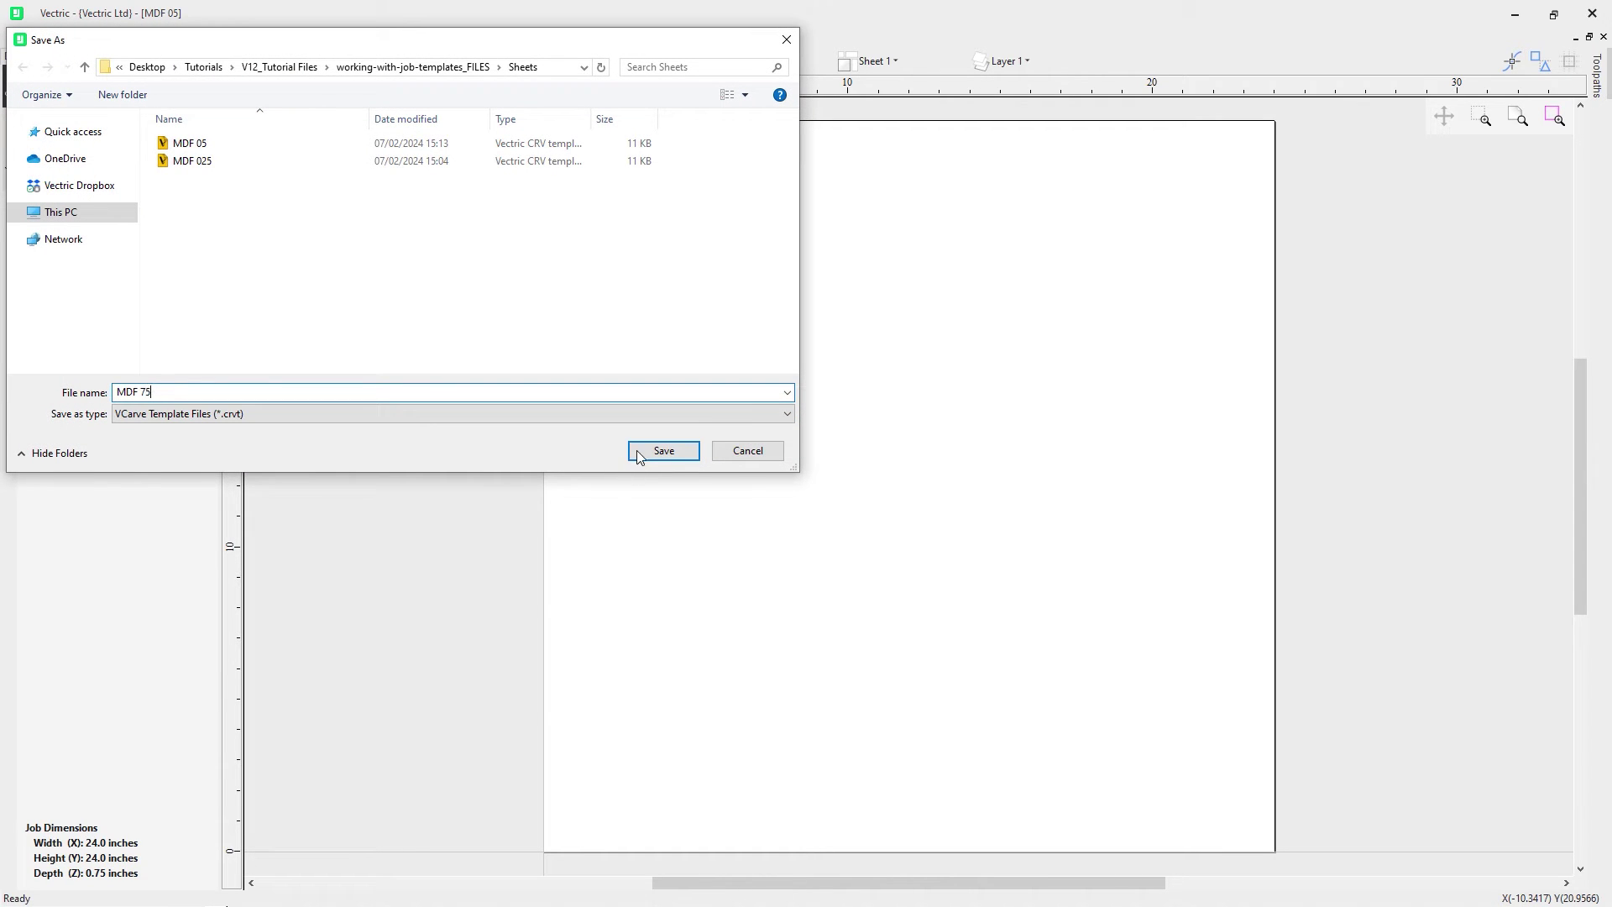
pyautogui.click(652, 451)
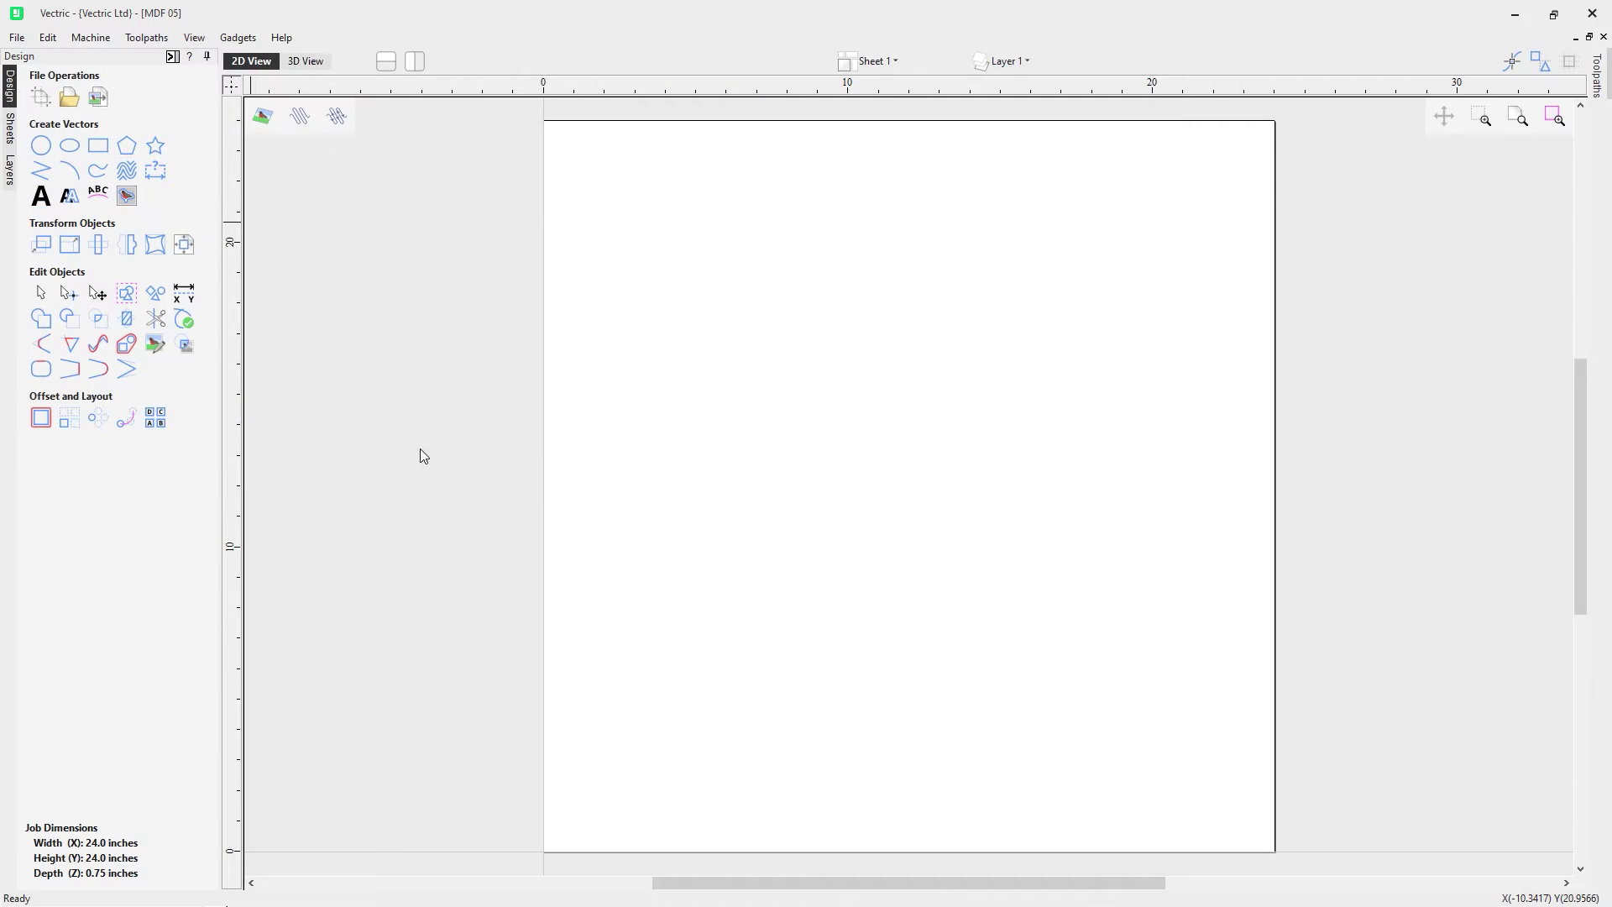
# Change the job thickness to 1 inch in Job Setup
pyautogui.click(41, 97)
pyautogui.doubleClick(161, 241)
pyautogui.write('1')
pyautogui.click(55, 494)
# Save the 1-inch job as the template 'MDF 1'
pyautogui.click(16, 37)
pyautogui.click(95, 165)
pyautogui.click(233, 391)
pyautogui.press('BackSpace')
pyautogui.press('BackSpace')
pyautogui.write('1')
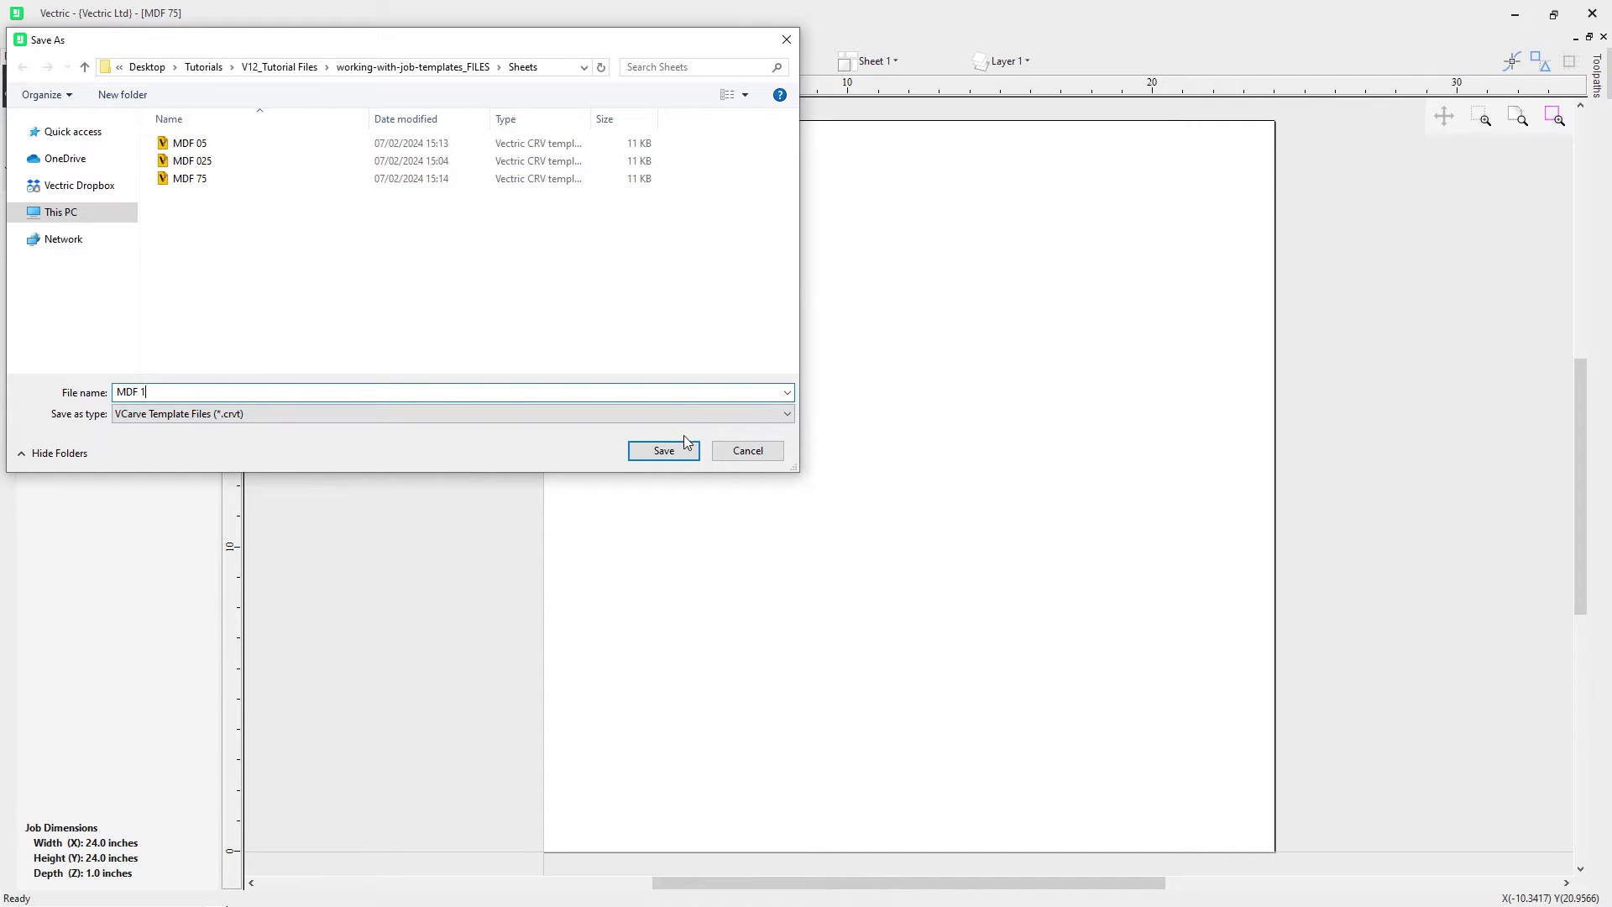
pyautogui.click(663, 451)
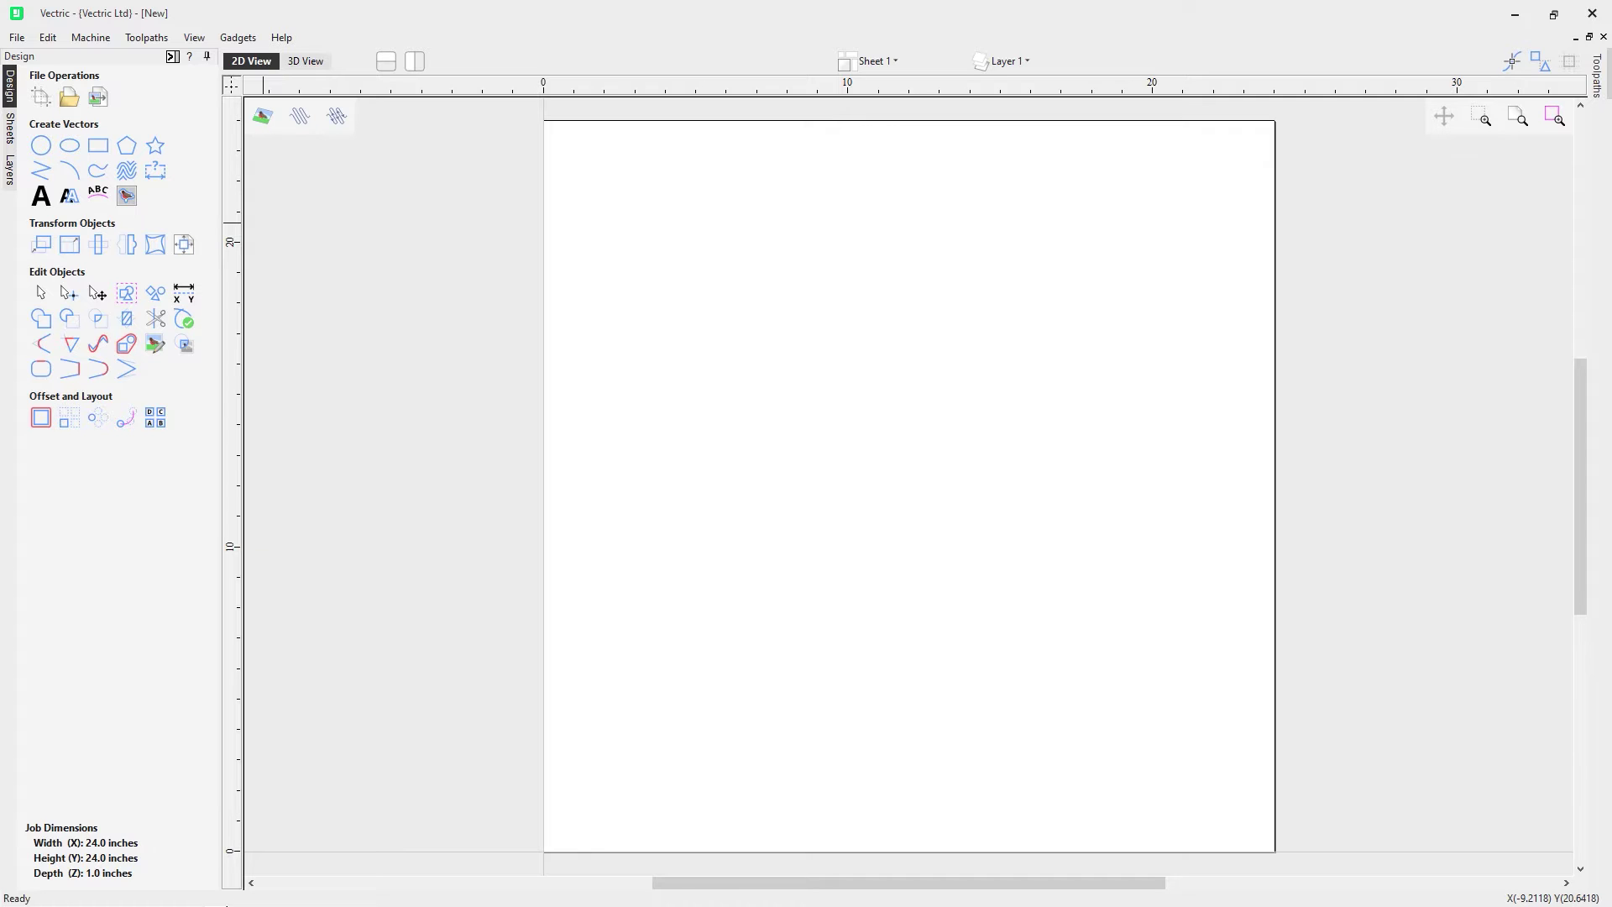
# Discard the current job and start a 24 × 24 × 0.25 inch job from template MDF 025
pyautogui.click(24, 38)
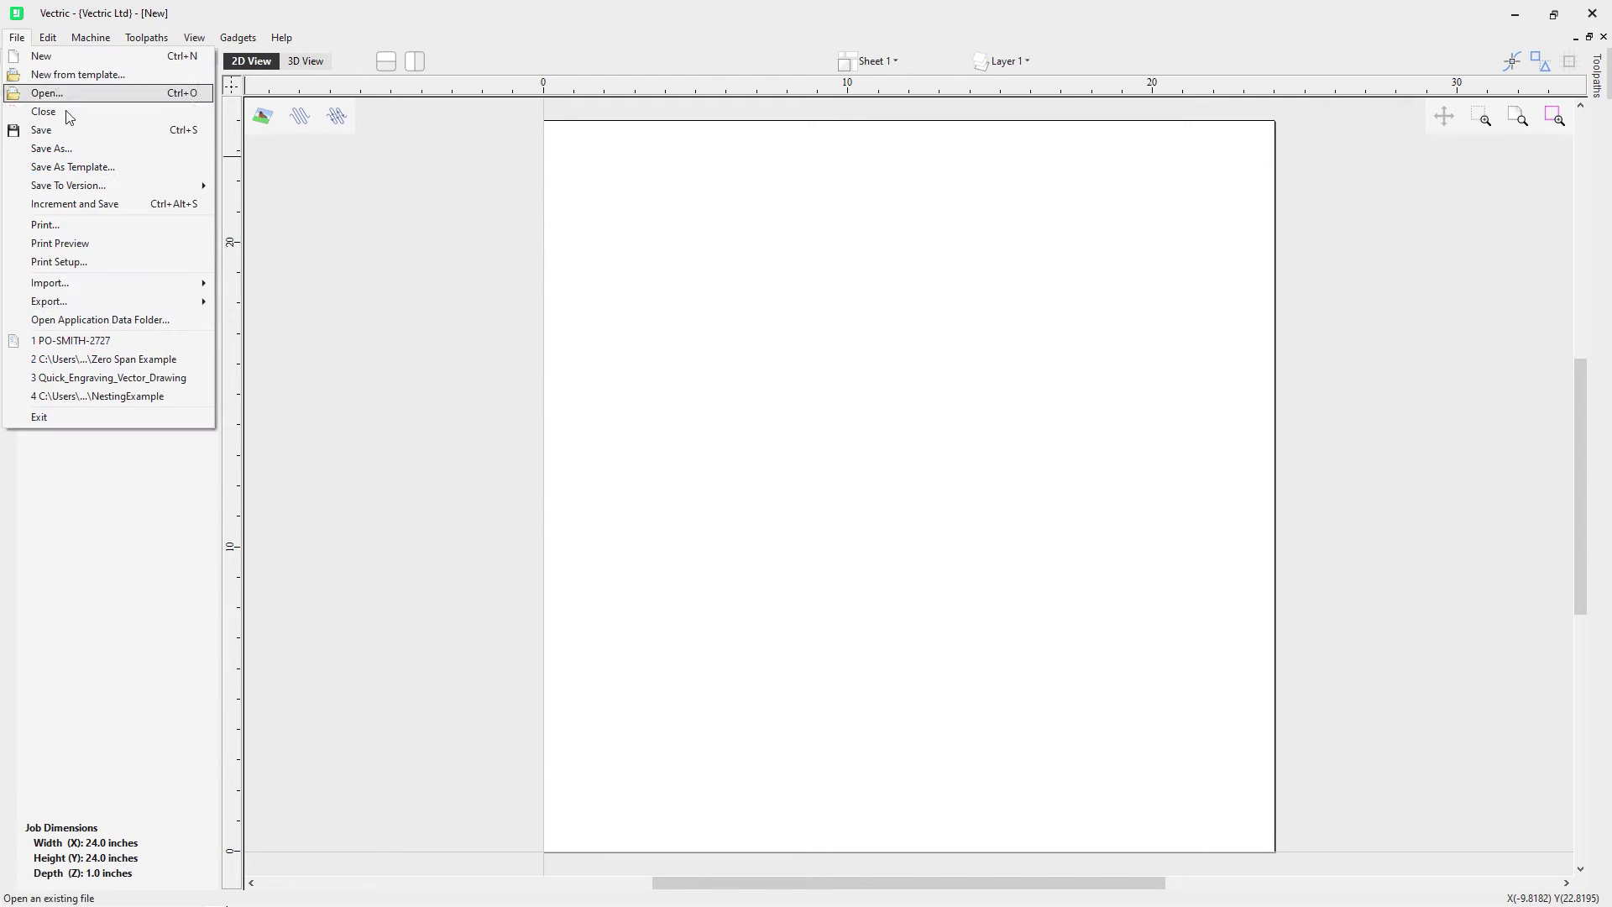
pyautogui.click(71, 116)
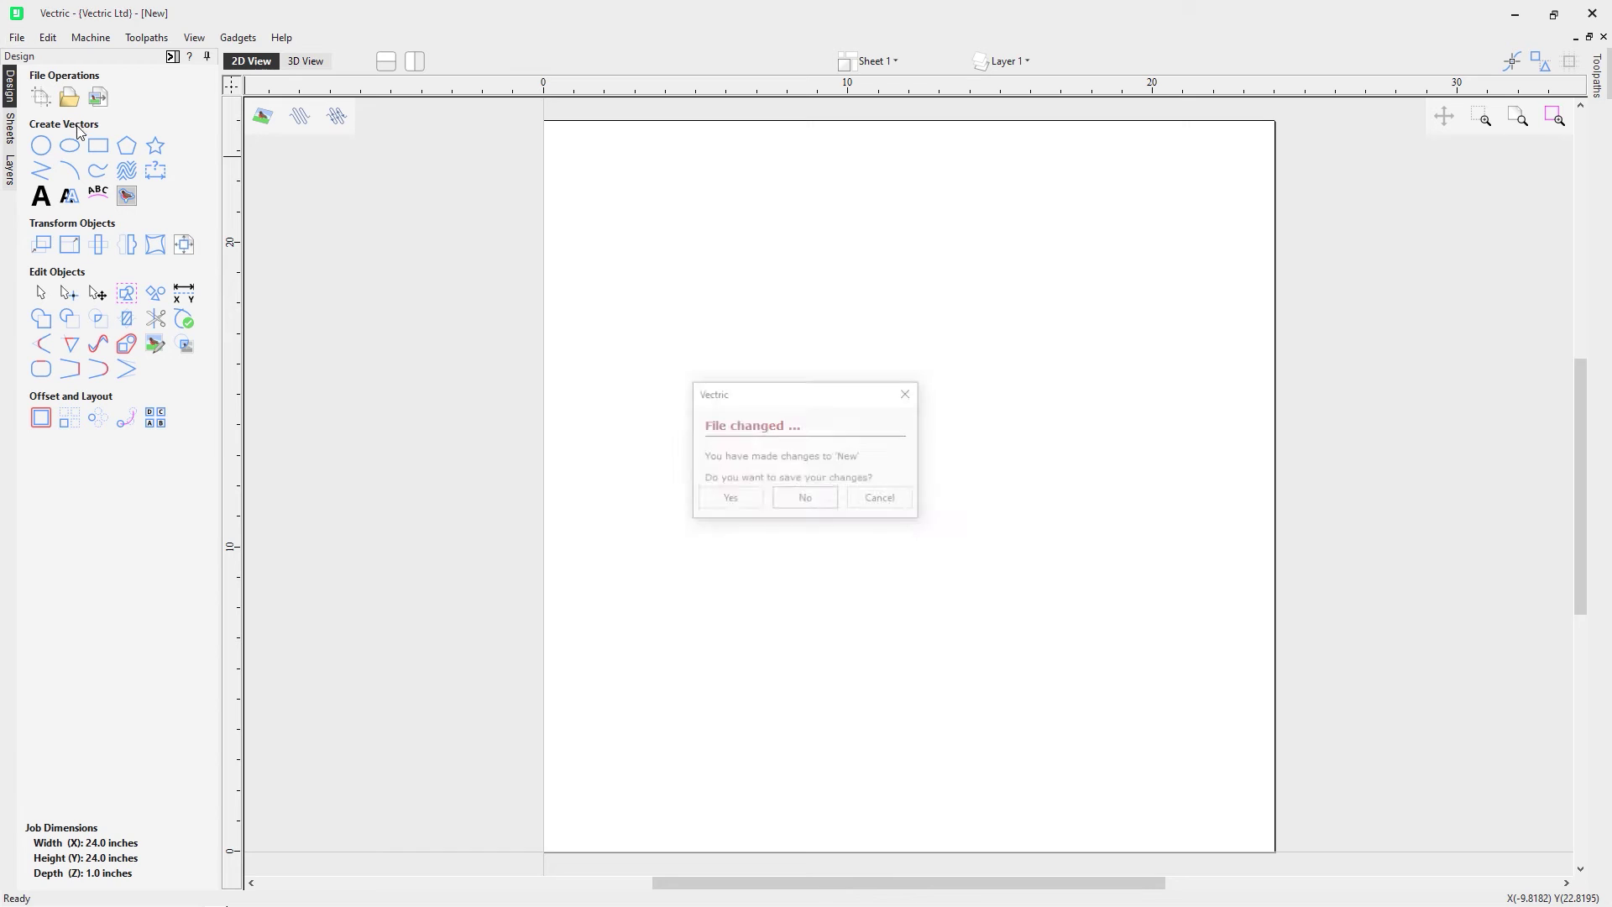
pyautogui.click(797, 500)
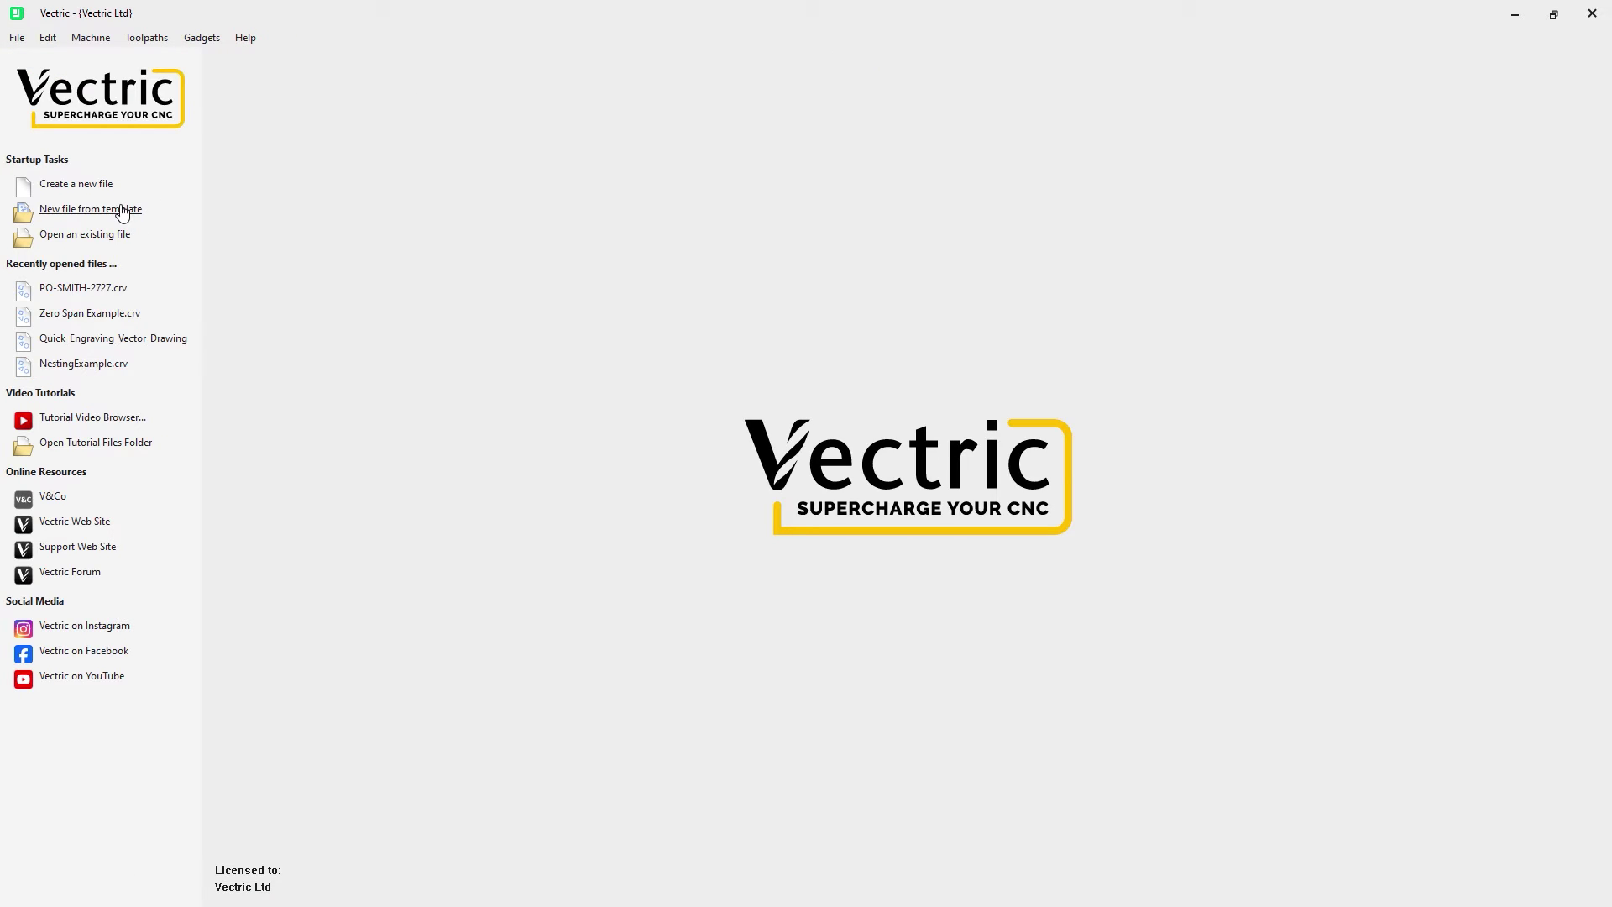
pyautogui.click(121, 209)
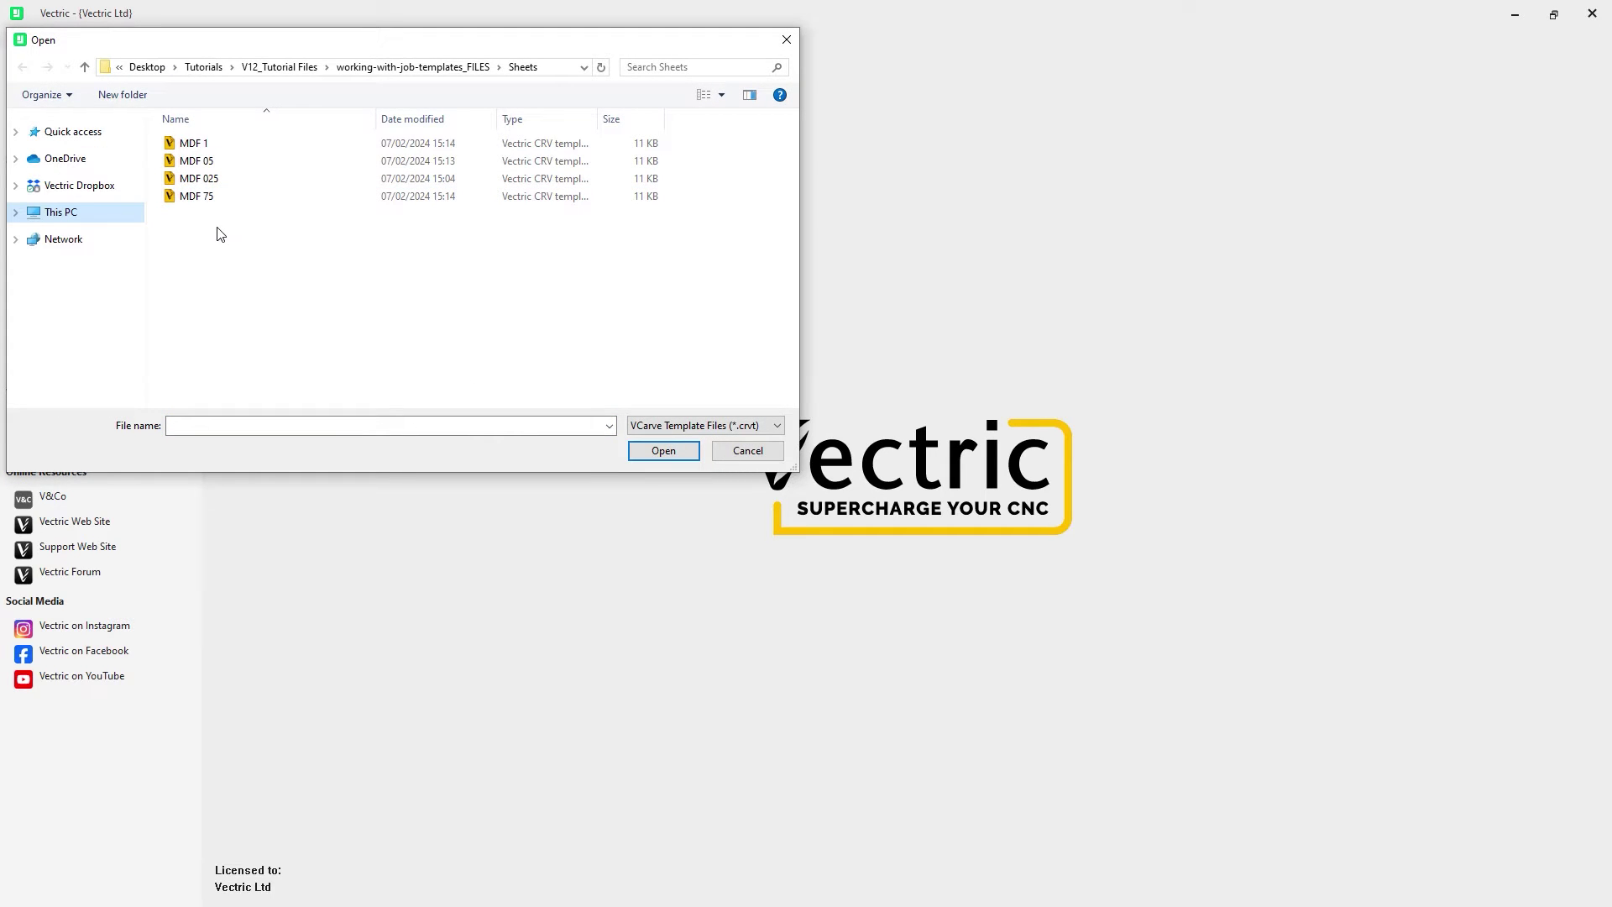
pyautogui.doubleClick(207, 180)
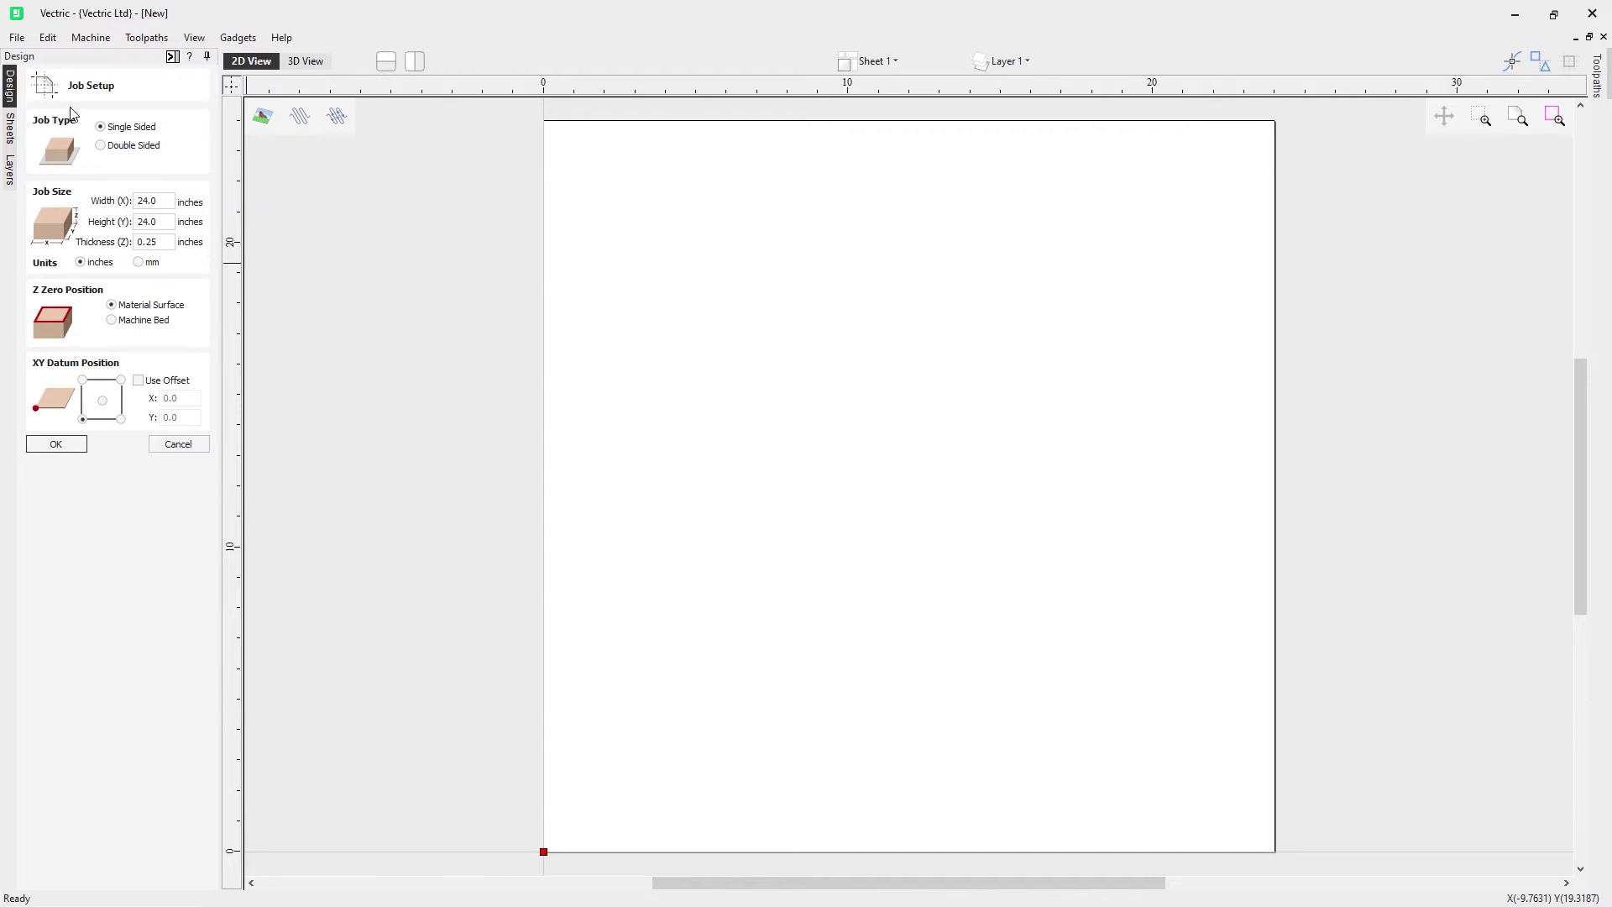
pyautogui.click(77, 445)
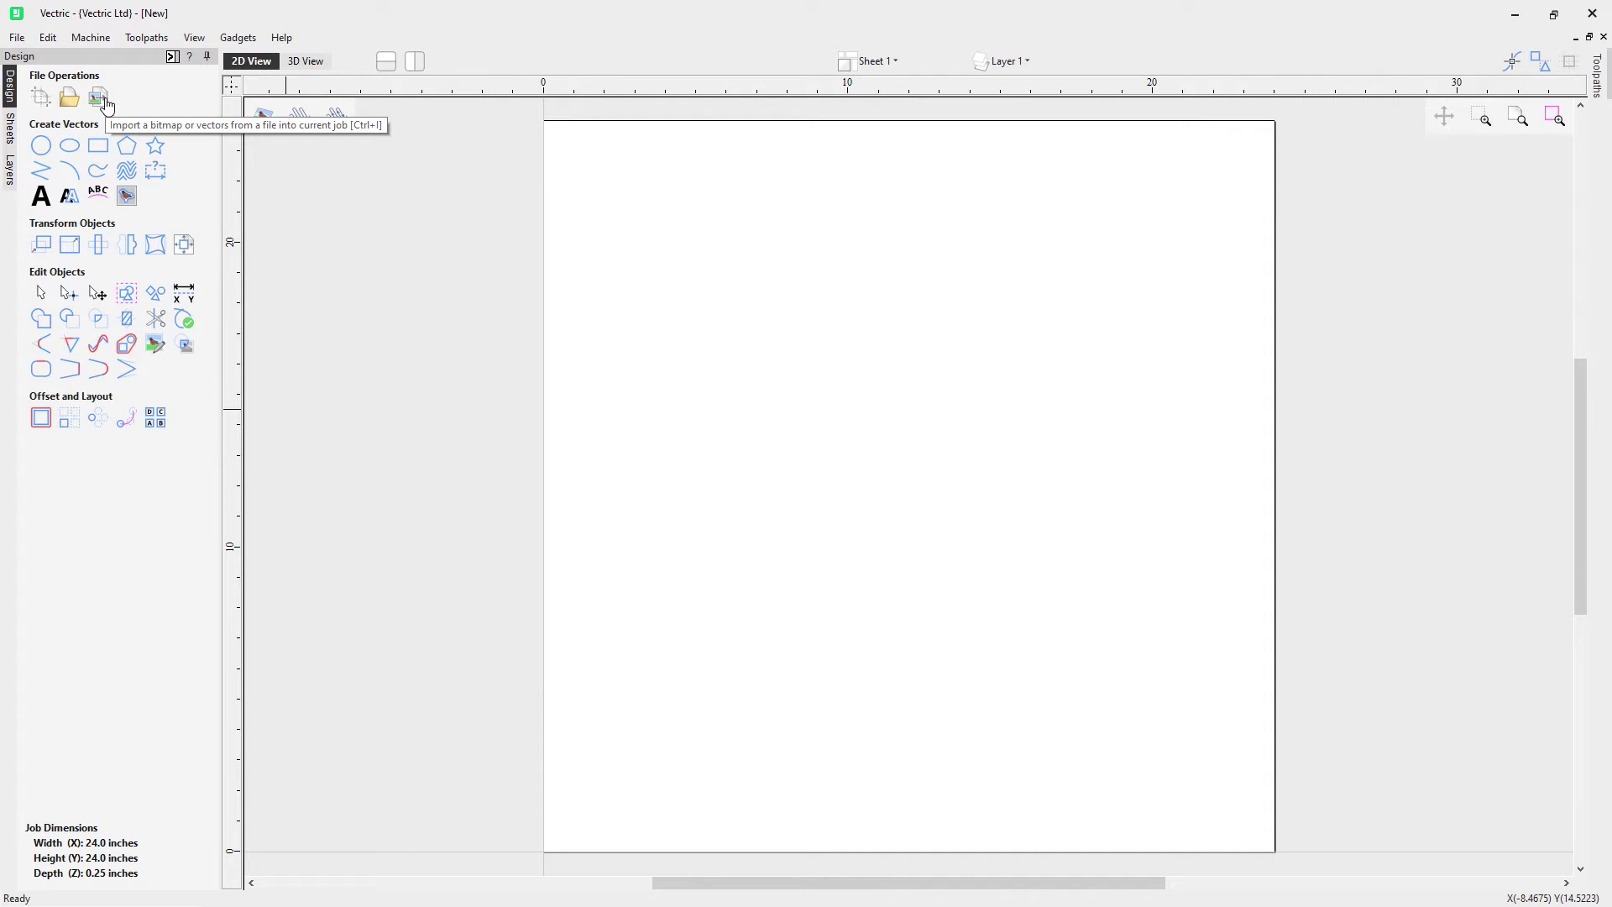
# Import the Sample Cabinet drawing from the ORDERS folder onto the sheet
pyautogui.click(99, 98)
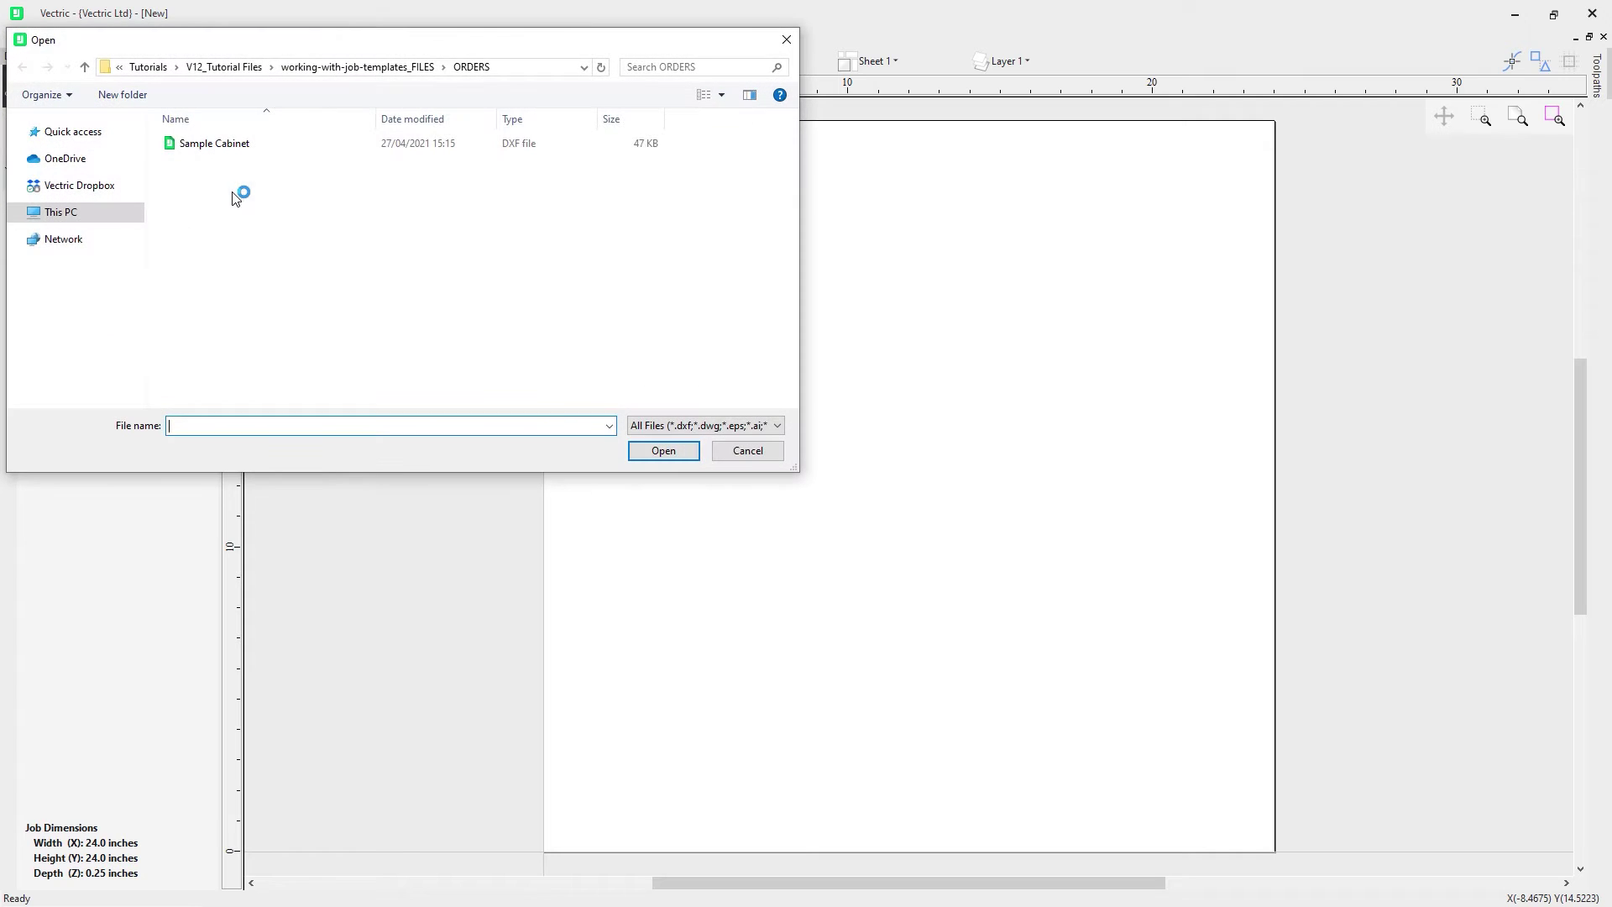
pyautogui.click(220, 144)
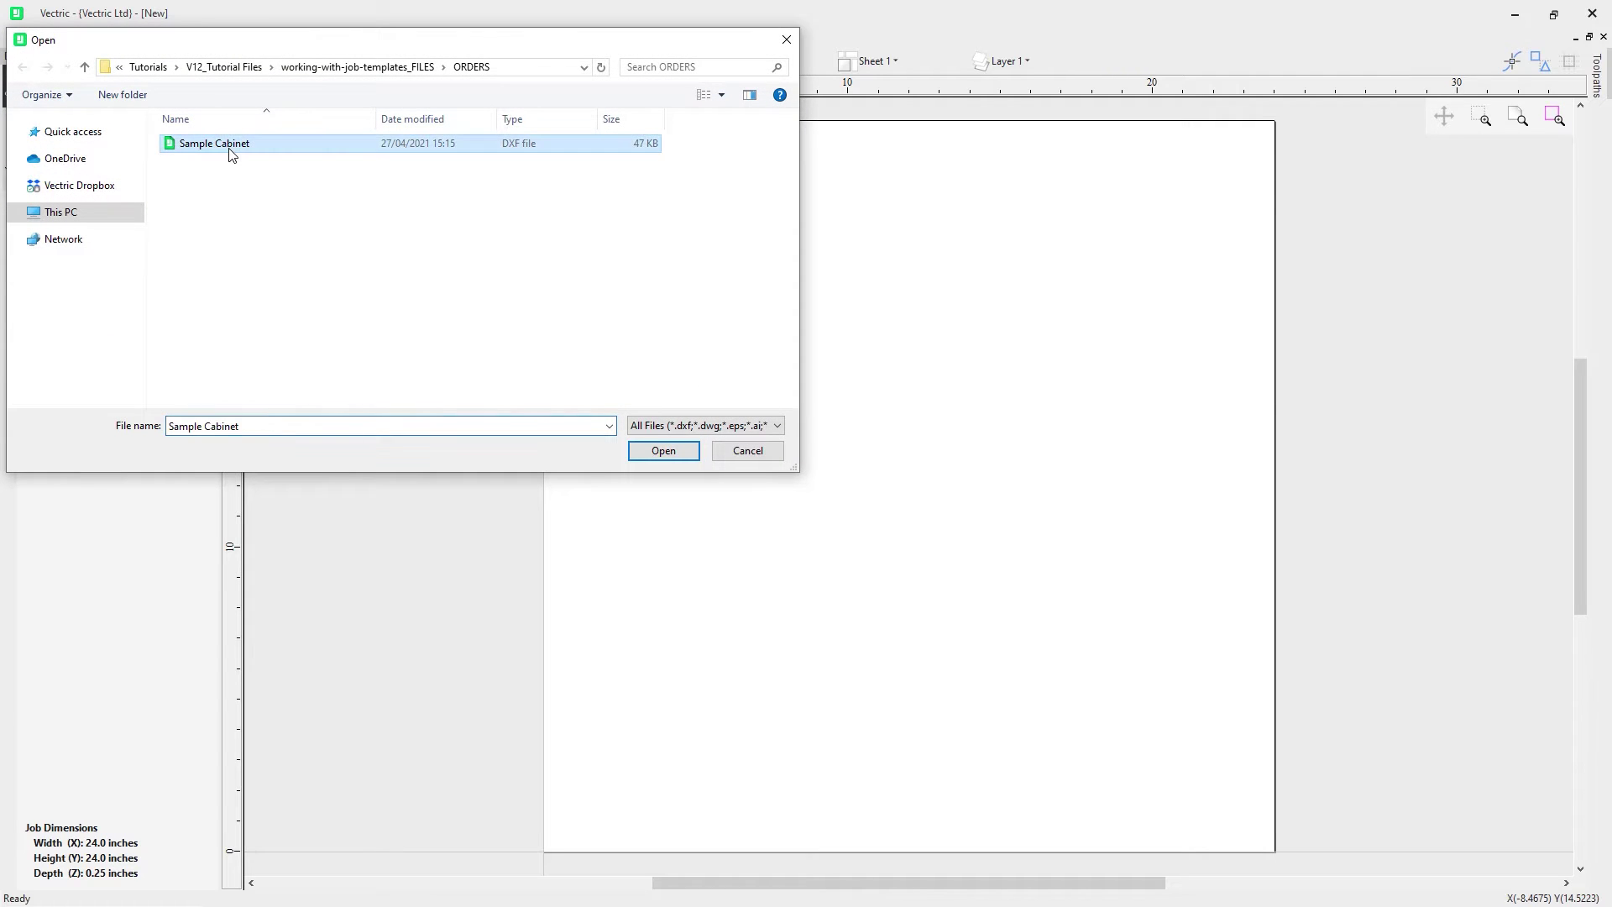
pyautogui.click(687, 452)
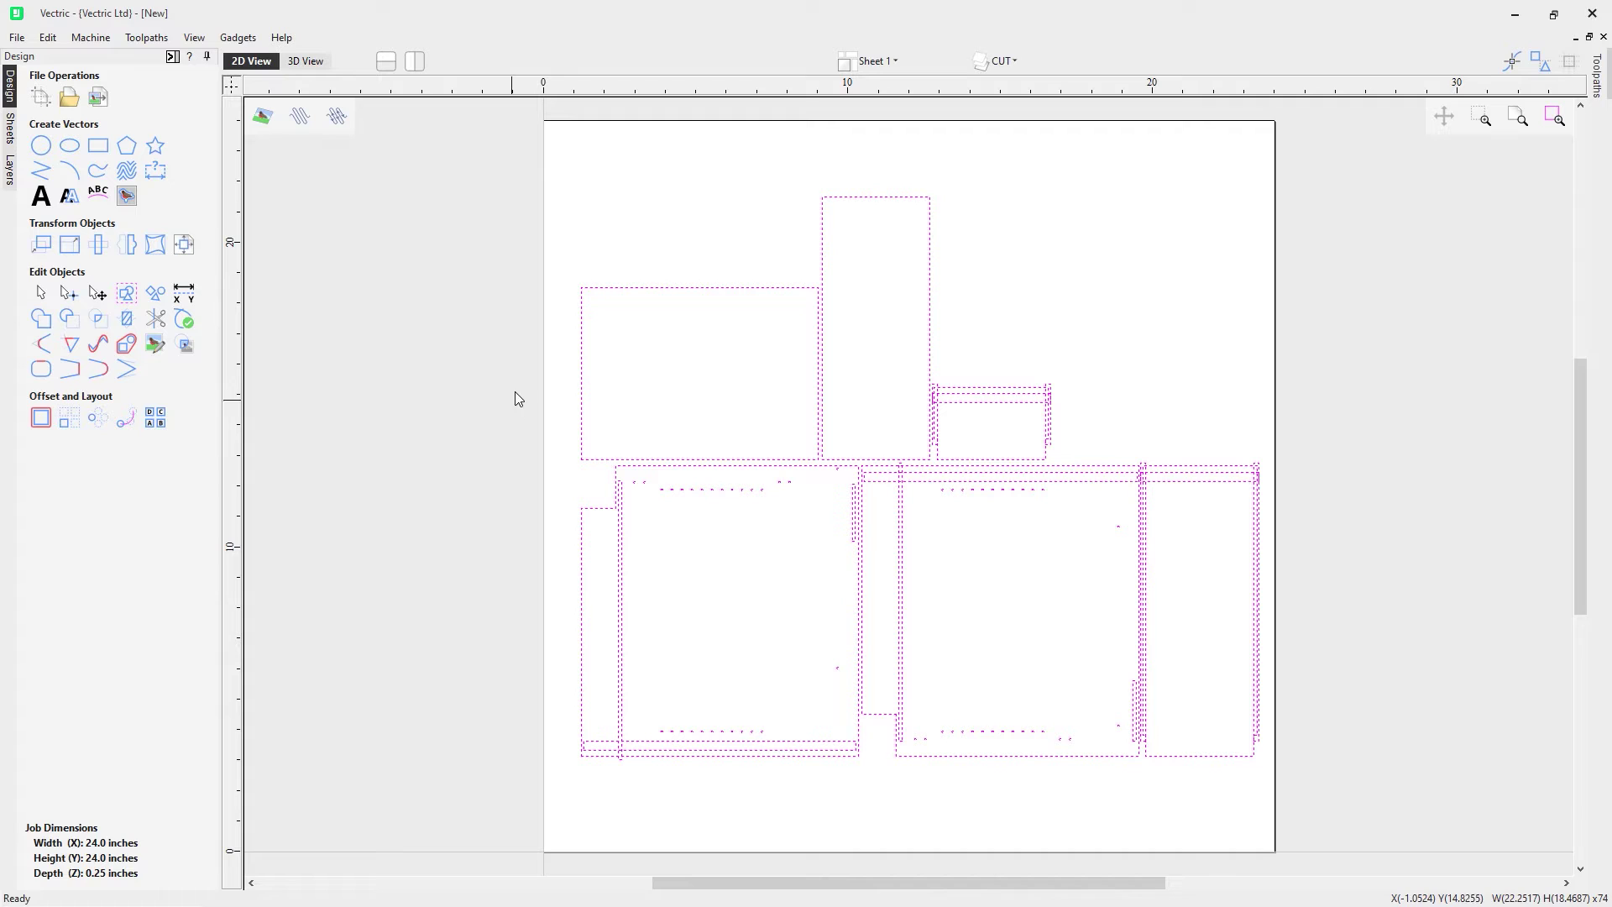
pyautogui.click(17, 38)
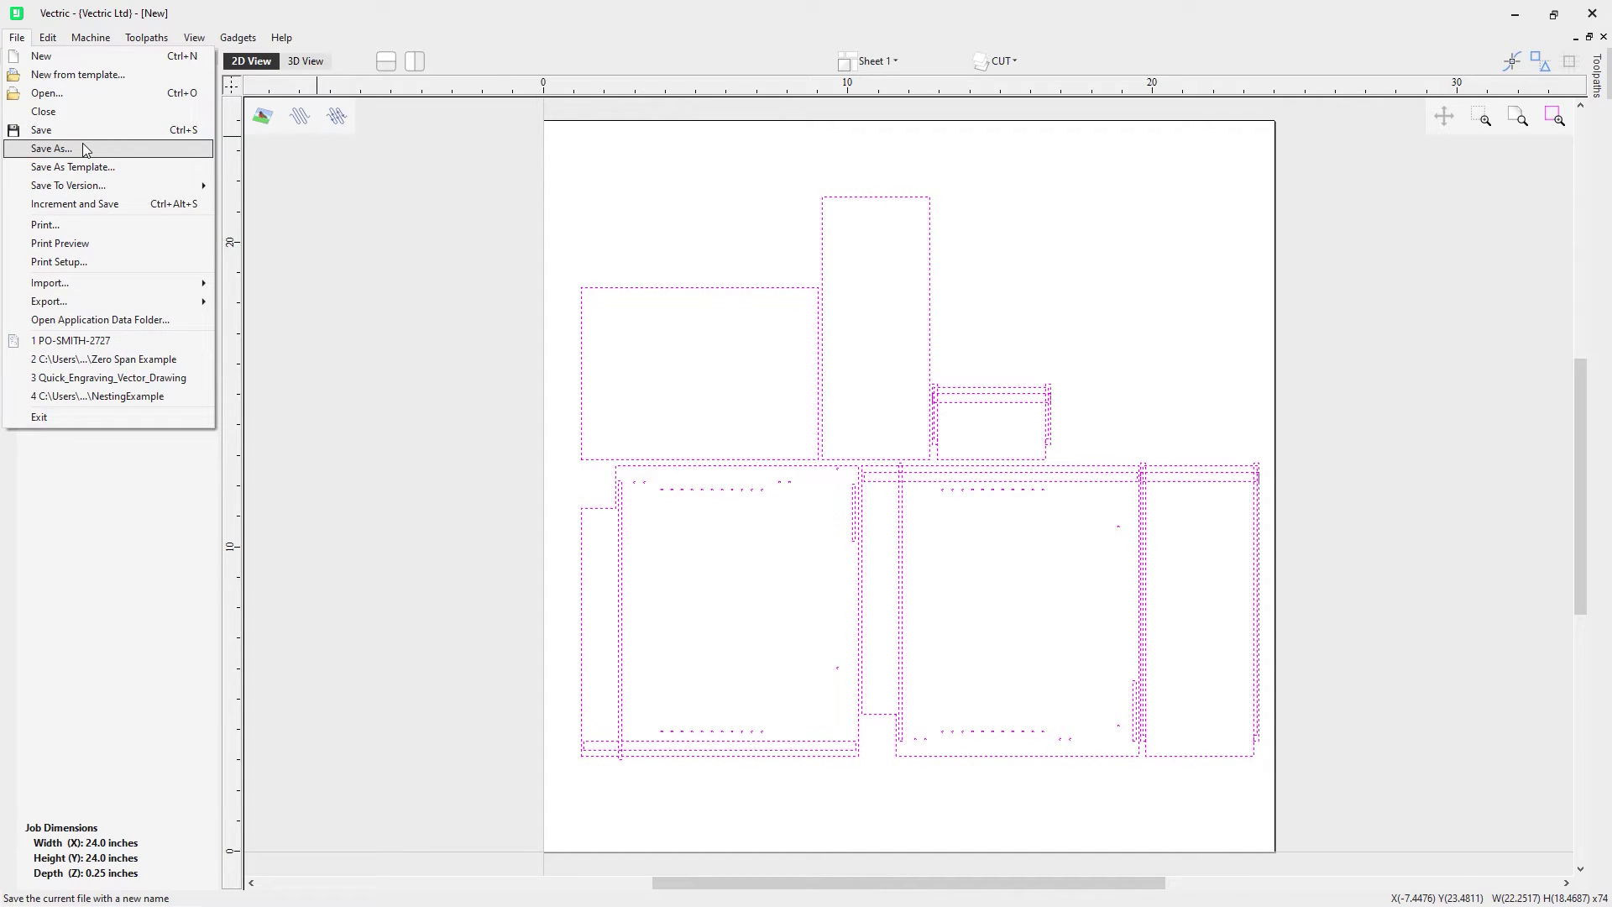
# Save the cabinet job in the ORDERS folder, named with the customer's purchase order number
pyautogui.click(83, 148)
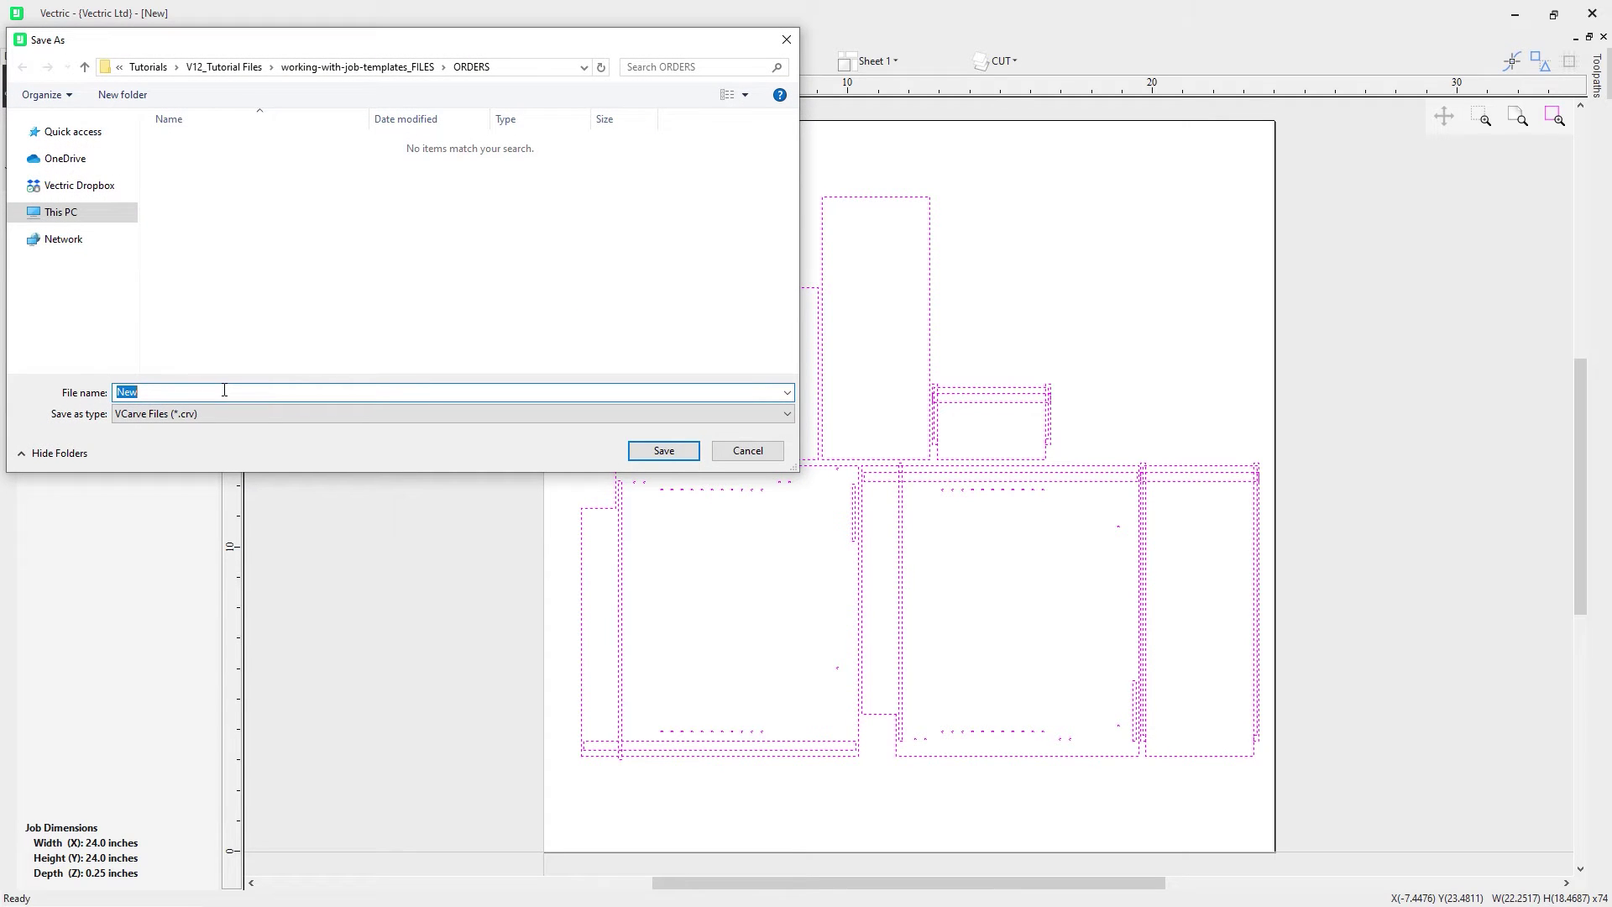
pyautogui.click(639, 458)
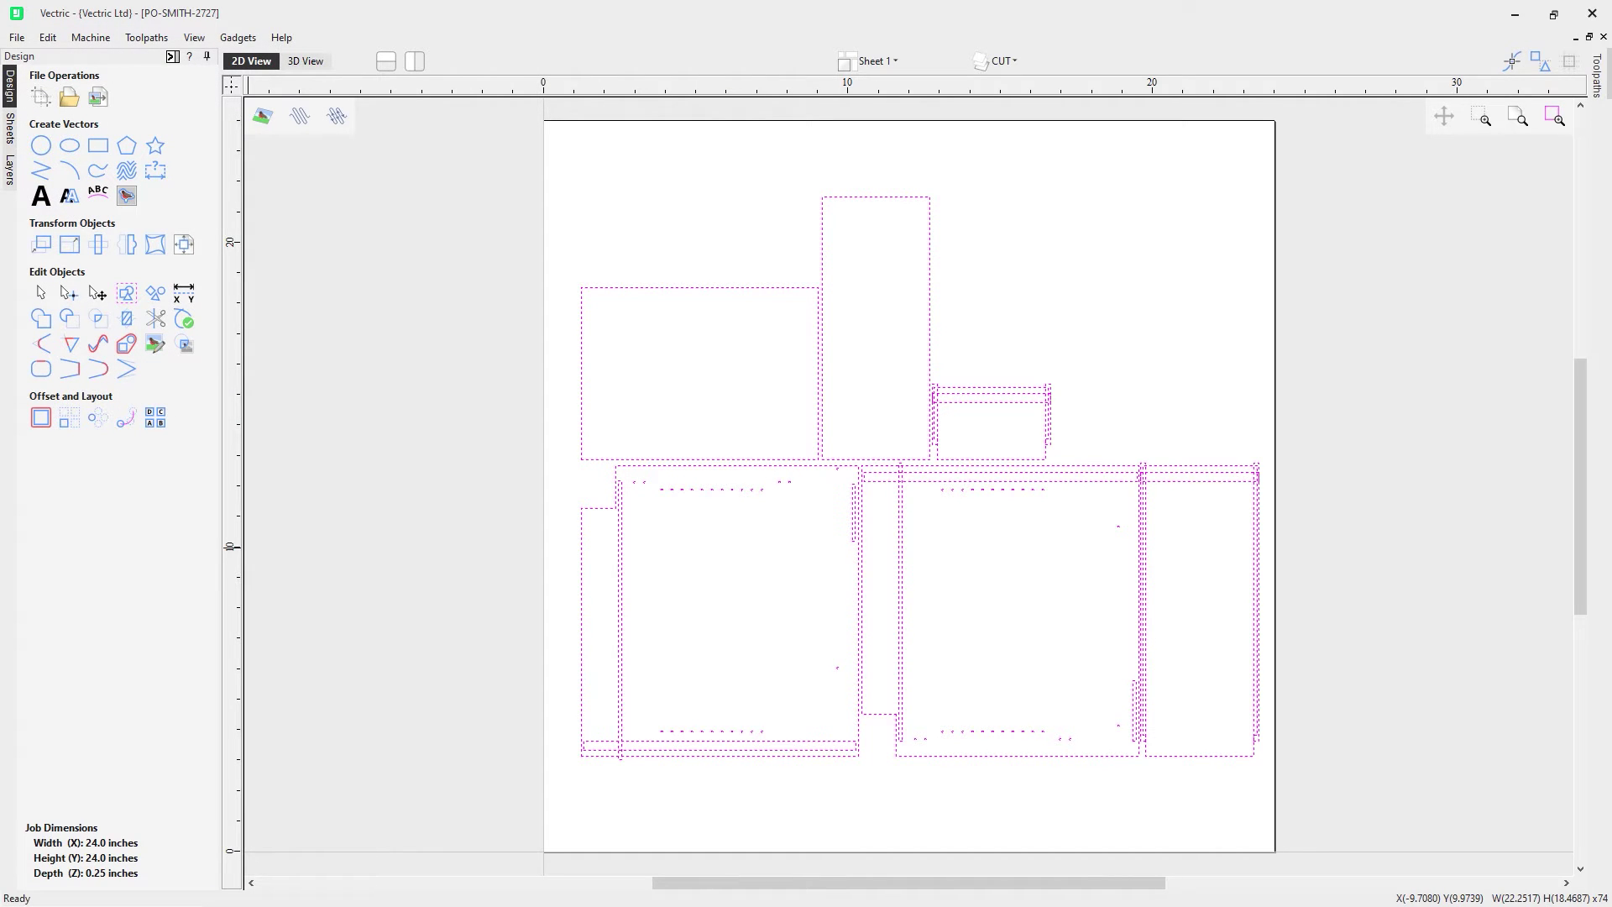
pyautogui.hotkey('alt', 'Tab')
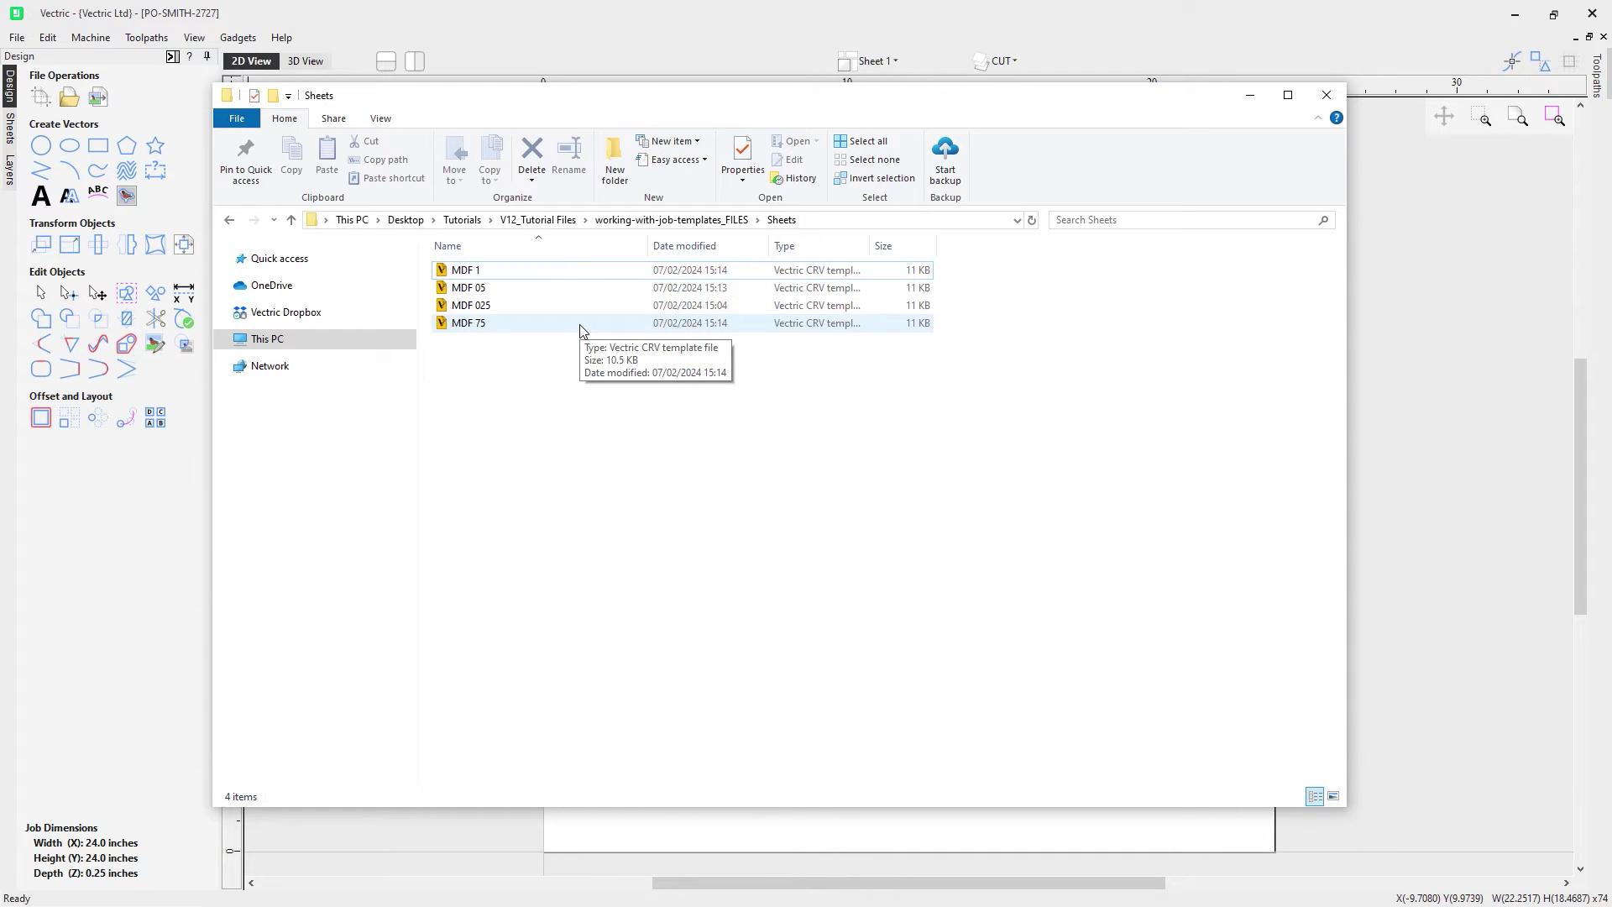
pyautogui.click(1251, 95)
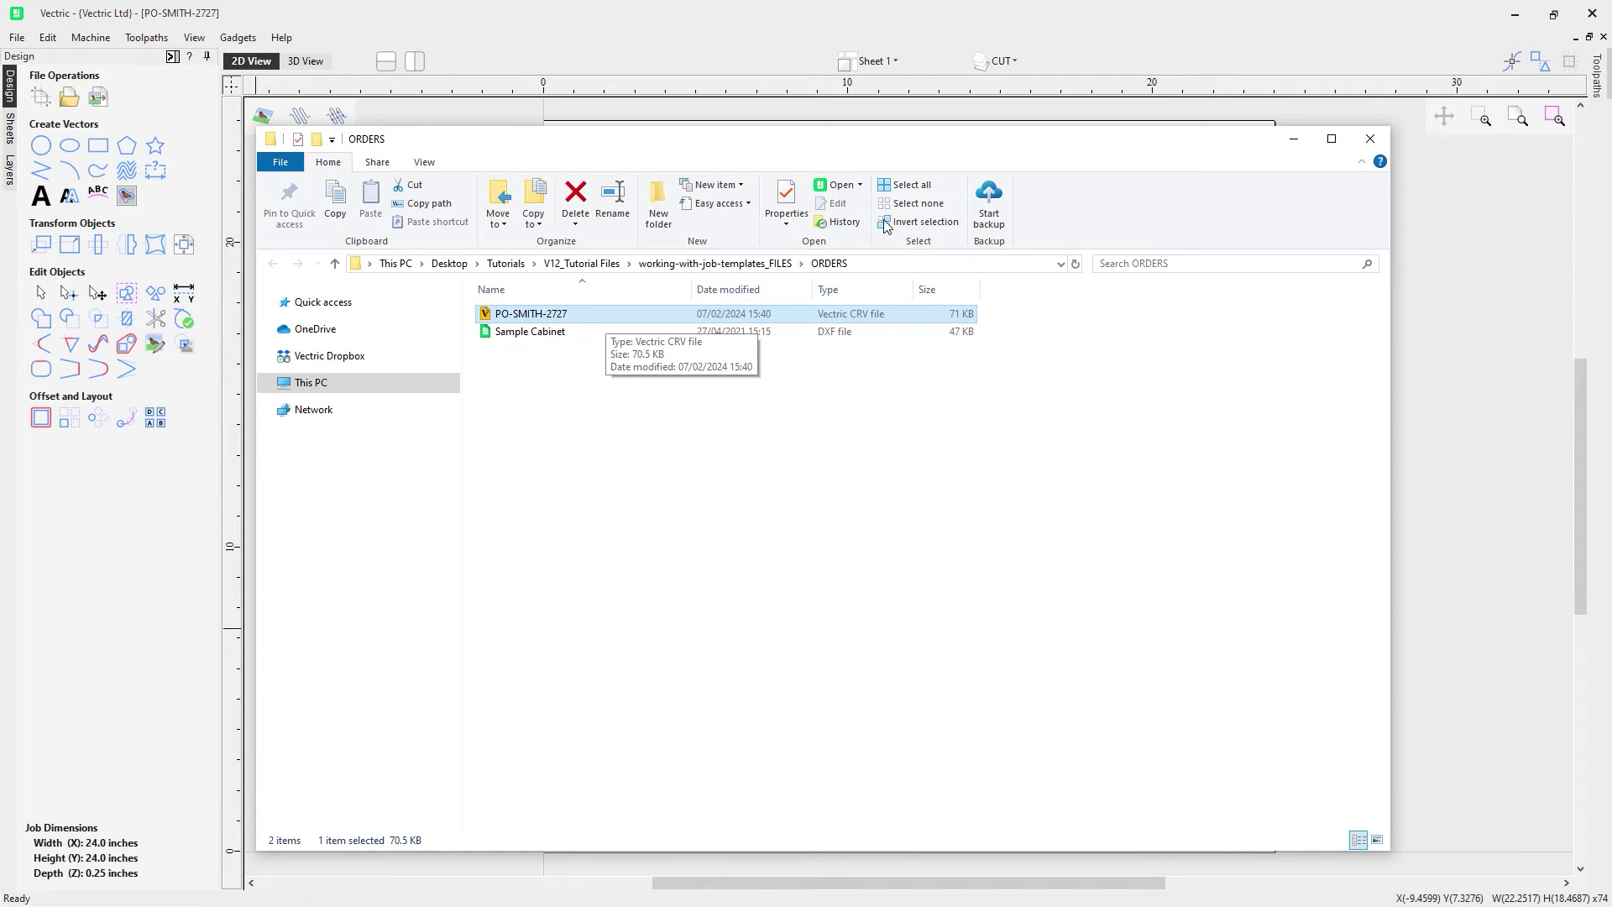
pyautogui.click(1294, 139)
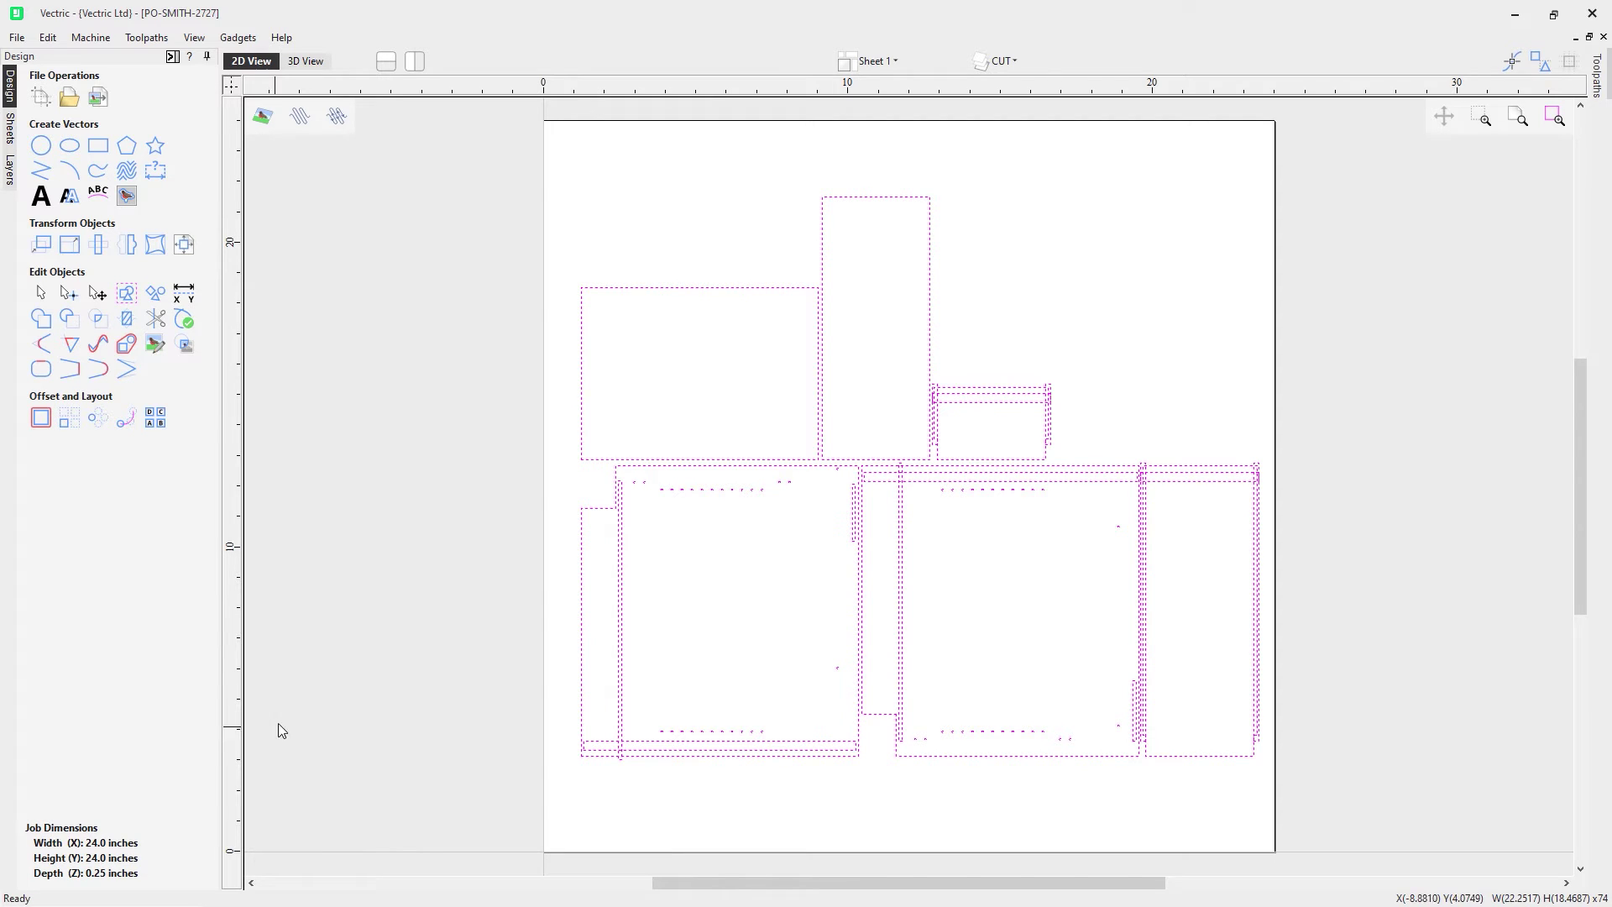
# Close the cabinet job and open MDF 025.crvt as the template for a new file
pyautogui.click(22, 38)
pyautogui.click(44, 112)
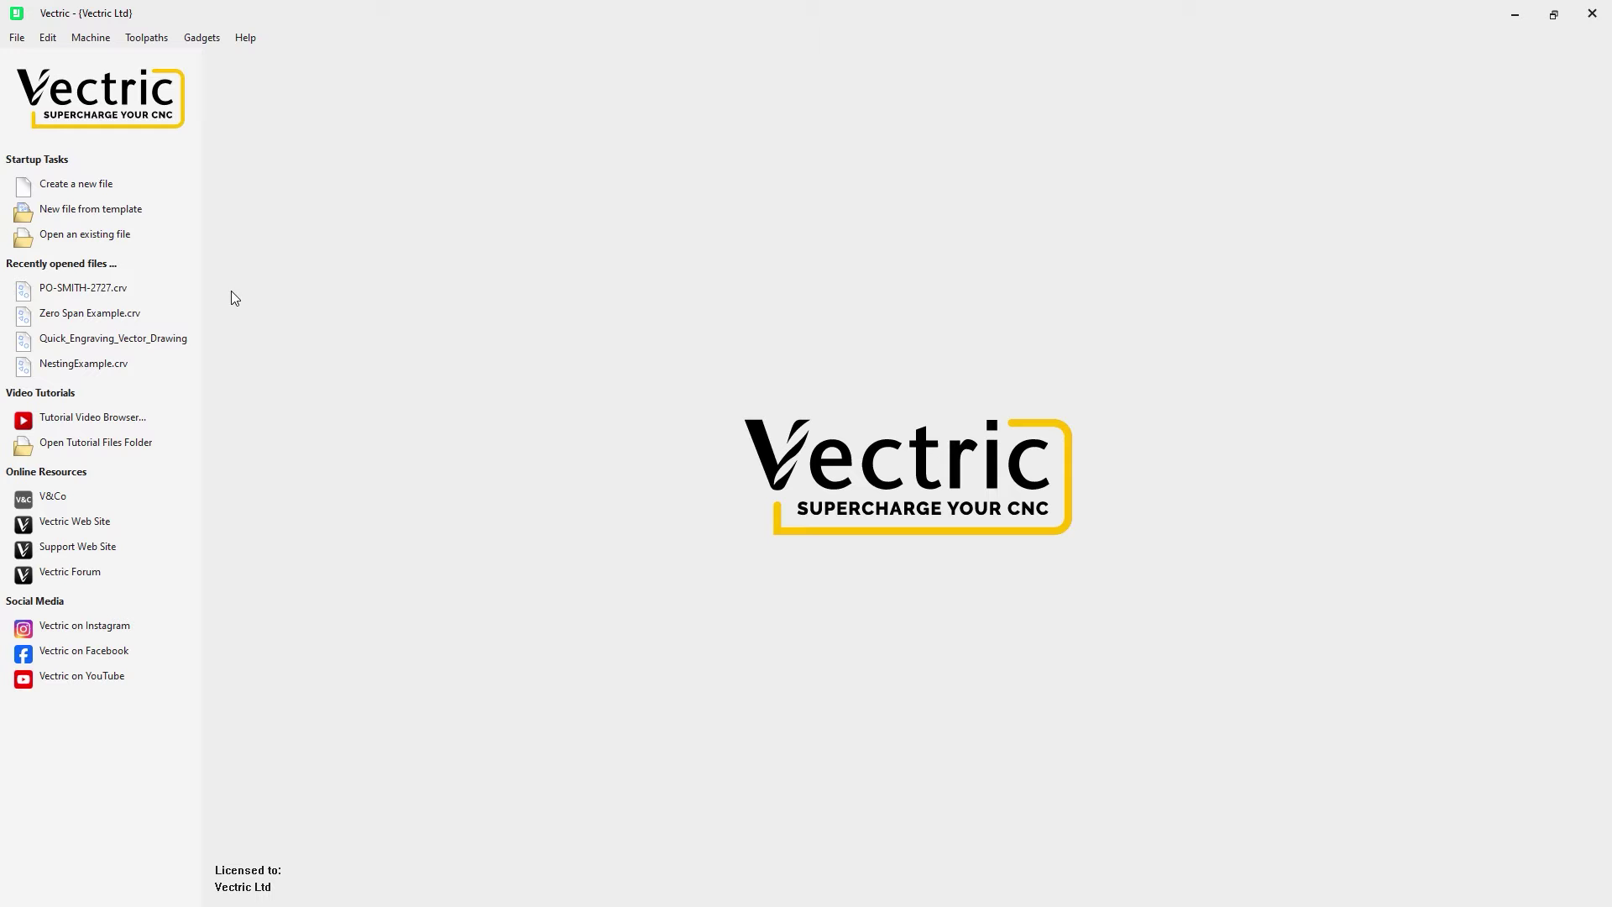
pyautogui.click(126, 221)
pyautogui.click(236, 185)
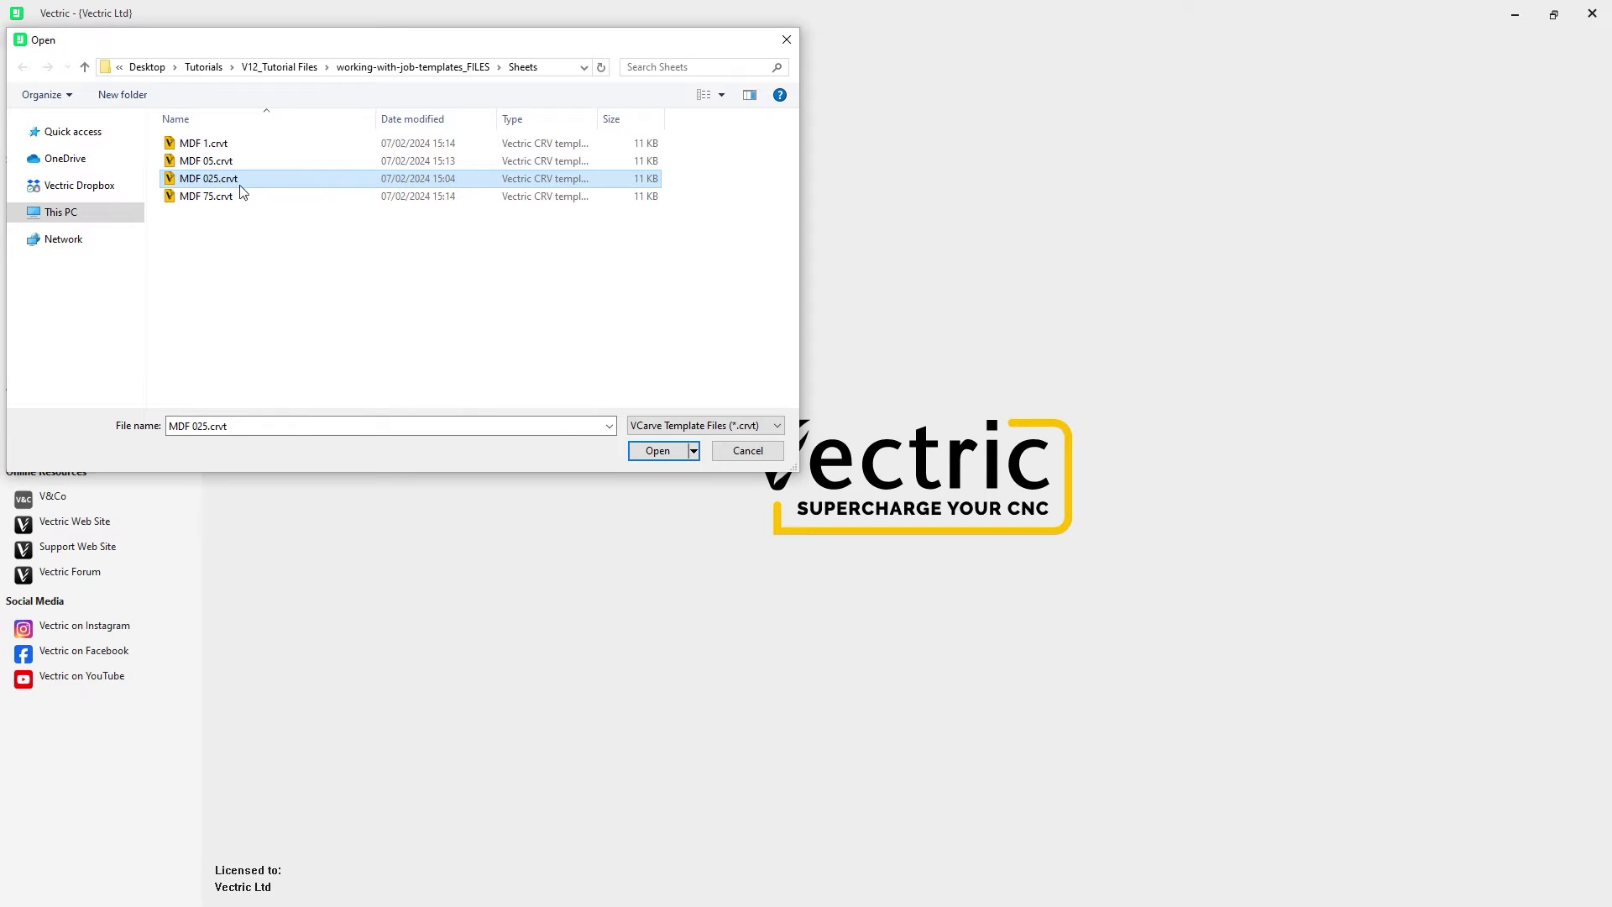
pyautogui.click(660, 452)
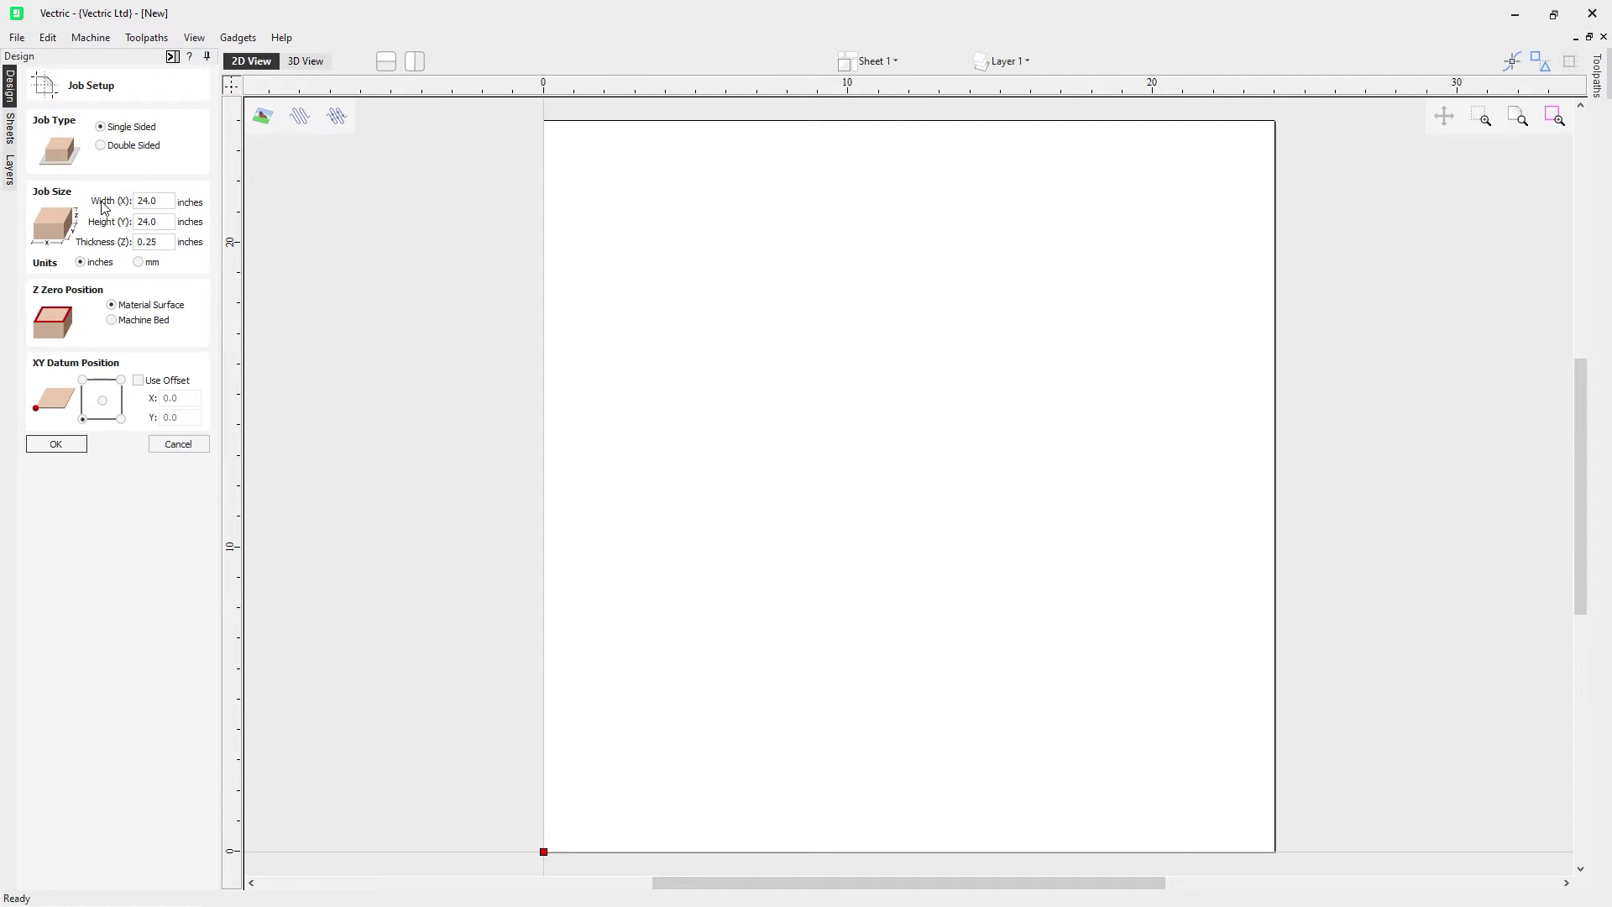
# Draw 0.25-inch circles at the top-left, top-right, bottom-right and bottom-left sheet corners
pyautogui.click(77, 451)
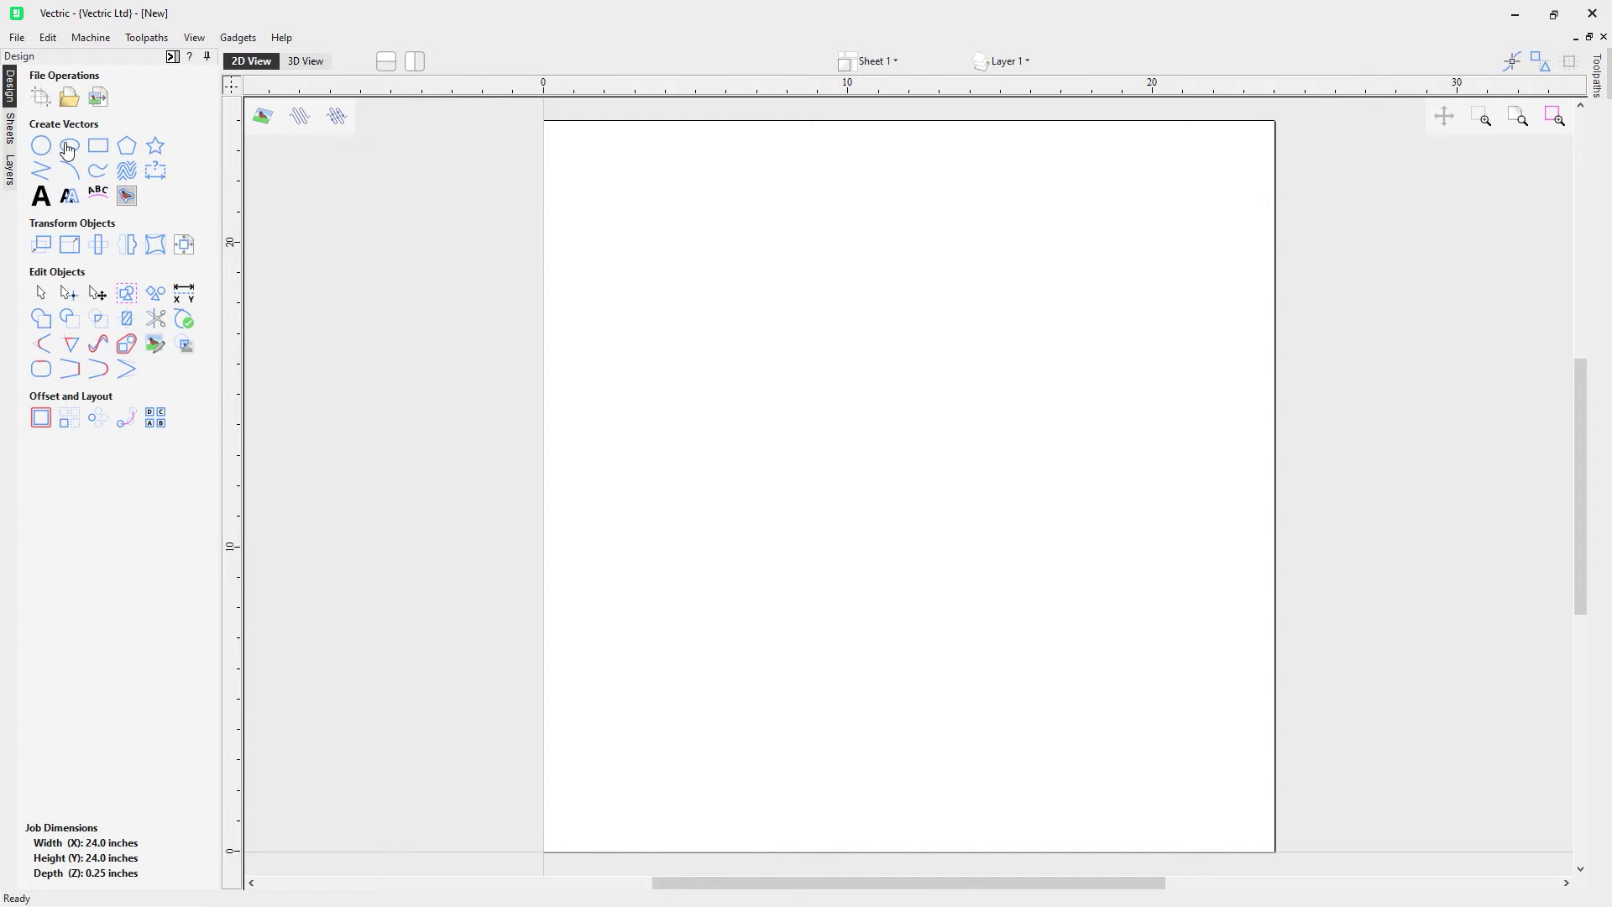
pyautogui.click(41, 145)
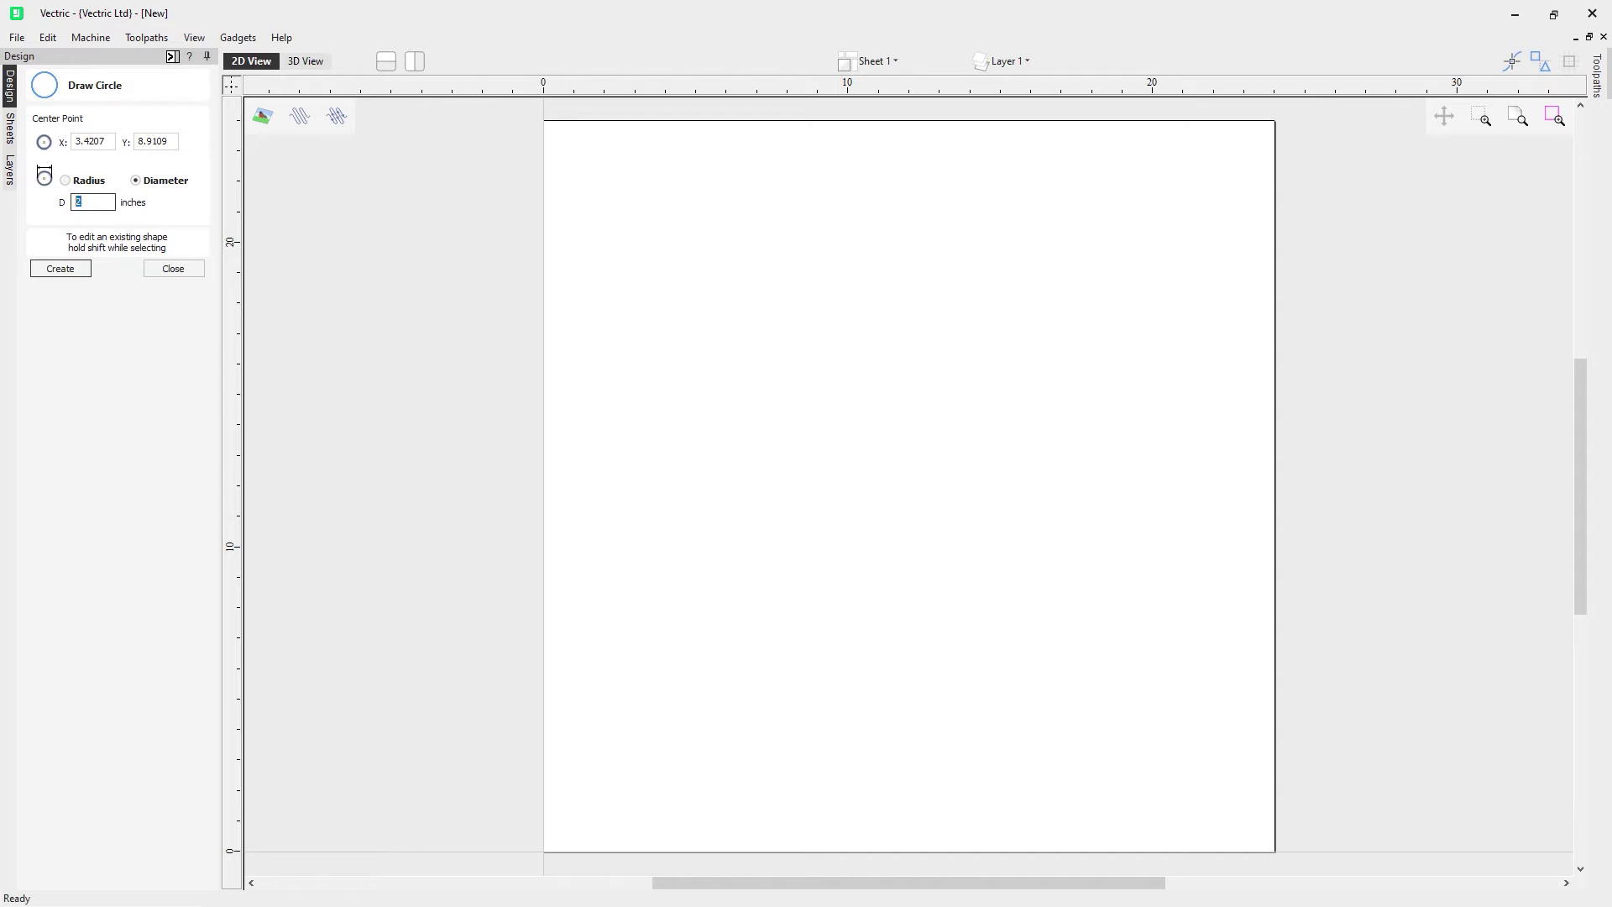
pyautogui.write('0.25')
pyautogui.click(564, 140)
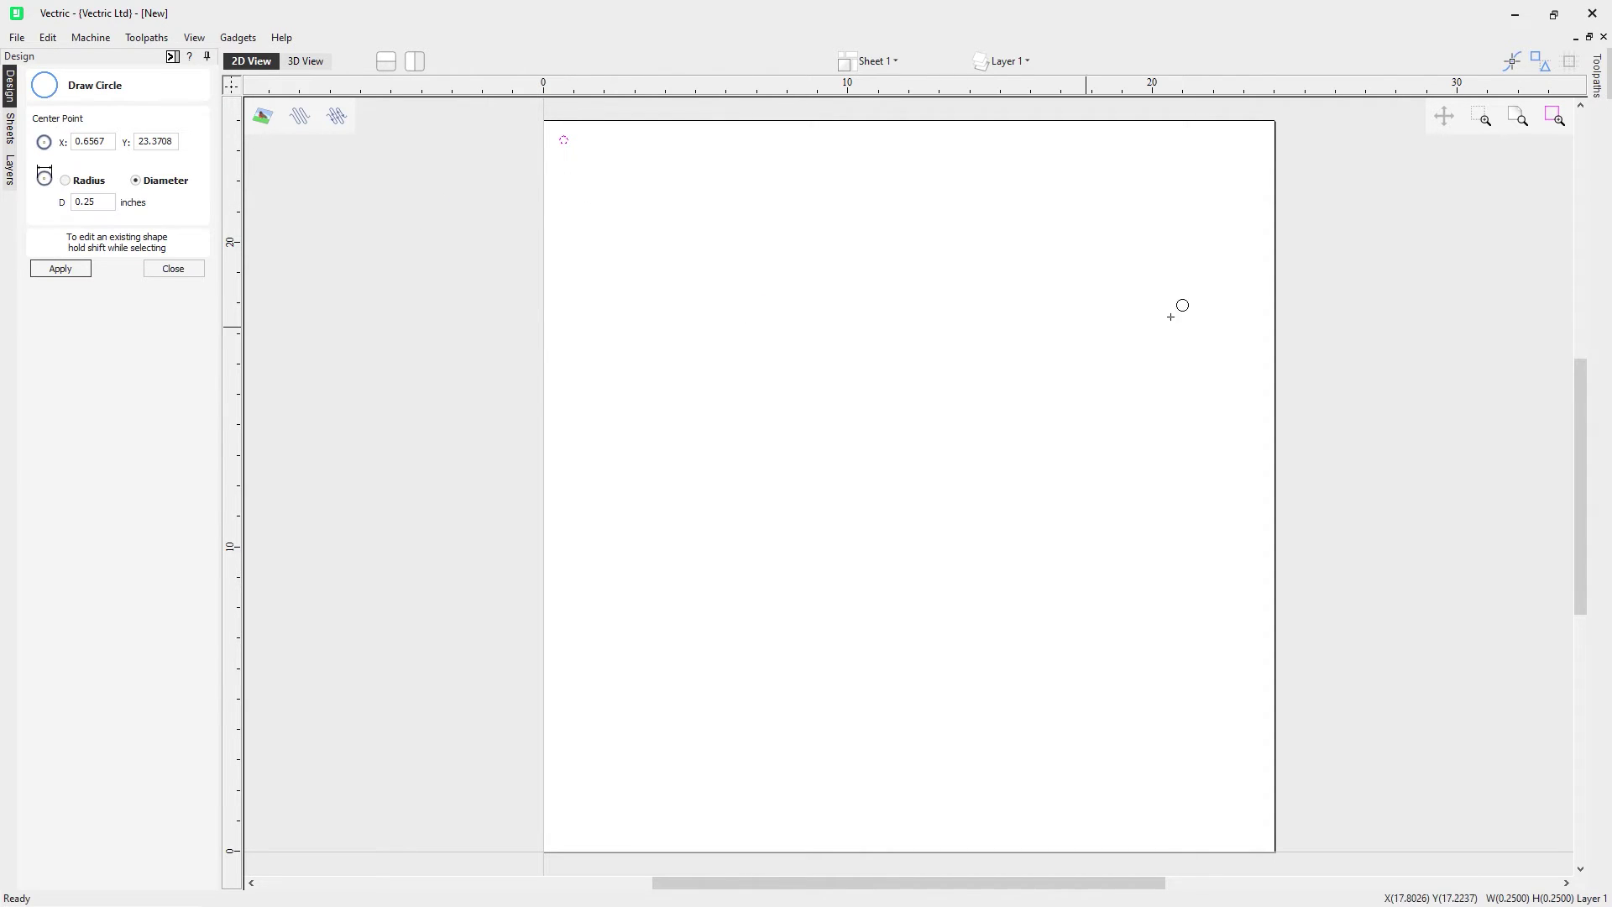
pyautogui.click(1259, 137)
pyautogui.click(1256, 843)
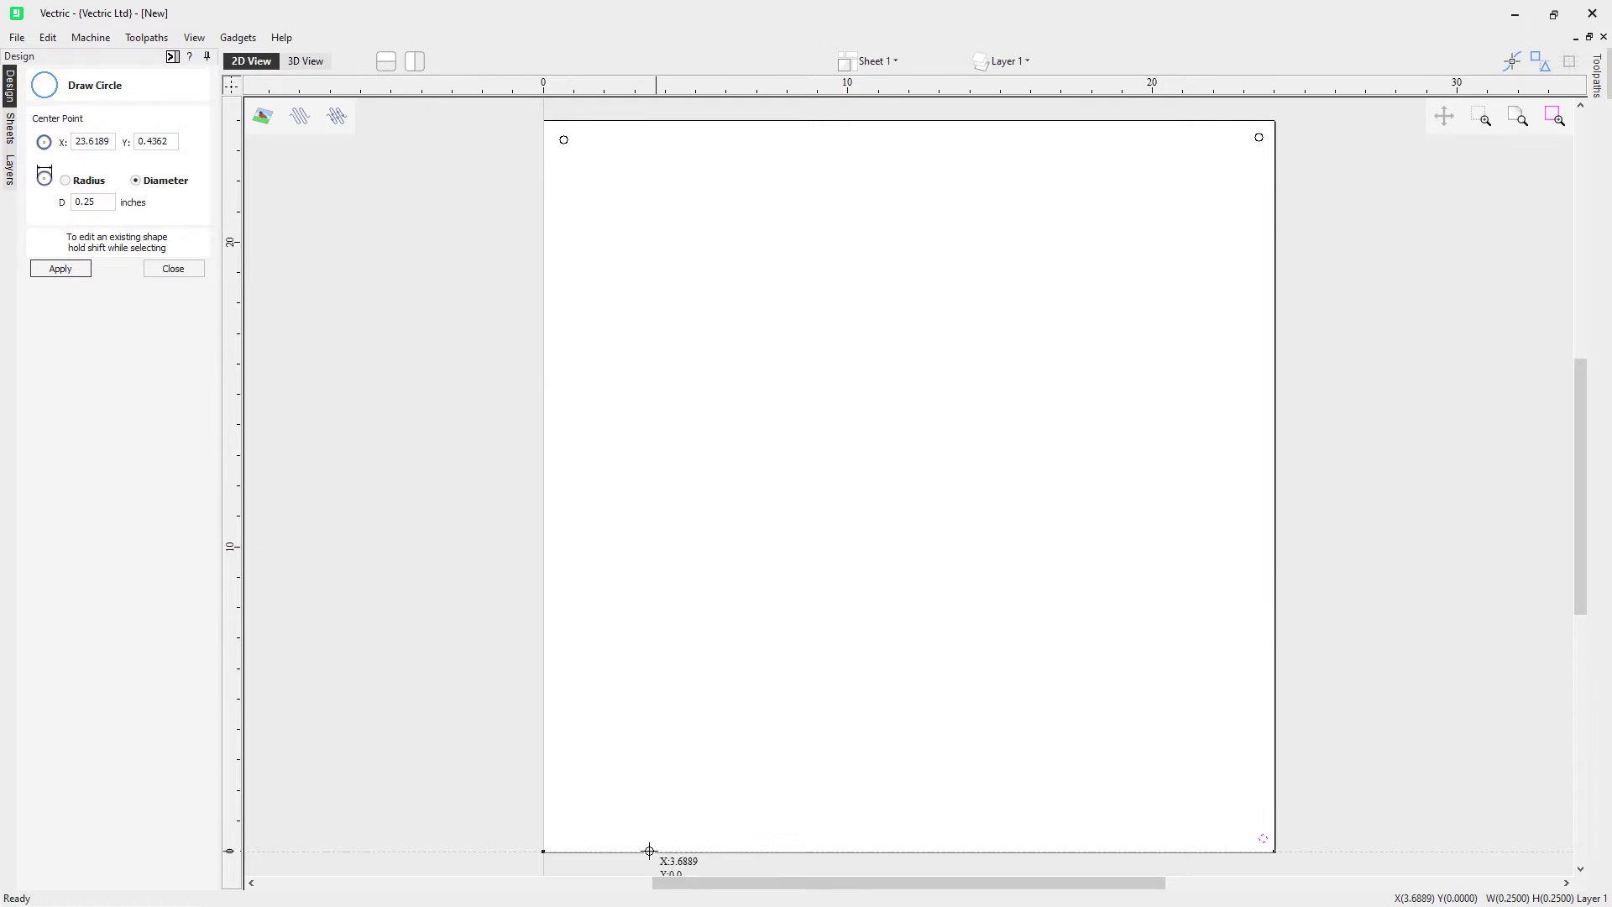
pyautogui.click(556, 838)
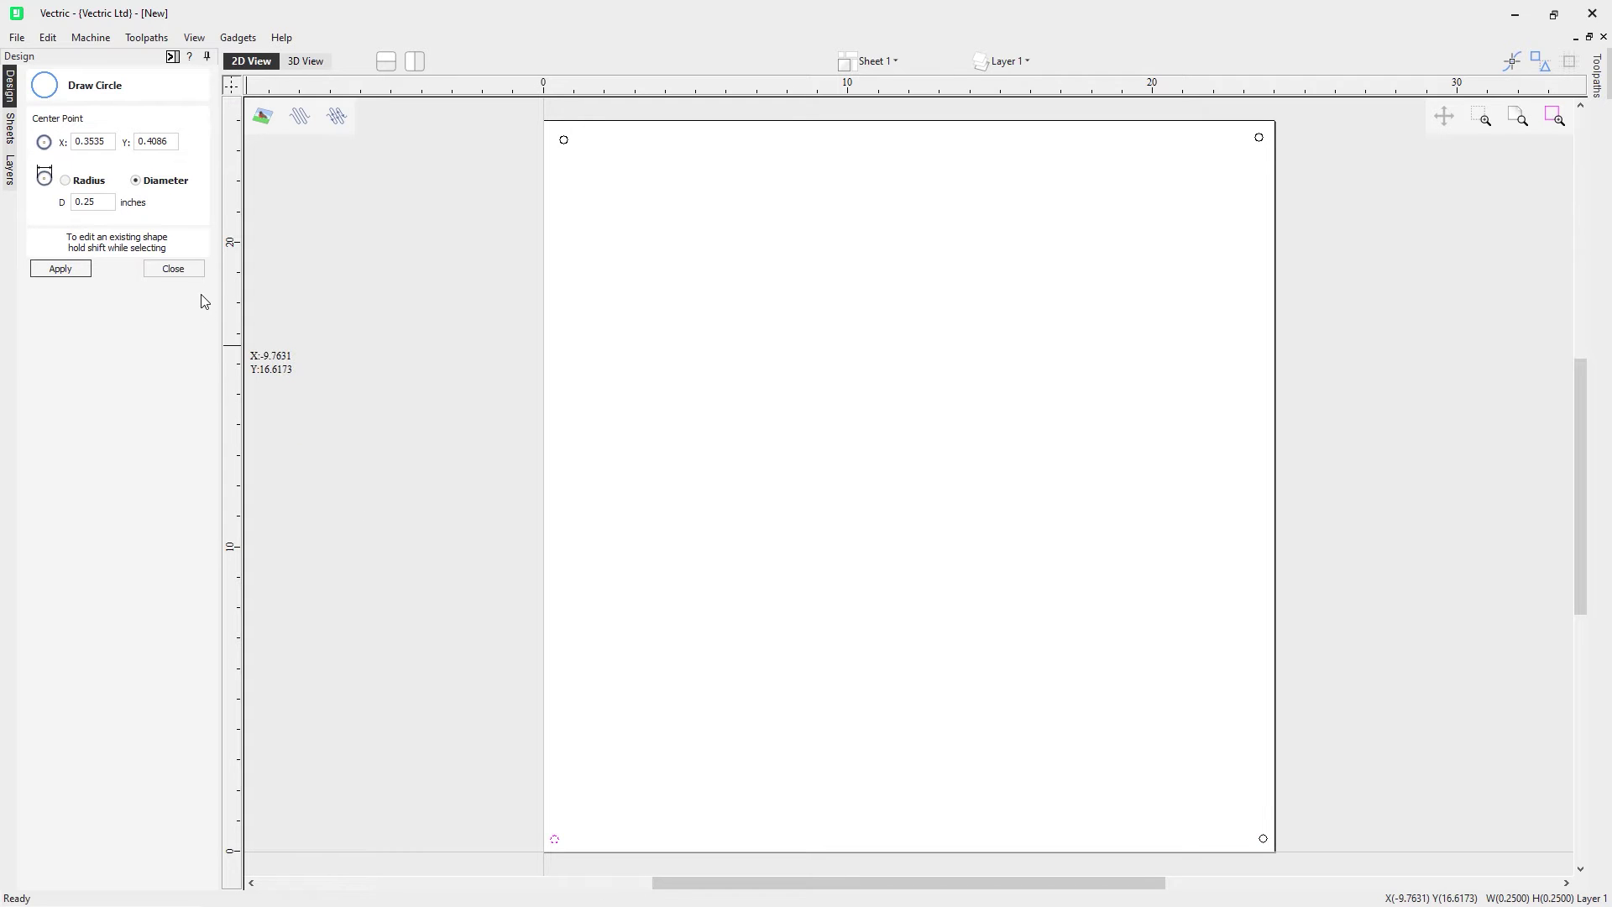
pyautogui.click(173, 269)
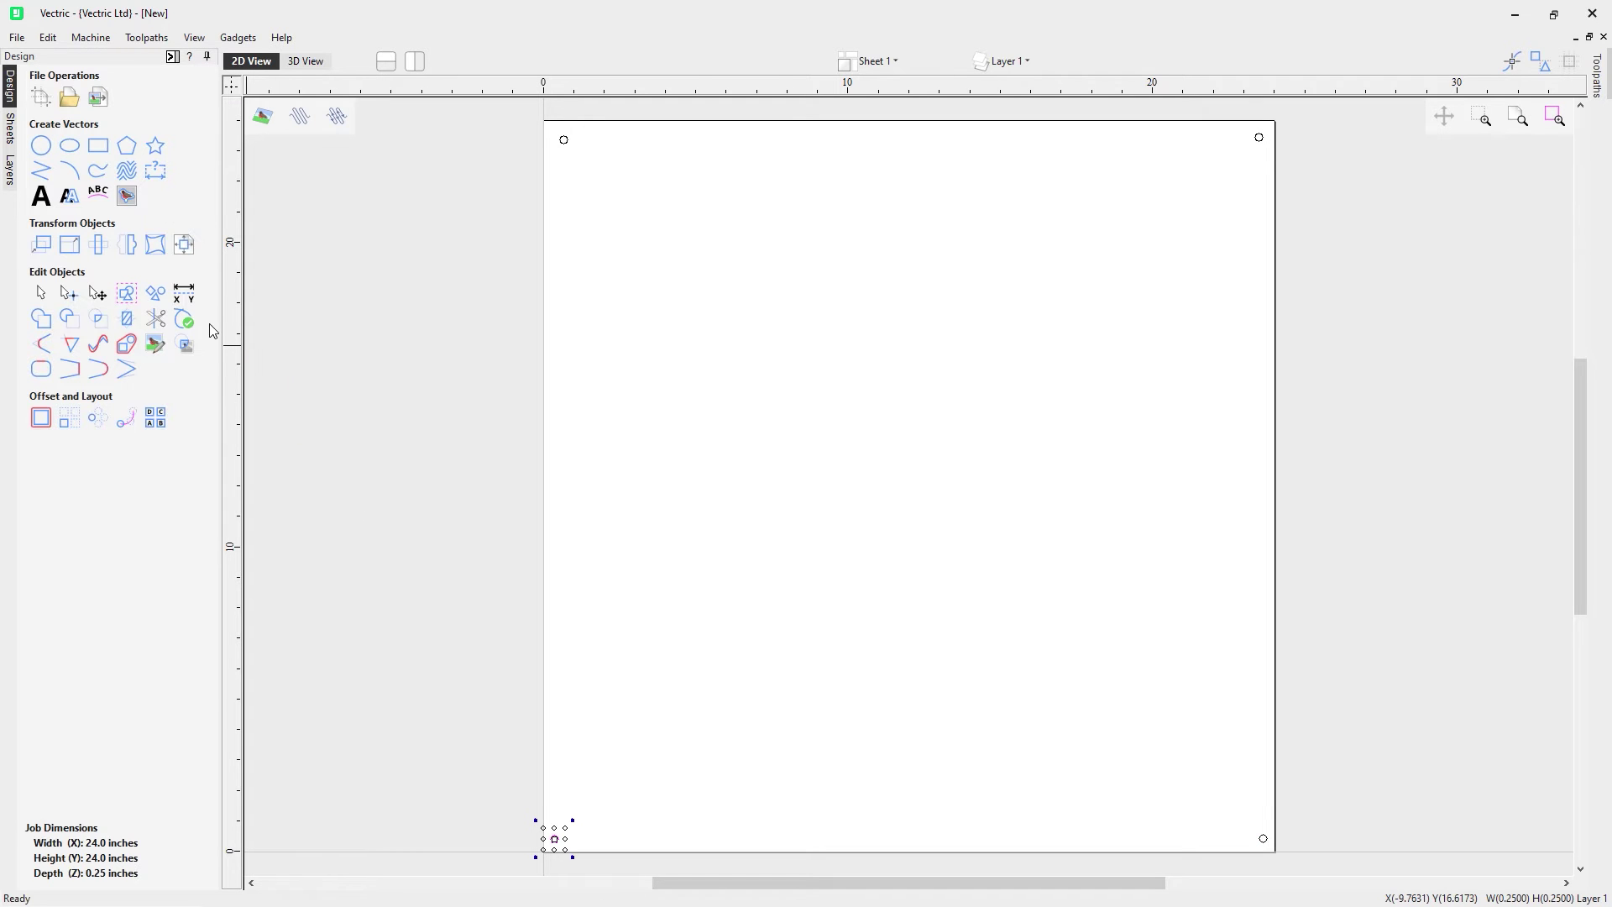
# Overwrite the MDF 025.crvt template with the corner-circle sheet, confirming the replacement
pyautogui.click(16, 38)
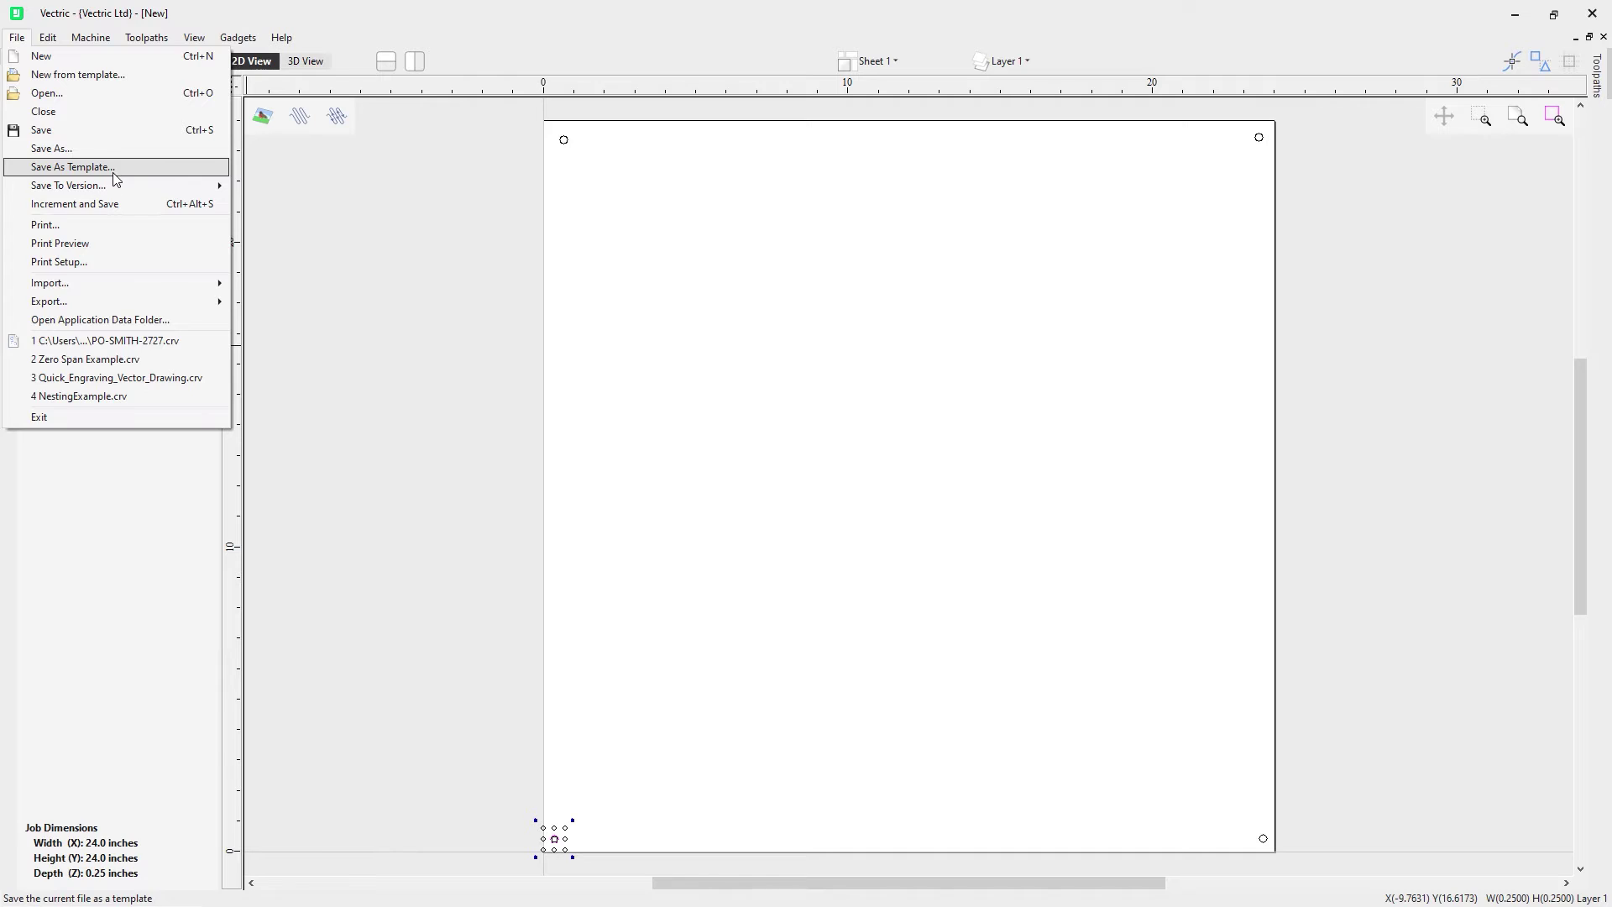
pyautogui.press('Escape')
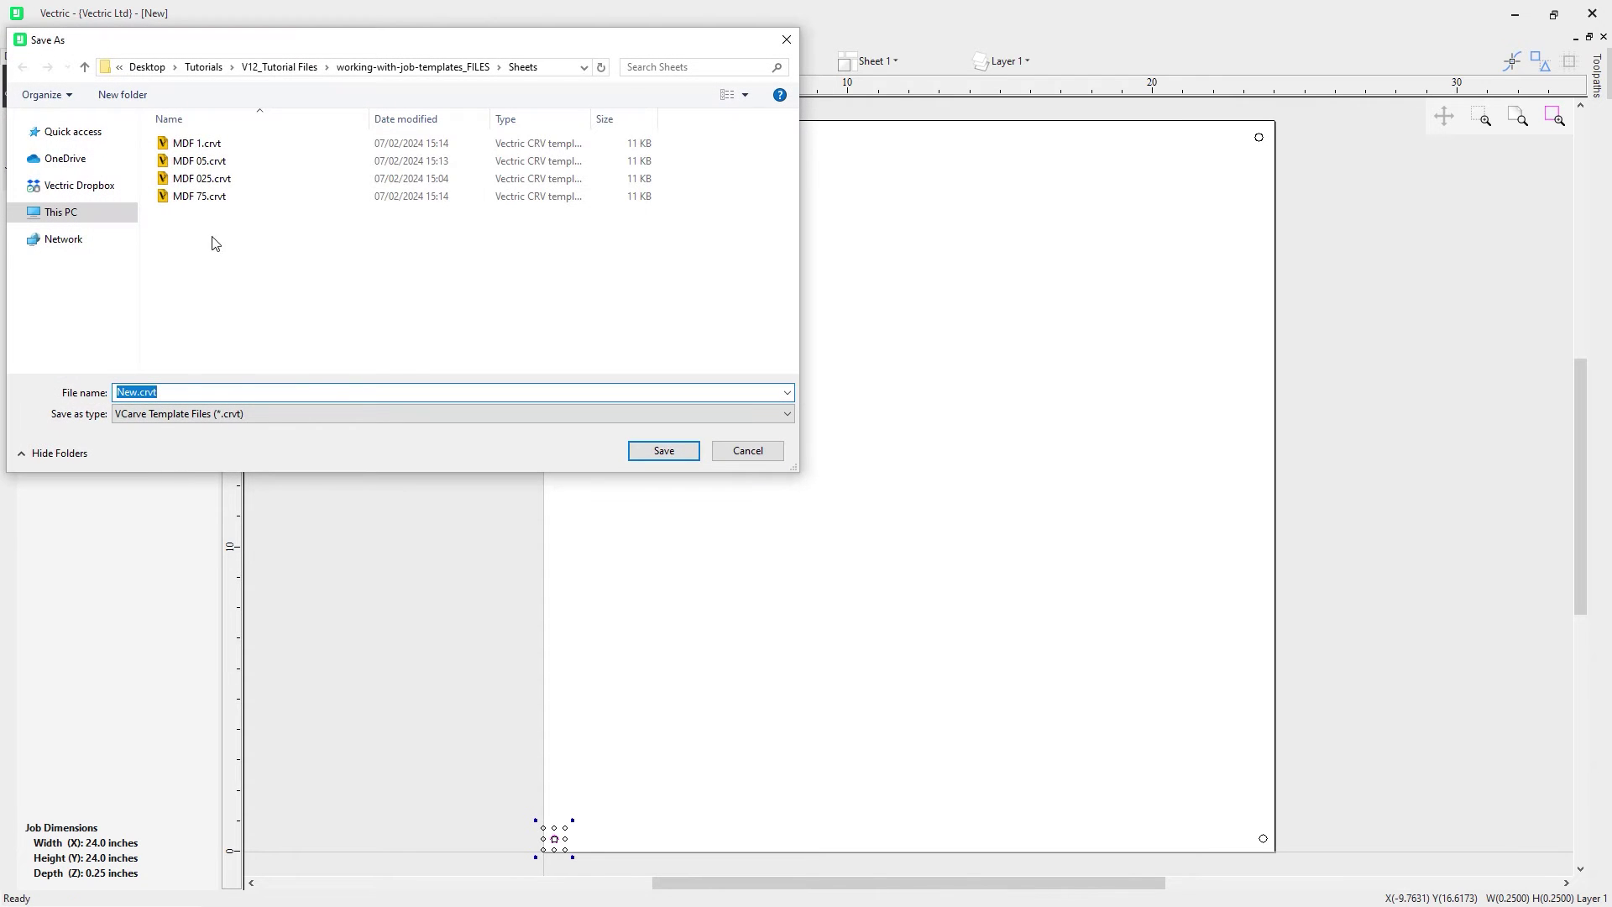
pyautogui.click(222, 186)
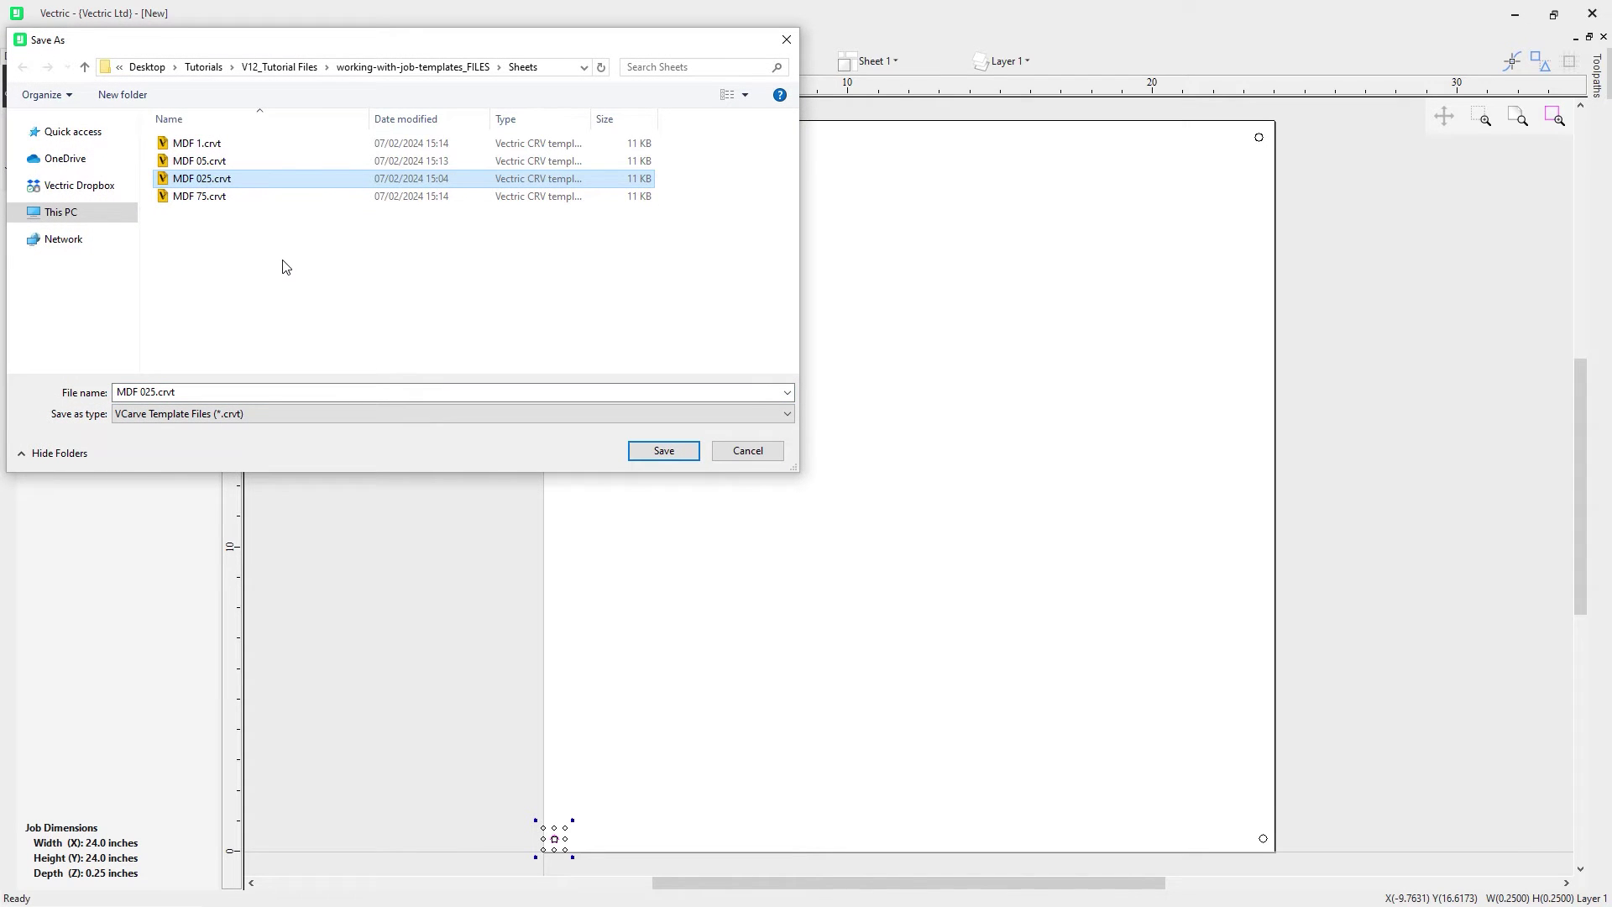
pyautogui.press('Tab')
pyautogui.press('End')
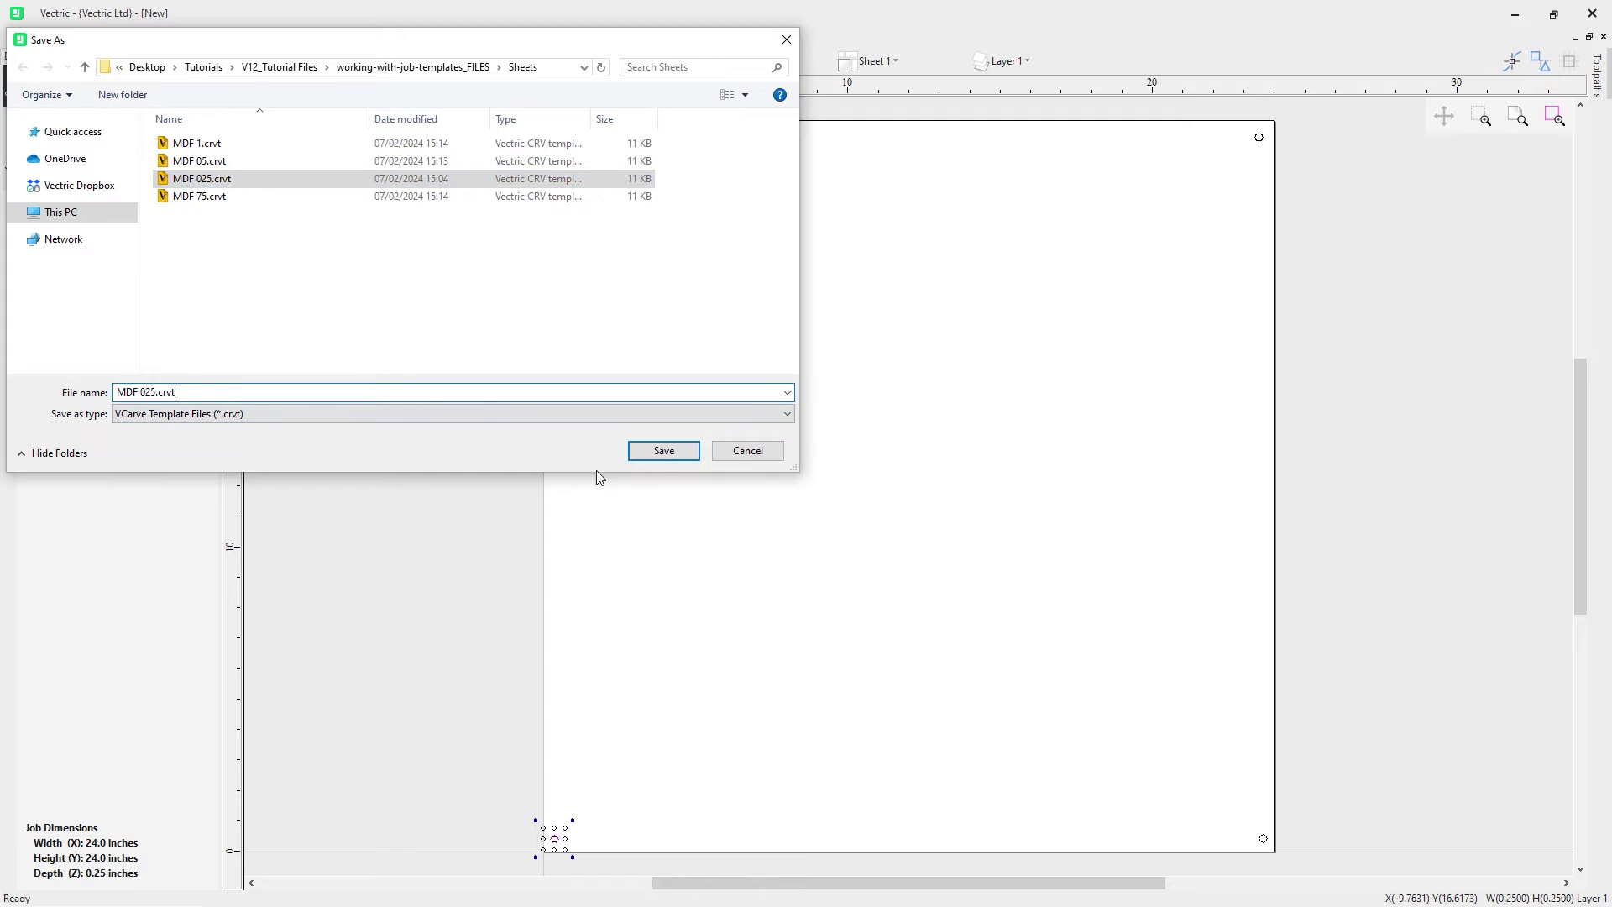
pyautogui.click(680, 458)
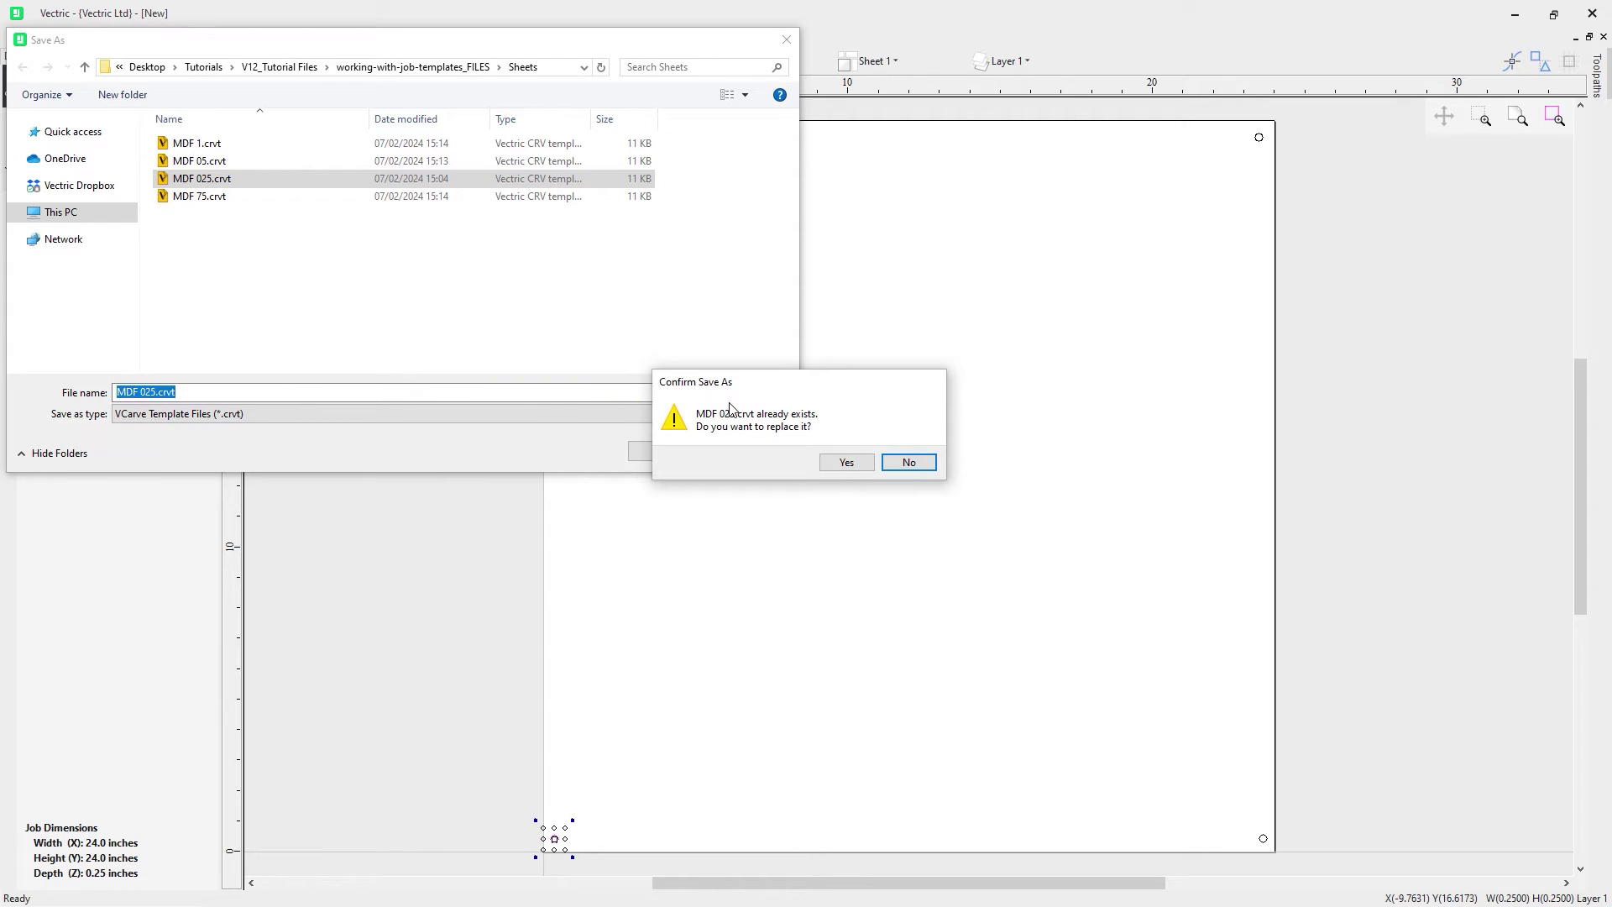
pyautogui.click(833, 463)
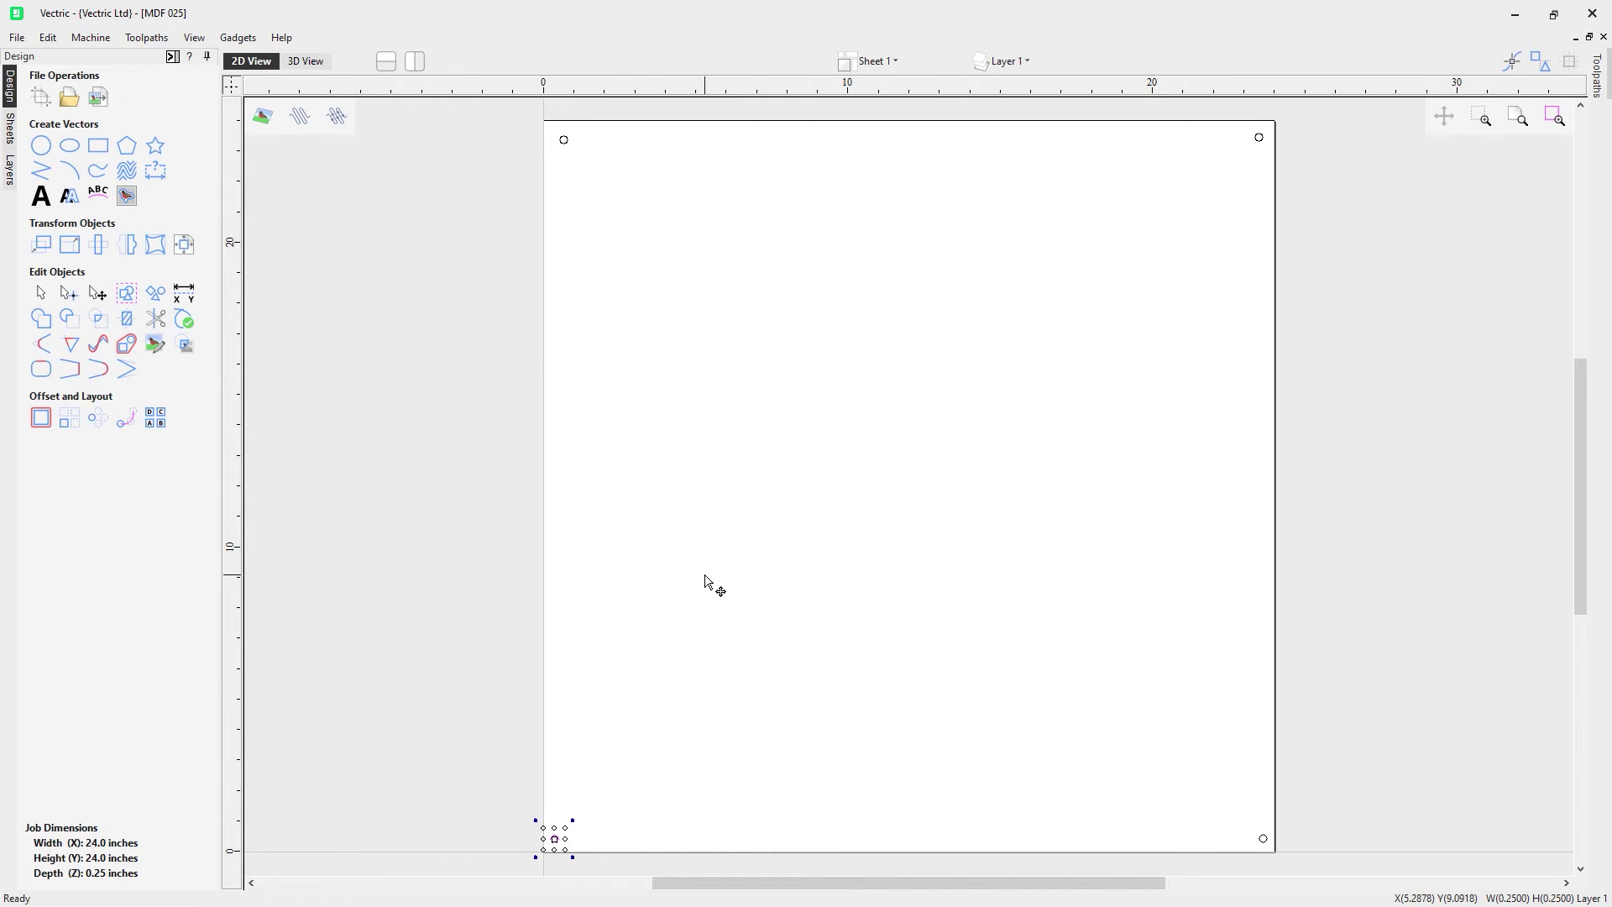
# Close the 24 × 24 inch corner-circle sheet job without saving its changes
pyautogui.press('Escape')
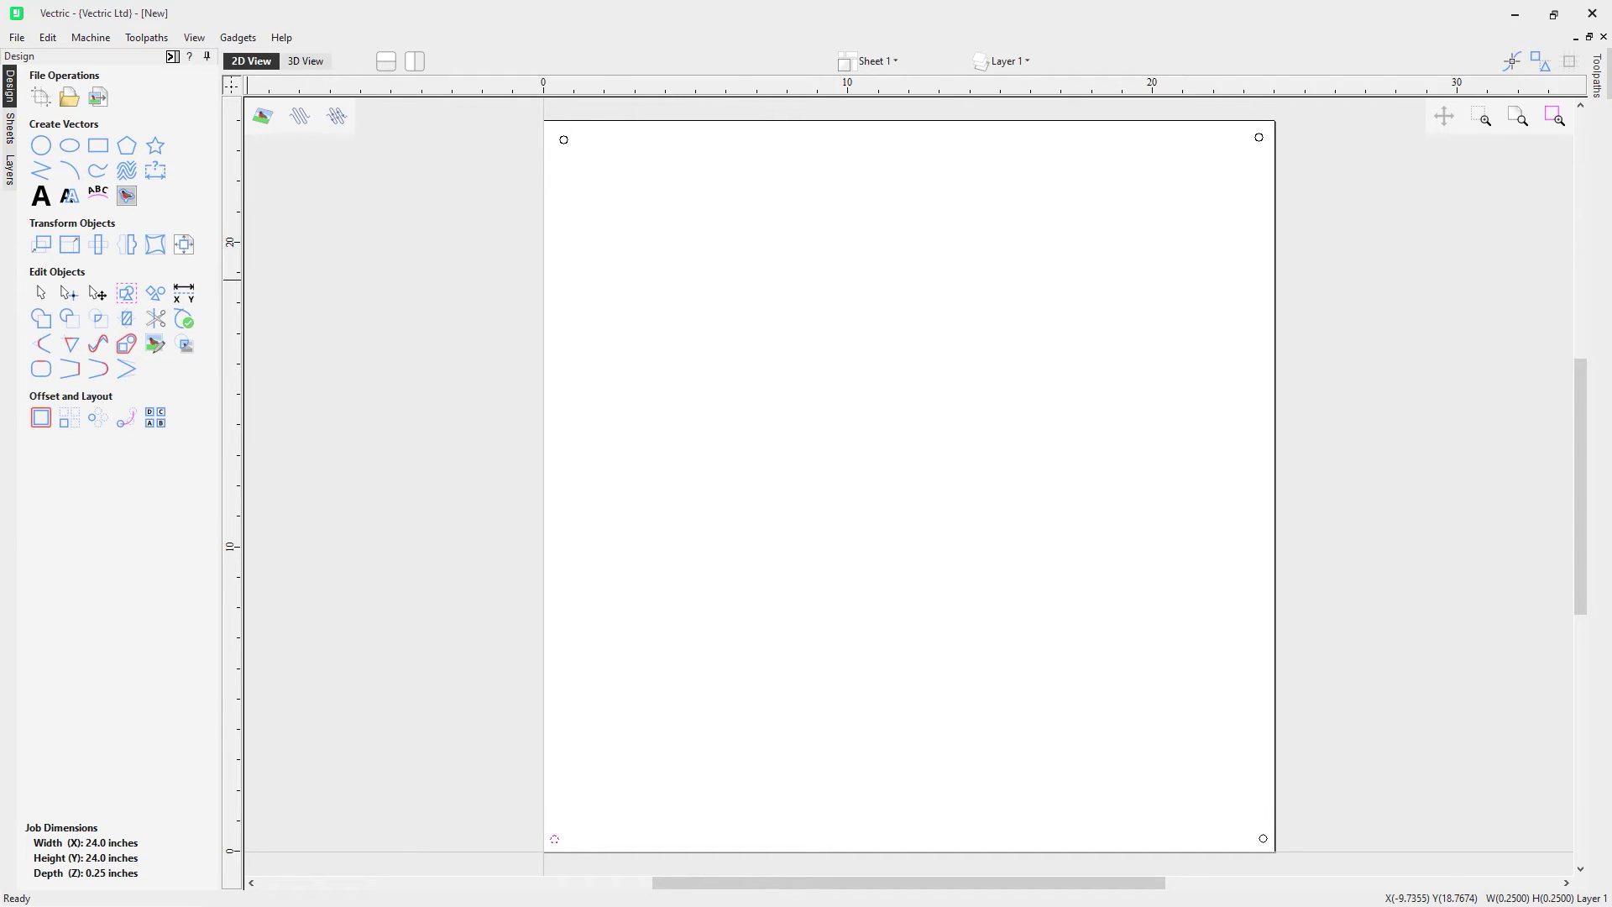
pyautogui.click(18, 39)
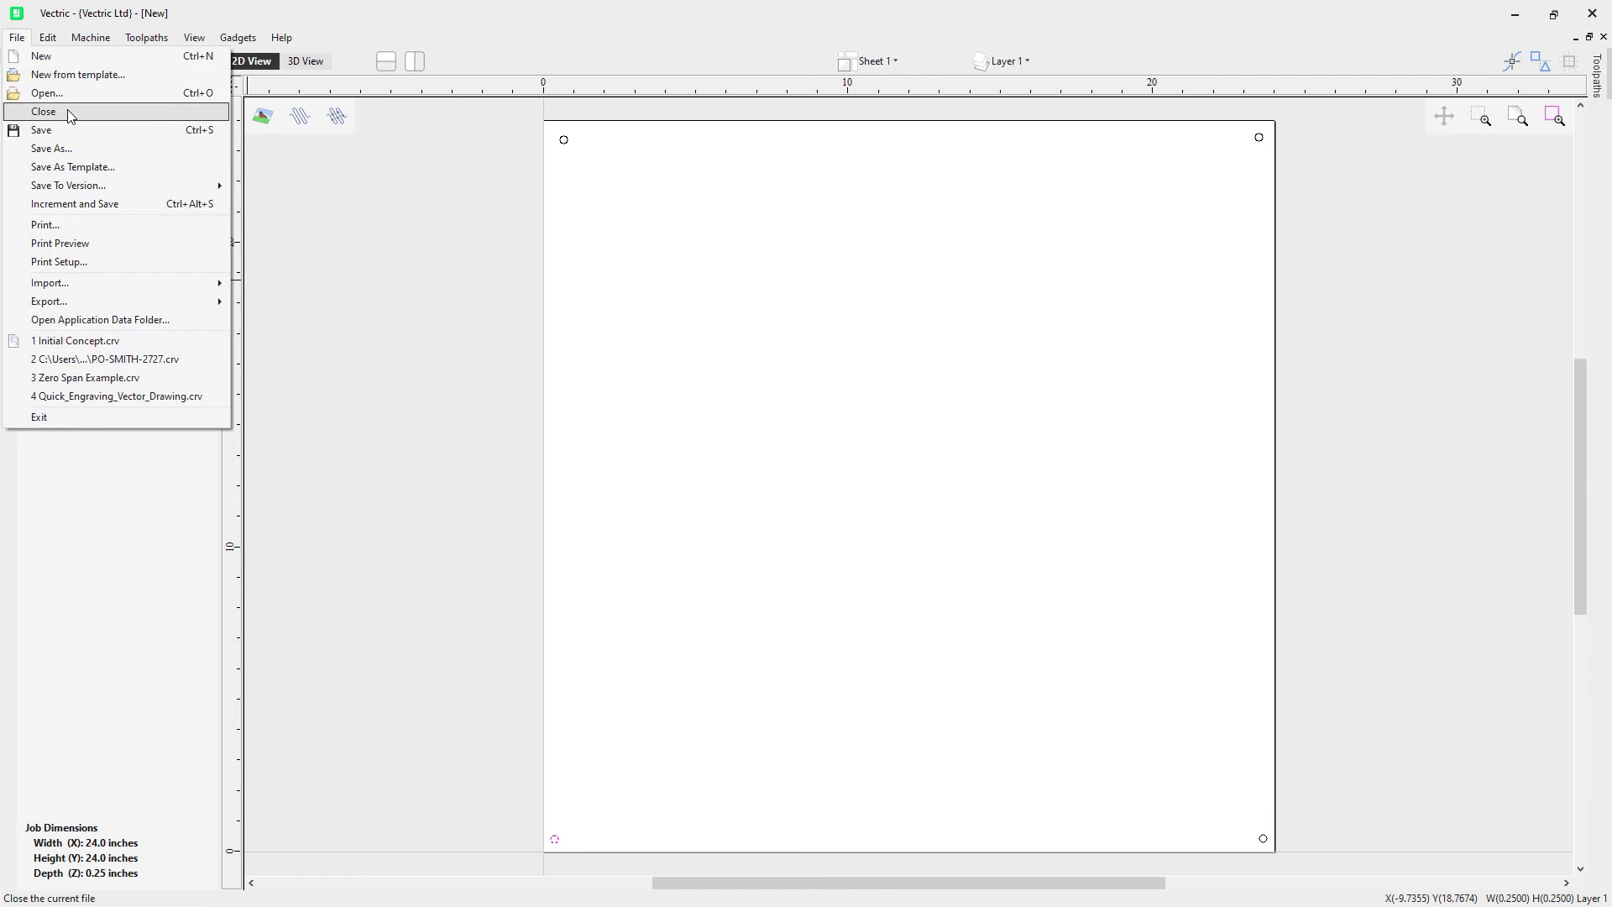
pyautogui.click(71, 112)
pyautogui.click(806, 497)
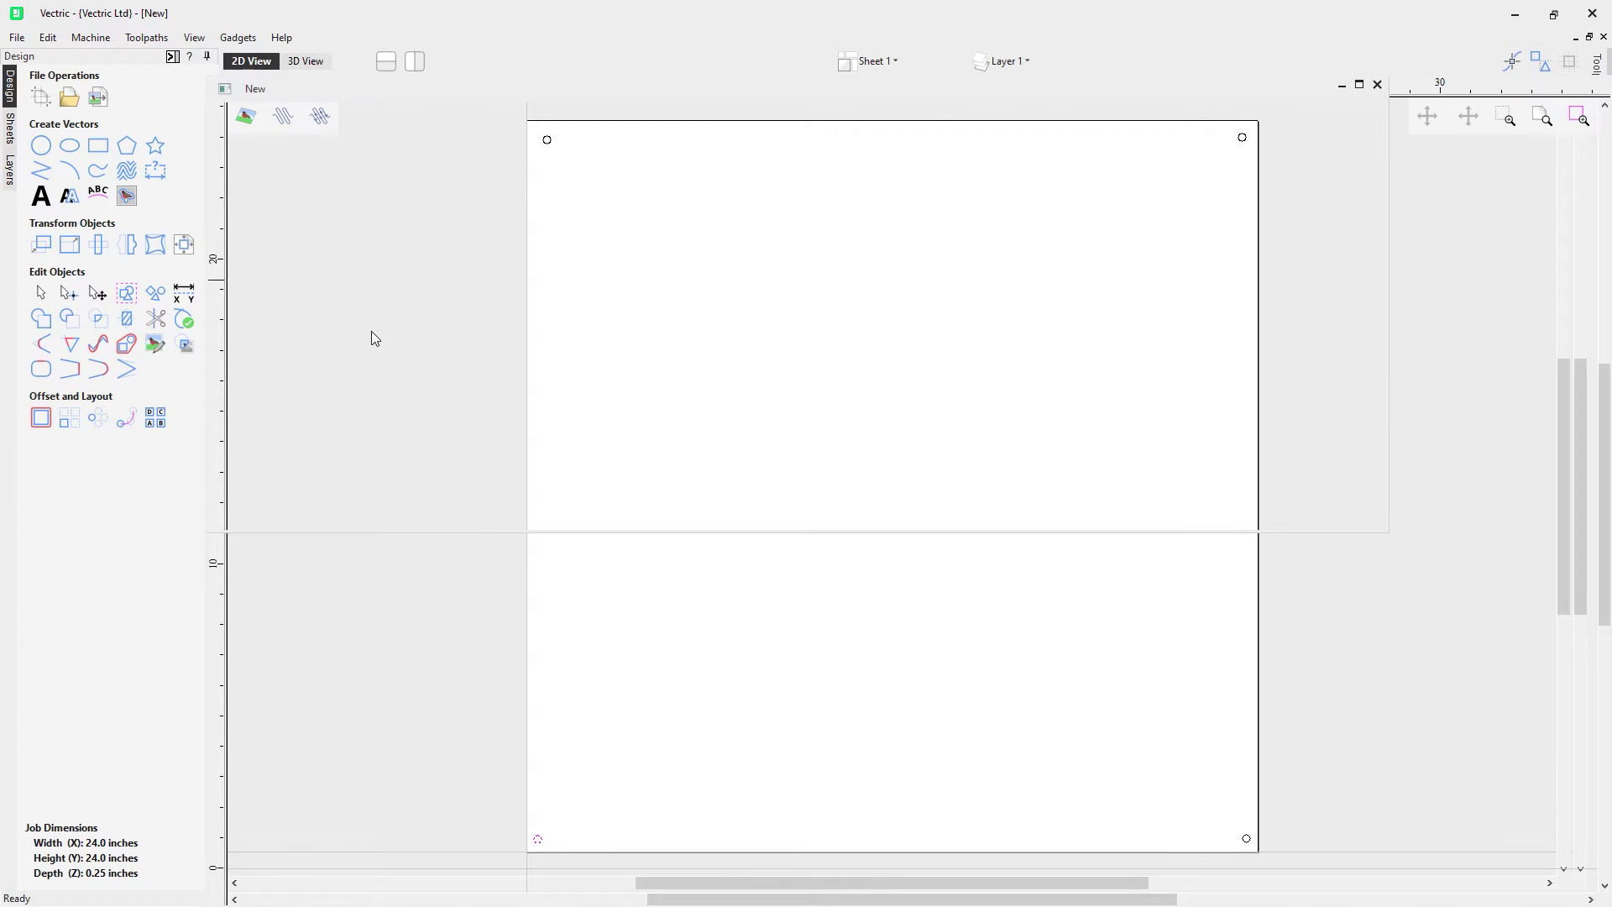
# Open Initial Concept.crv, the REX'S ROOM dinosaur sign, and preview it in 3D with its layer list
pyautogui.click(119, 239)
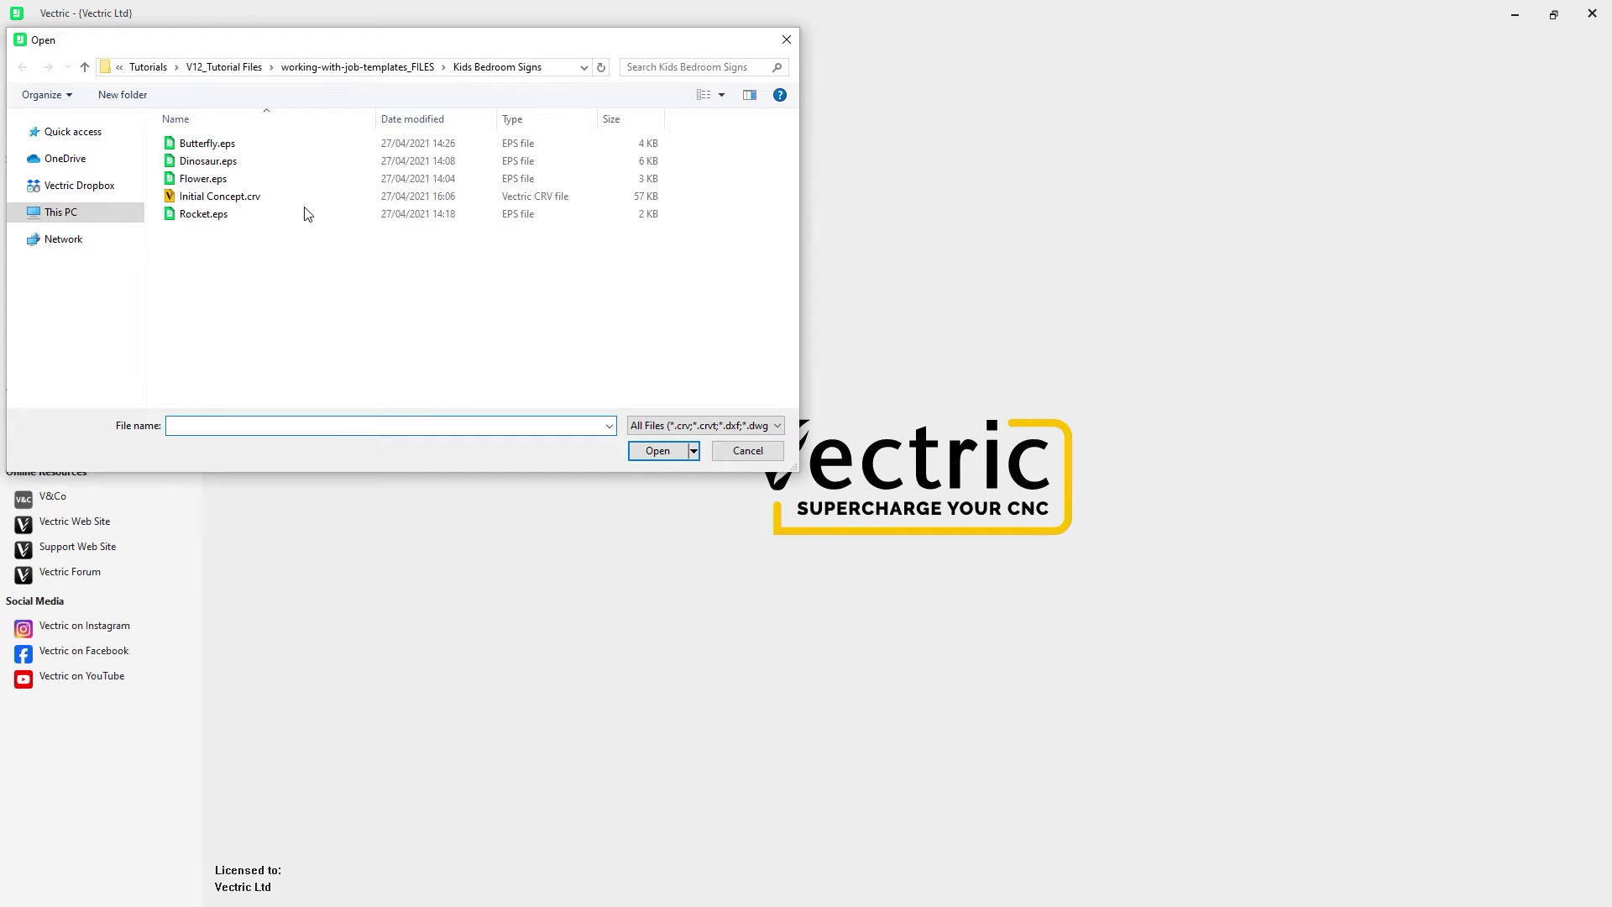
pyautogui.doubleClick(237, 202)
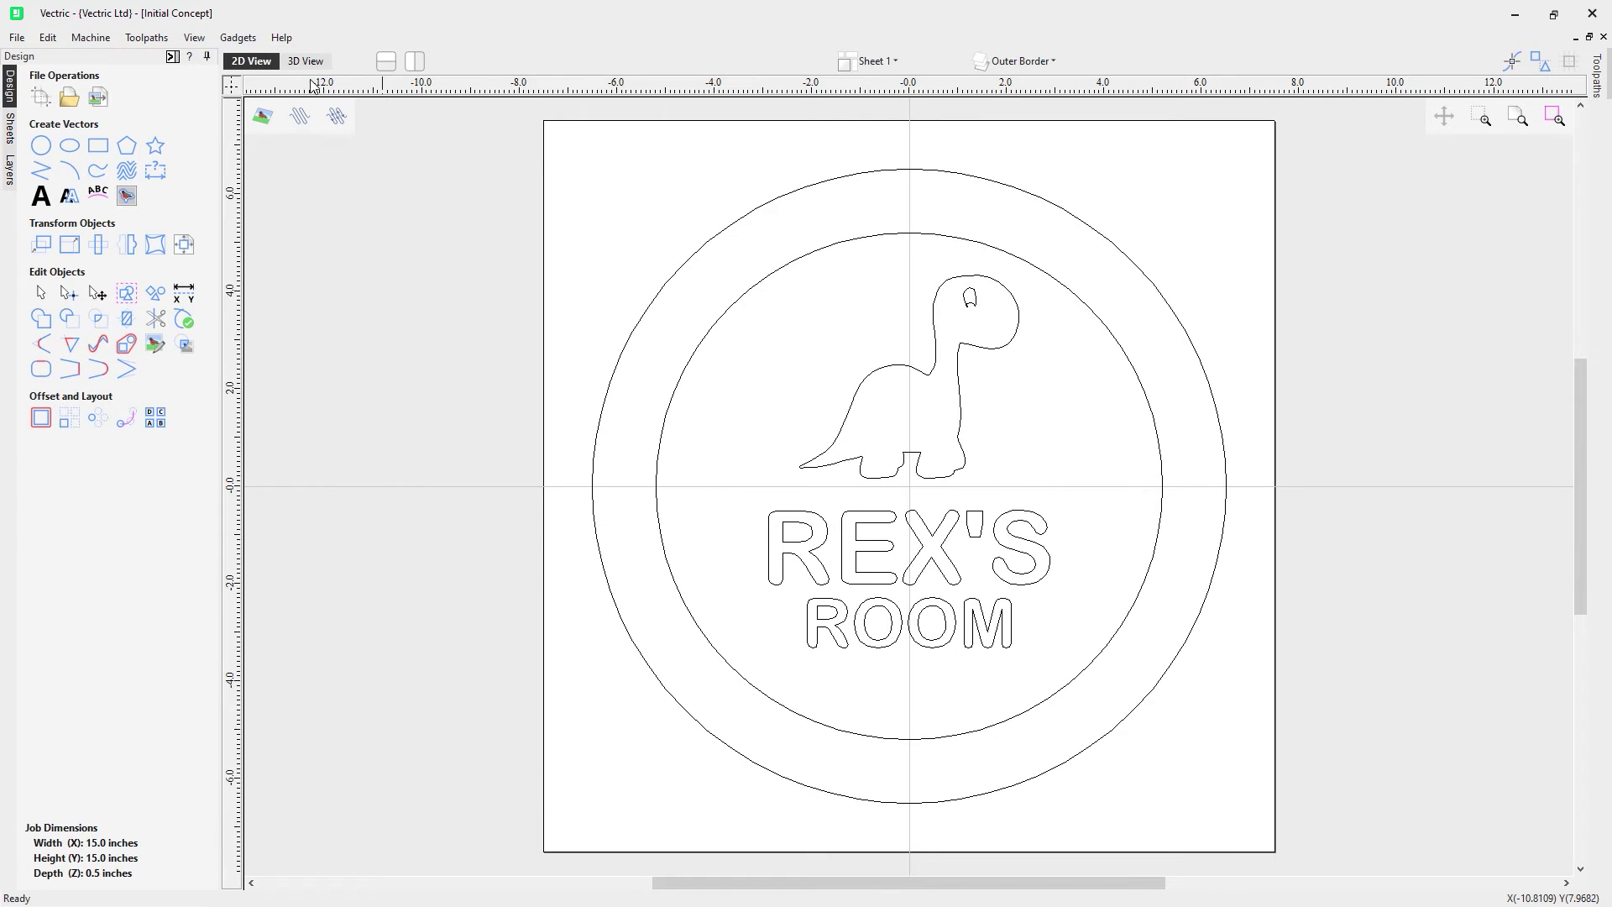
pyautogui.click(304, 61)
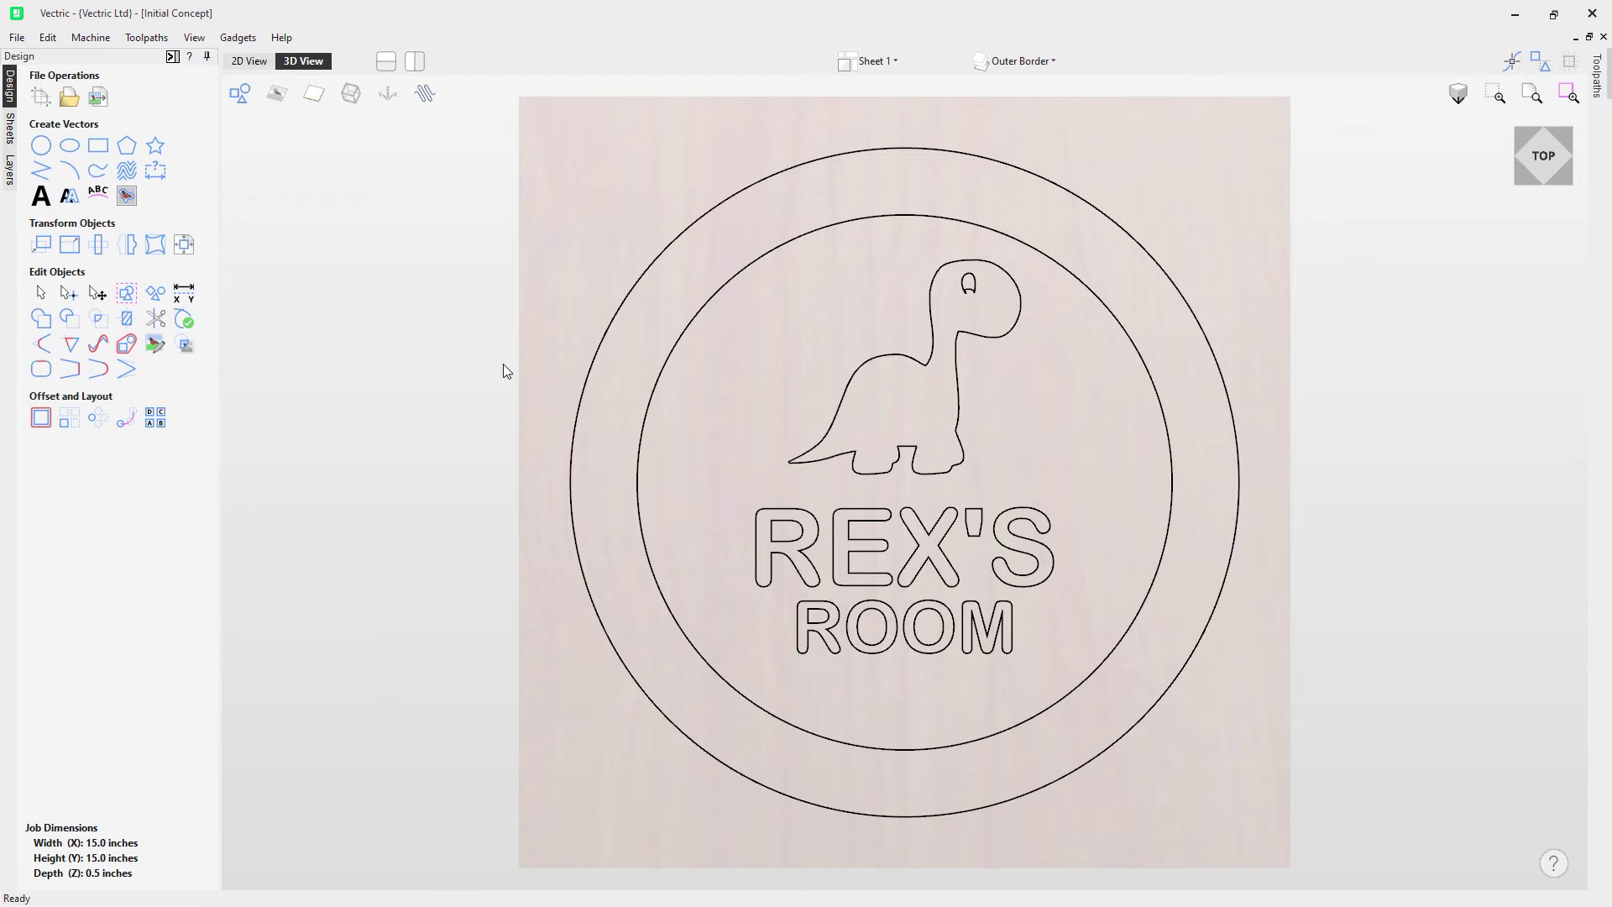
pyautogui.click(1056, 62)
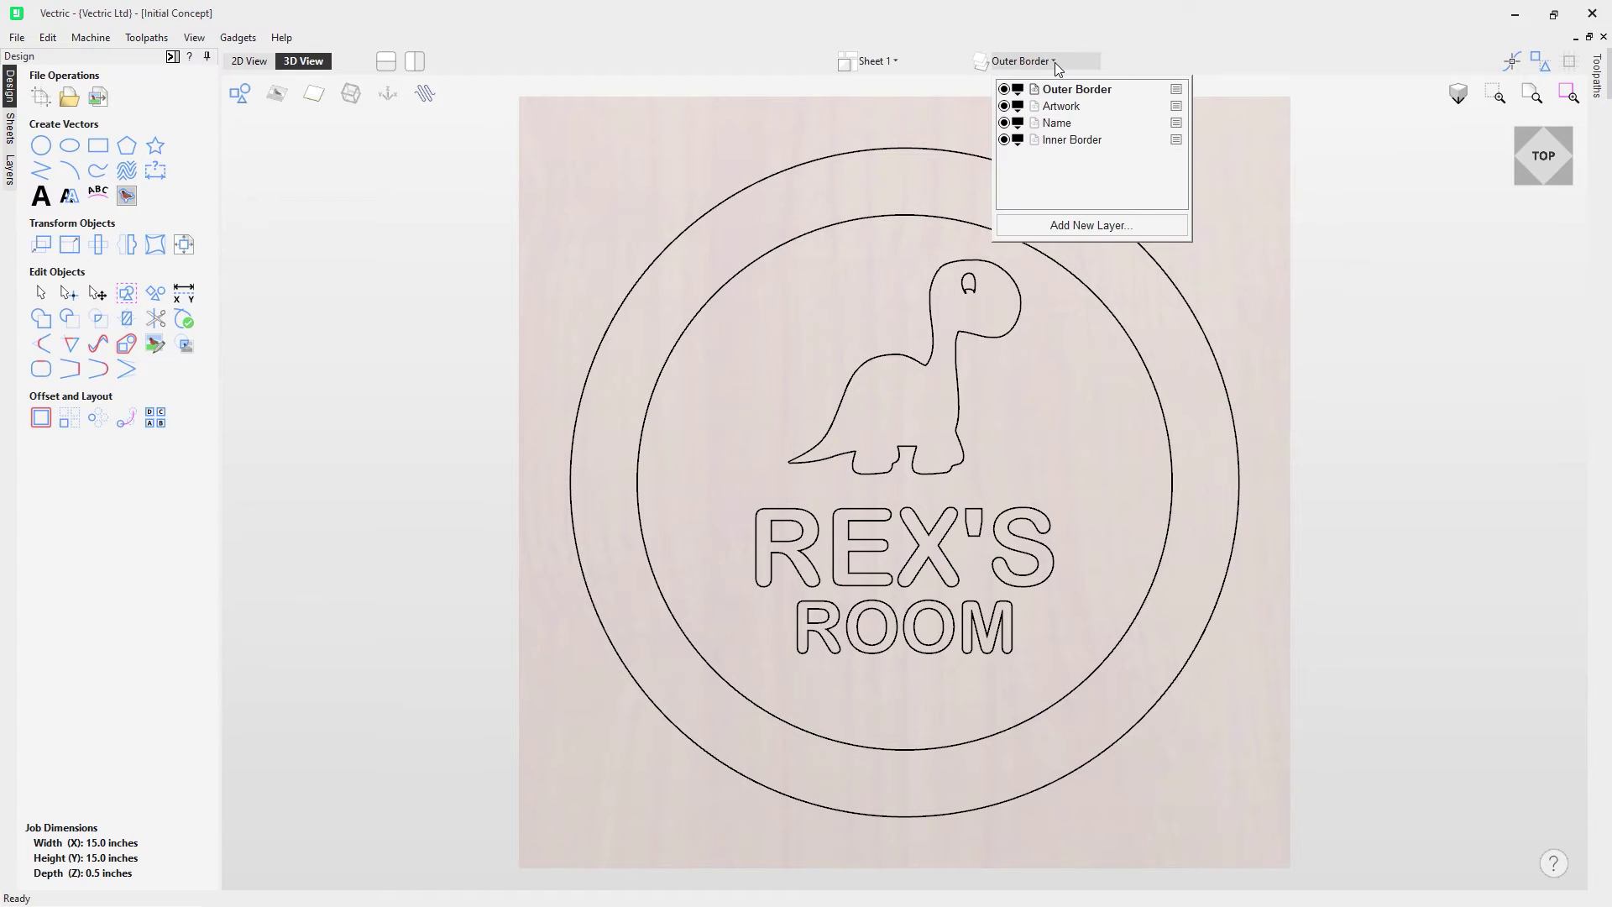
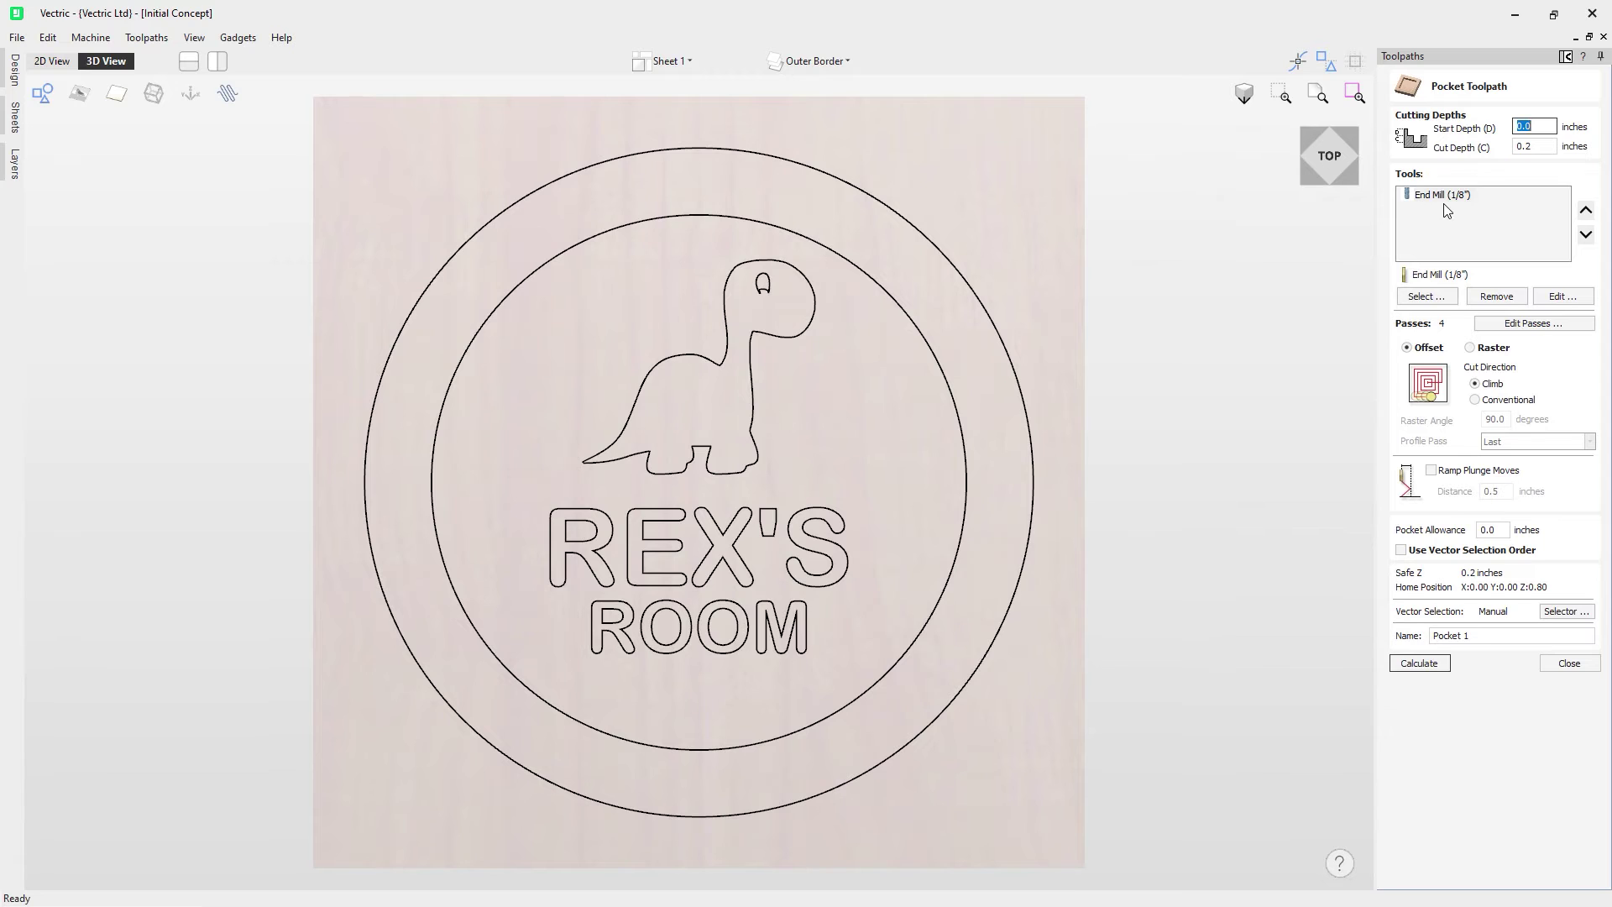
# Set the pocket toolpath's cut depth to 0.2 inches with the 1/8-inch end mill
pyautogui.click(1535, 147)
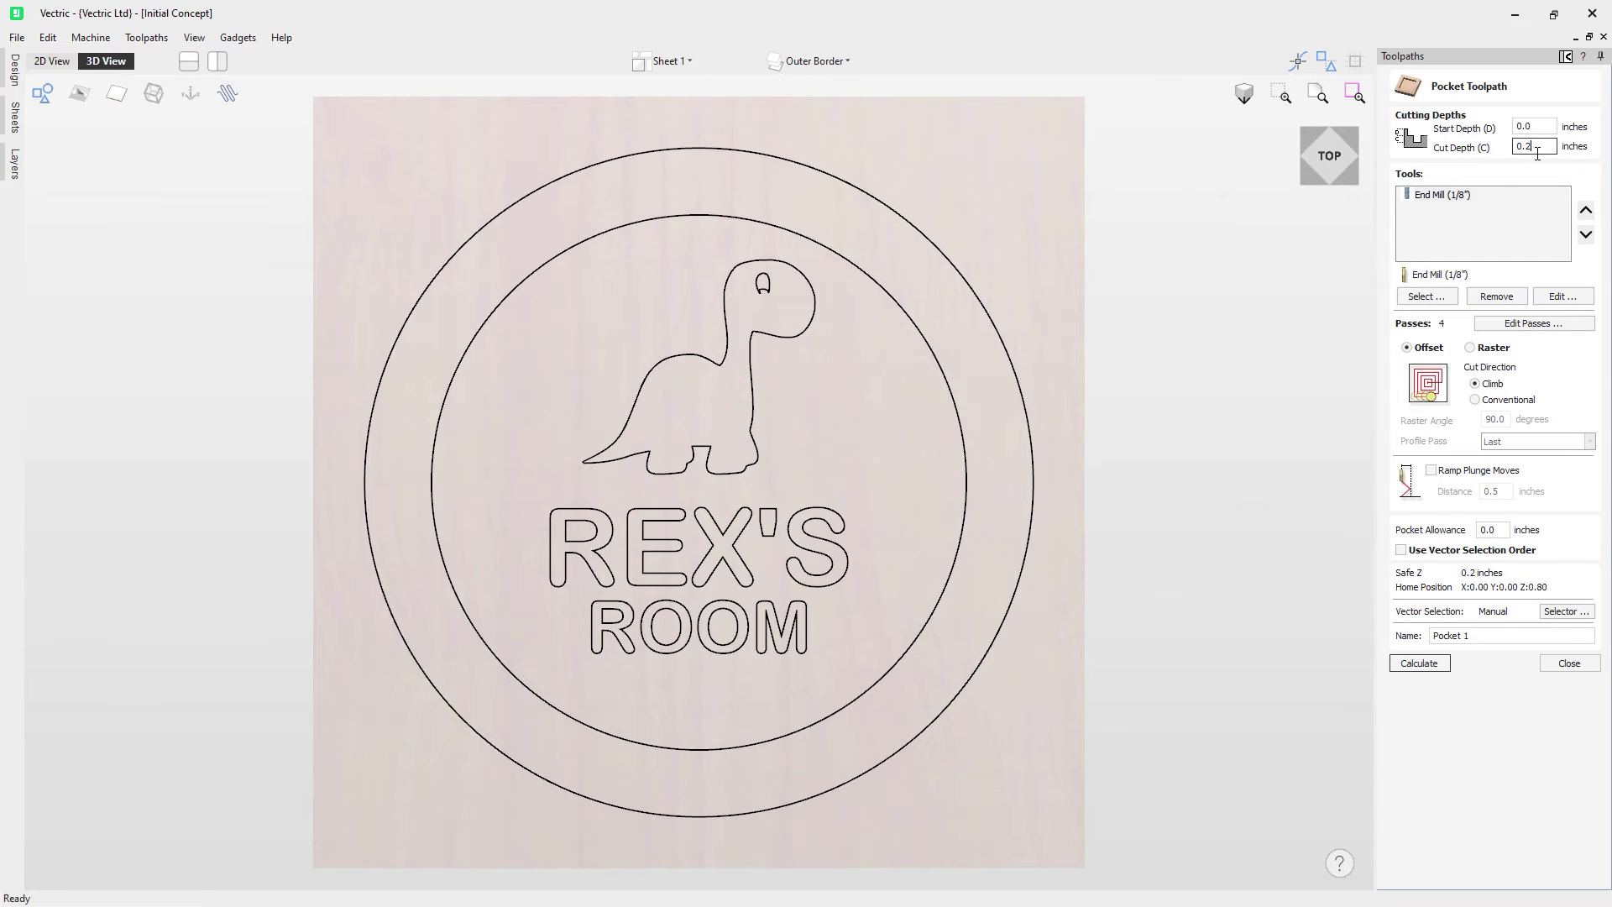
# Add the 1/4-inch end mill from the Tool Database to the pocket, alongside the 1/8-inch end mill
pyautogui.click(1448, 302)
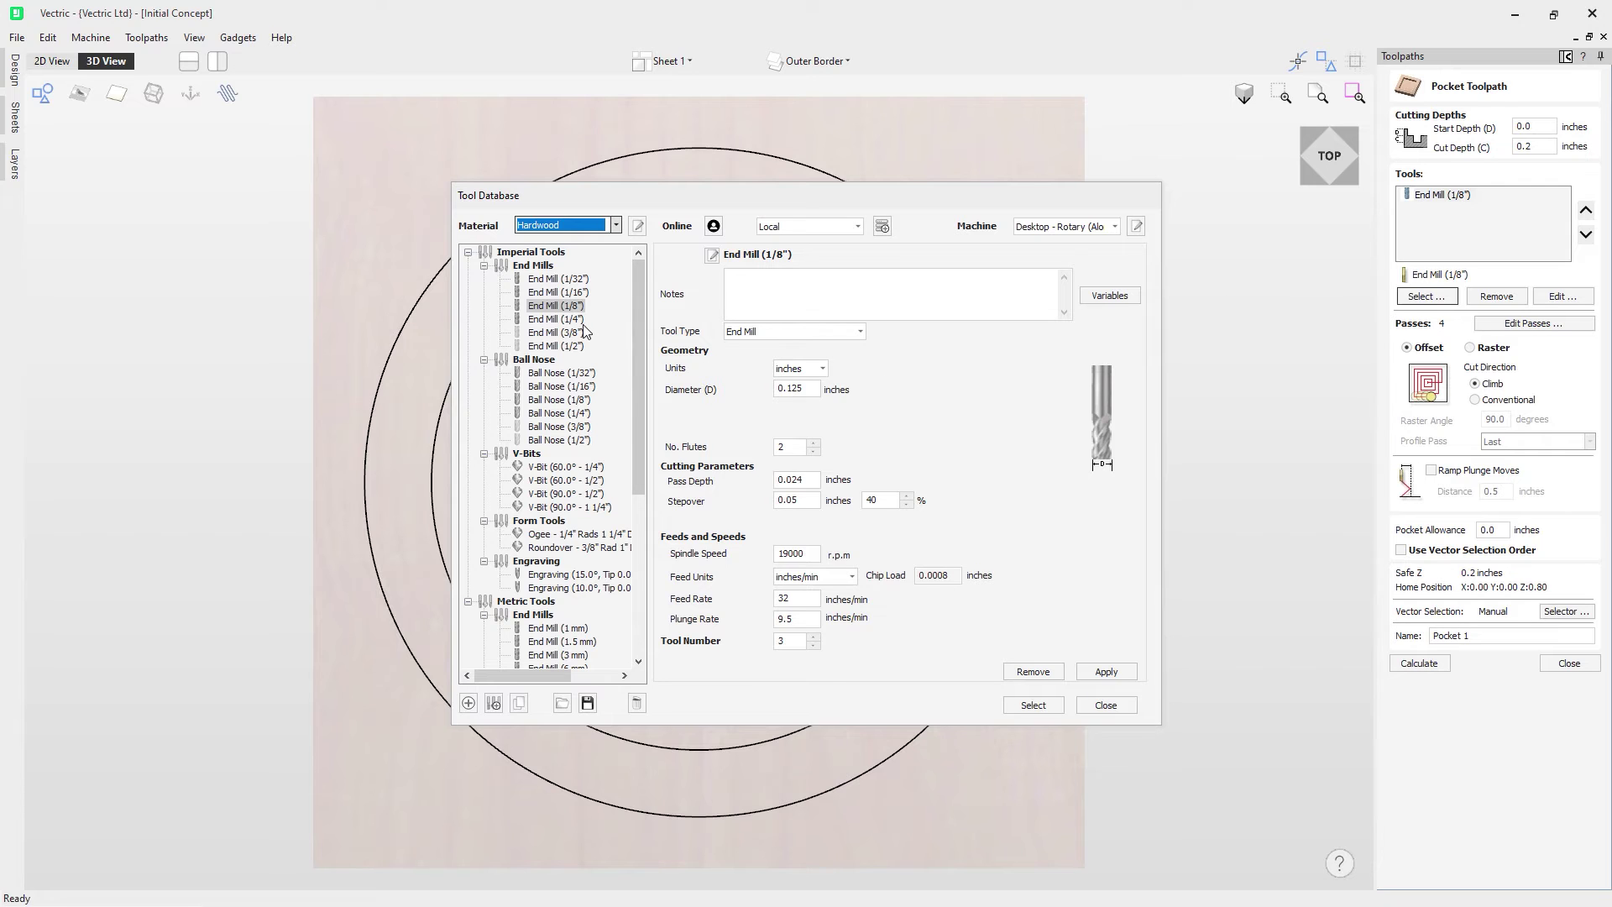
pyautogui.click(577, 320)
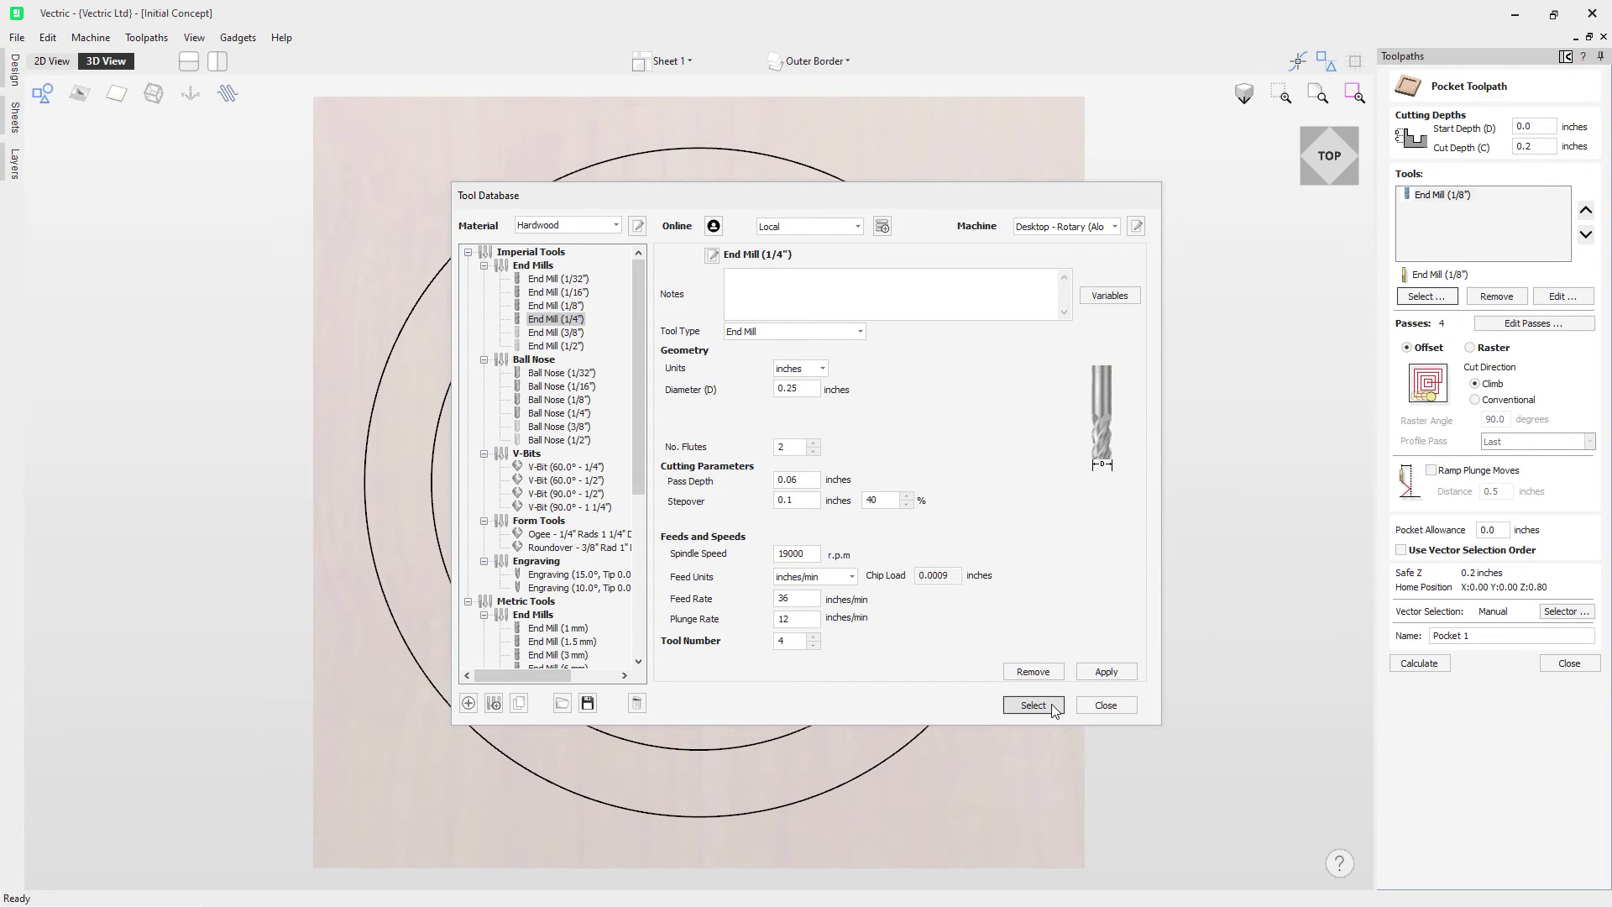
pyautogui.click(1032, 706)
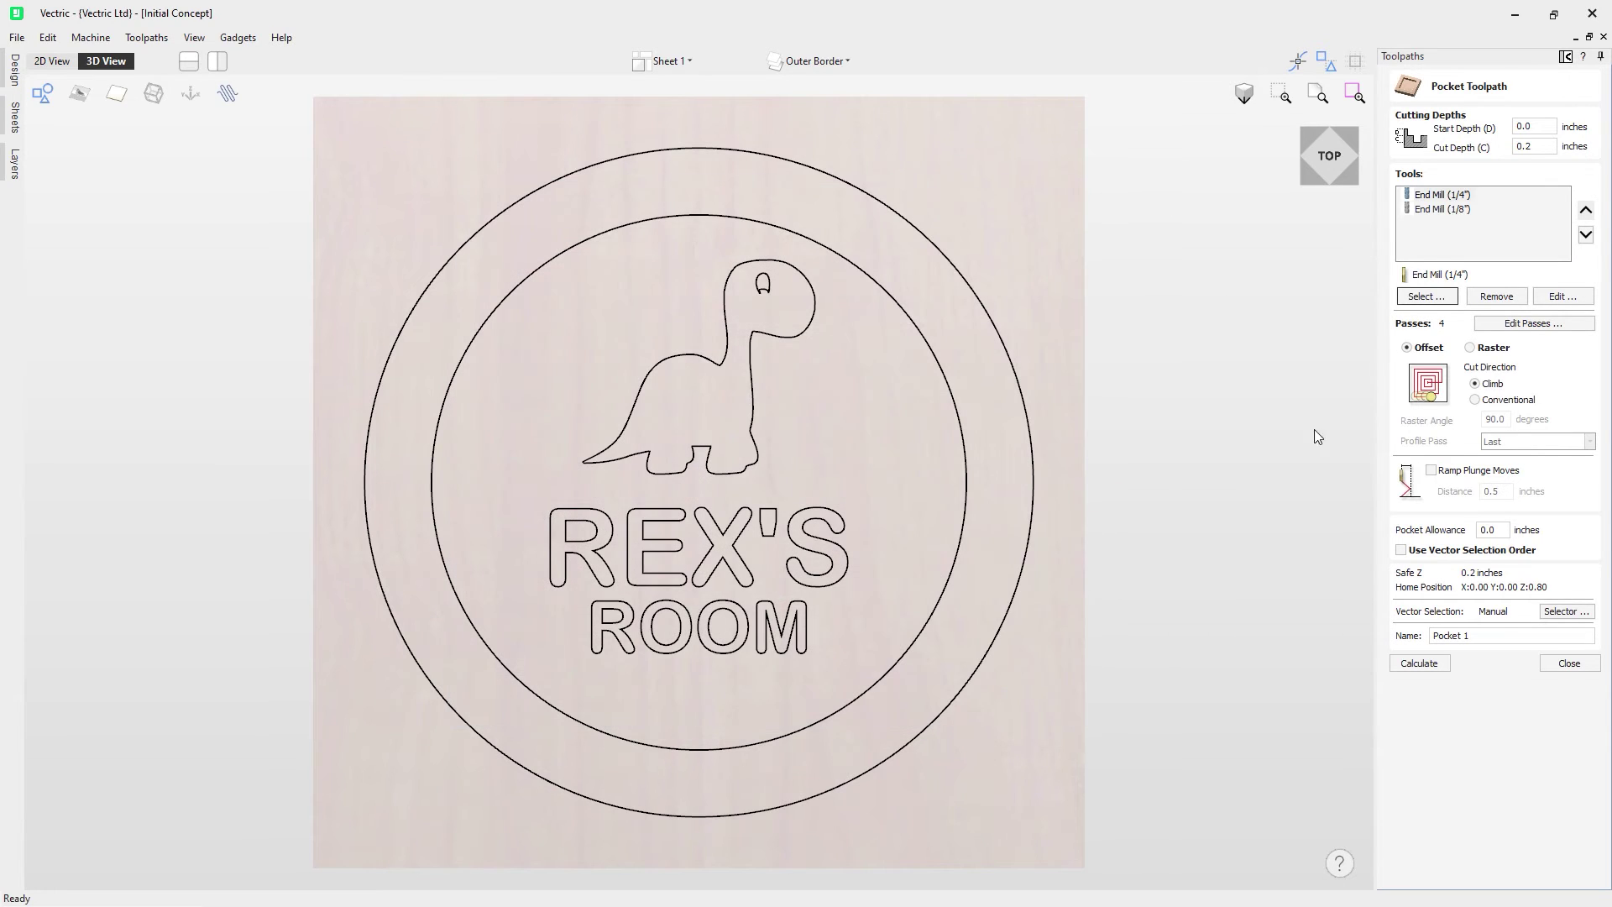
pyautogui.click(1450, 210)
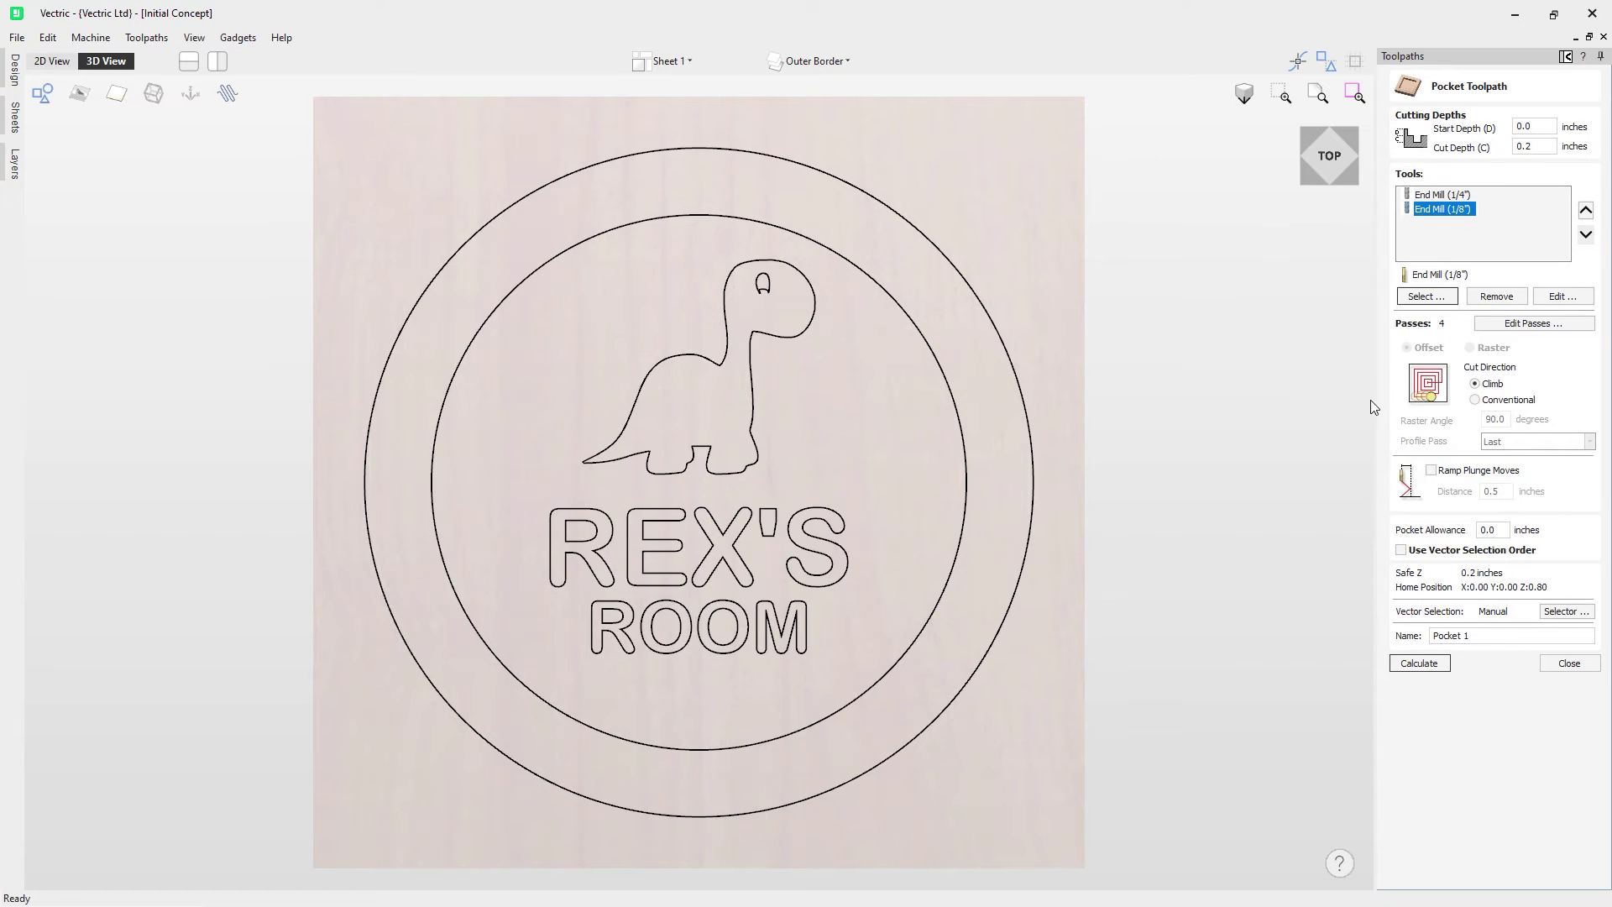
pyautogui.click(1559, 612)
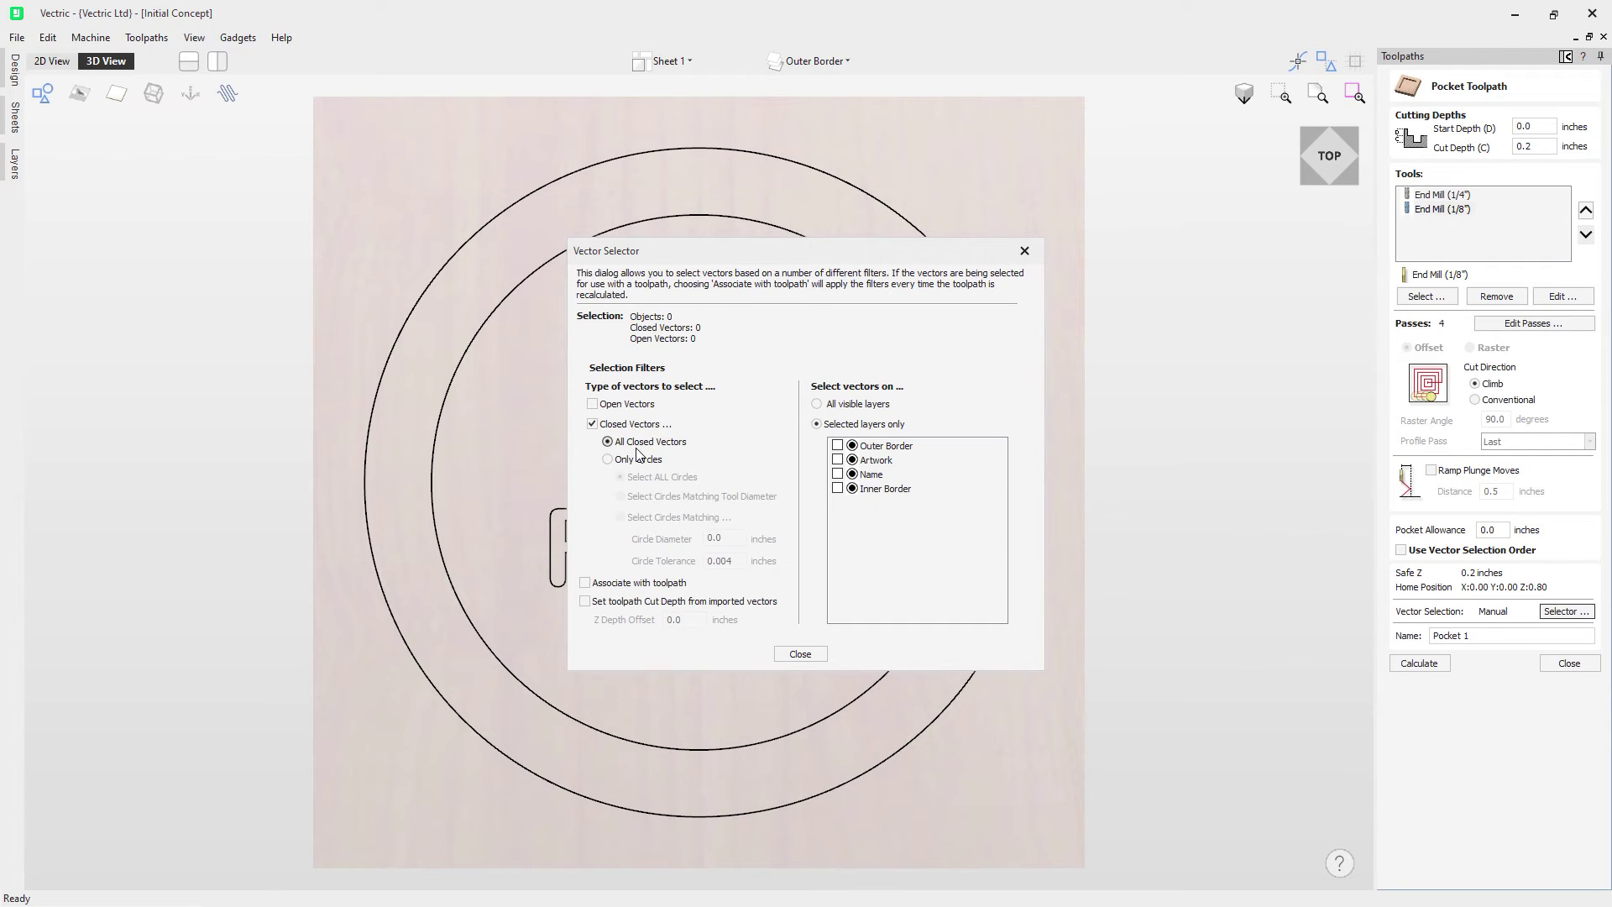
# Link closed vectors on Artwork, Name and Inner Border layers to the pocket, then calculate it
pyautogui.click(838, 460)
pyautogui.click(837, 475)
pyautogui.click(837, 489)
pyautogui.click(585, 583)
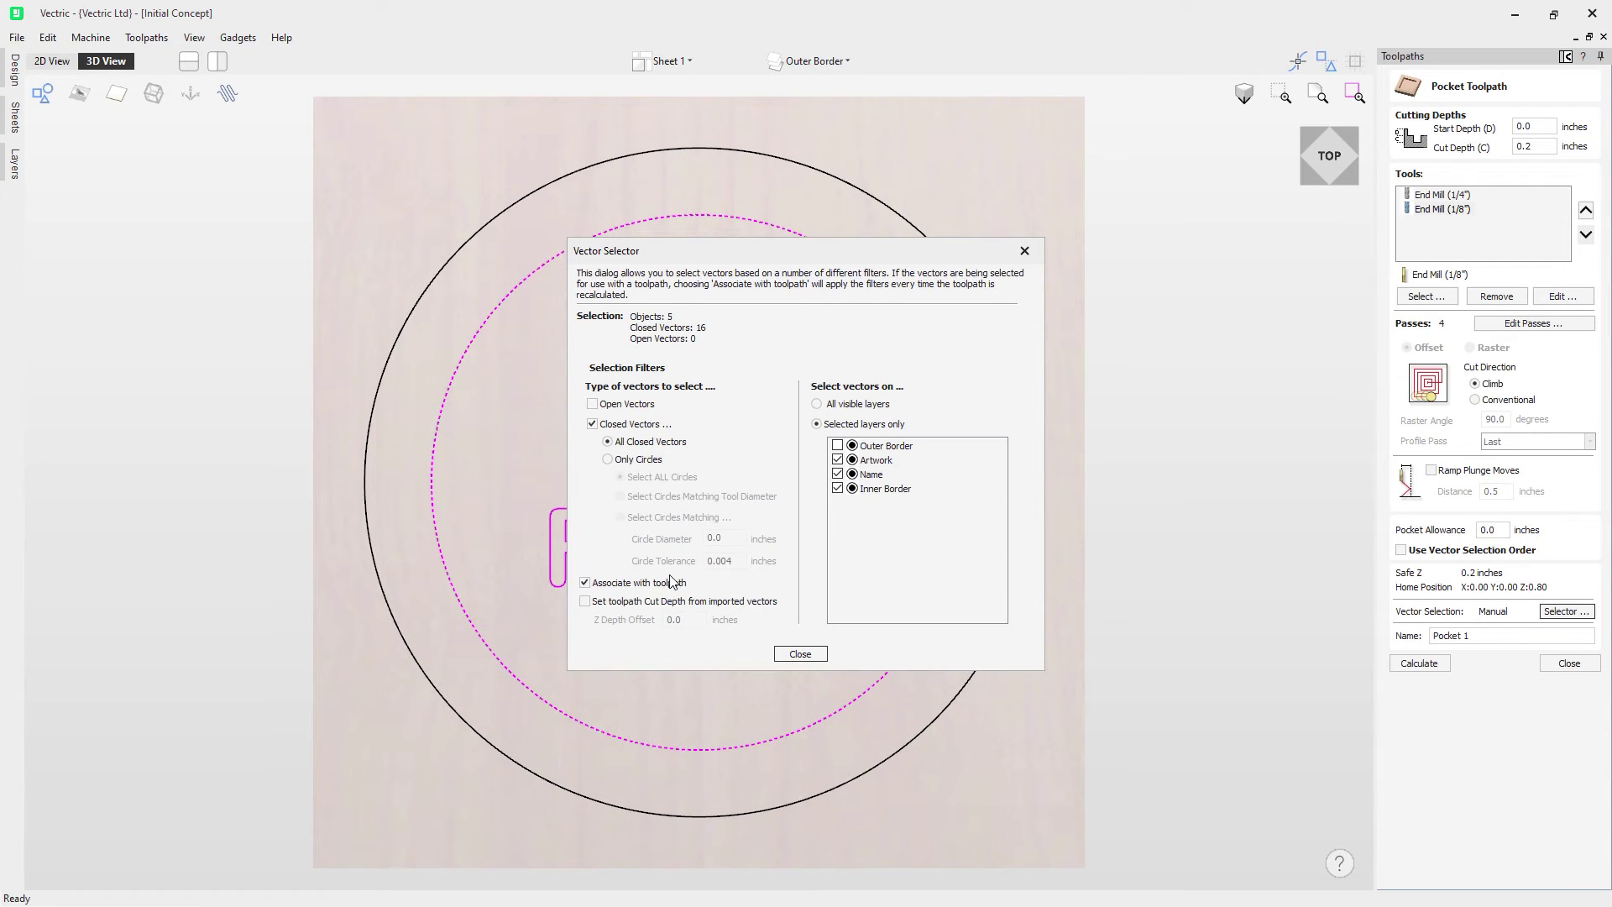
pyautogui.moveTo(778, 254); pyautogui.dragTo(1162, 270)
pyautogui.click(1222, 477)
pyautogui.click(1222, 476)
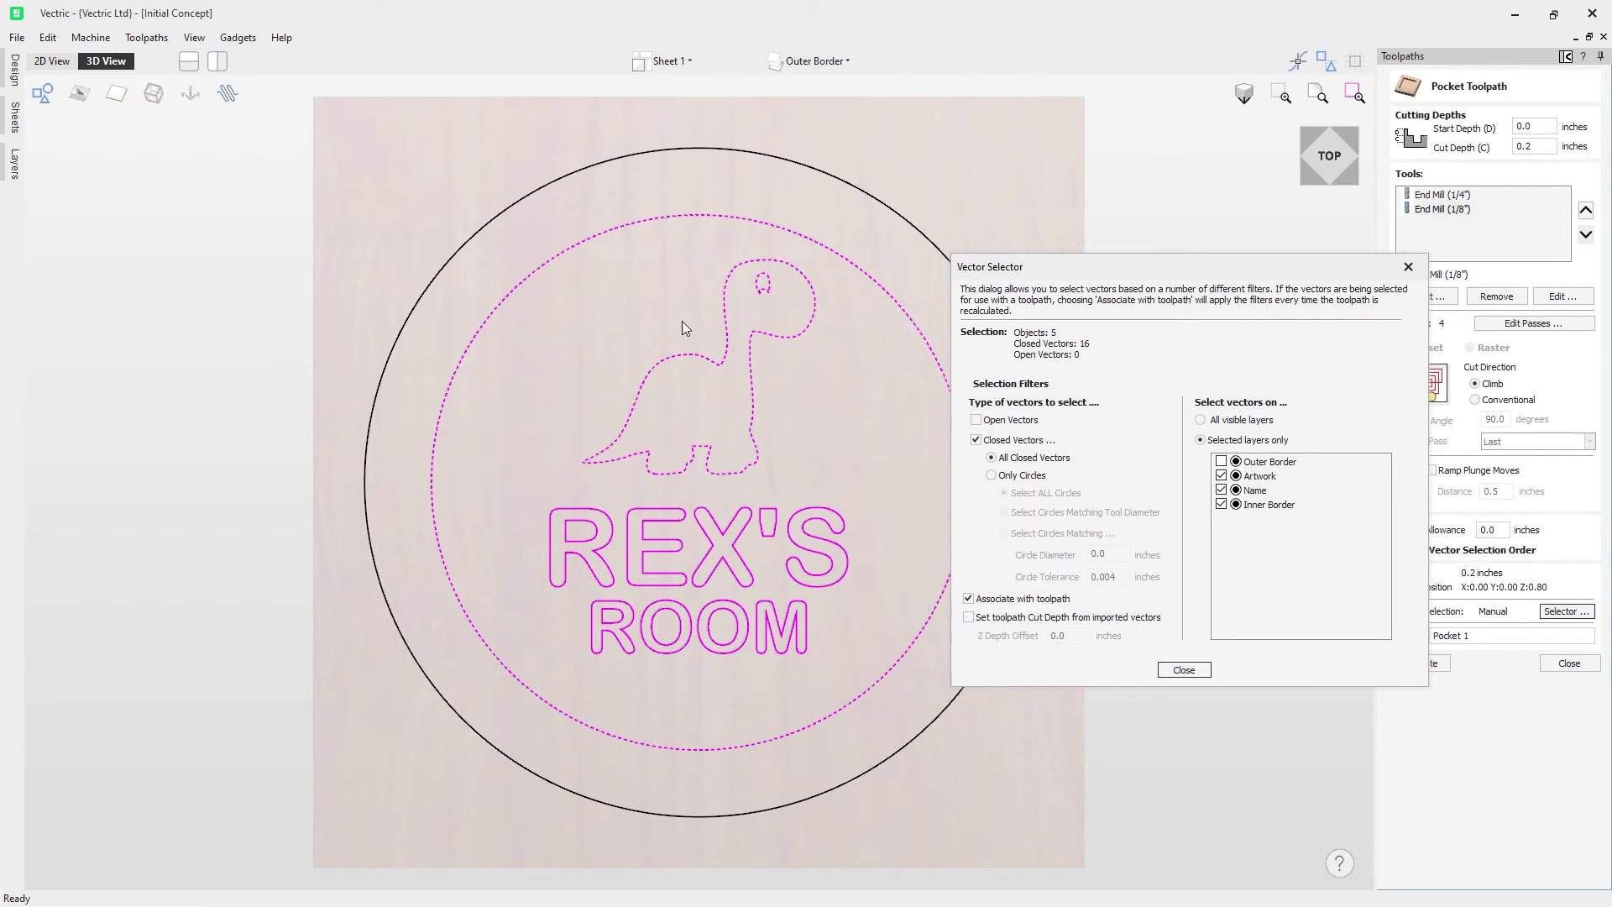
pyautogui.moveTo(1095, 263); pyautogui.dragTo(673, 307)
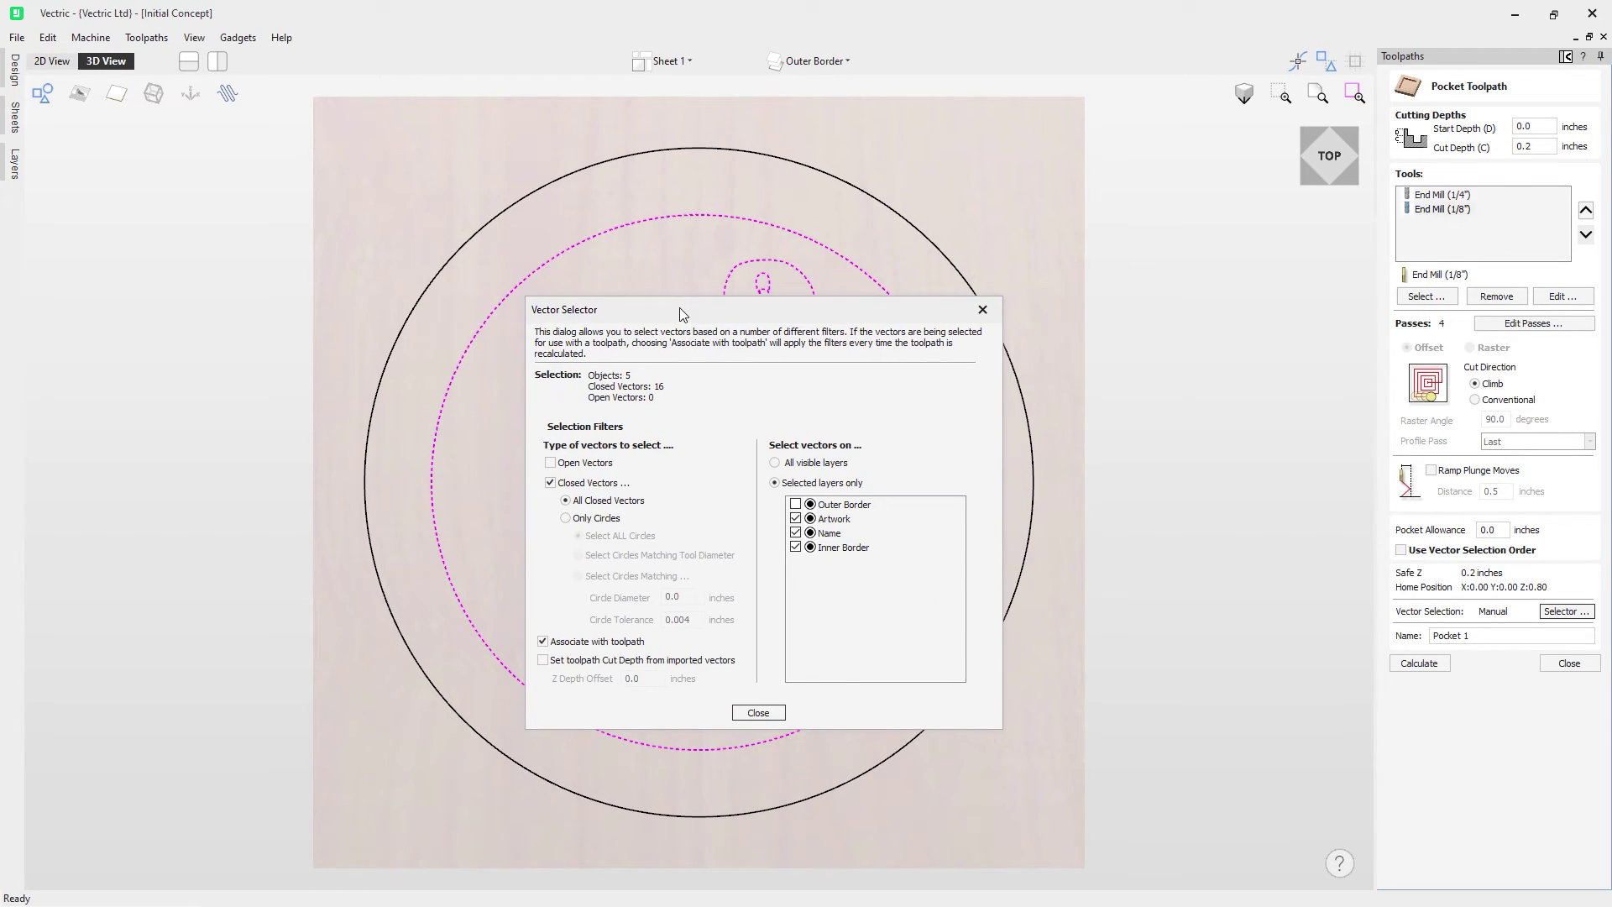
pyautogui.click(771, 713)
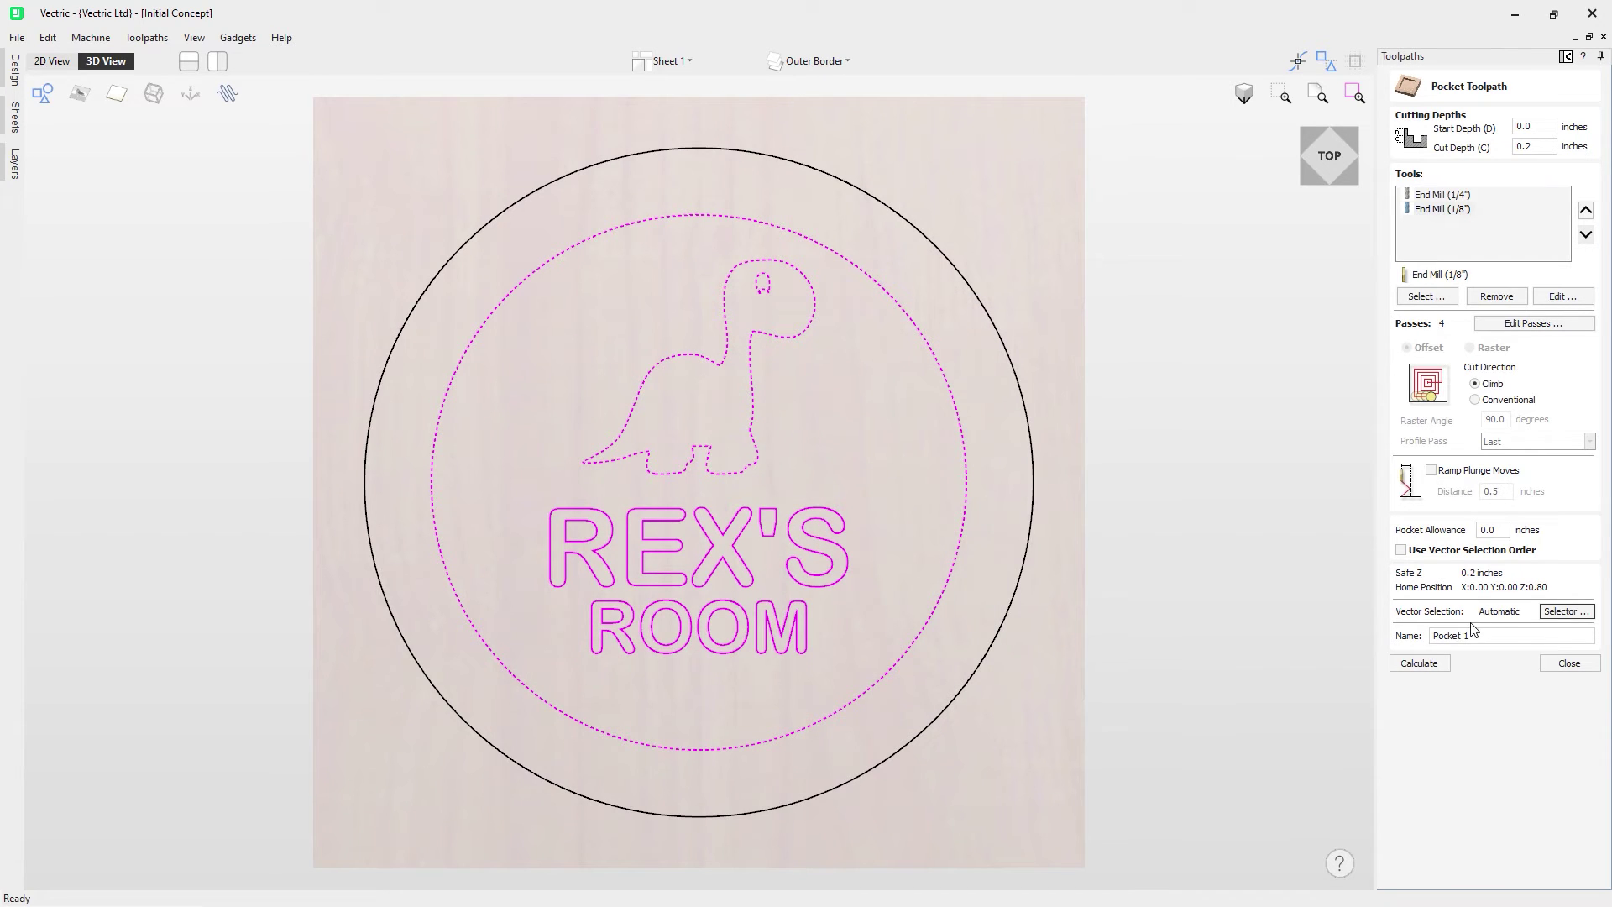
pyautogui.click(1419, 663)
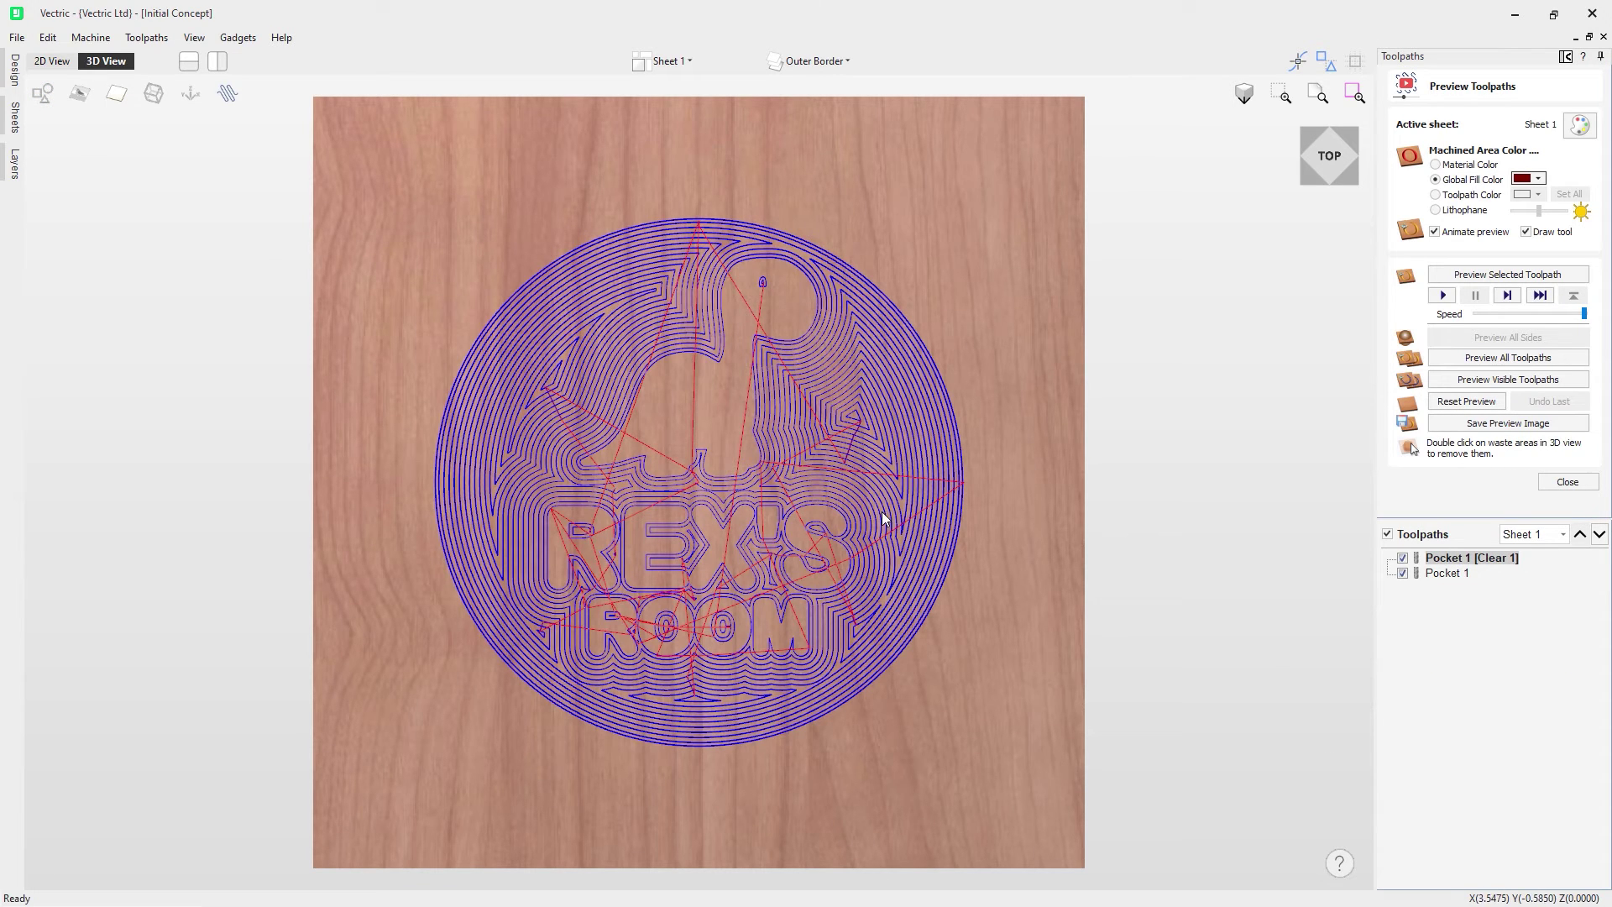
# Set machined areas to light blue and preview the clearing and finishing pocket passes
pyautogui.click(1539, 178)
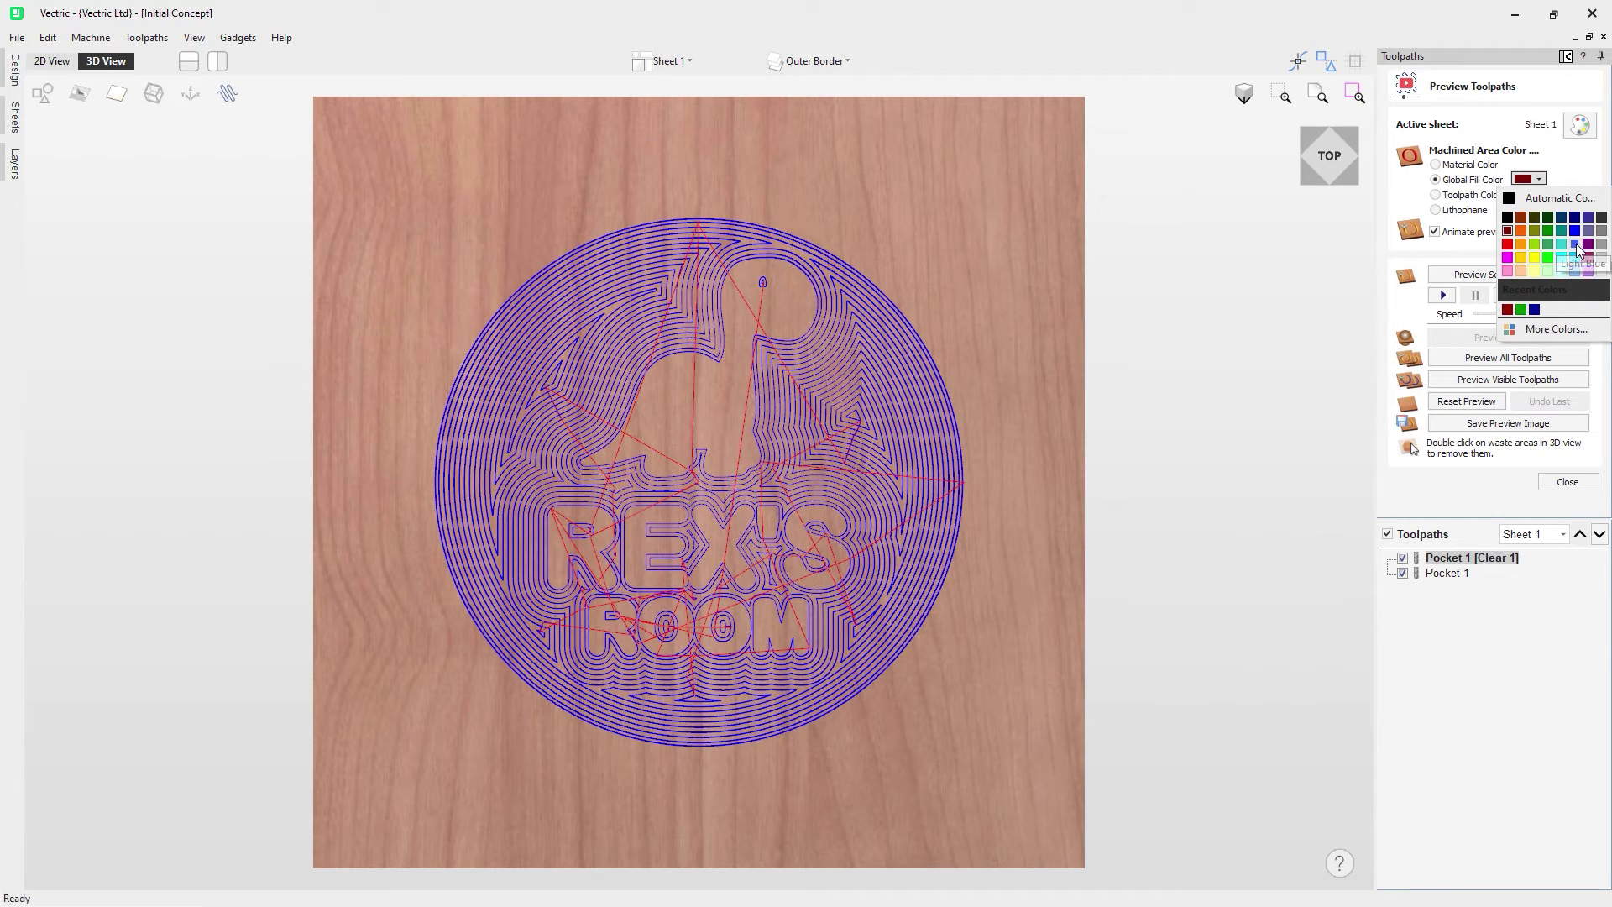
pyautogui.click(1575, 245)
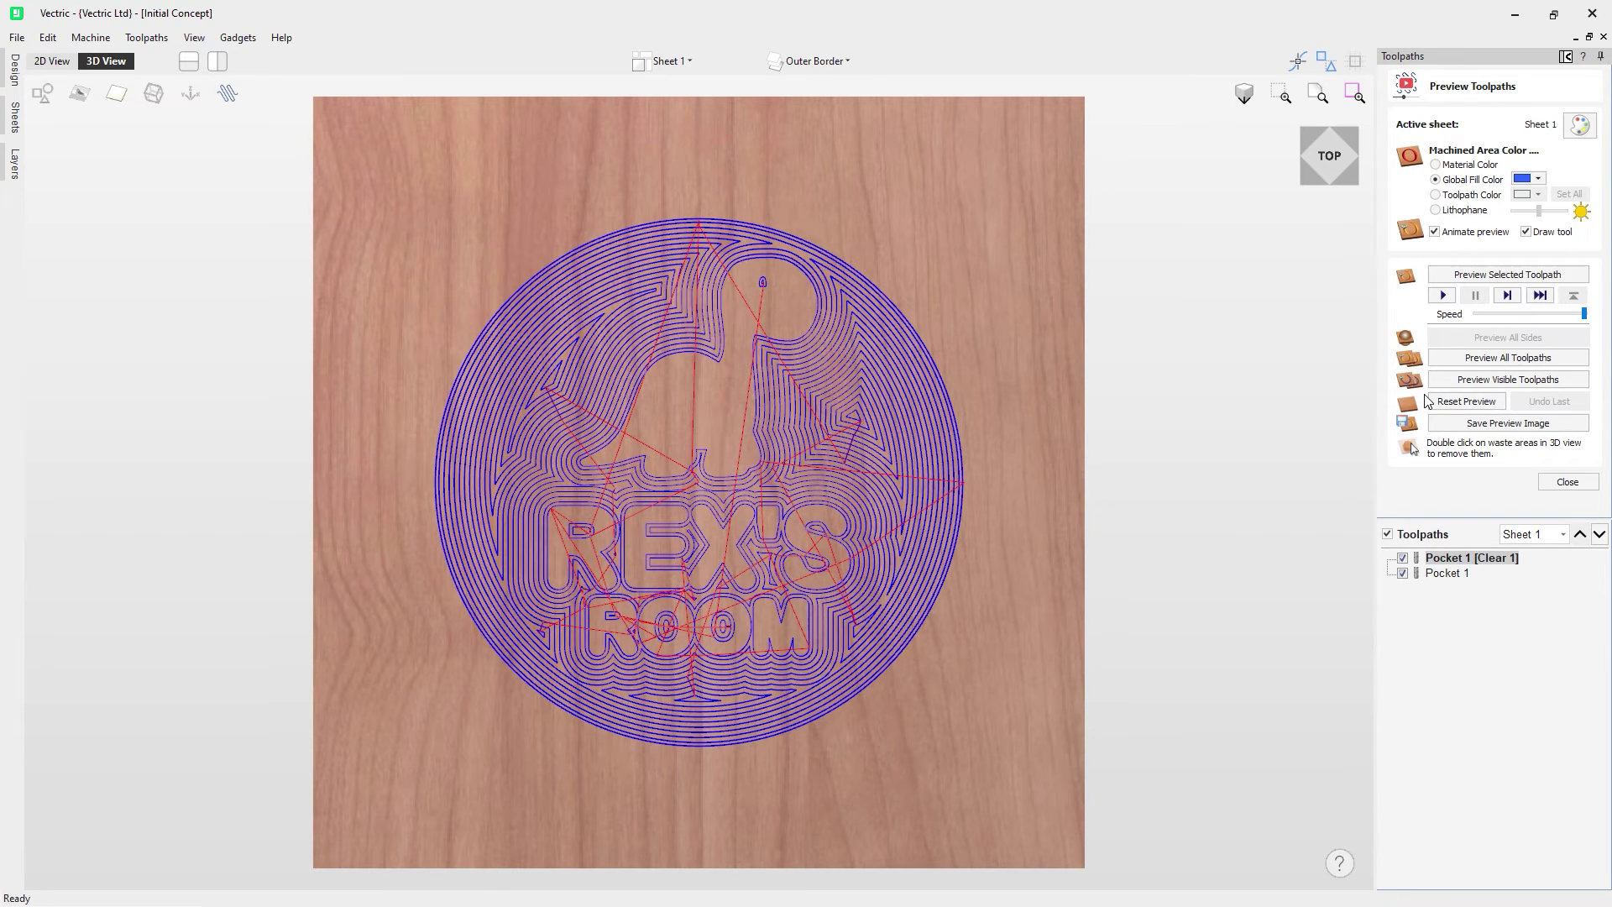
pyautogui.moveTo(1439, 565)
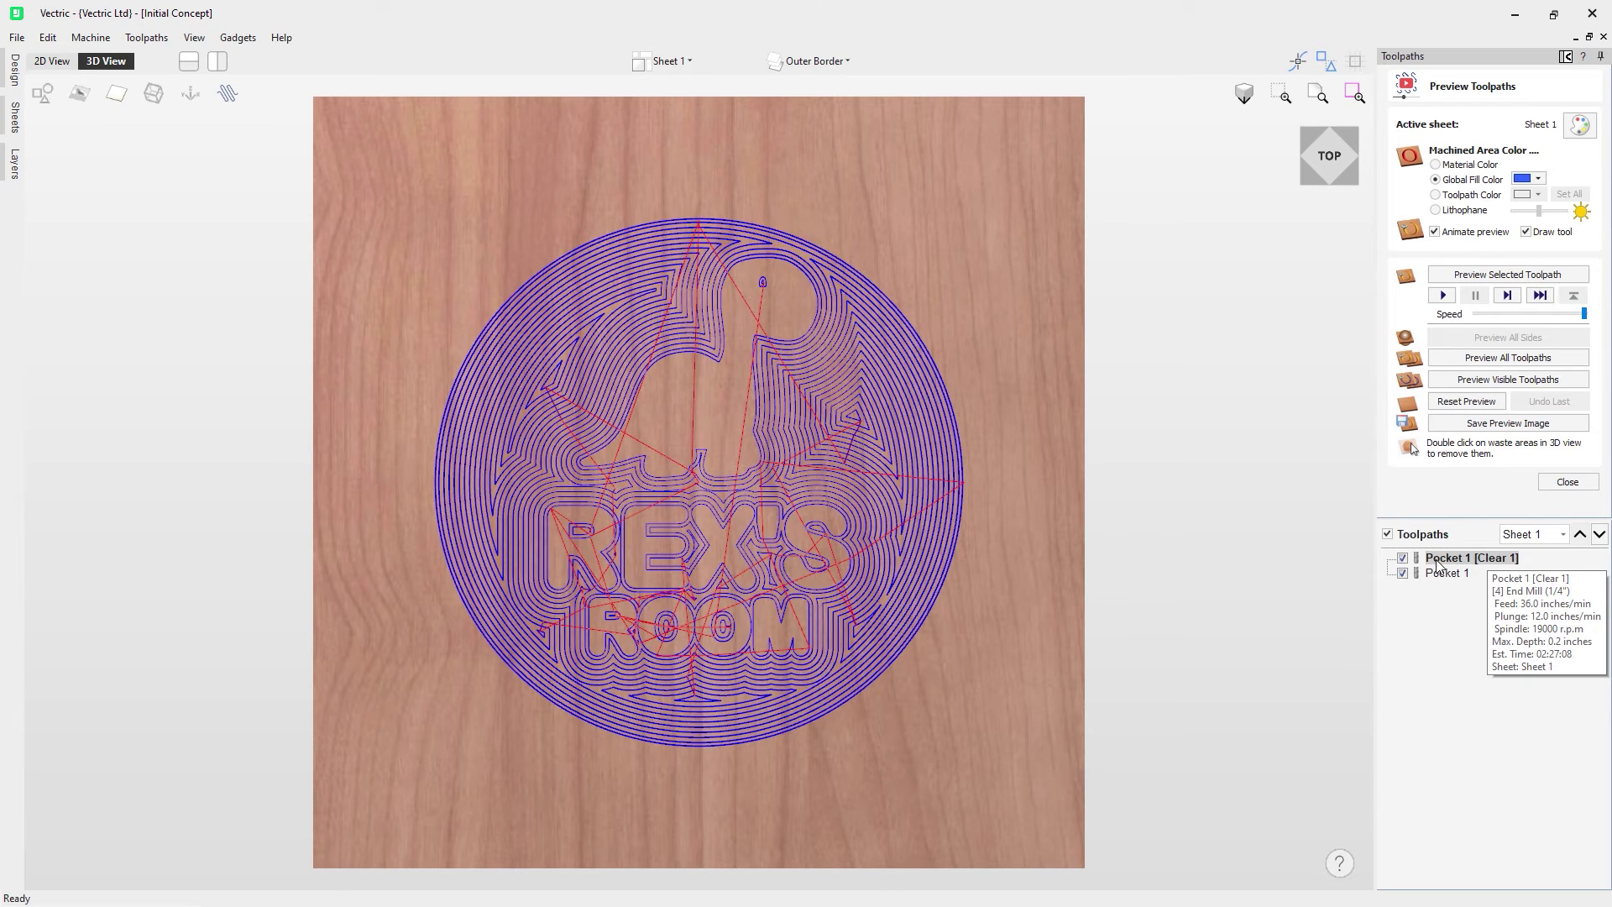
pyautogui.click(1517, 275)
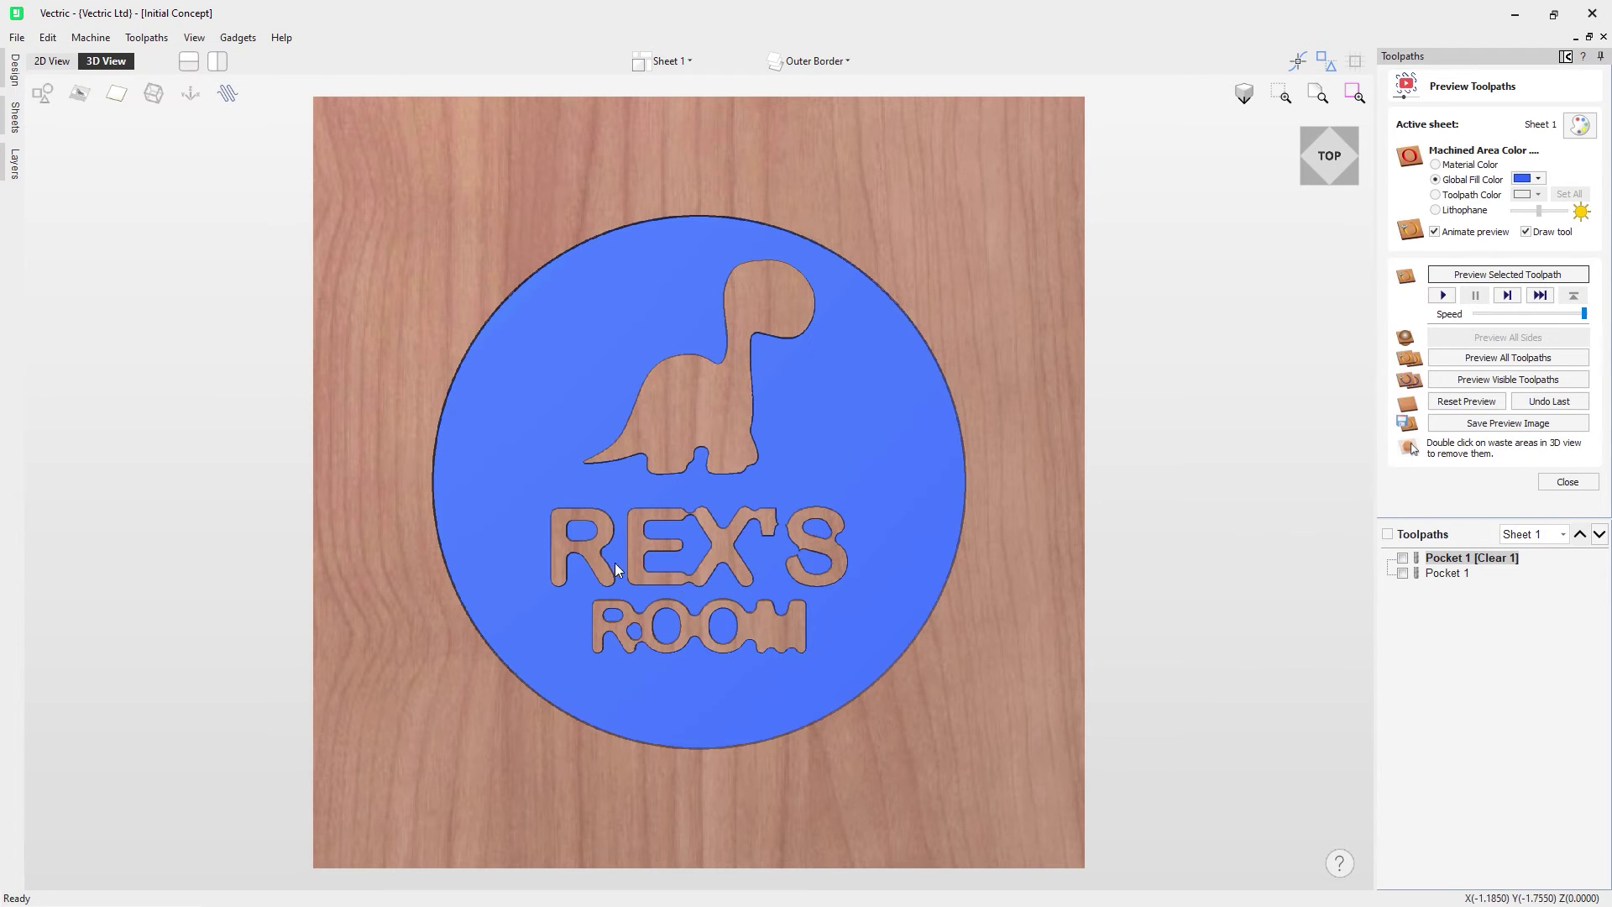
pyautogui.click(1465, 574)
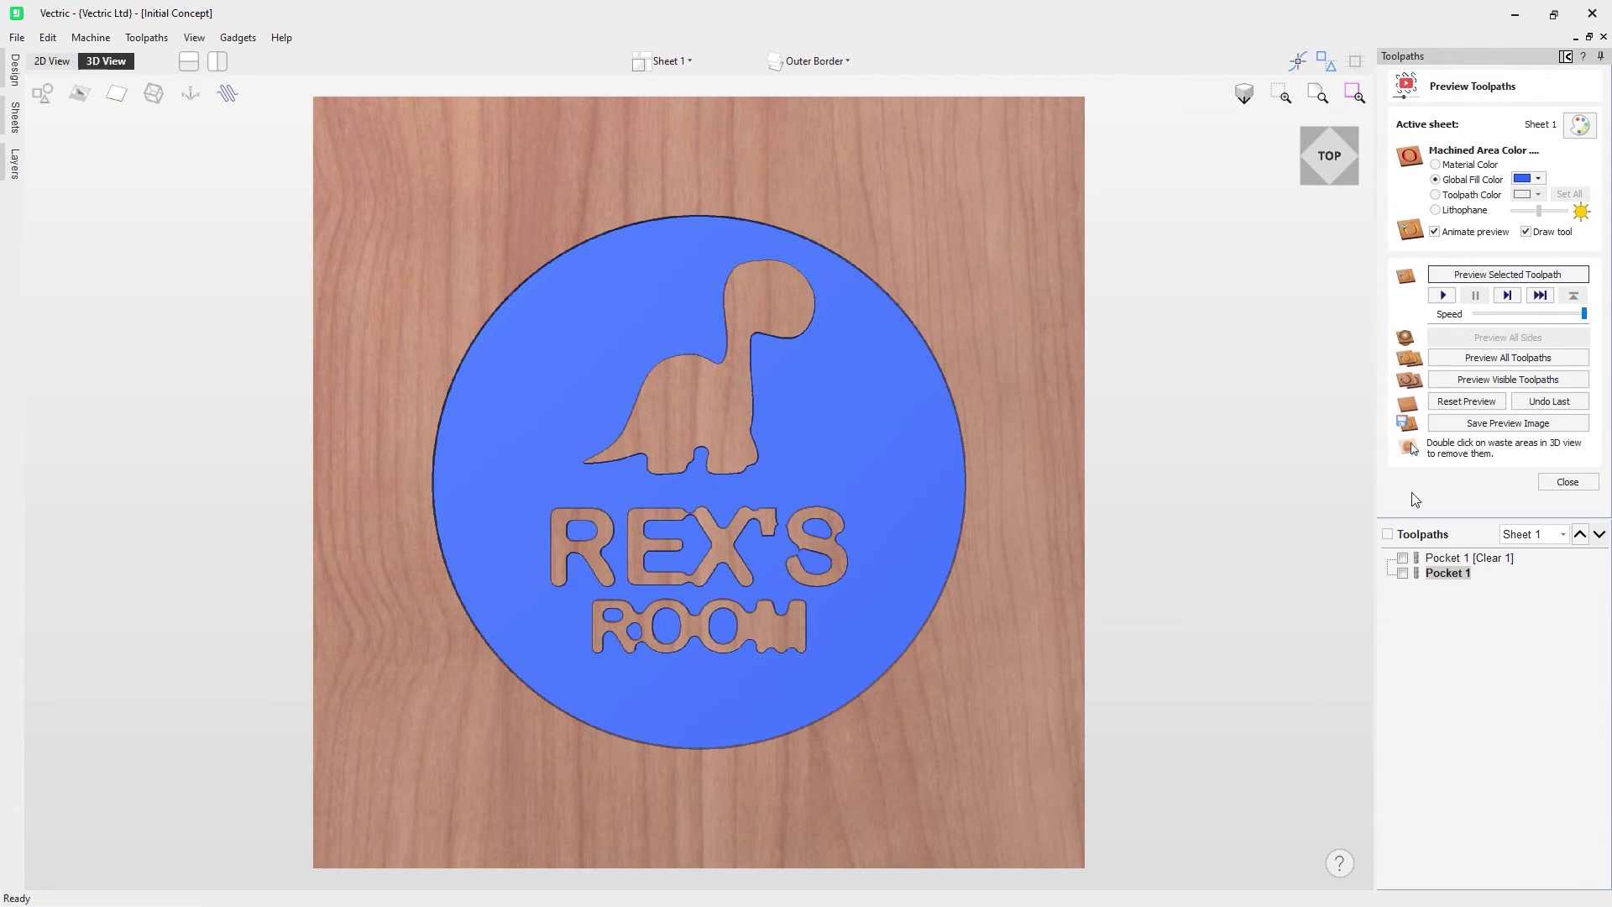
pyautogui.click(1492, 276)
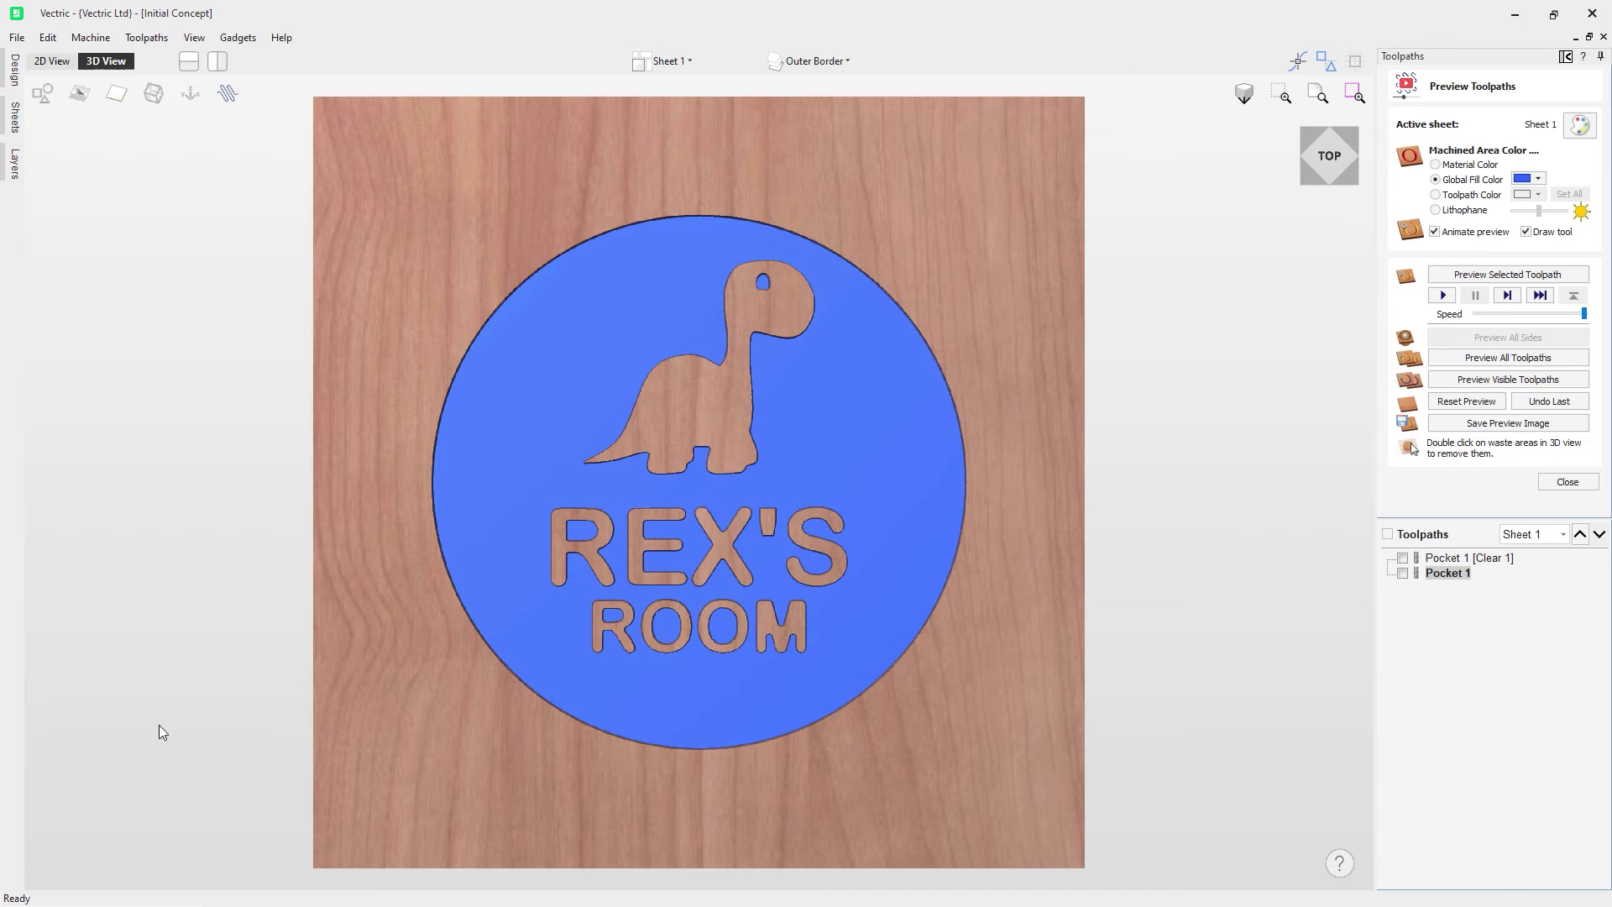
pyautogui.click(48, 99)
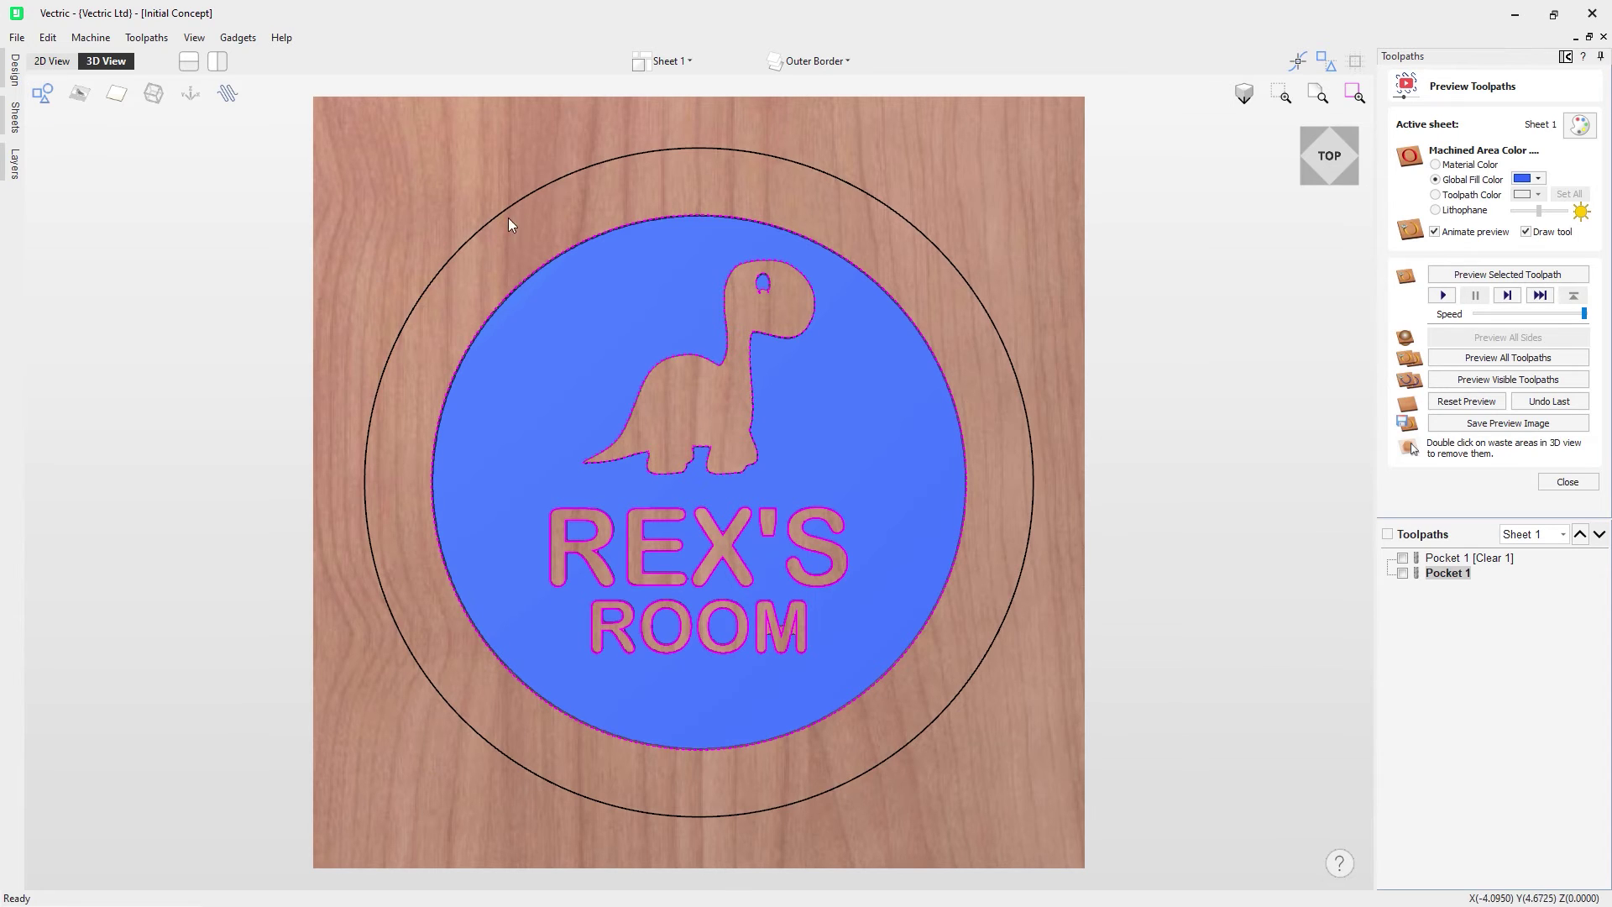
# Leave the preview, start a 2D profile toolpath and enter its cut depth
pyautogui.click(1568, 481)
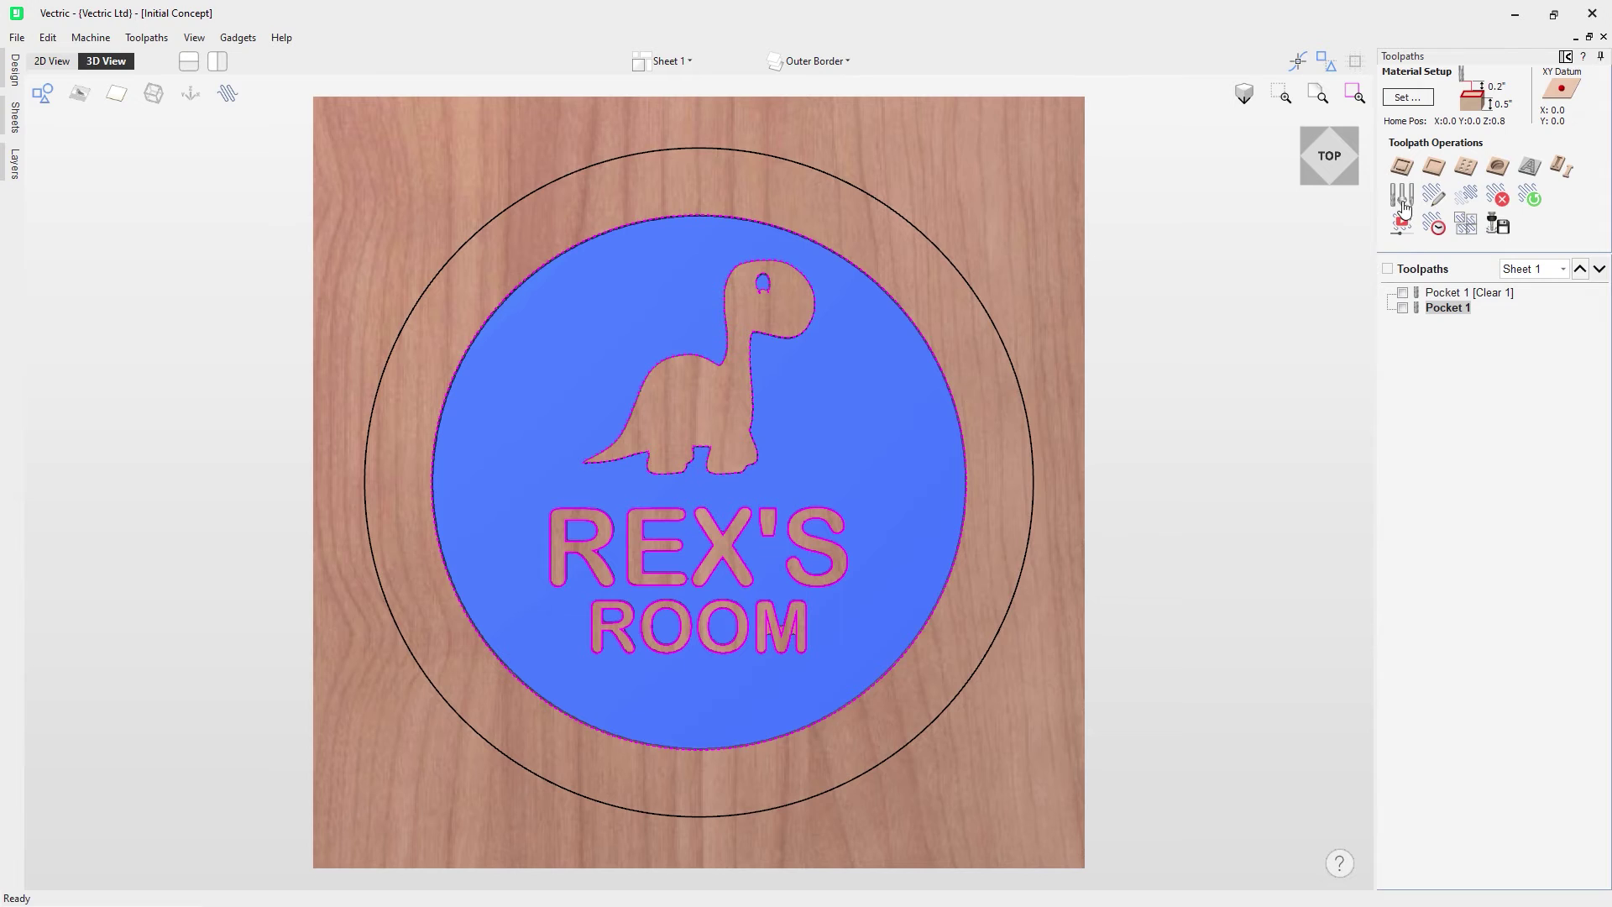
pyautogui.click(1400, 171)
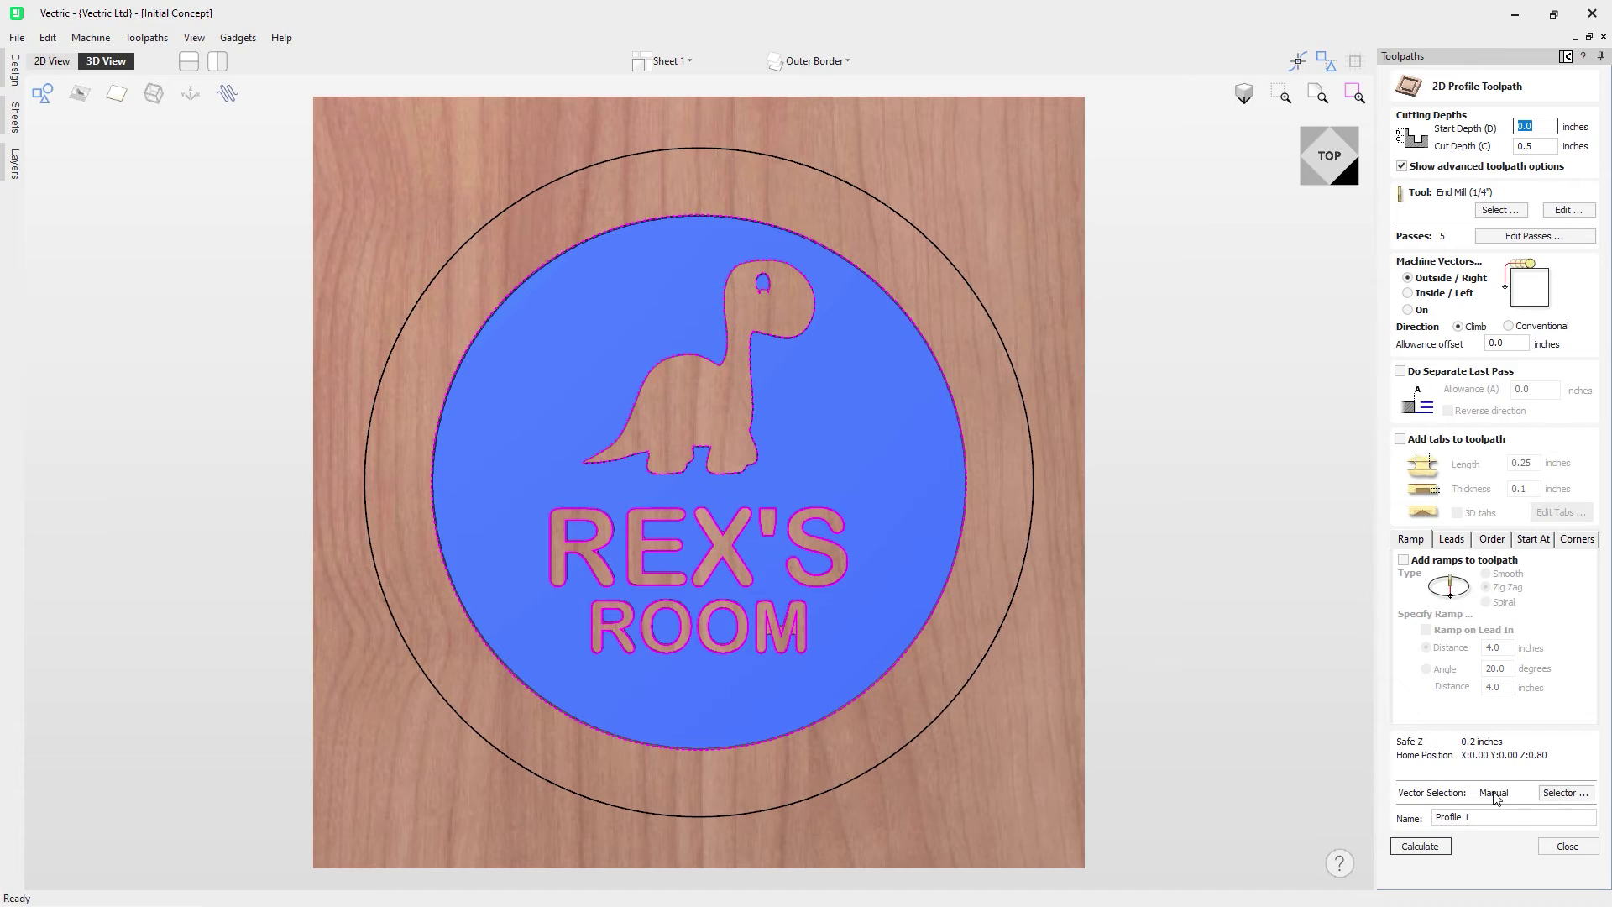
pyautogui.click(1544, 148)
pyautogui.moveTo(1543, 147); pyautogui.dragTo(1469, 151)
pyautogui.write('2')
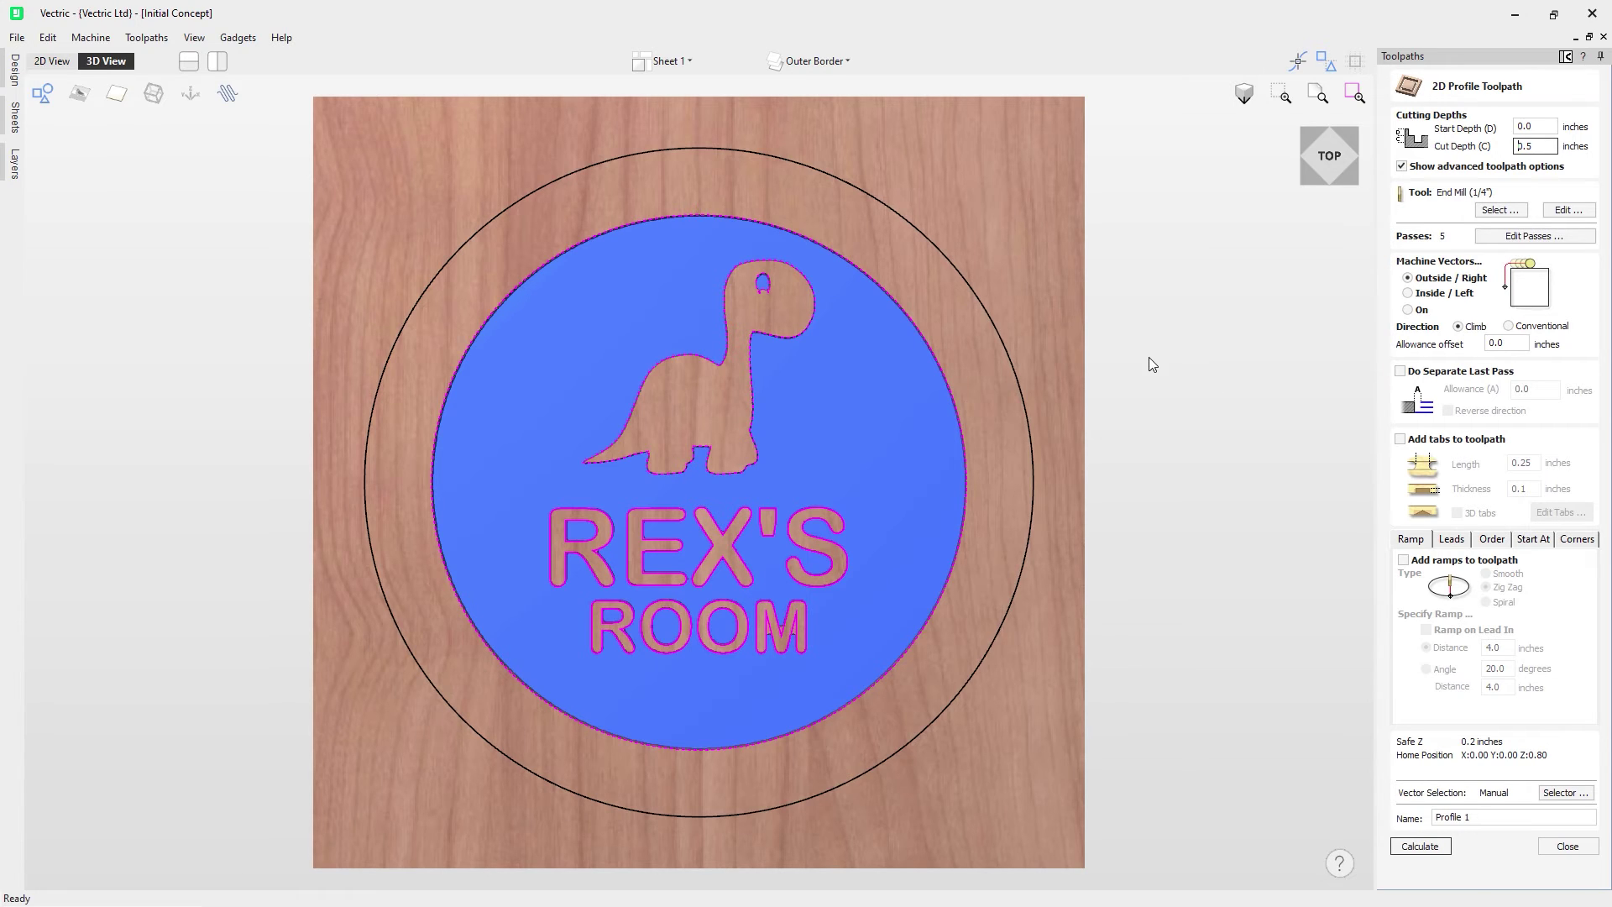
# Restrict the profile to the Outer Border circle, associate it, then calculate and preview the cut
pyautogui.click(1558, 794)
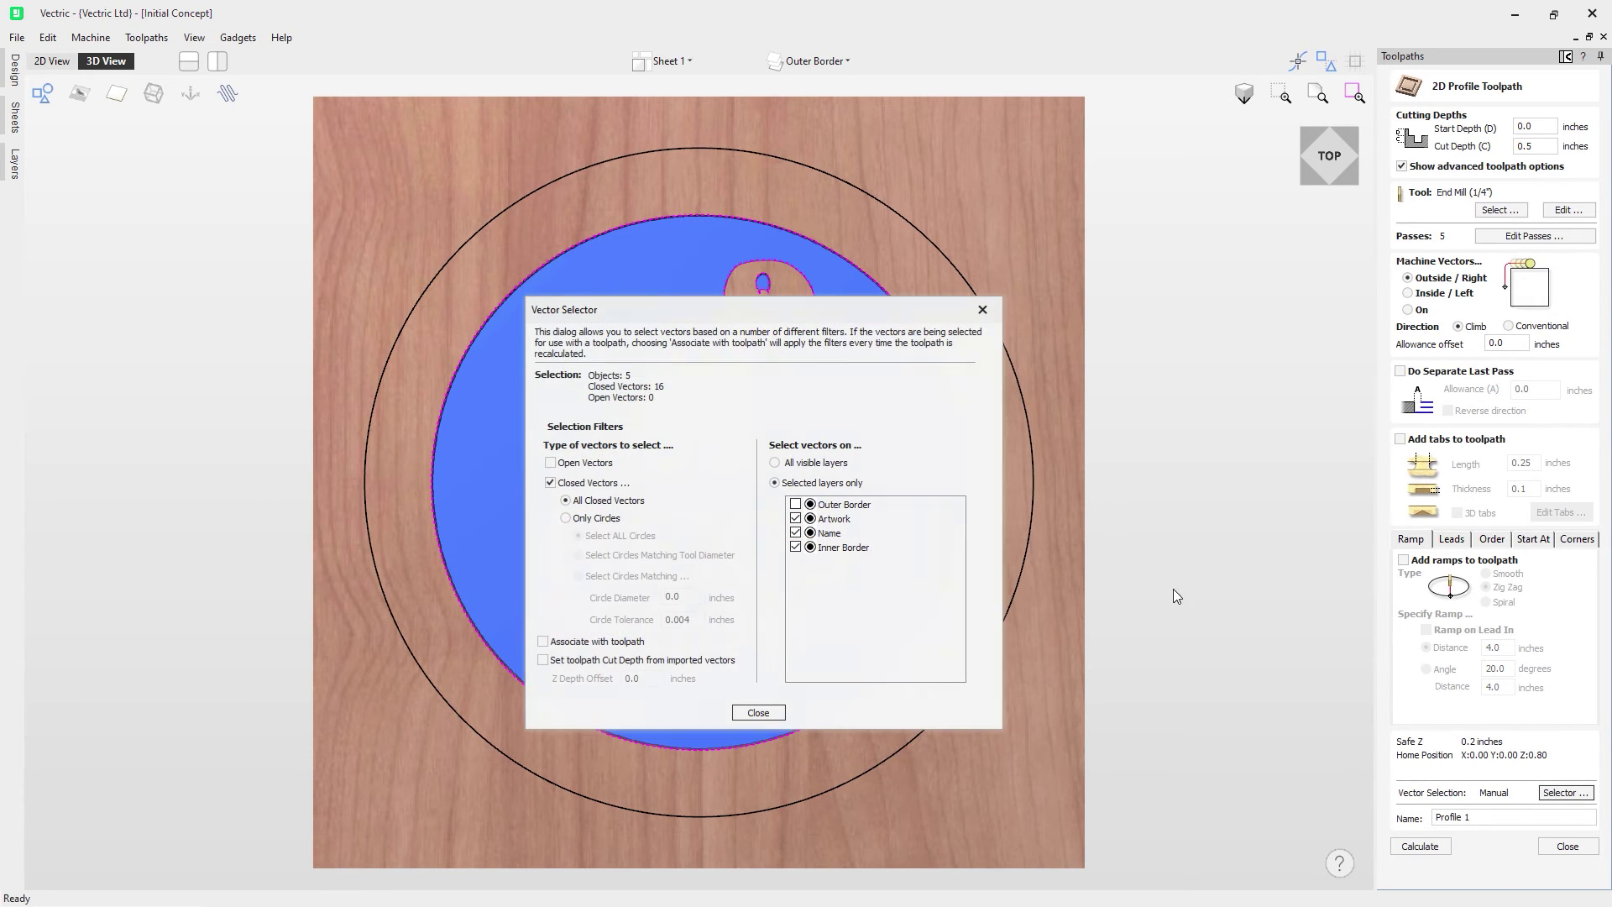
pyautogui.click(796, 519)
pyautogui.click(796, 548)
pyautogui.click(796, 505)
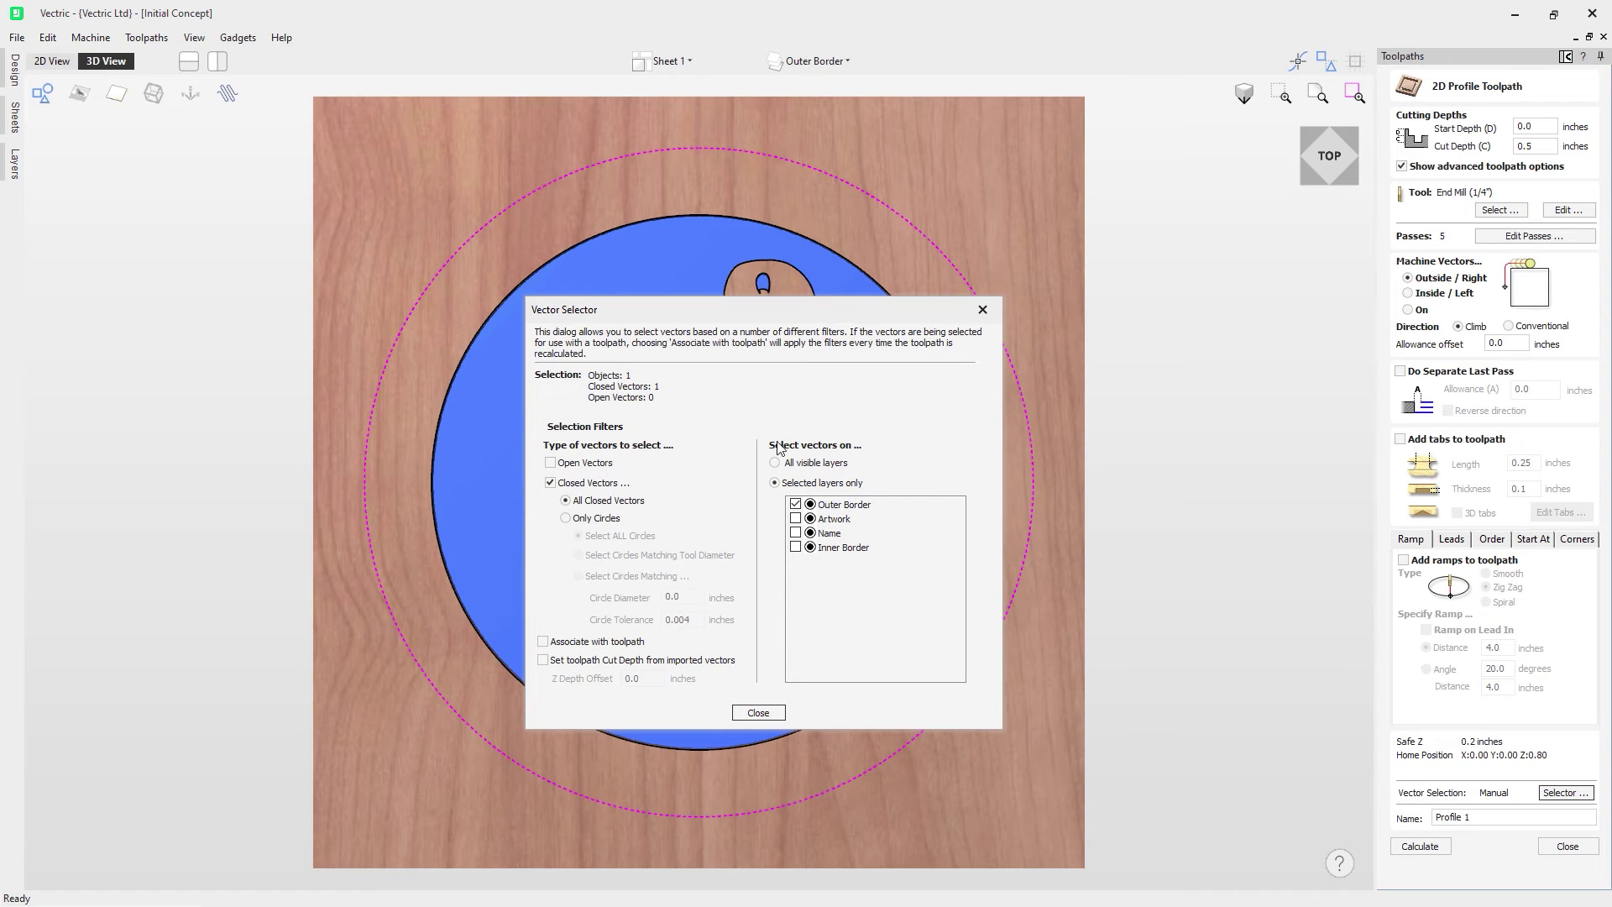
pyautogui.click(609, 641)
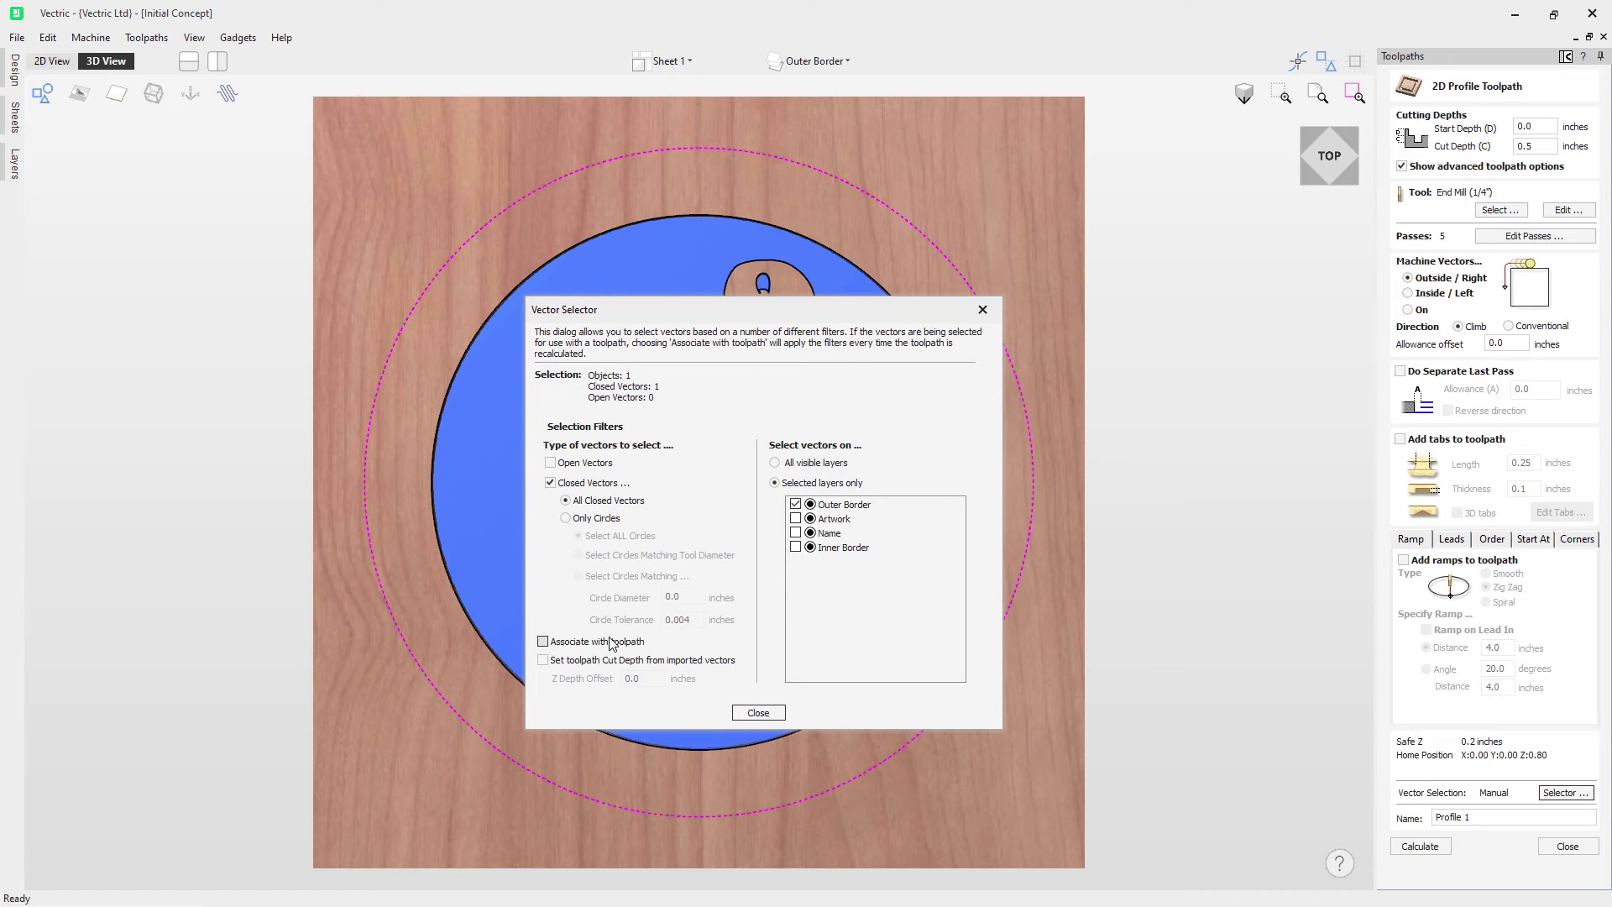
pyautogui.click(758, 713)
pyautogui.click(1420, 846)
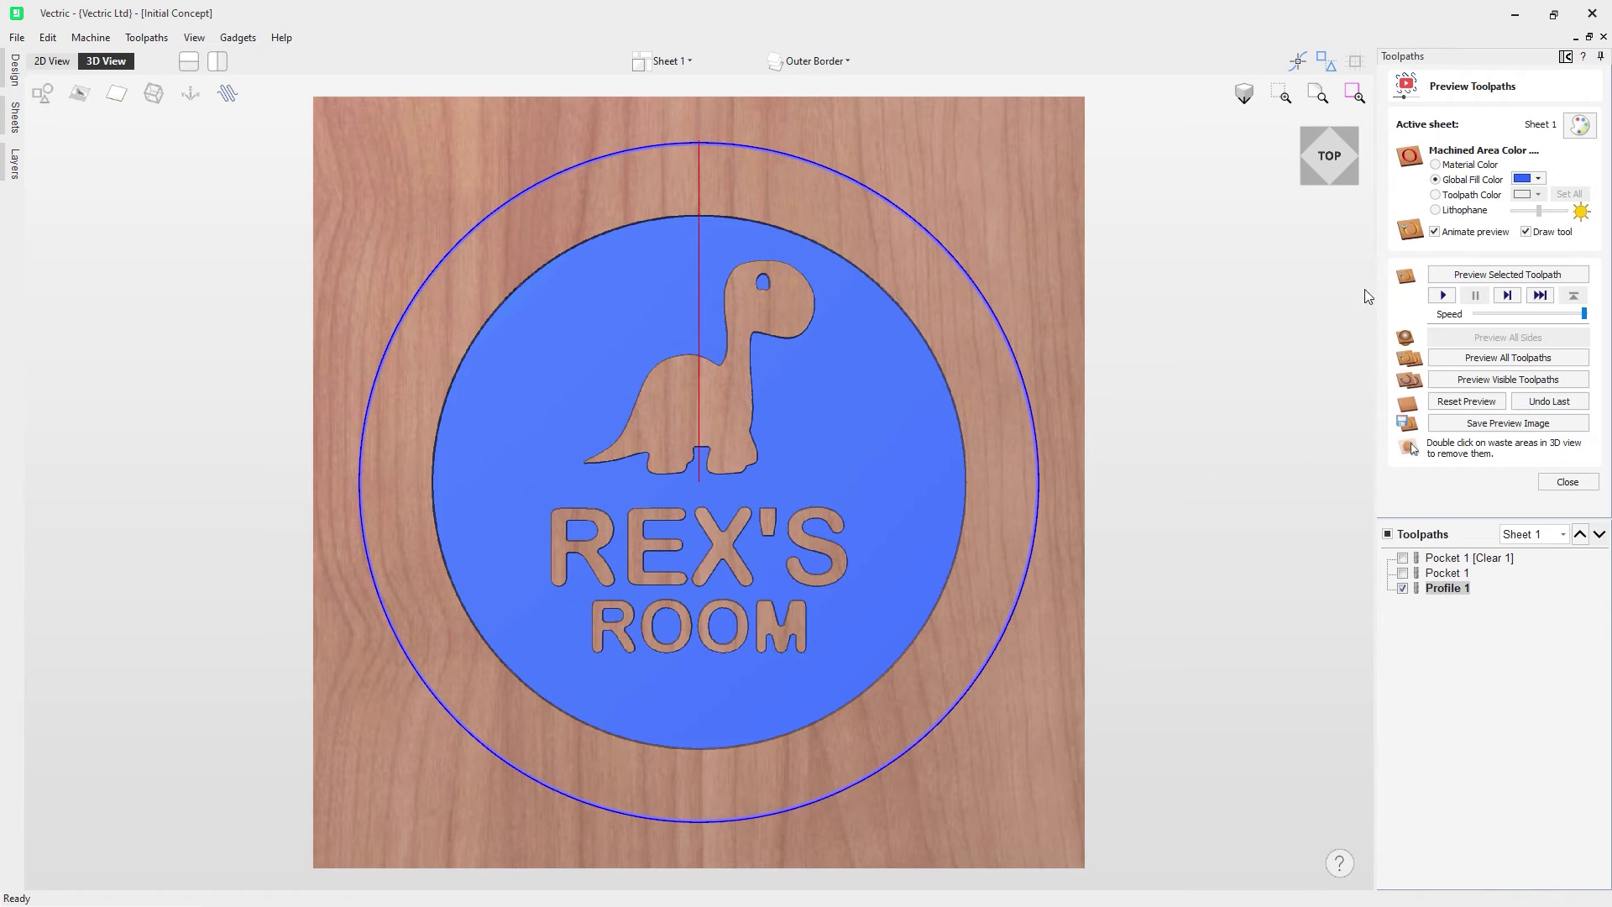
pyautogui.click(1492, 277)
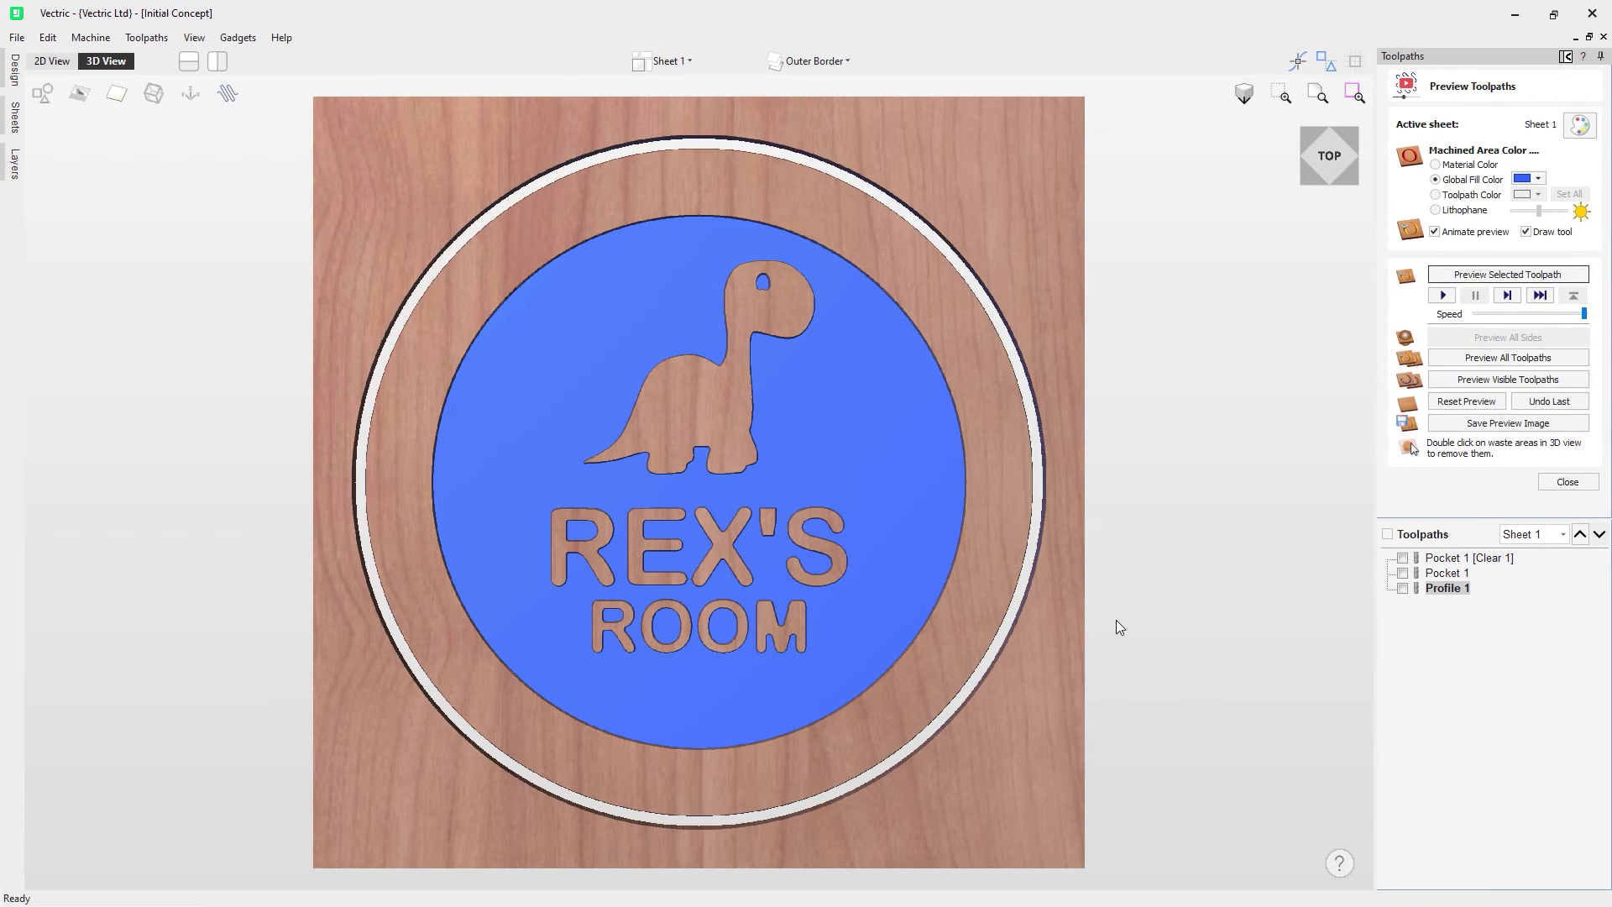
# Inspect the cut-out round sign in perspective with the waste removed, then bring up the File menu
pyautogui.moveTo(852, 588); pyautogui.dragTo(910, 507)
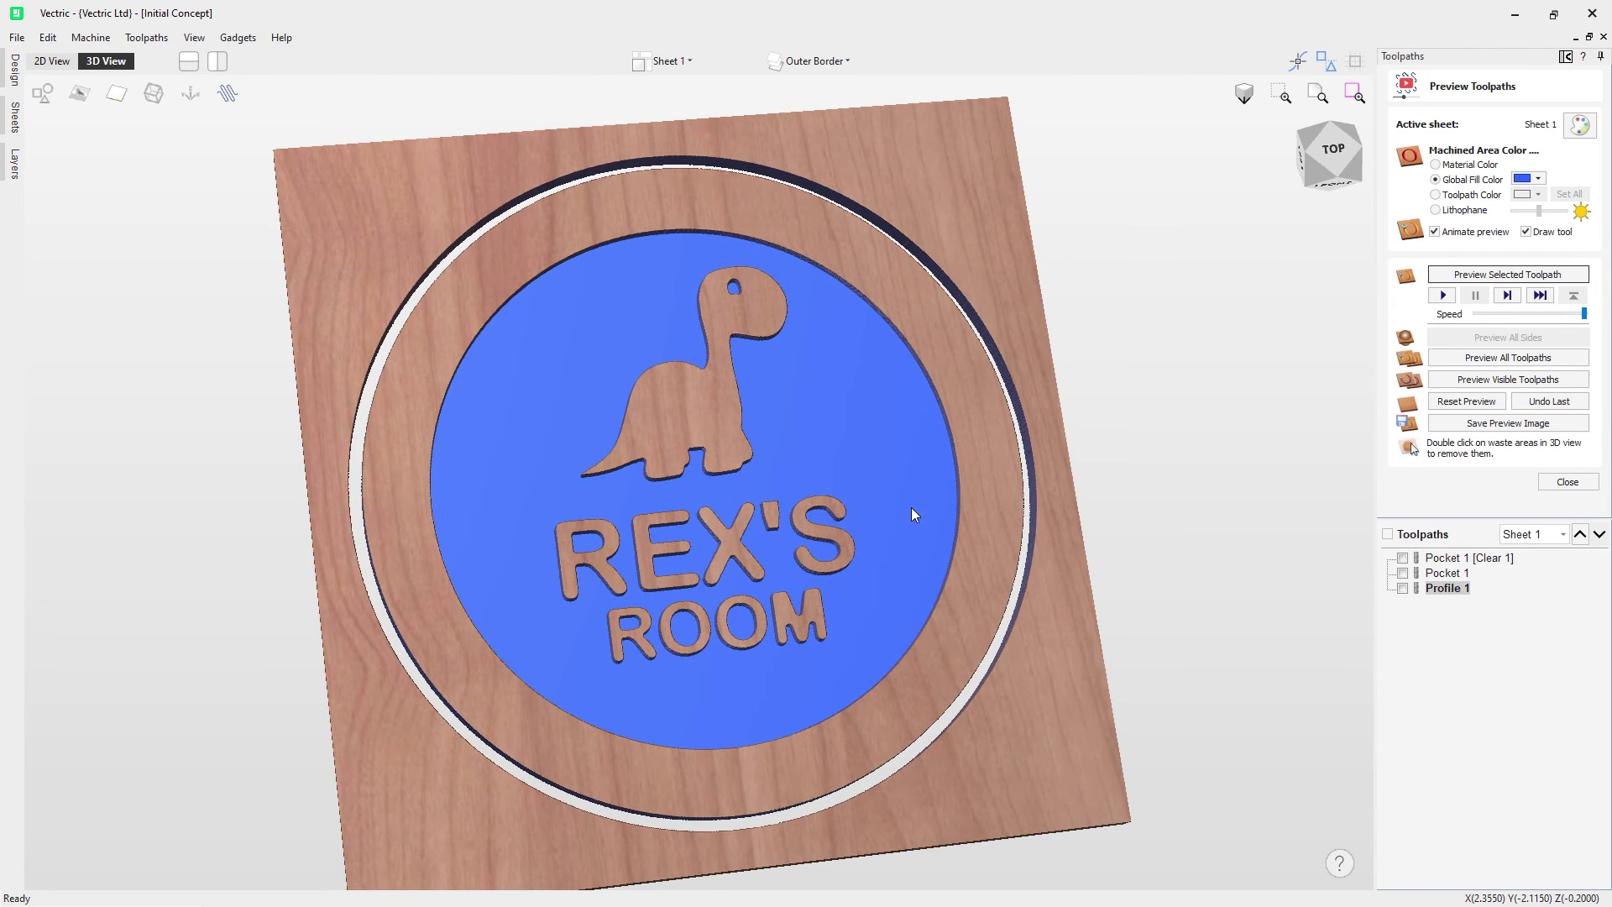
pyautogui.doubleClick(954, 185)
pyautogui.moveTo(770, 586); pyautogui.dragTo(804, 517)
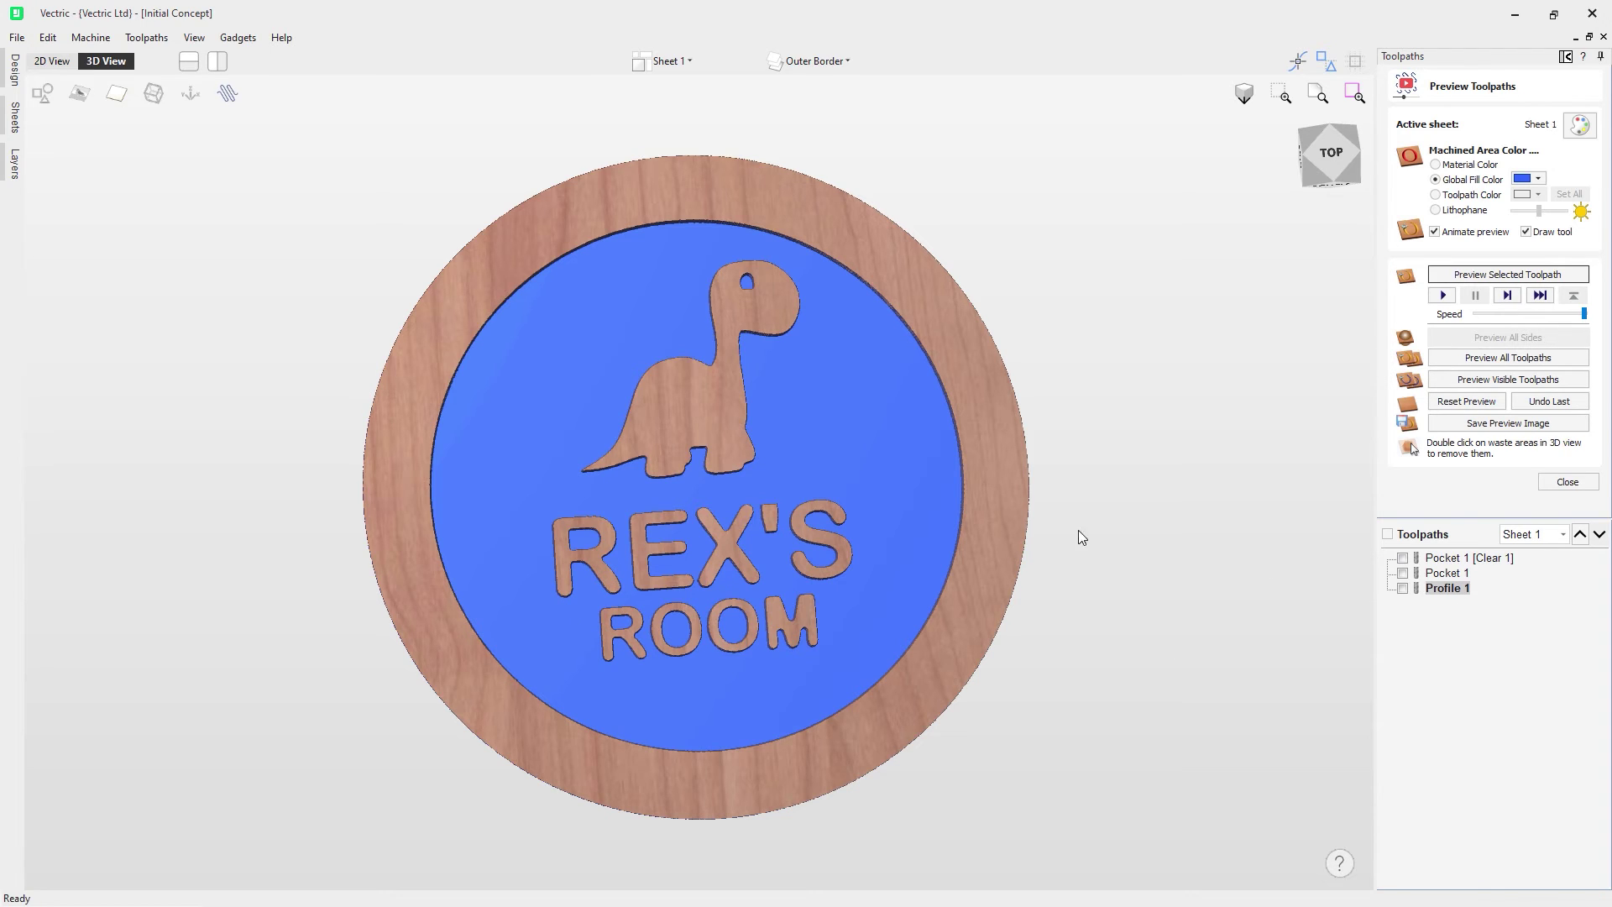
pyautogui.click(17, 38)
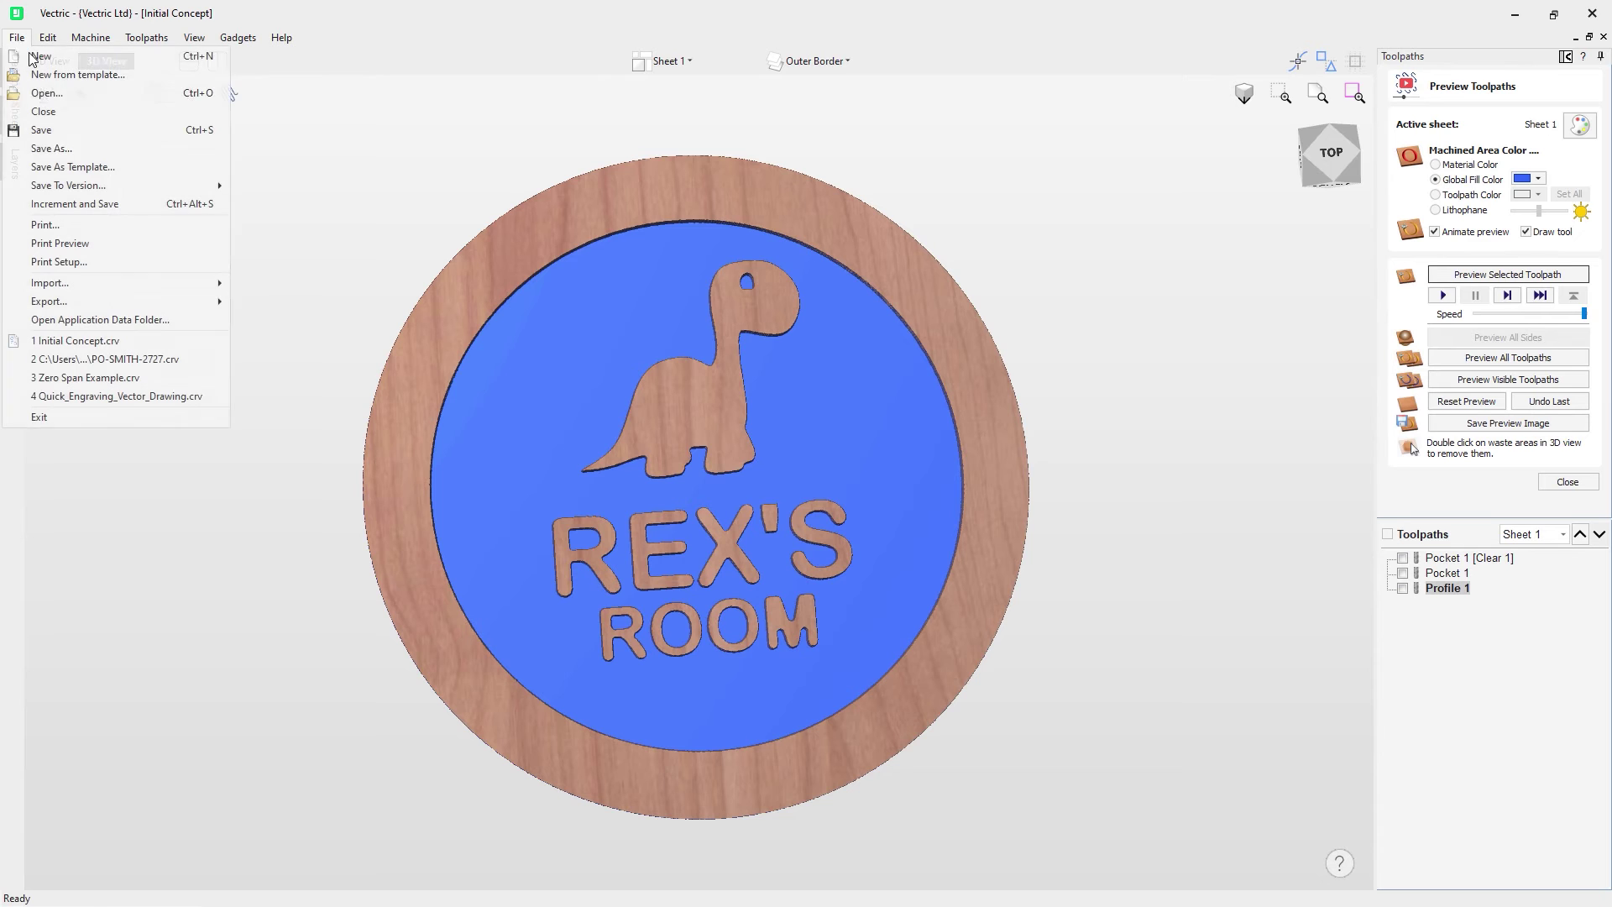
# Save as template 'Bedroom Sign.crvt' in Kids Bedroom Signs, replacing the Initial Concept name
pyautogui.click(116, 169)
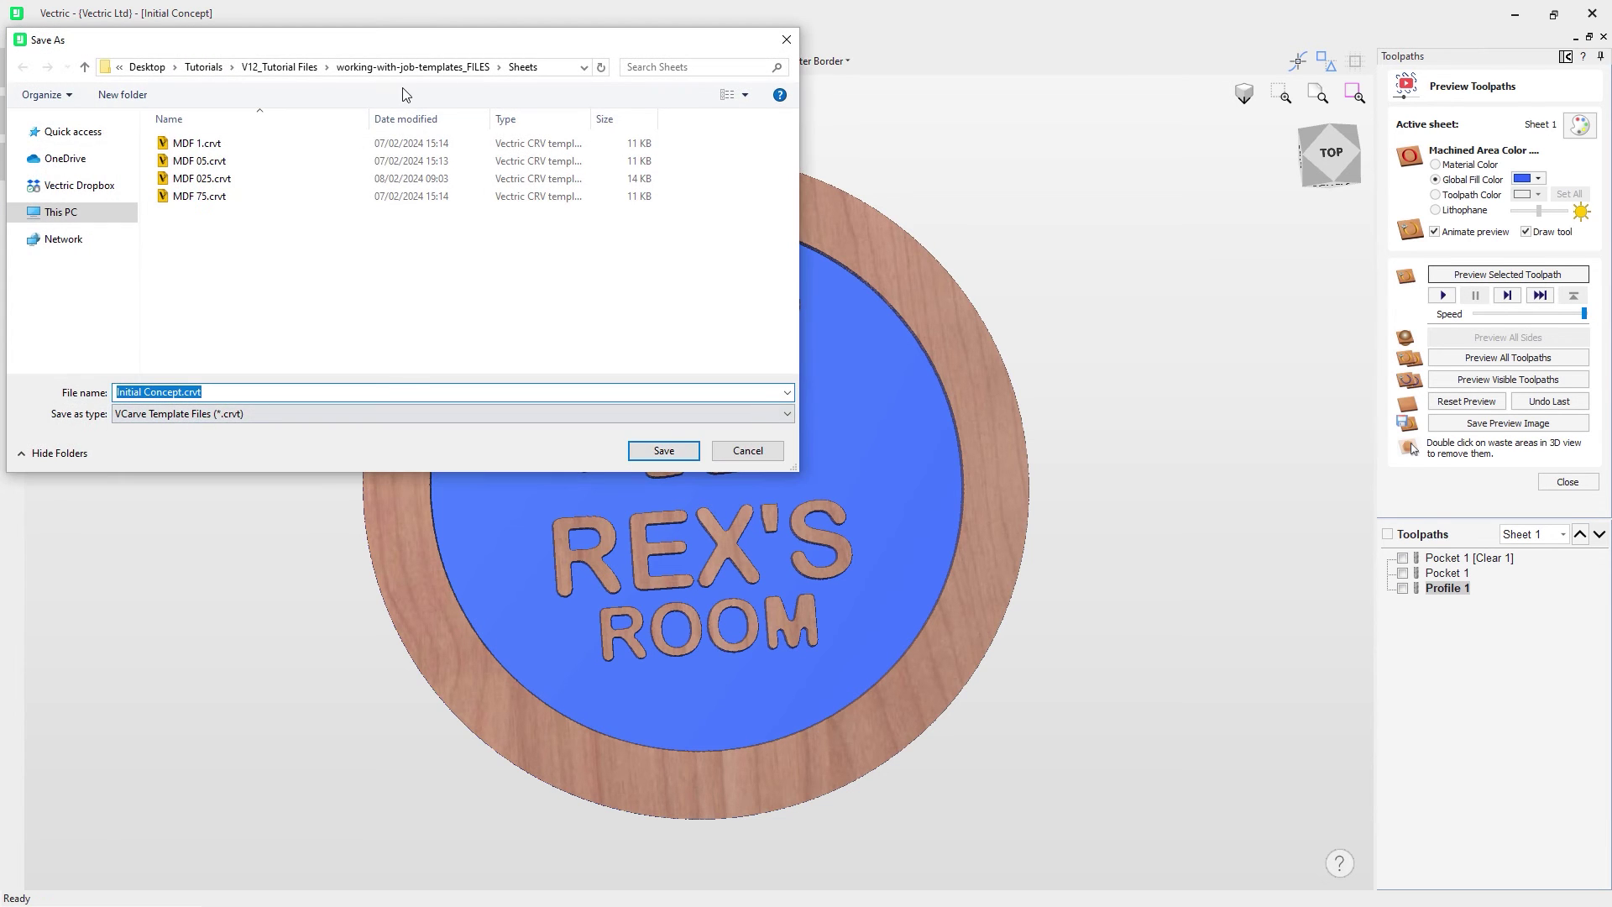
pyautogui.click(431, 72)
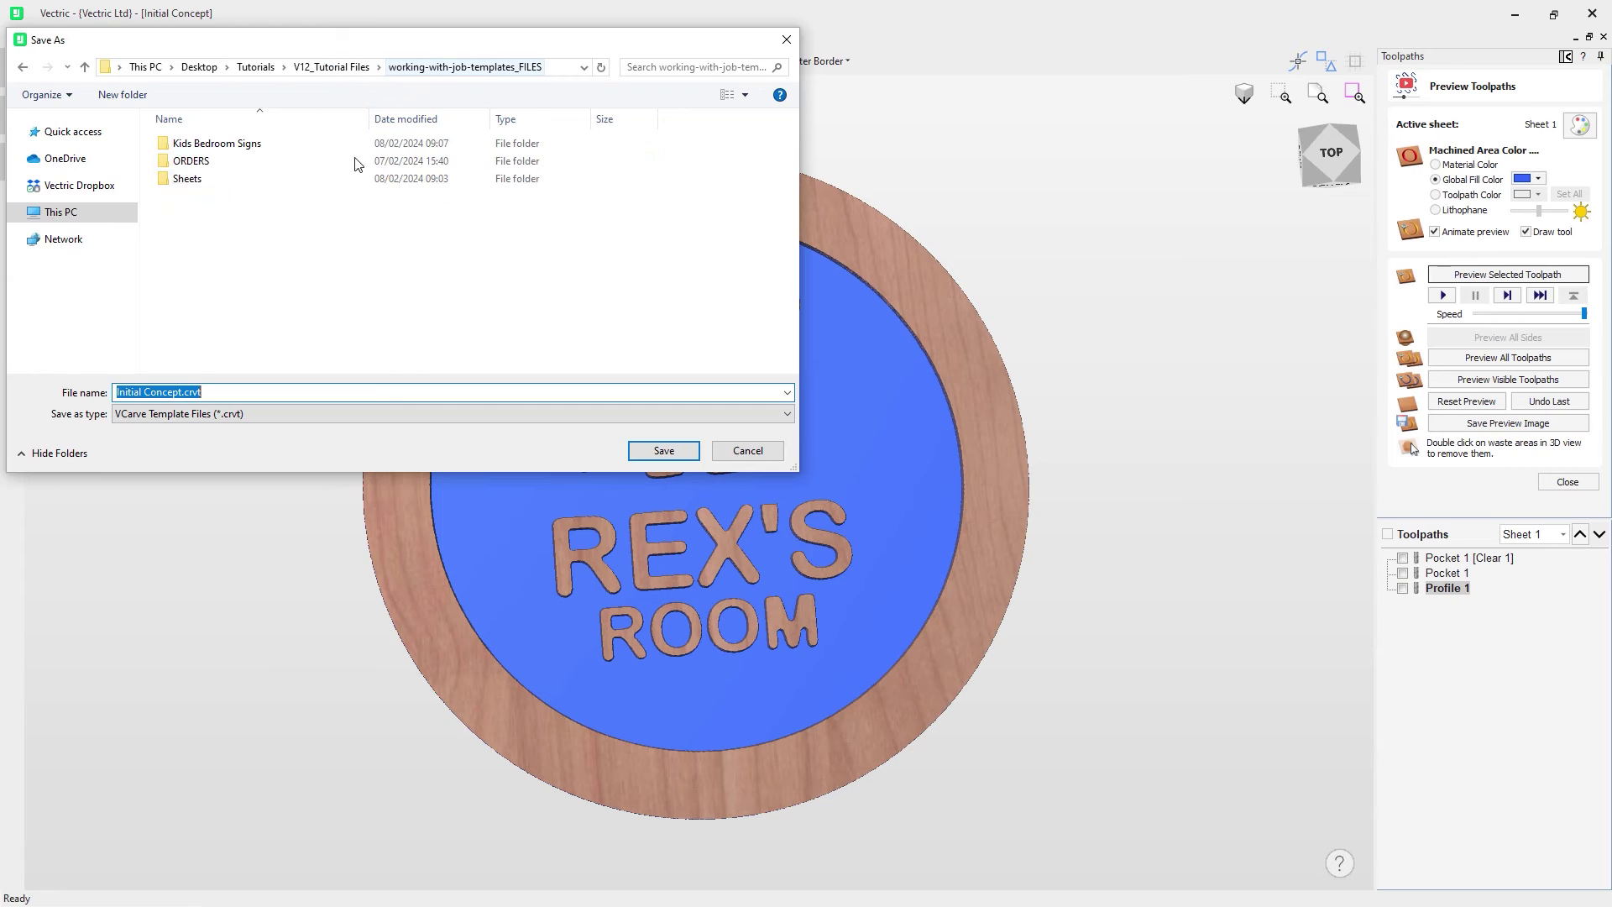
pyautogui.doubleClick(245, 145)
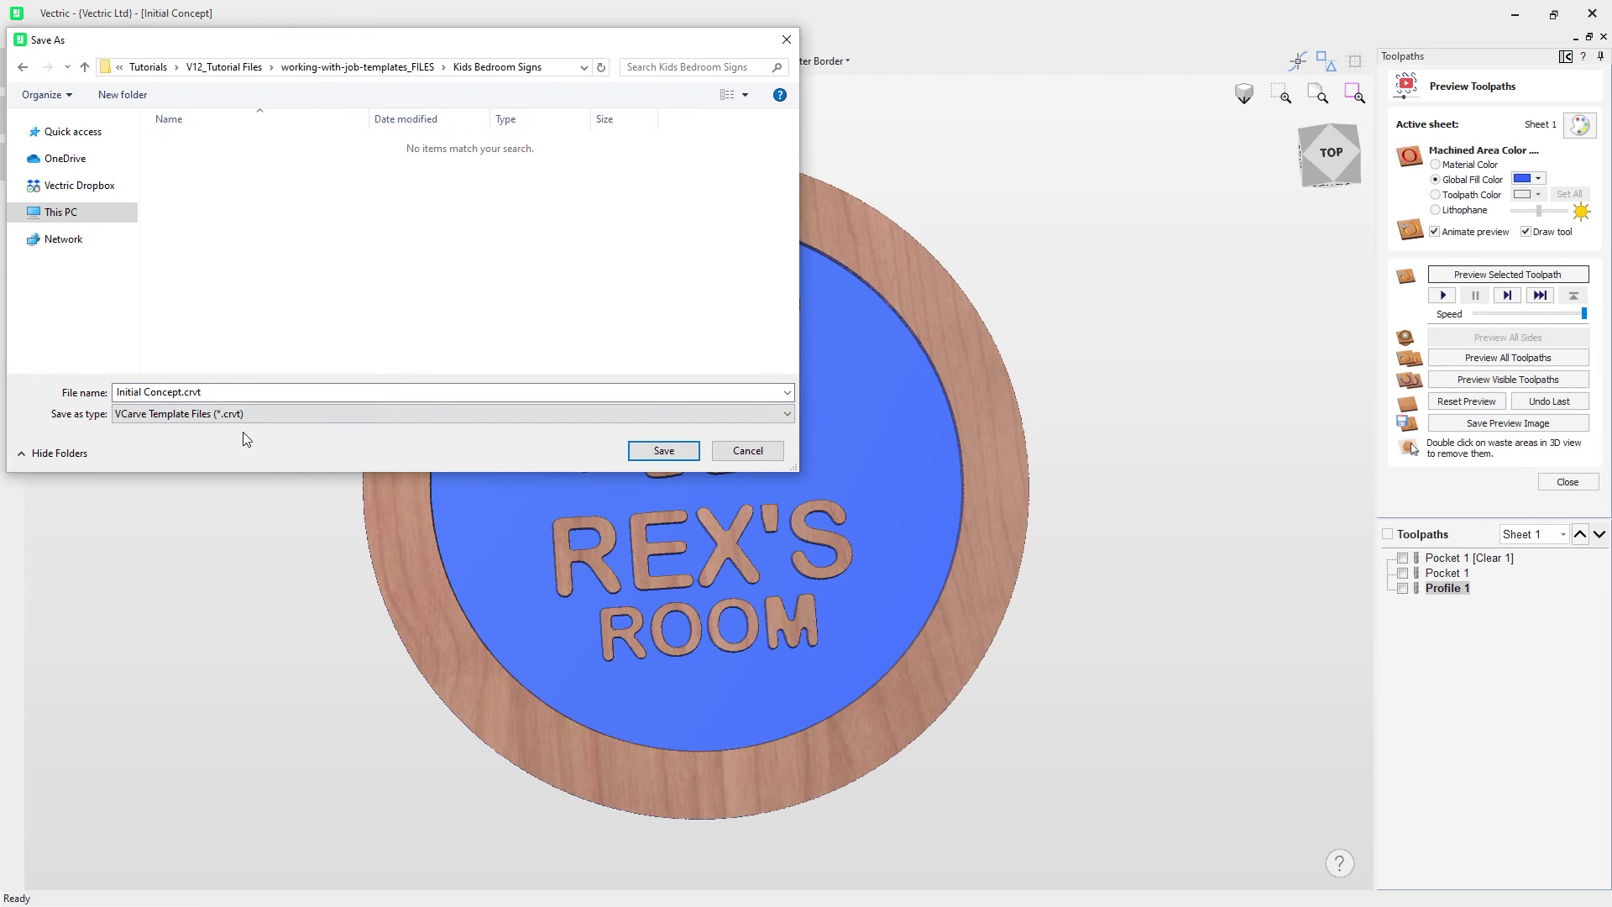
pyautogui.click(181, 391)
pyautogui.click(180, 392)
pyautogui.moveTo(115, 392); pyautogui.dragTo(178, 391)
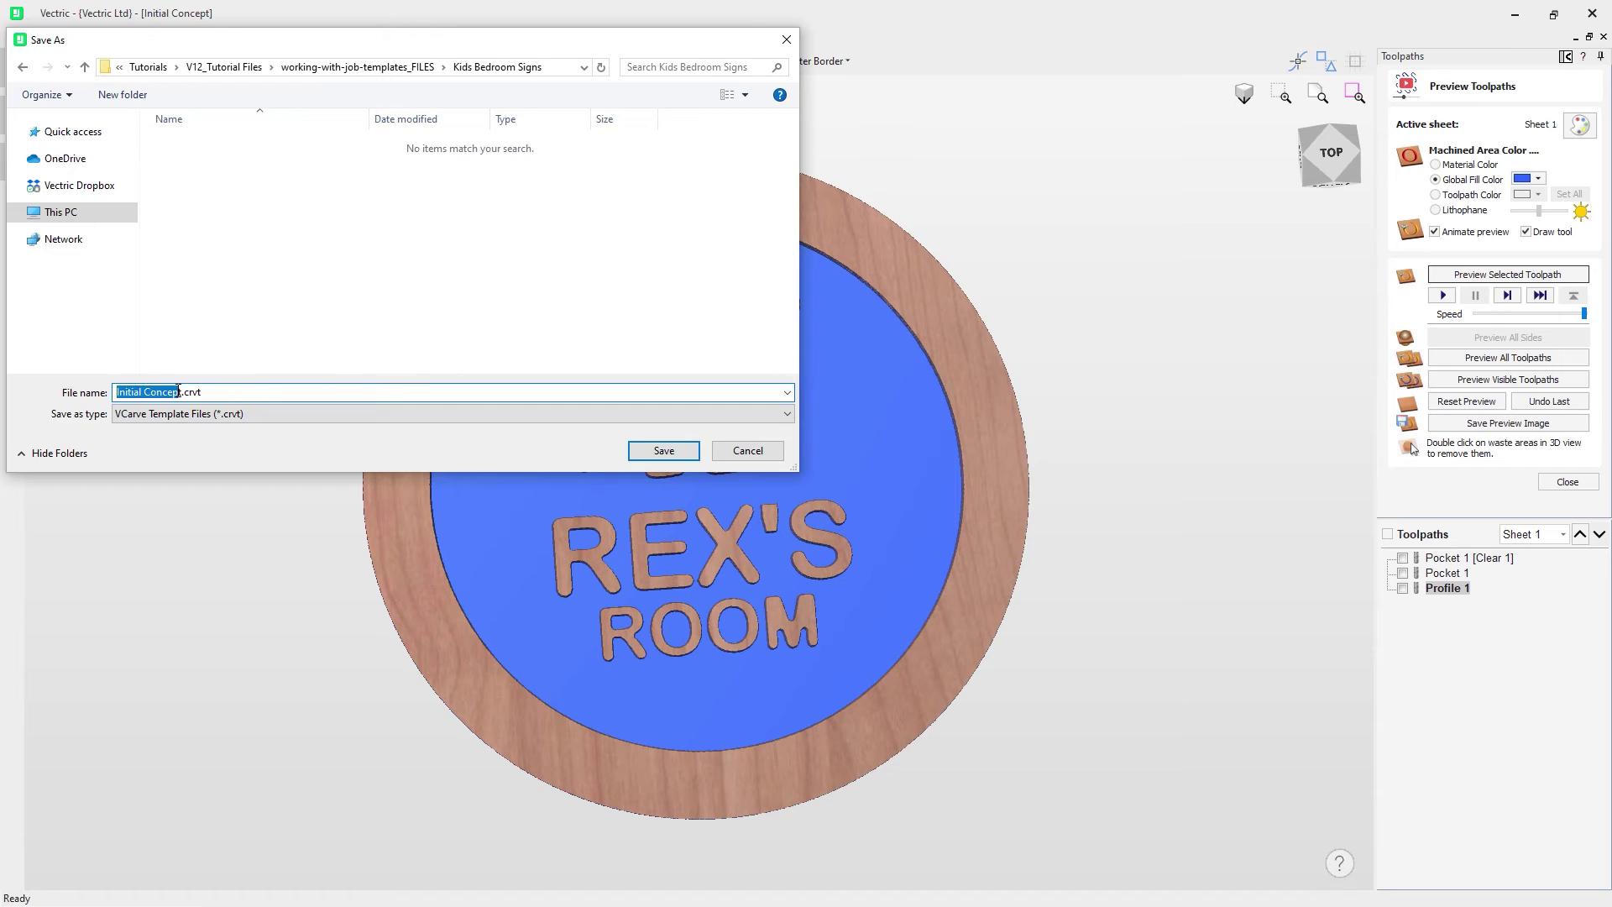
pyautogui.write('Bedroom Sign')
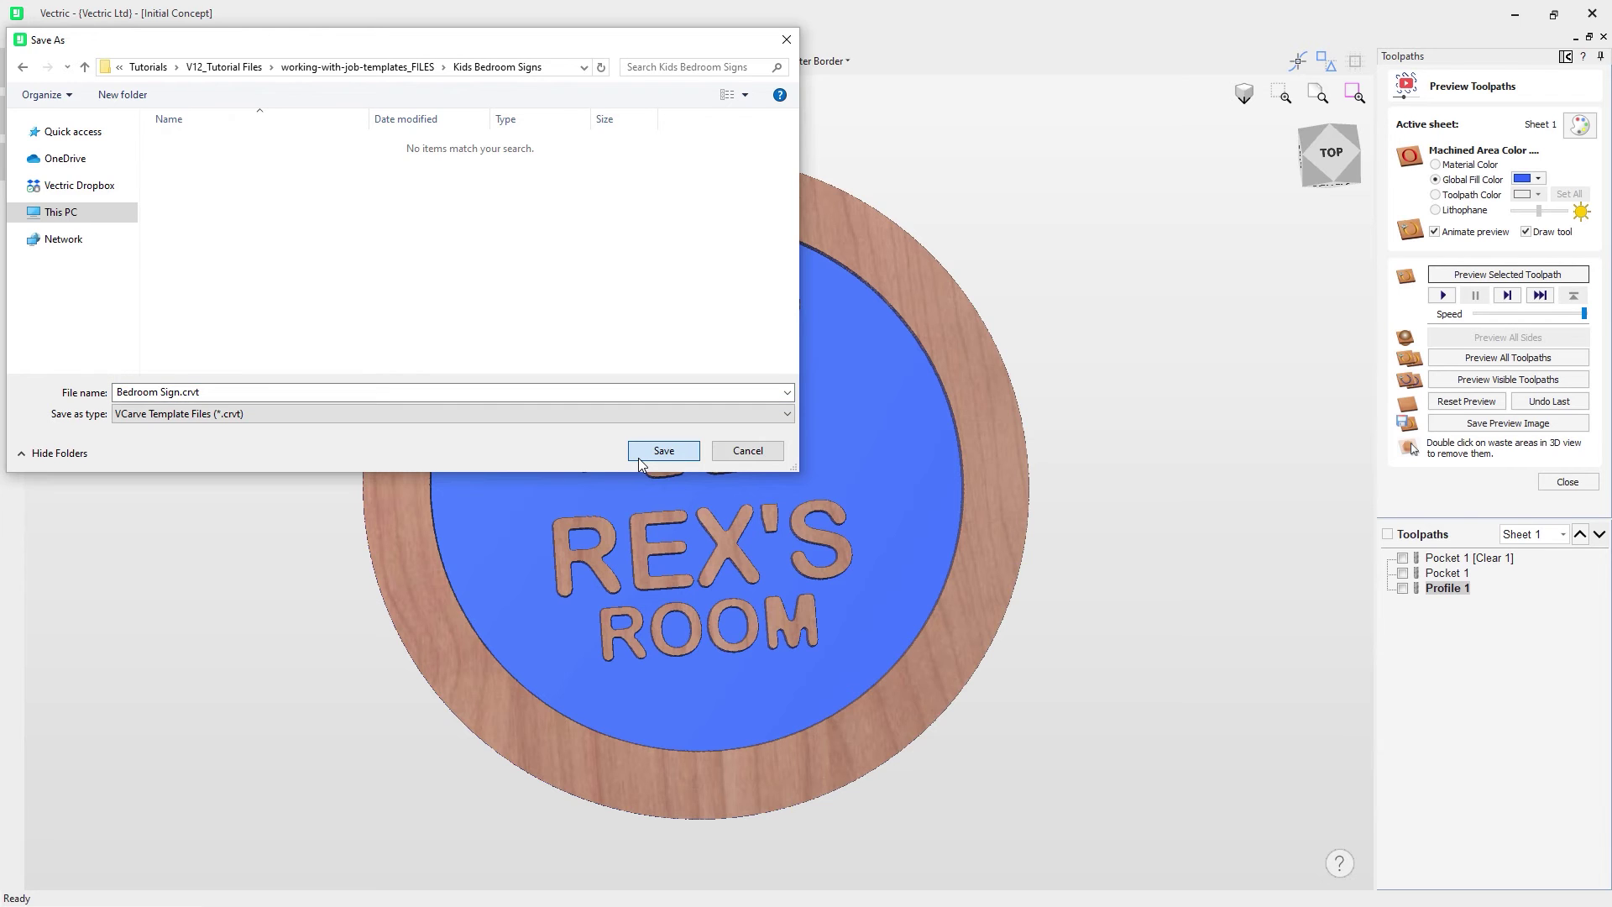
pyautogui.click(663, 451)
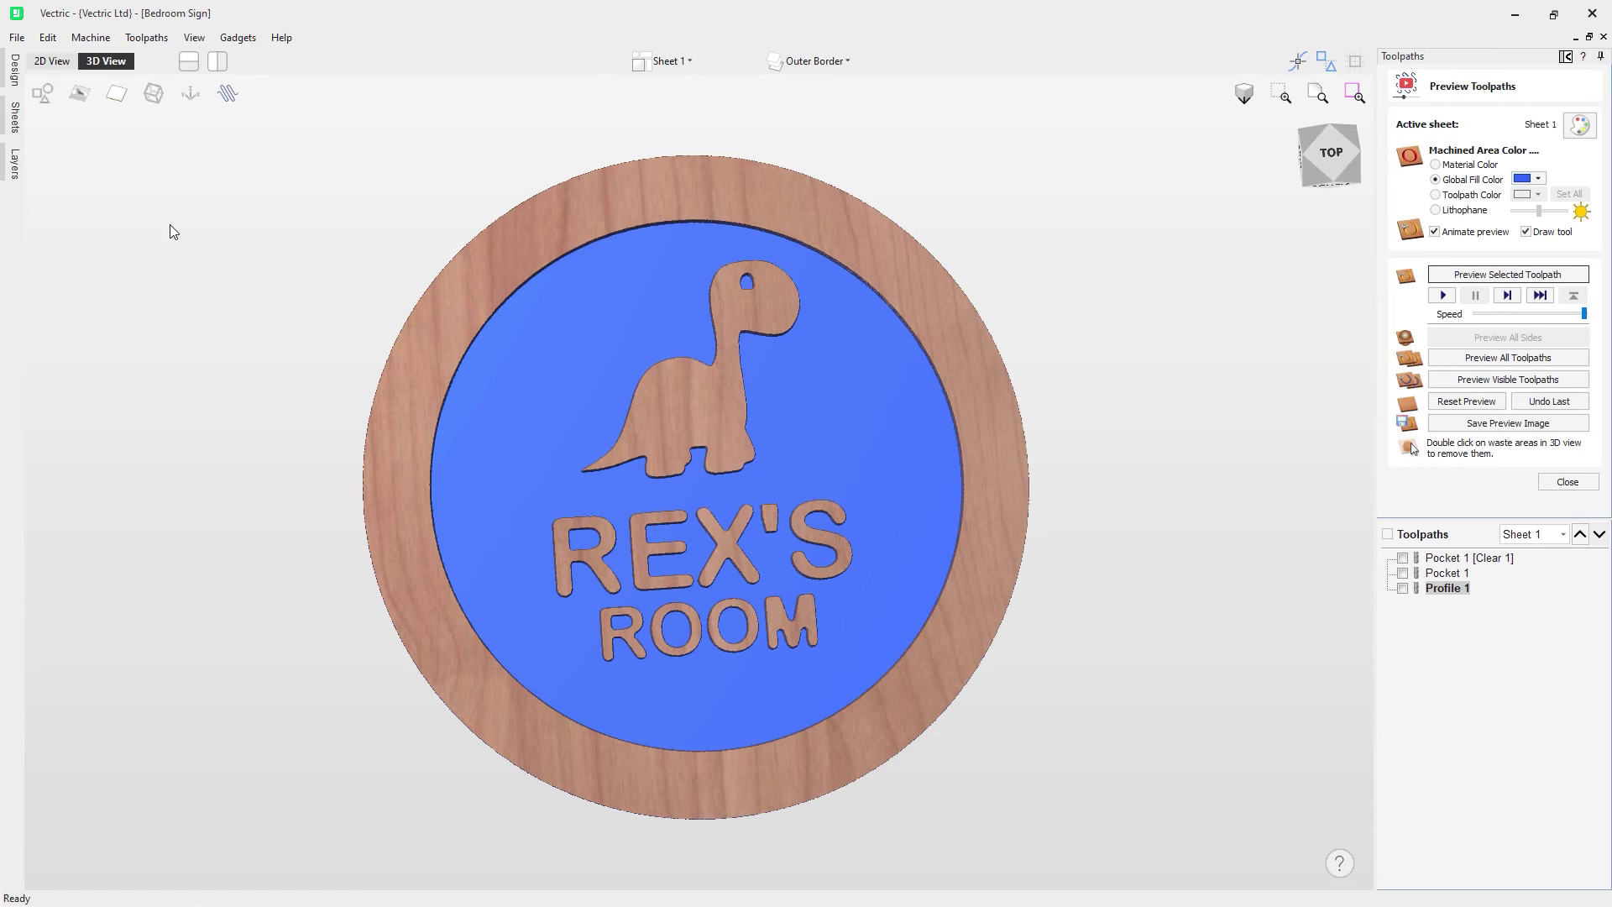
# Close the Bedroom Sign job via File > Close, declining to save changes
pyautogui.click(17, 37)
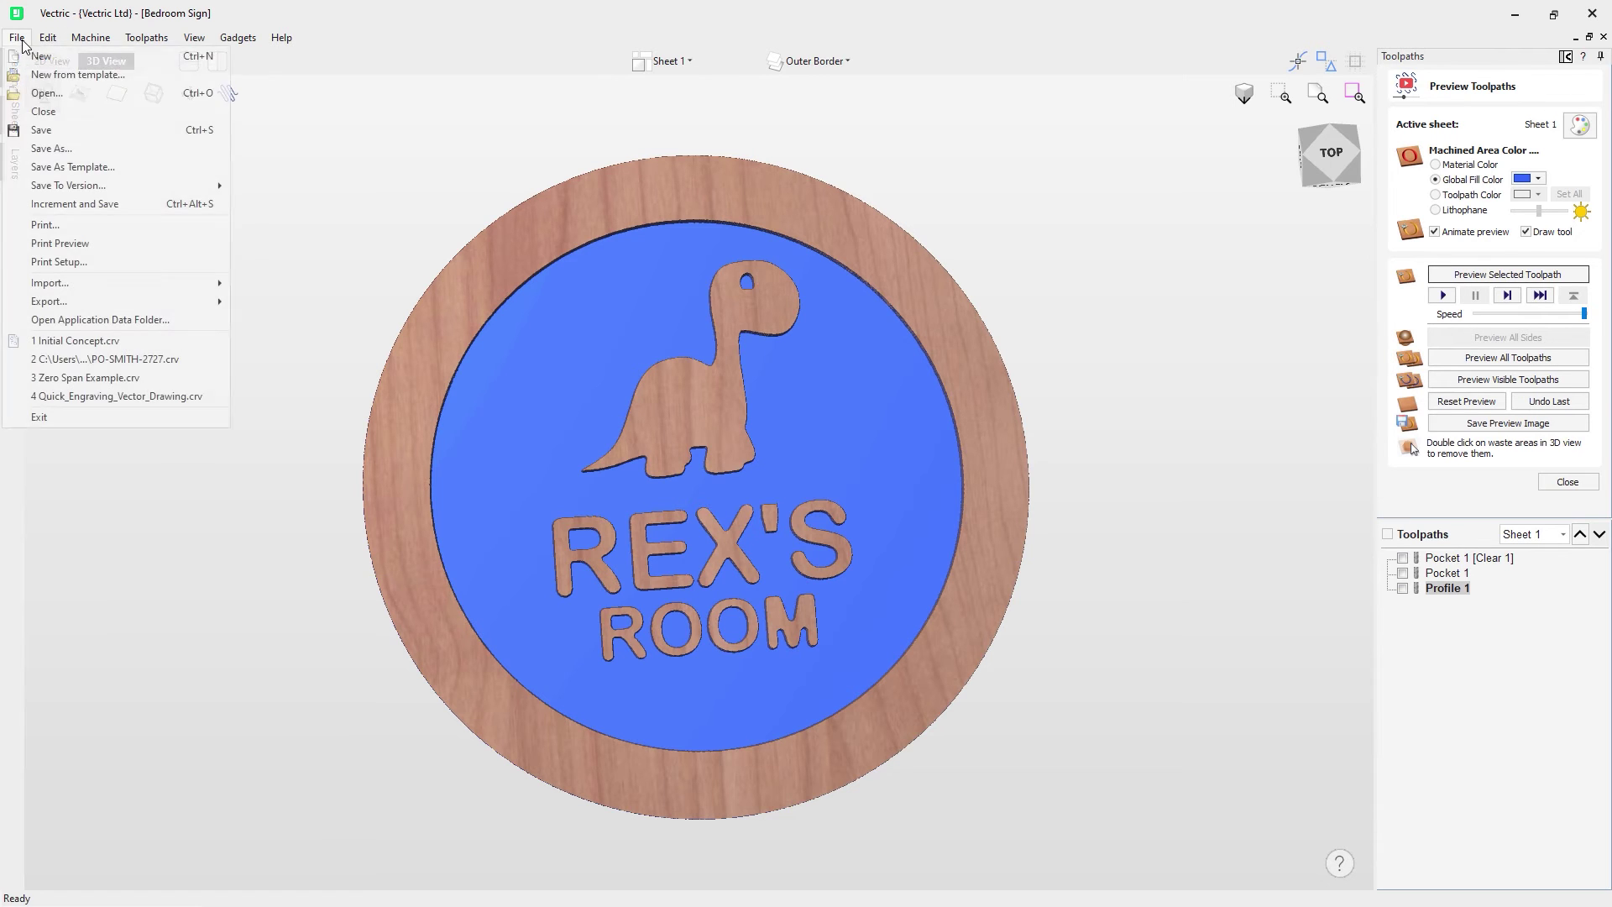
pyautogui.click(67, 111)
pyautogui.moveTo(804, 405); pyautogui.dragTo(706, 417)
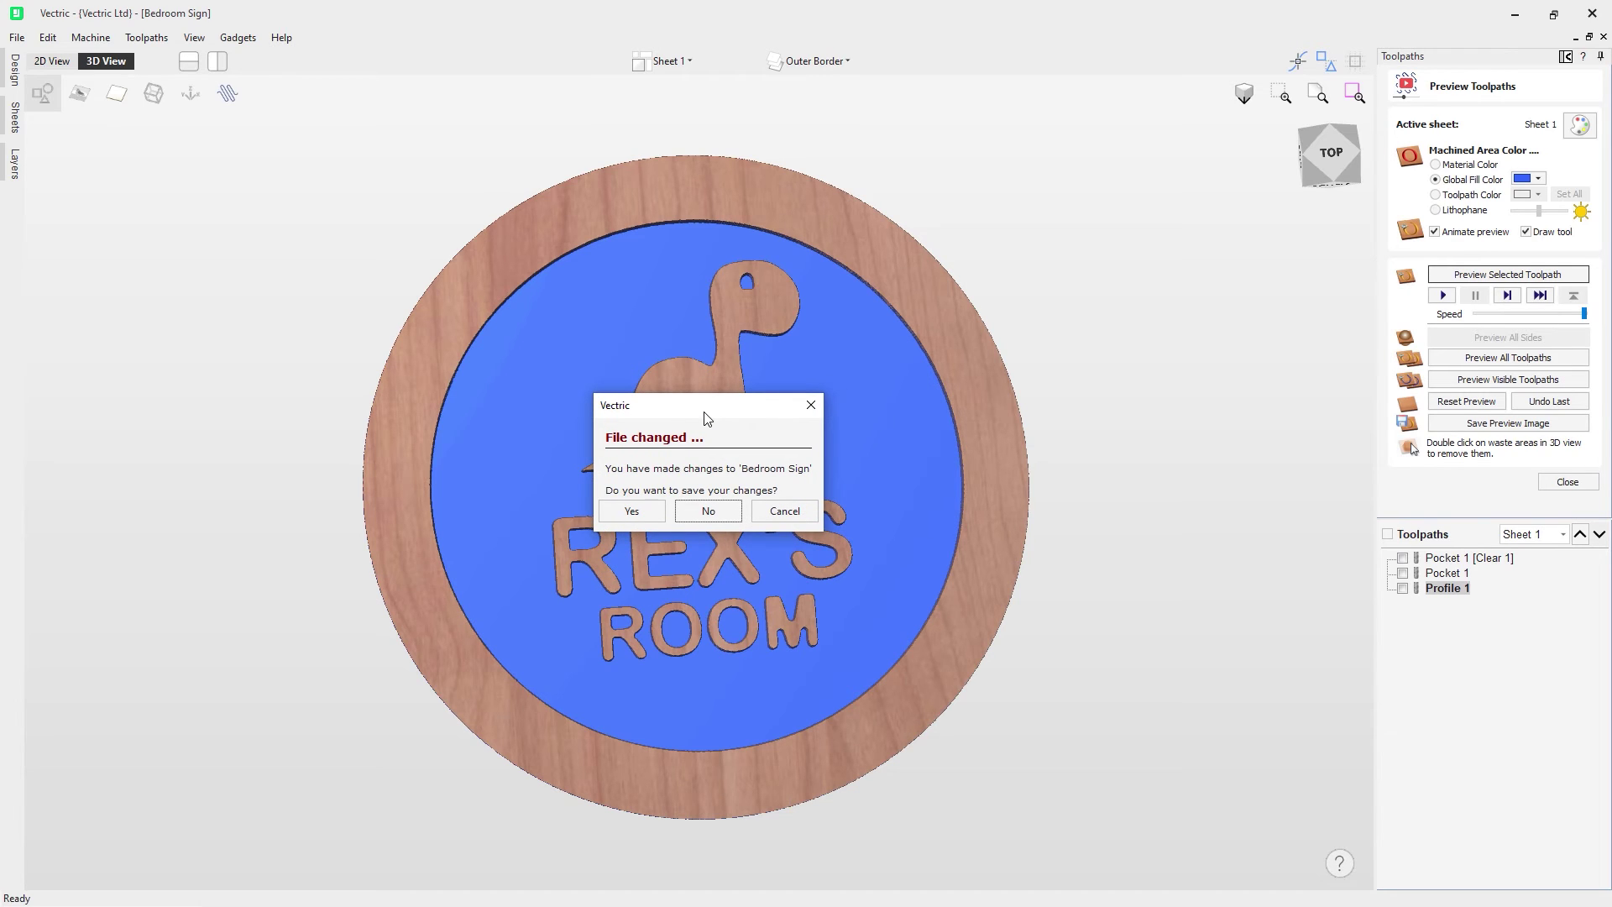
pyautogui.click(729, 510)
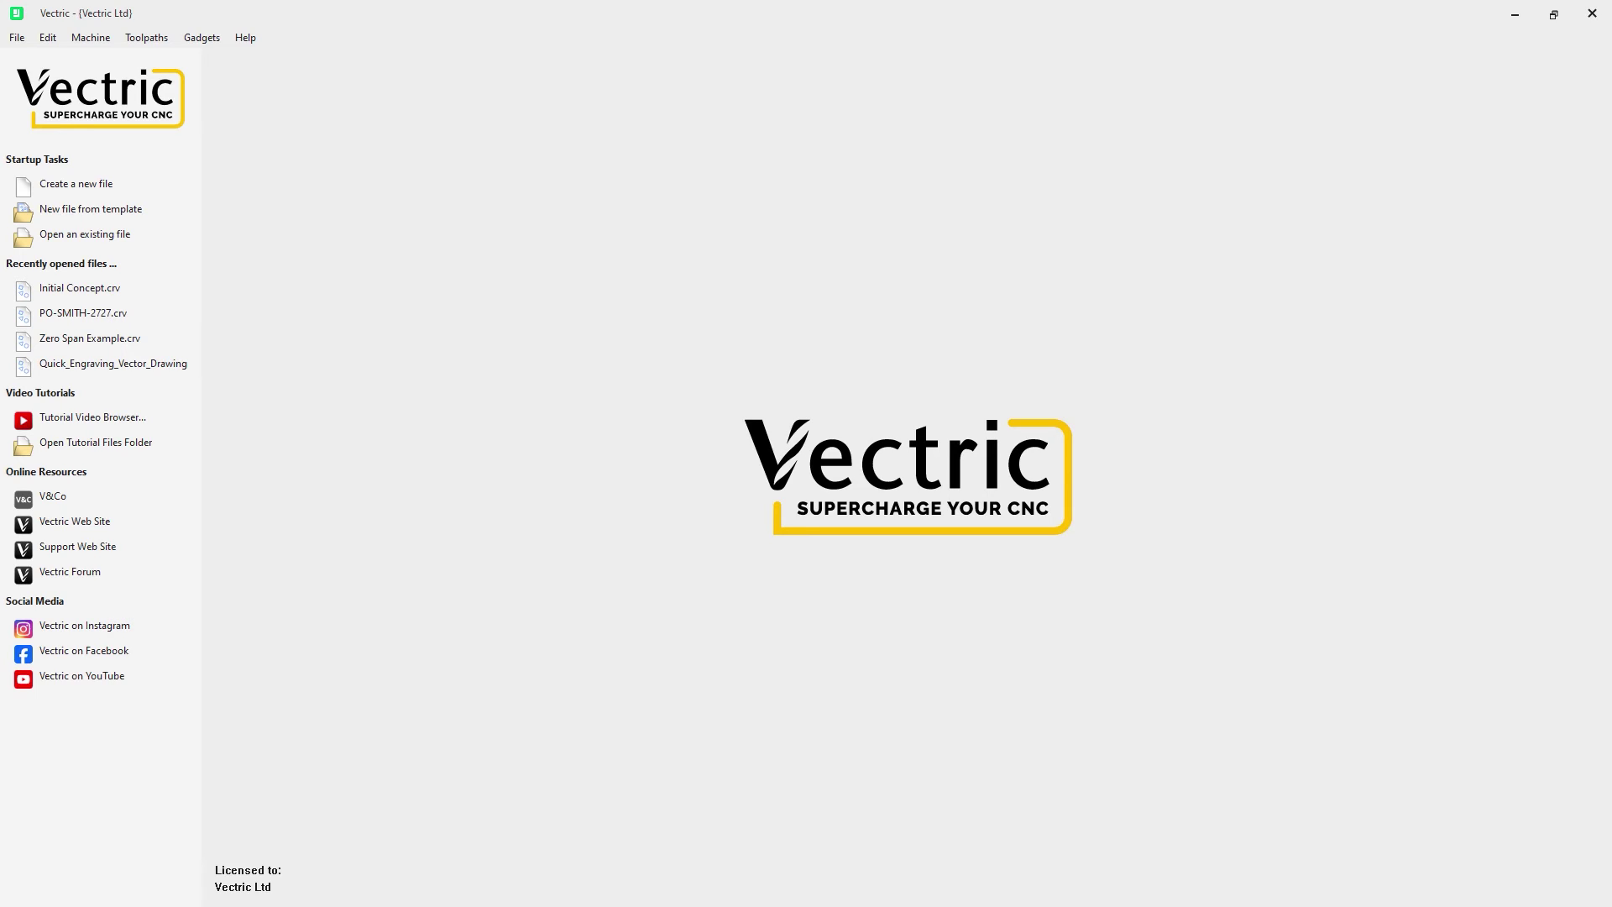
# Create a new 15 x 15 x 0.5 inch job from Bedroom Sign.crvt and view it in 3D
pyautogui.click(134, 214)
pyautogui.doubleClick(249, 149)
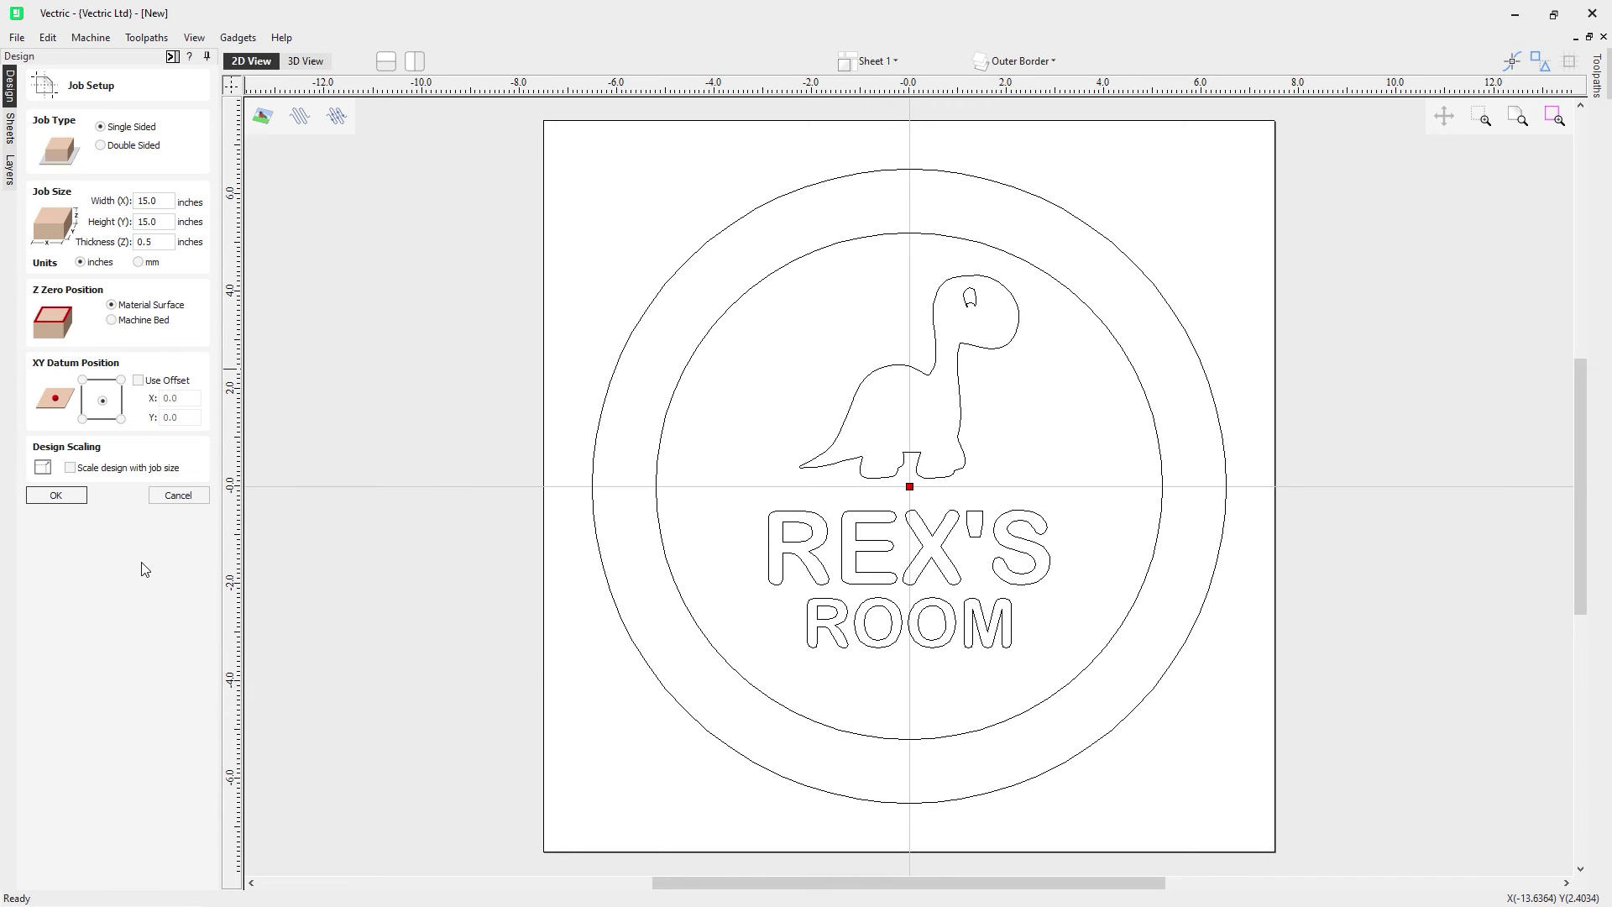
pyautogui.click(56, 495)
pyautogui.click(307, 61)
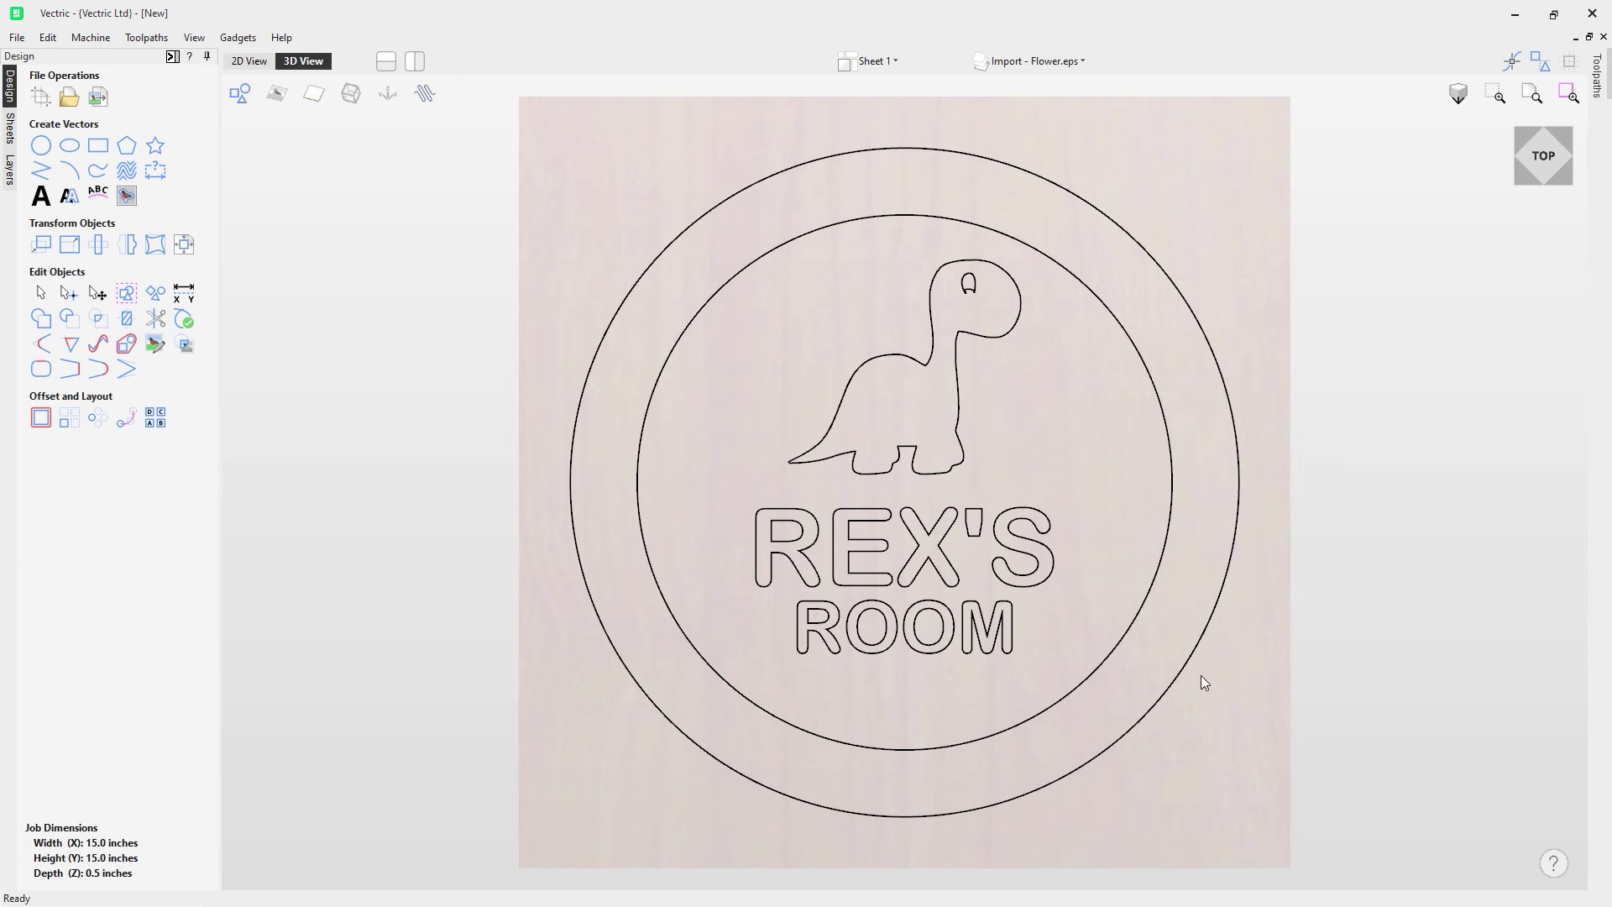
# Retype the REX'S name text as MOLLY'S in capitals, then deselect it
pyautogui.click(904, 575)
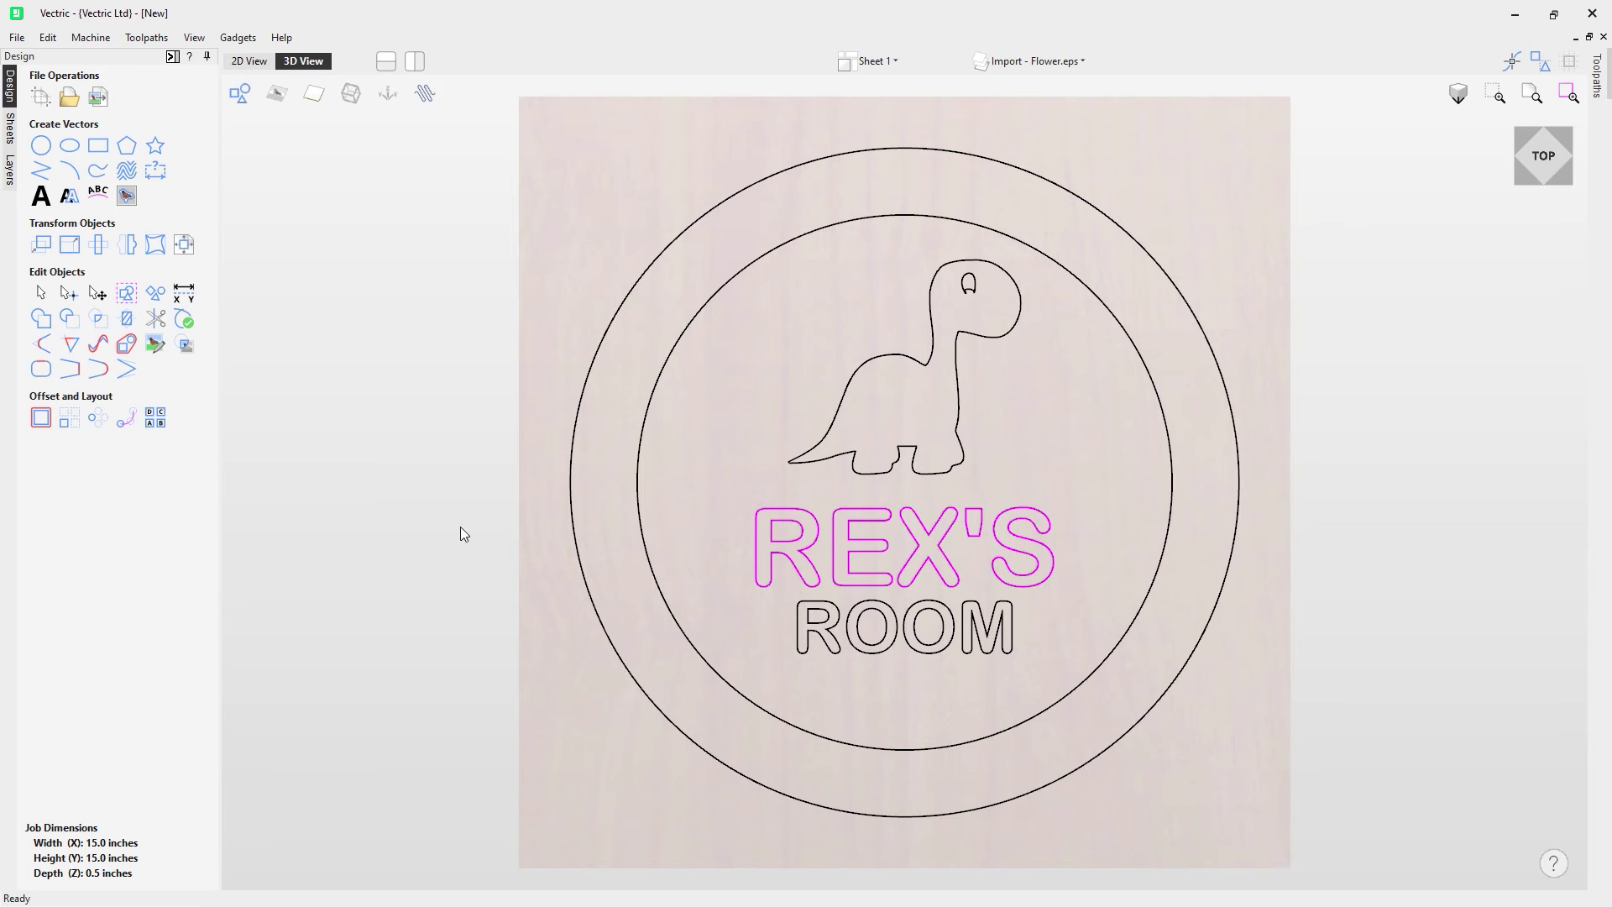
pyautogui.click(42, 199)
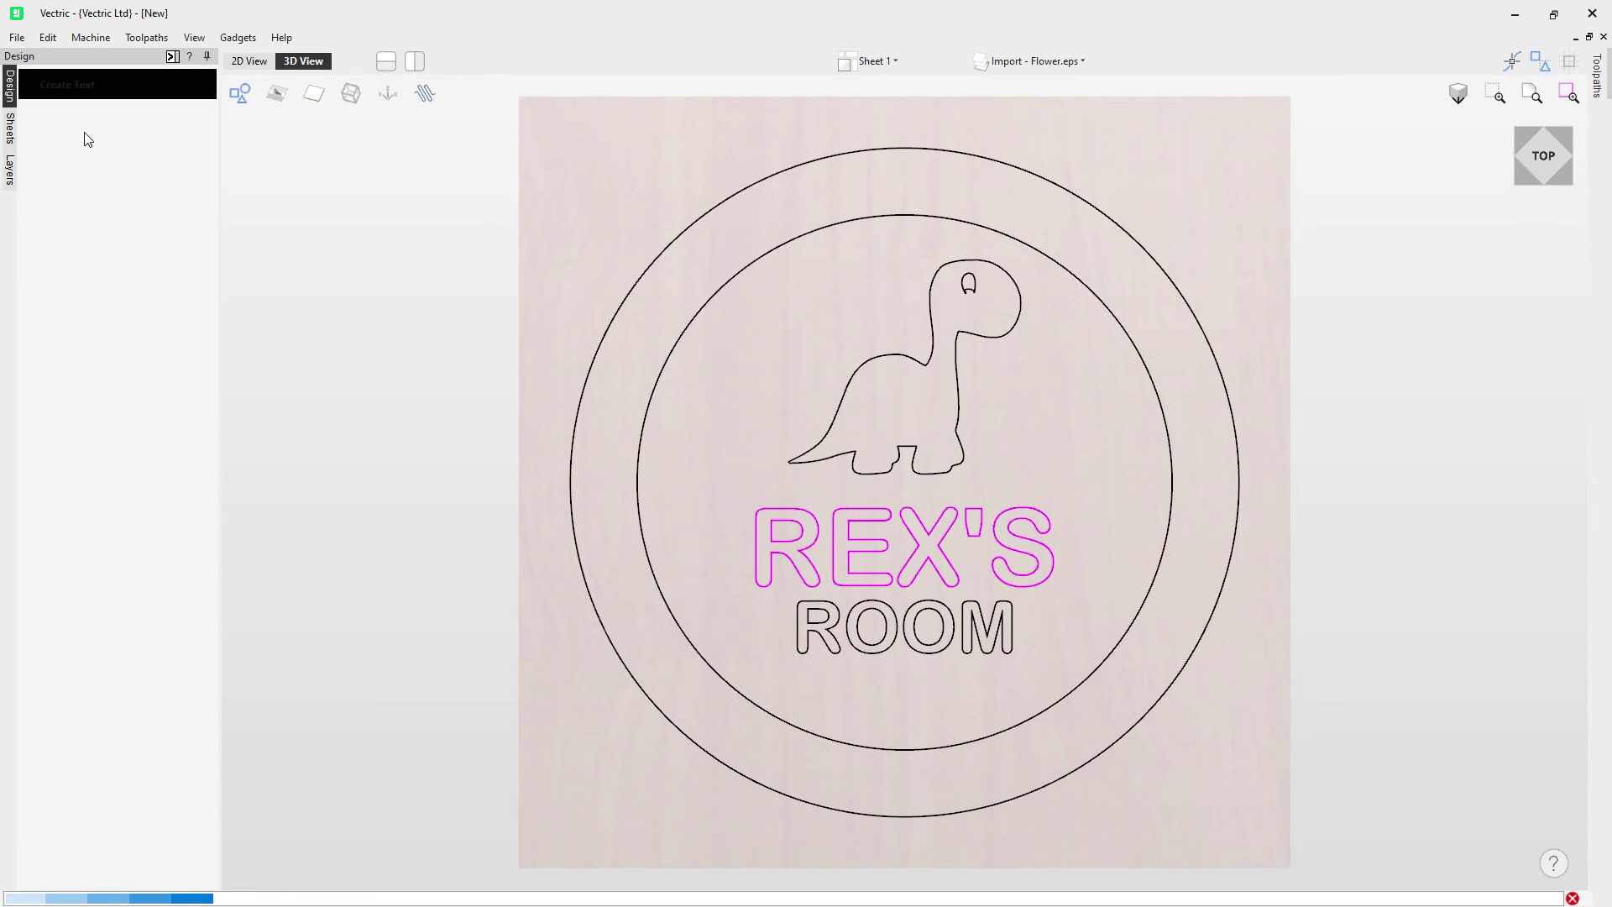
pyautogui.write('Moll')
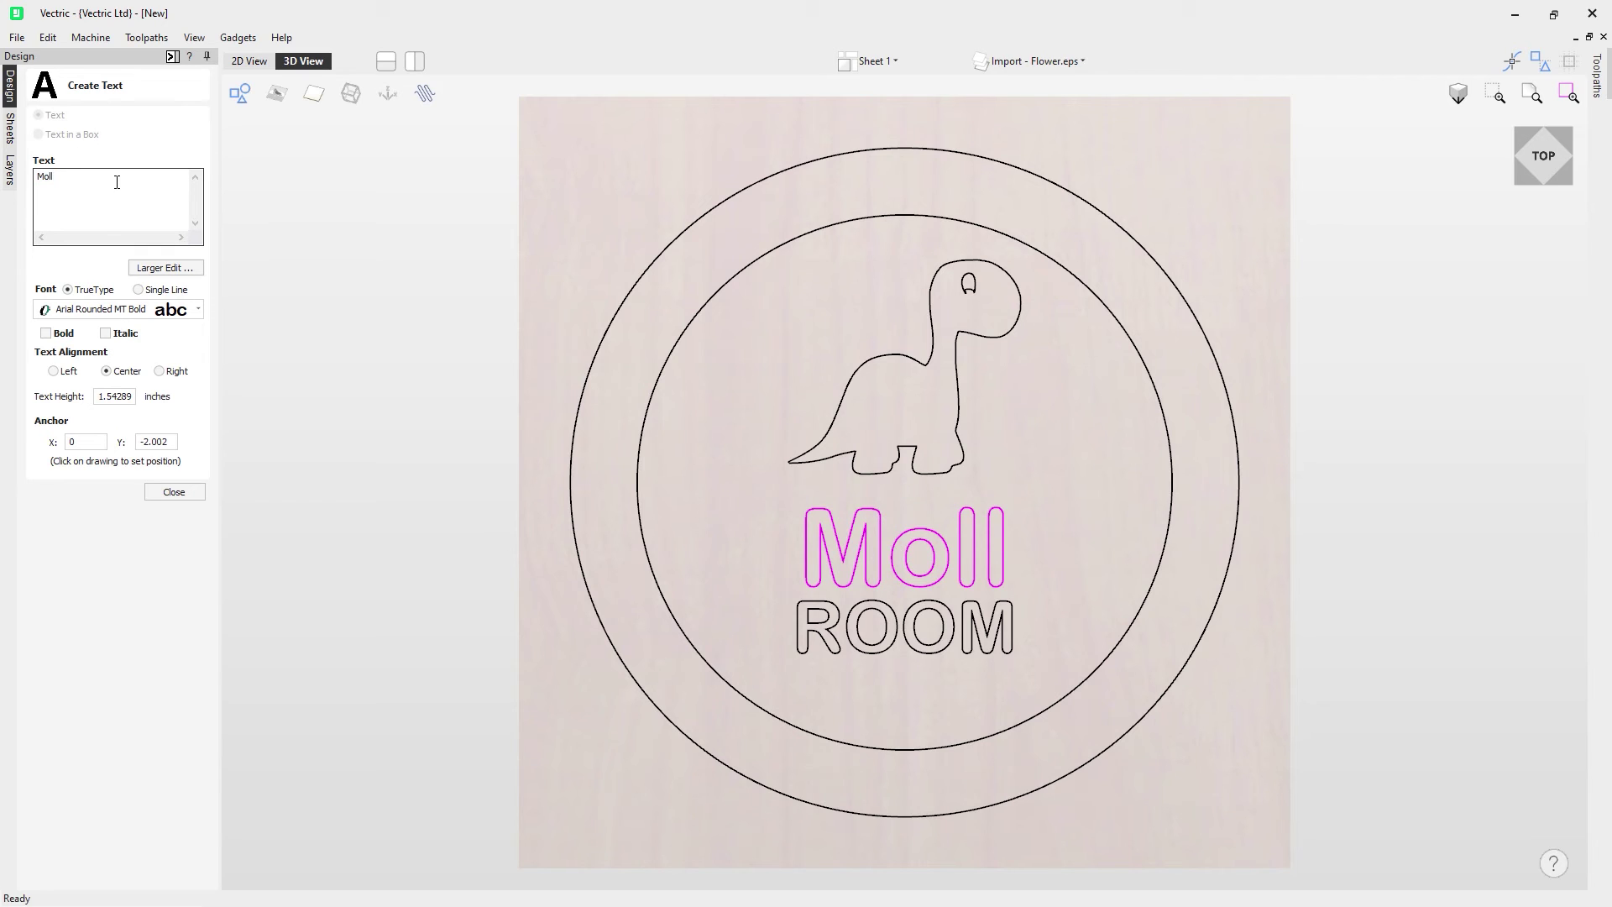
pyautogui.write("y's")
pyautogui.press('BackSpace')
pyautogui.press('BackSpace')
pyautogui.press('BackSpace')
pyautogui.press('BackSpace')
pyautogui.press('BackSpace')
pyautogui.press('BackSpace')
pyautogui.write('OLLY')
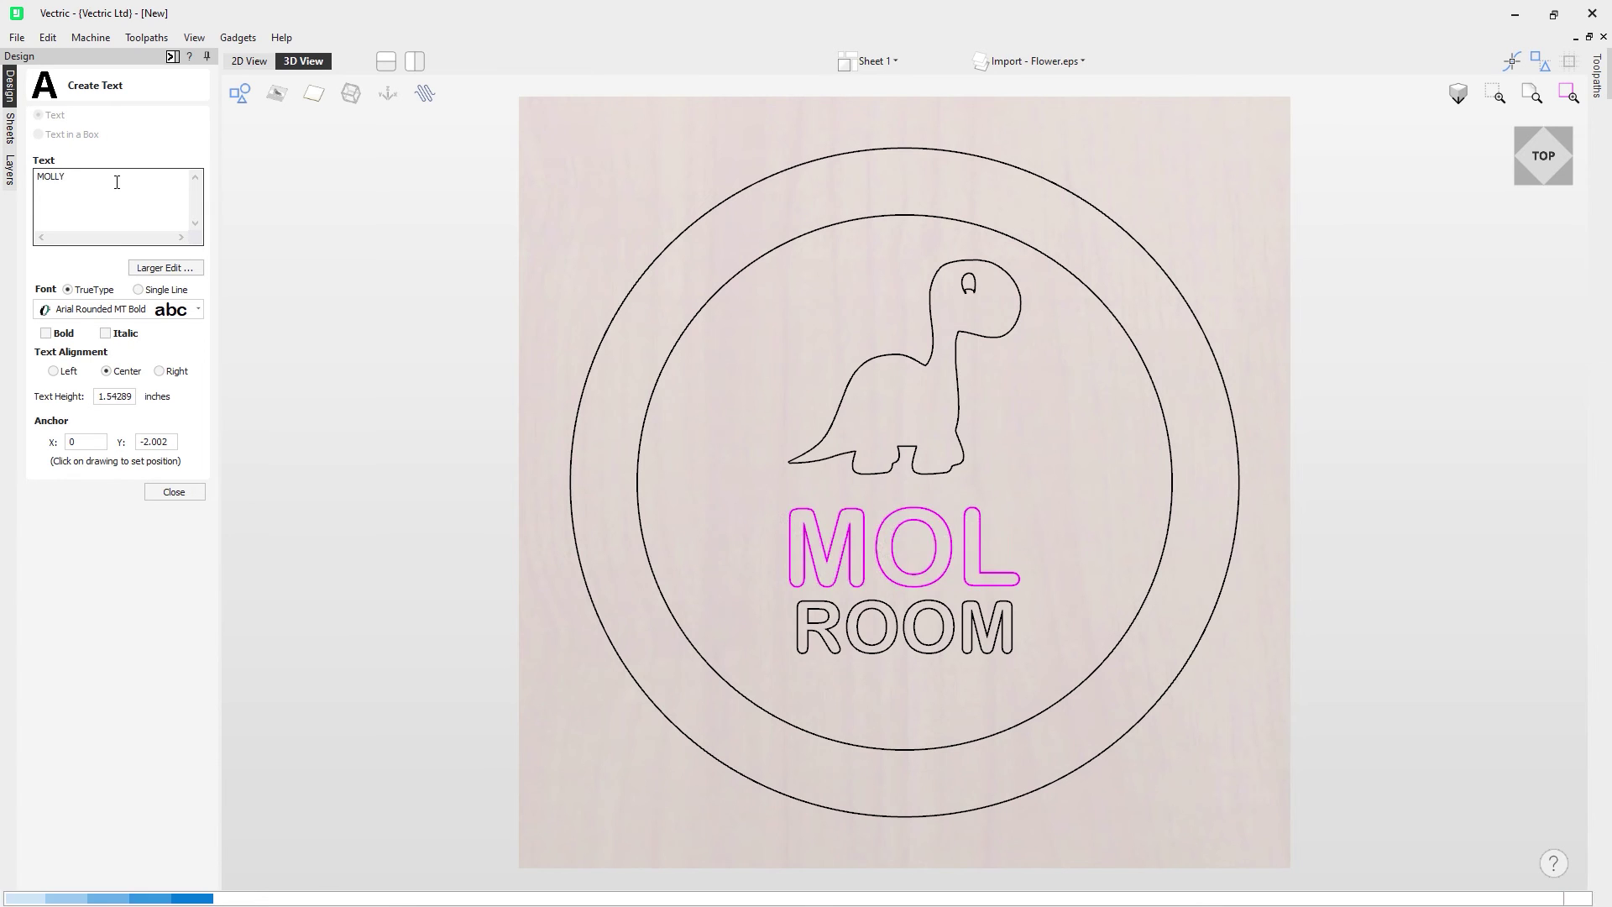
pyautogui.write("'S")
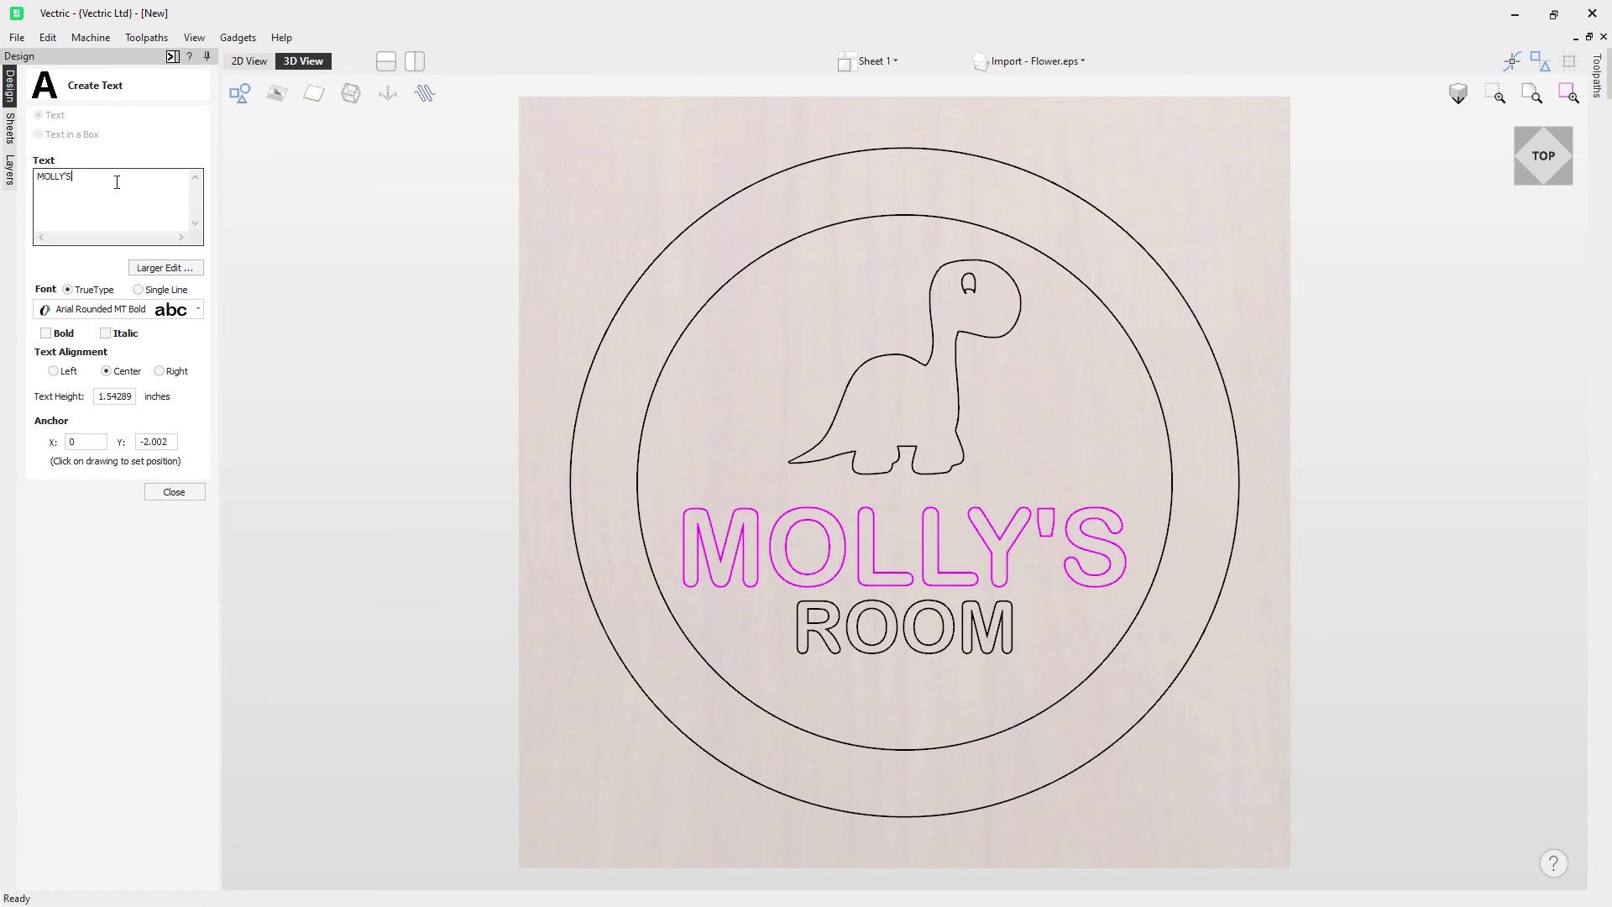
pyautogui.click(189, 503)
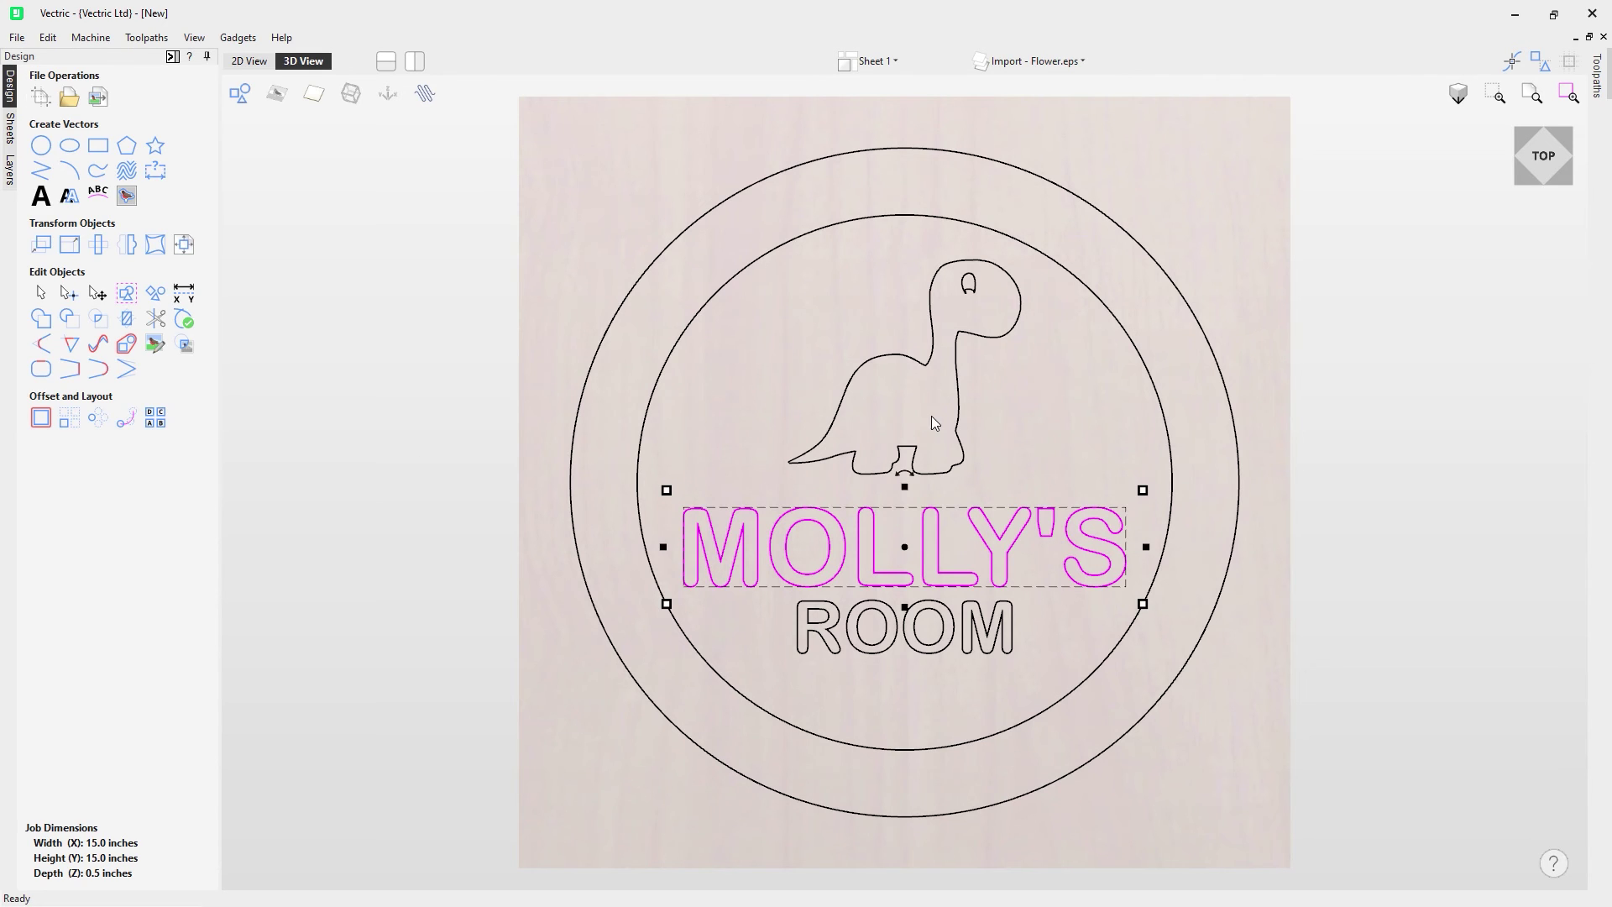
pyautogui.click(1017, 462)
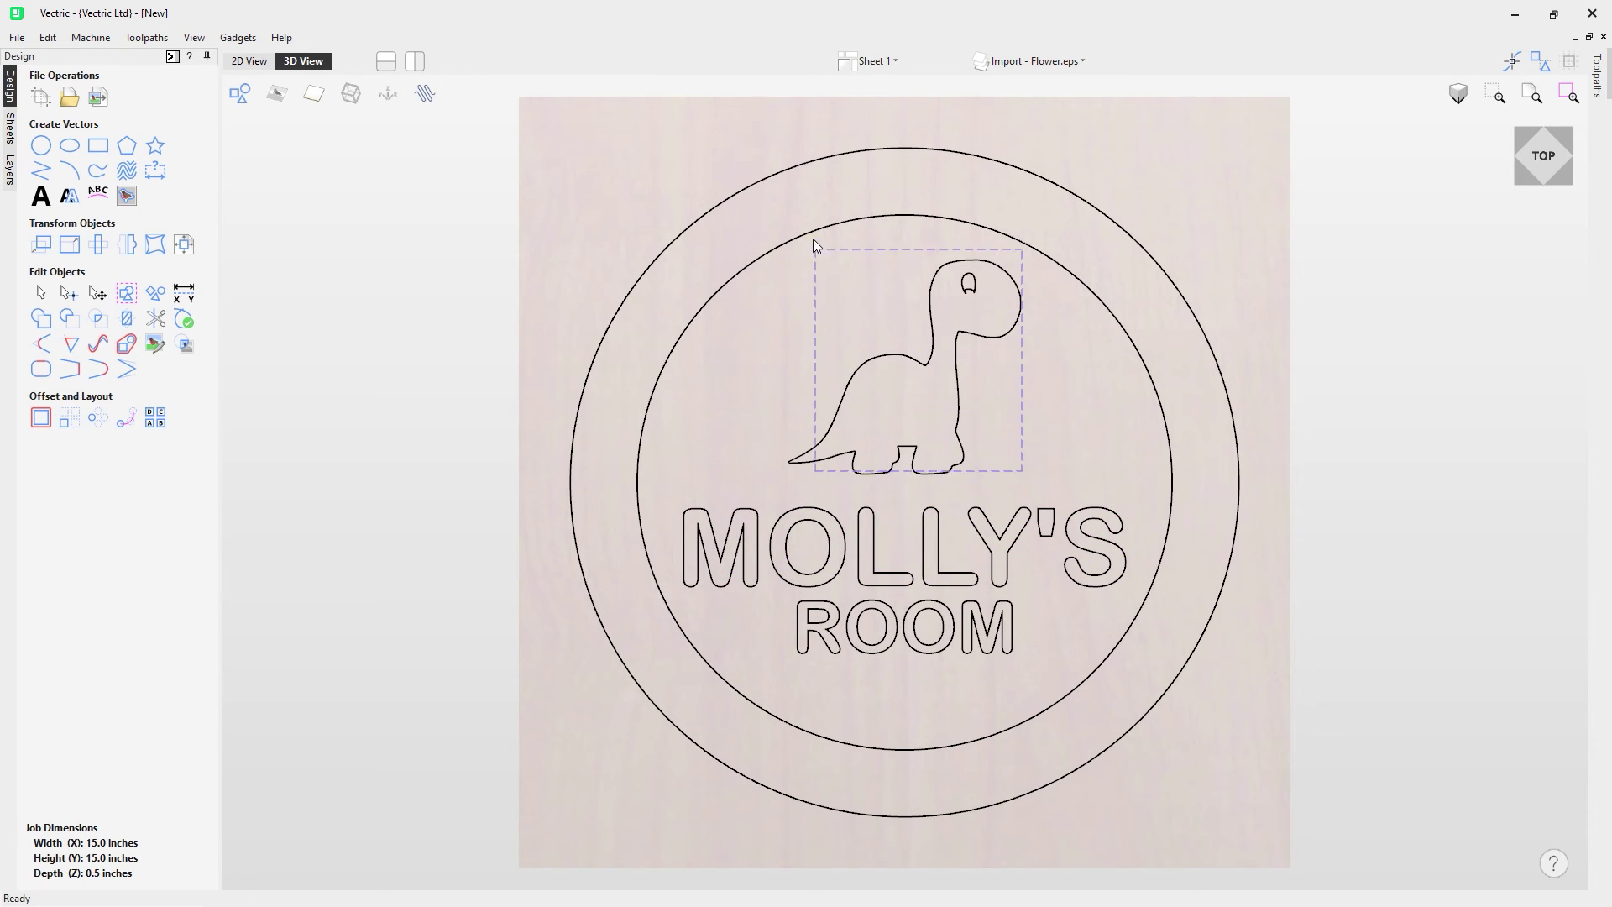
# Replace the dinosaur with Flower.eps, centred above the MOLLY'S ROOM text
pyautogui.moveTo(792, 251); pyautogui.dragTo(792, 251)
pyautogui.press('Delete')
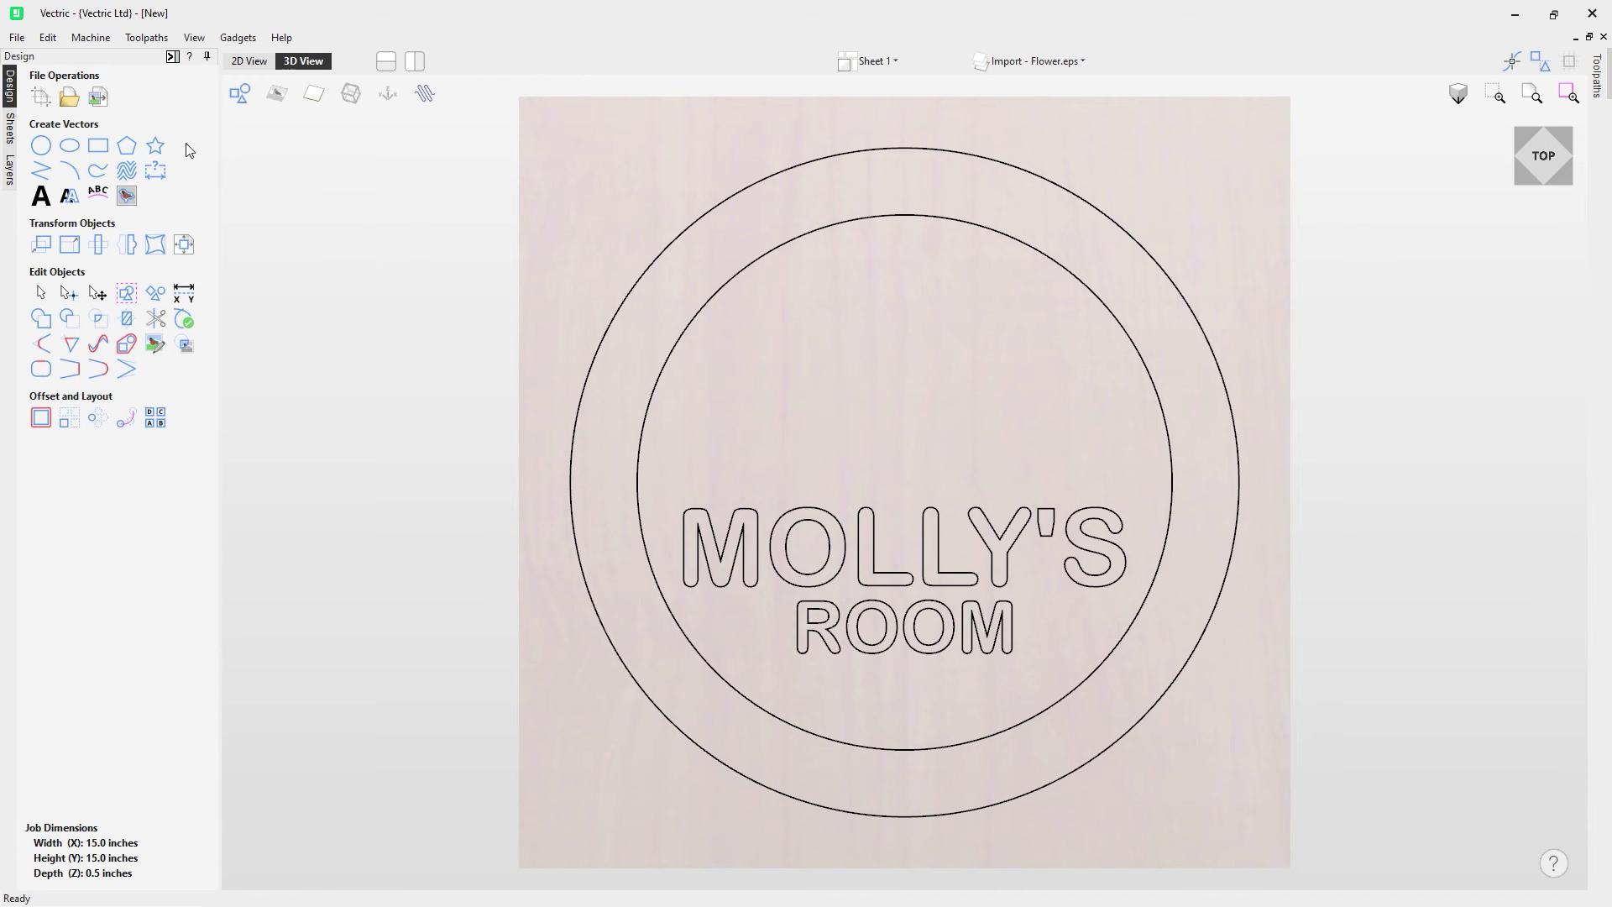
pyautogui.click(100, 99)
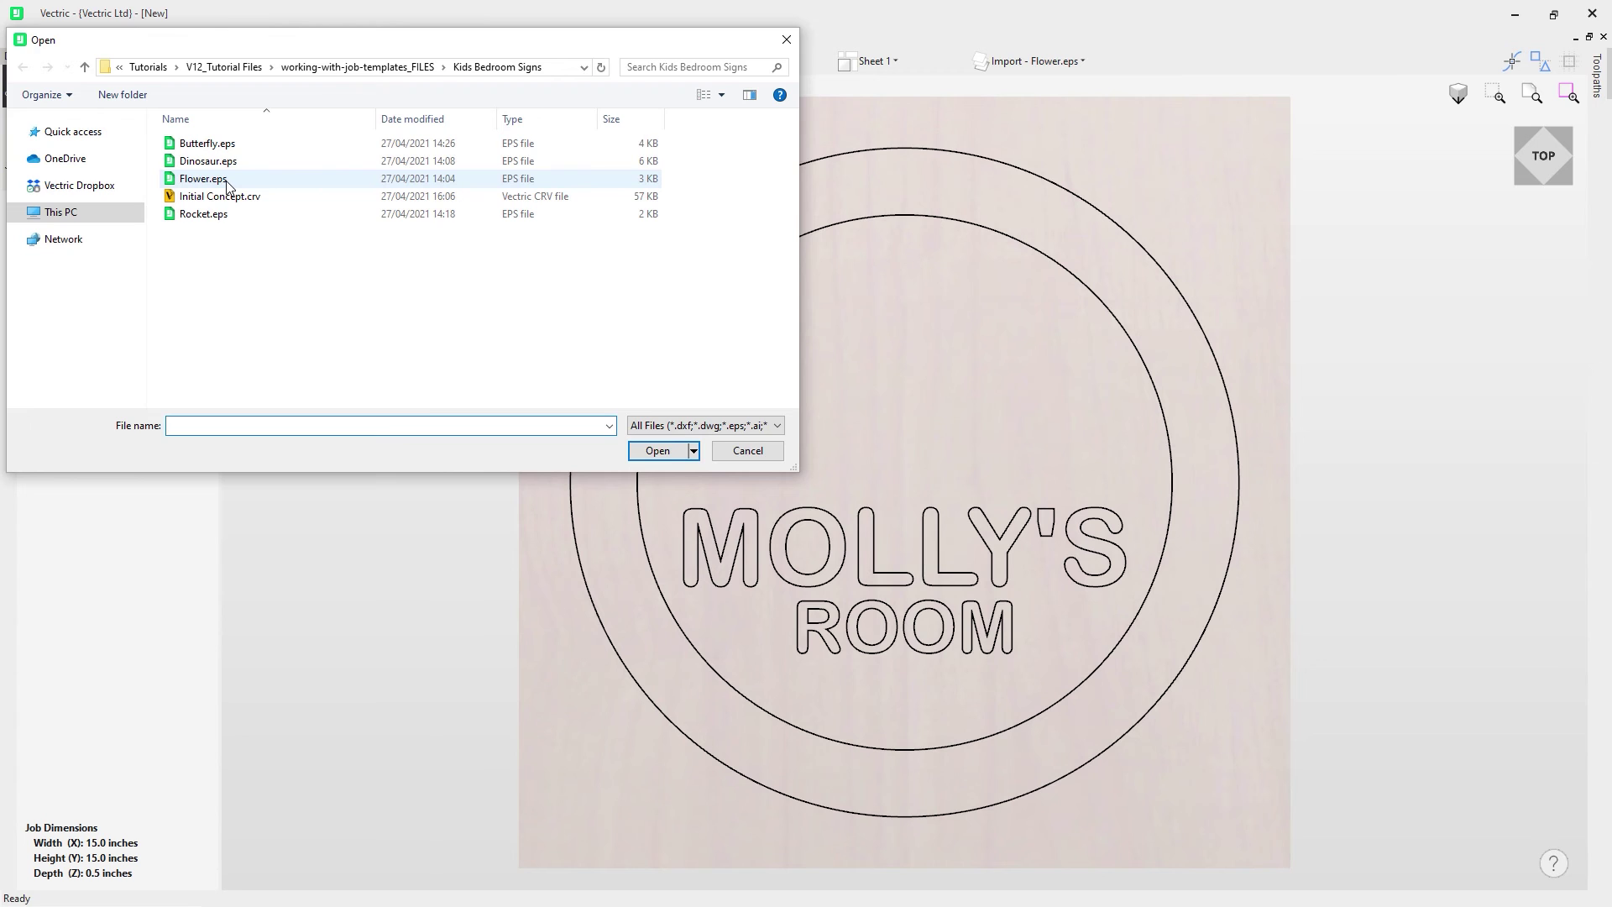
pyautogui.doubleClick(216, 180)
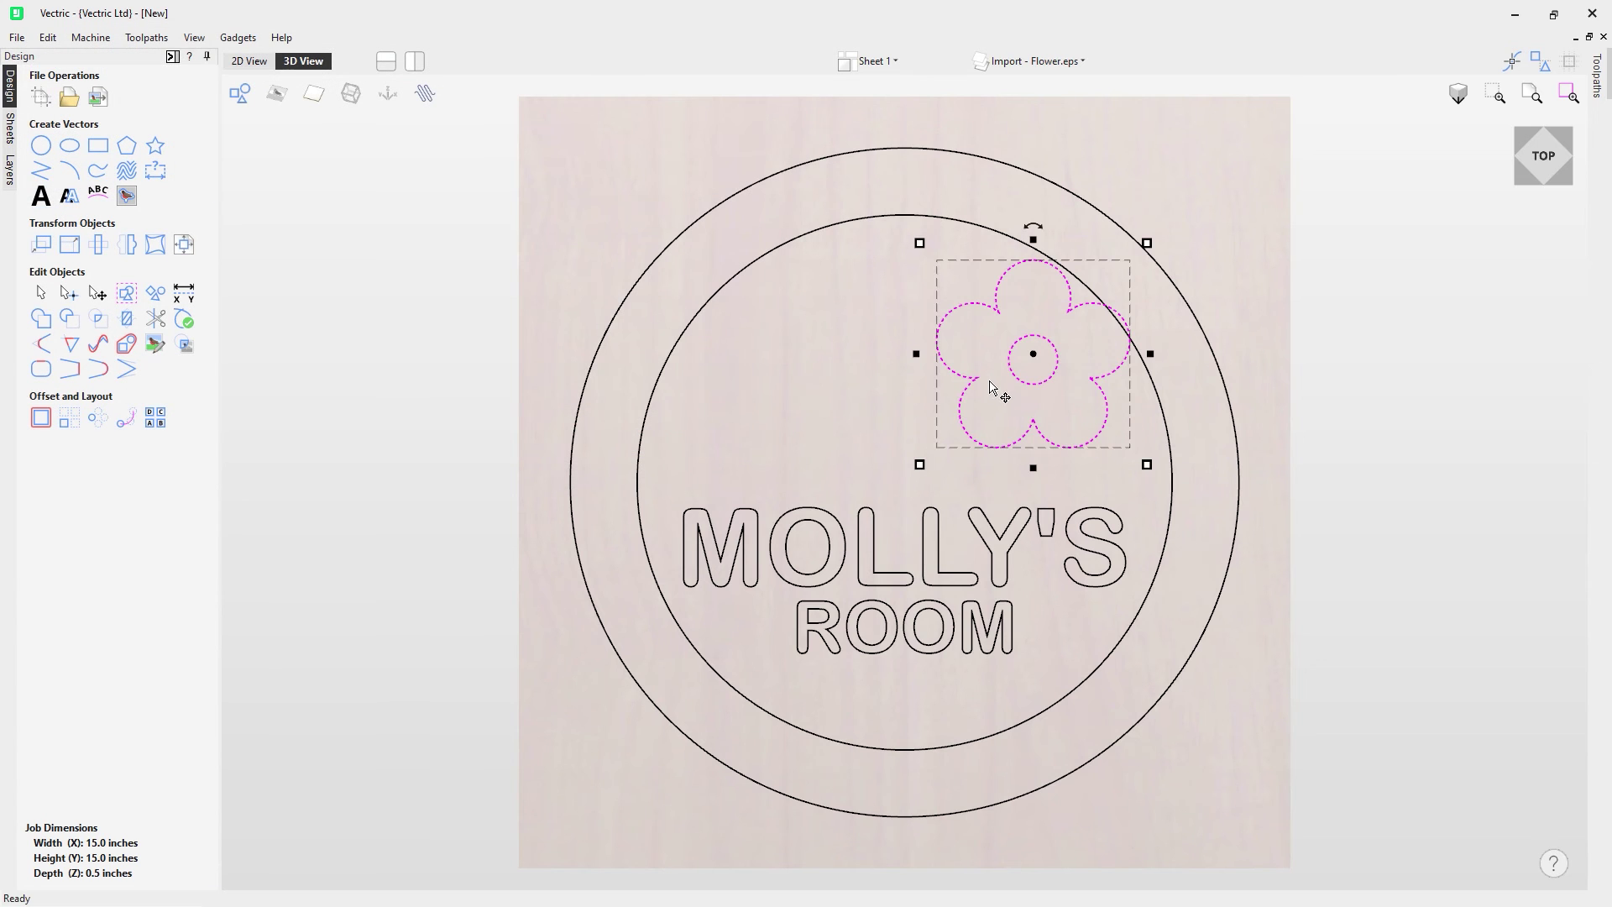
pyautogui.moveTo(1033, 354); pyautogui.dragTo(904, 375)
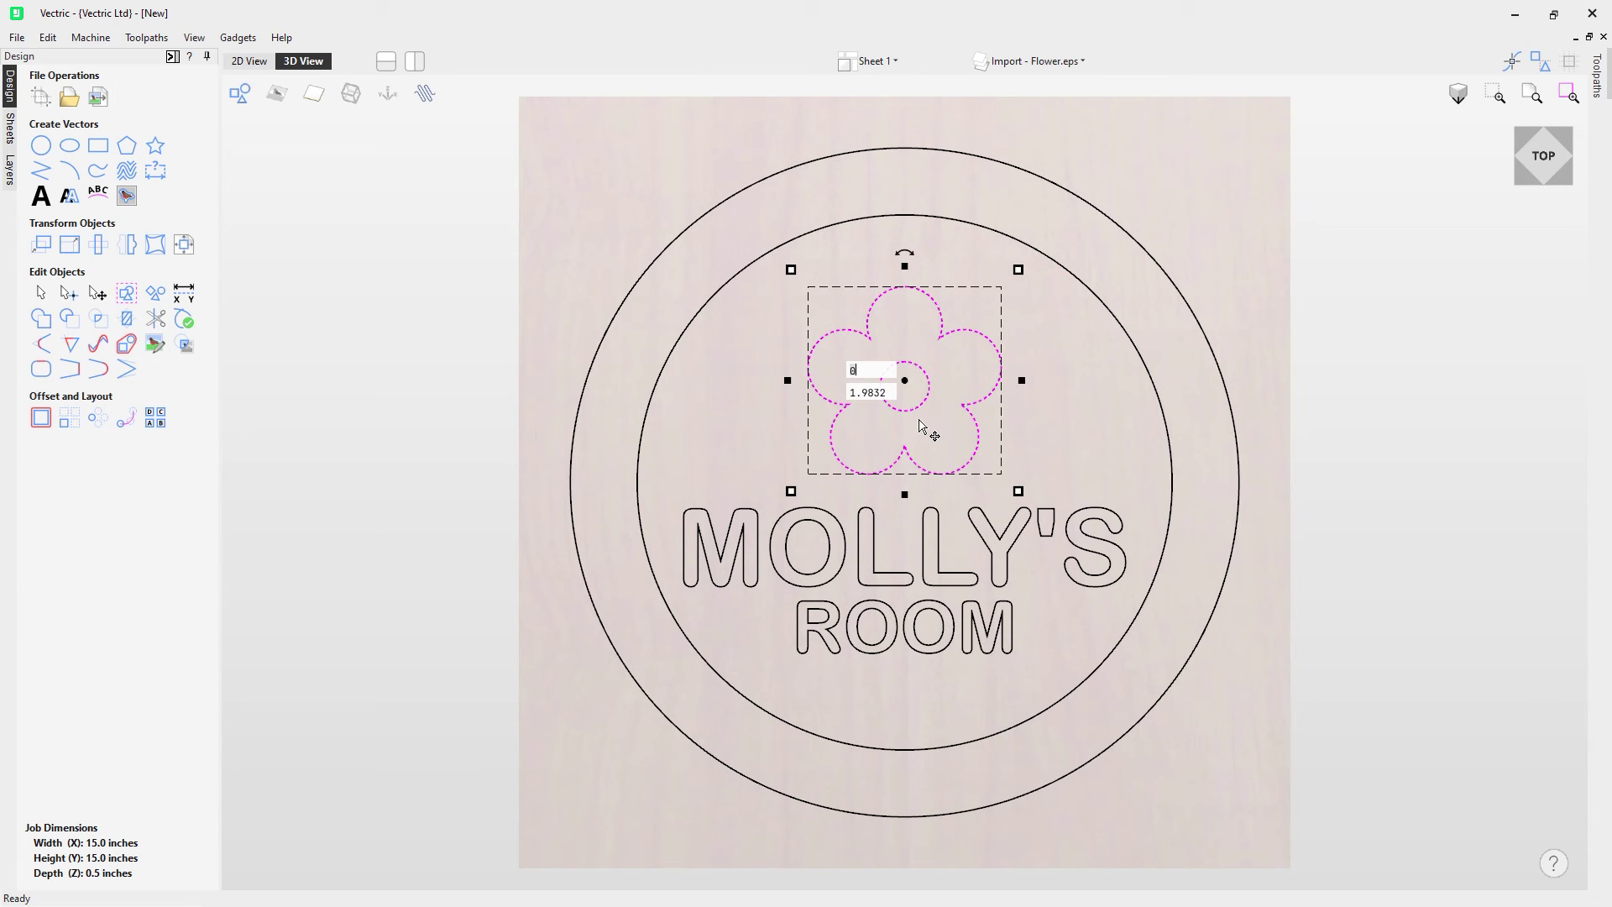
# Move the flower onto the Artwork layer
pyautogui.rightClick(970, 411)
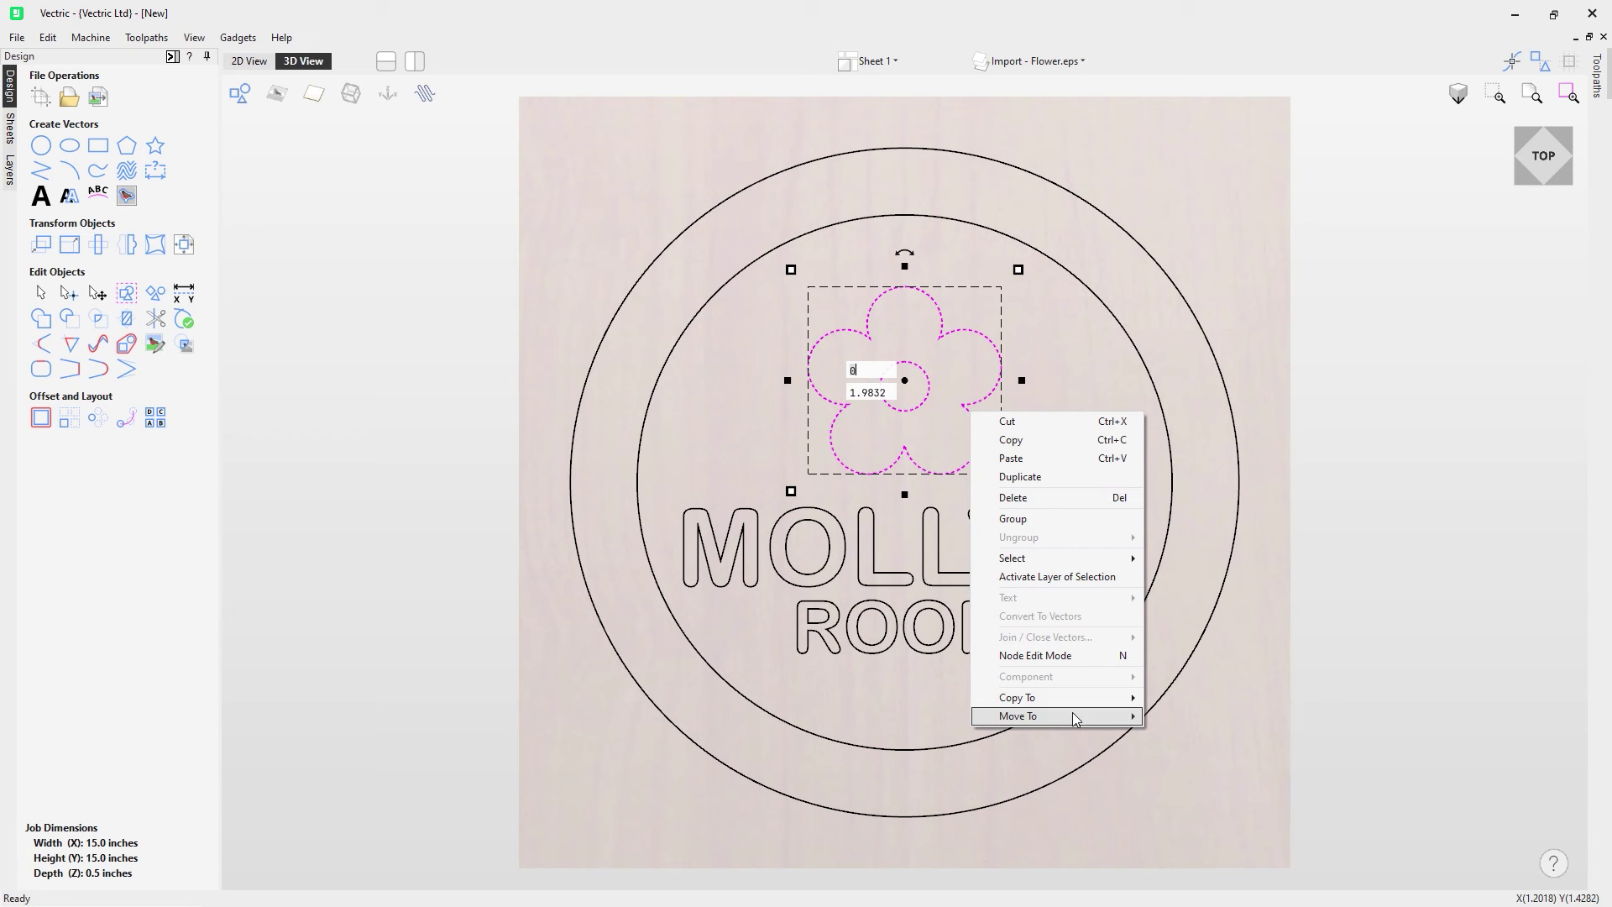
pyautogui.moveTo(1077, 720)
pyautogui.moveTo(1209, 756)
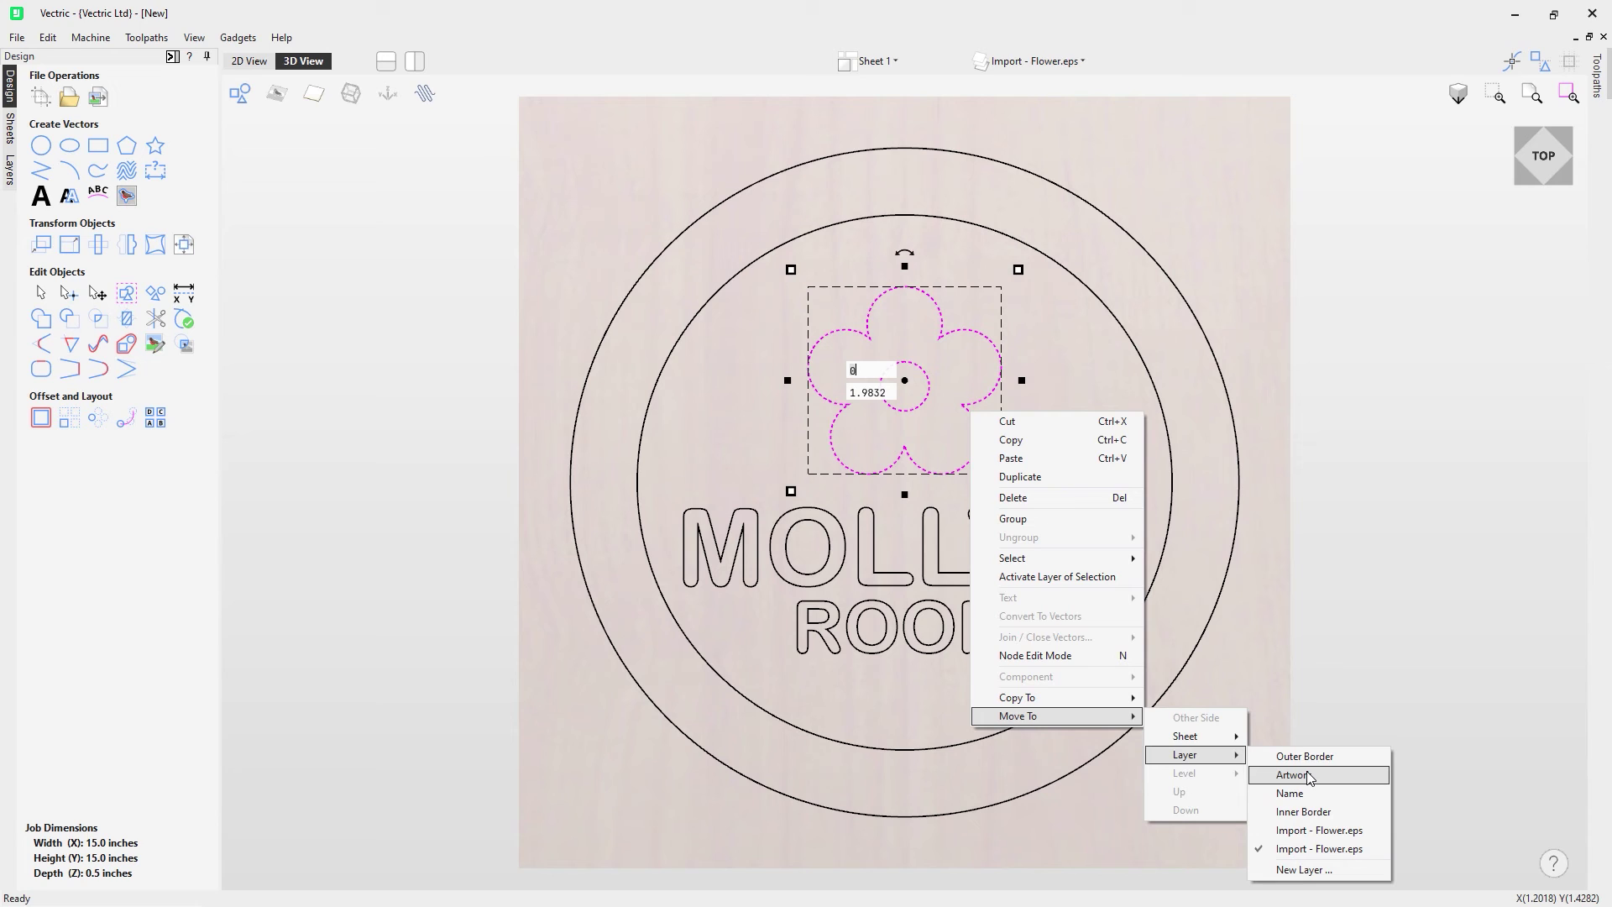
pyautogui.click(1309, 775)
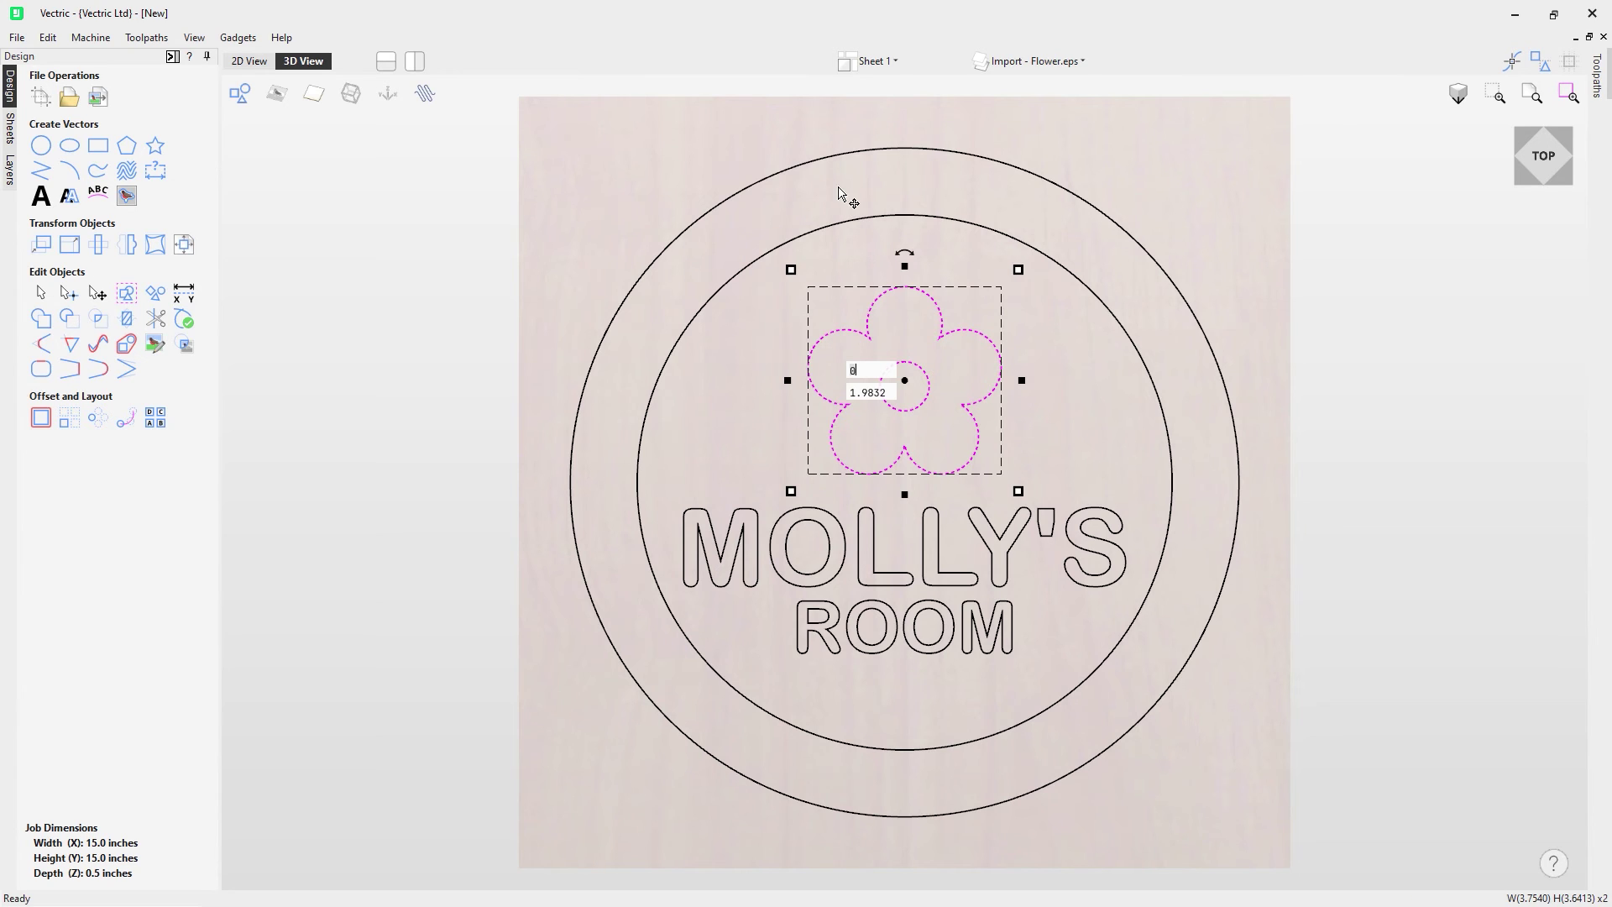
# Toggle the Outer Border, Artwork, Name and Inner Border layers off and on to check them
pyautogui.click(1083, 62)
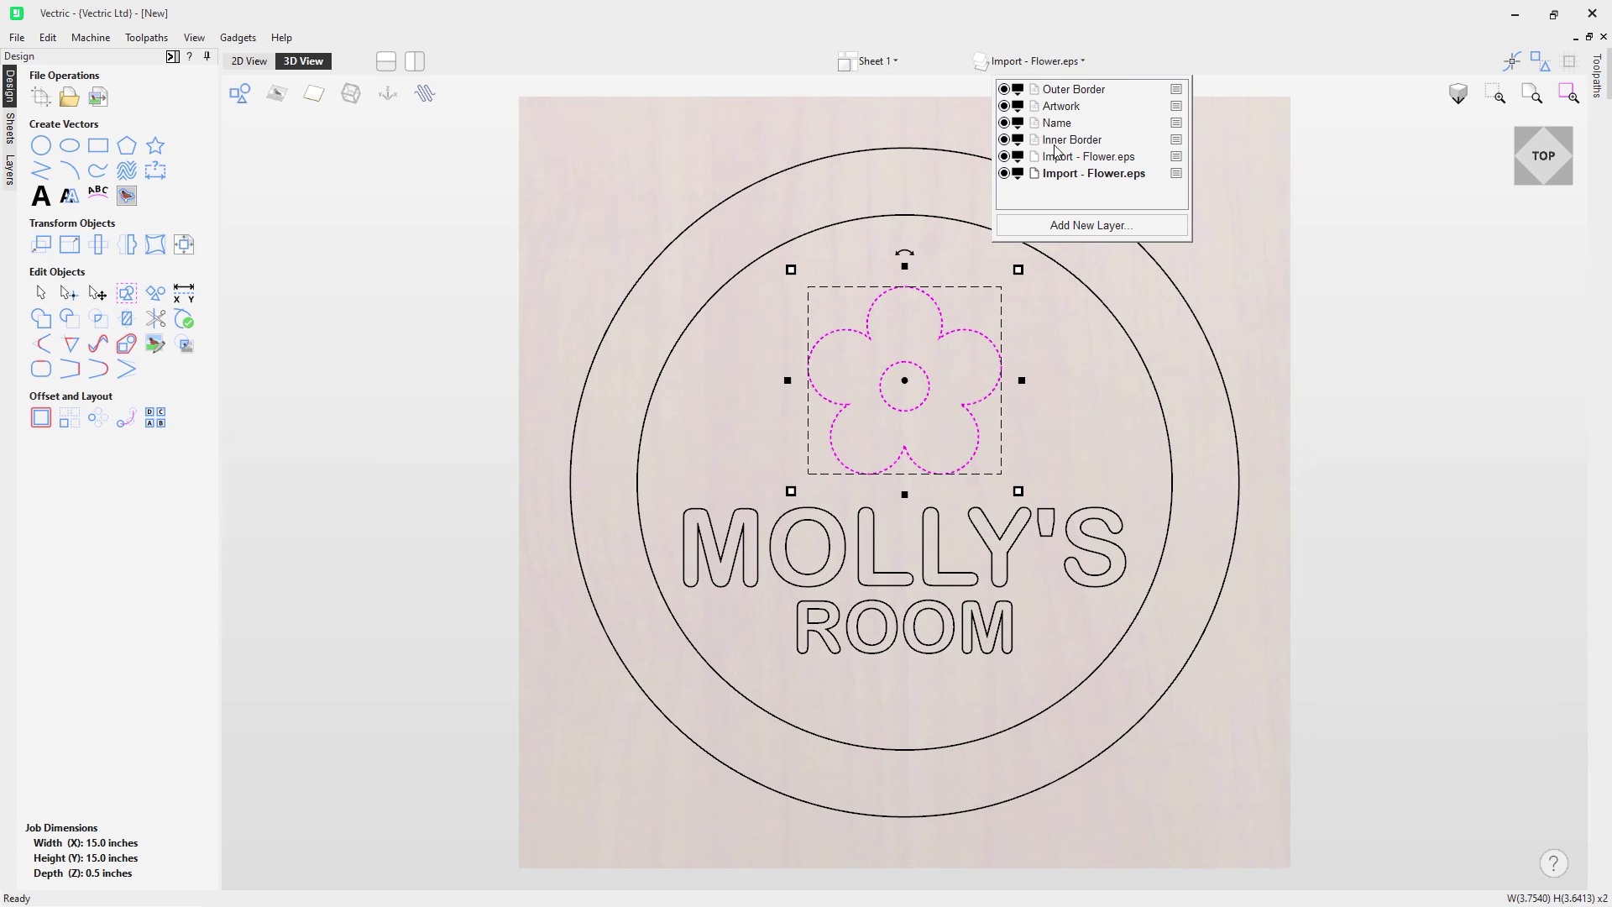
pyautogui.click(1004, 89)
pyautogui.click(1005, 89)
pyautogui.click(1005, 106)
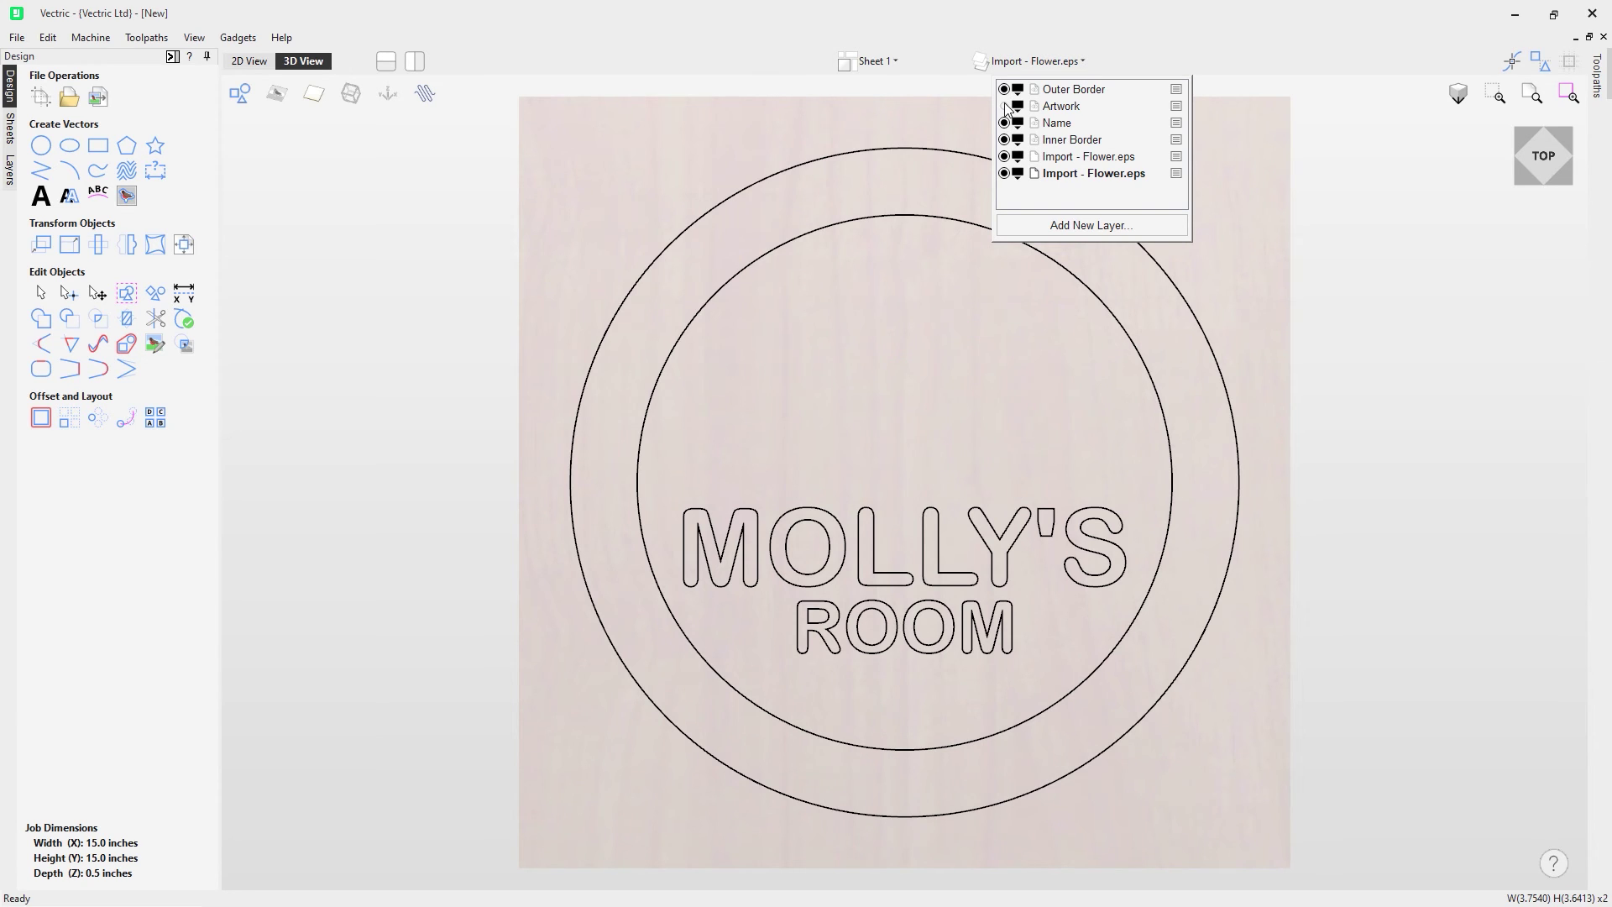
pyautogui.click(1005, 107)
pyautogui.click(1006, 123)
pyautogui.click(1005, 123)
pyautogui.click(1005, 139)
pyautogui.click(1006, 140)
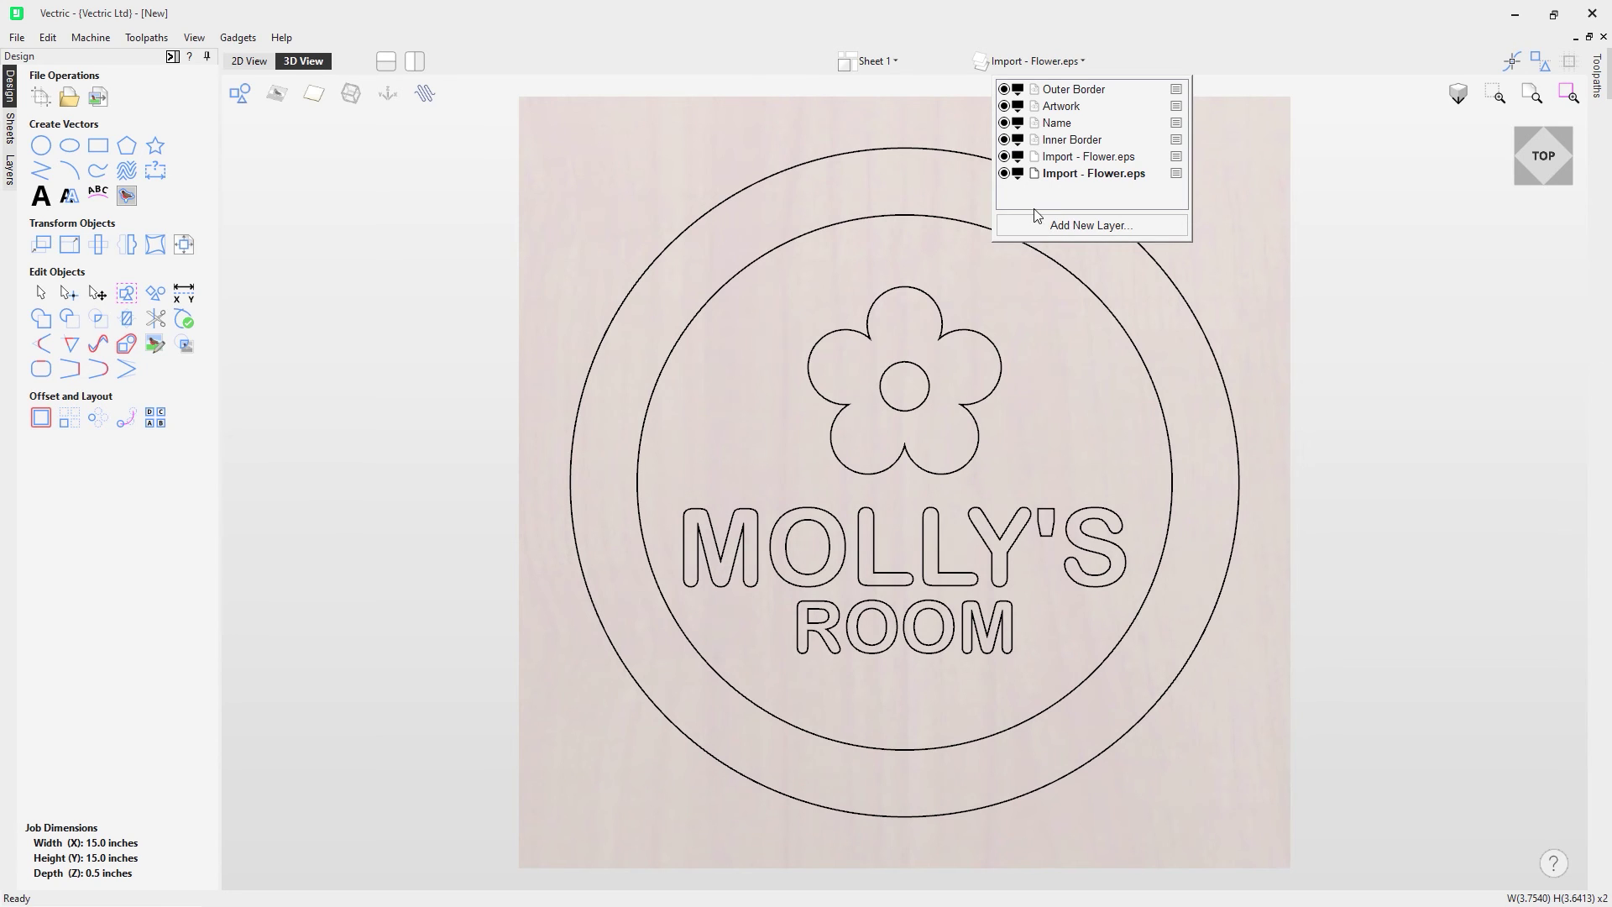
# Delete both leftover Import - Flower.eps layers and show the toolpaths list
pyautogui.click(1093, 157)
pyautogui.rightClick(1092, 158)
pyautogui.moveTo(1148, 286)
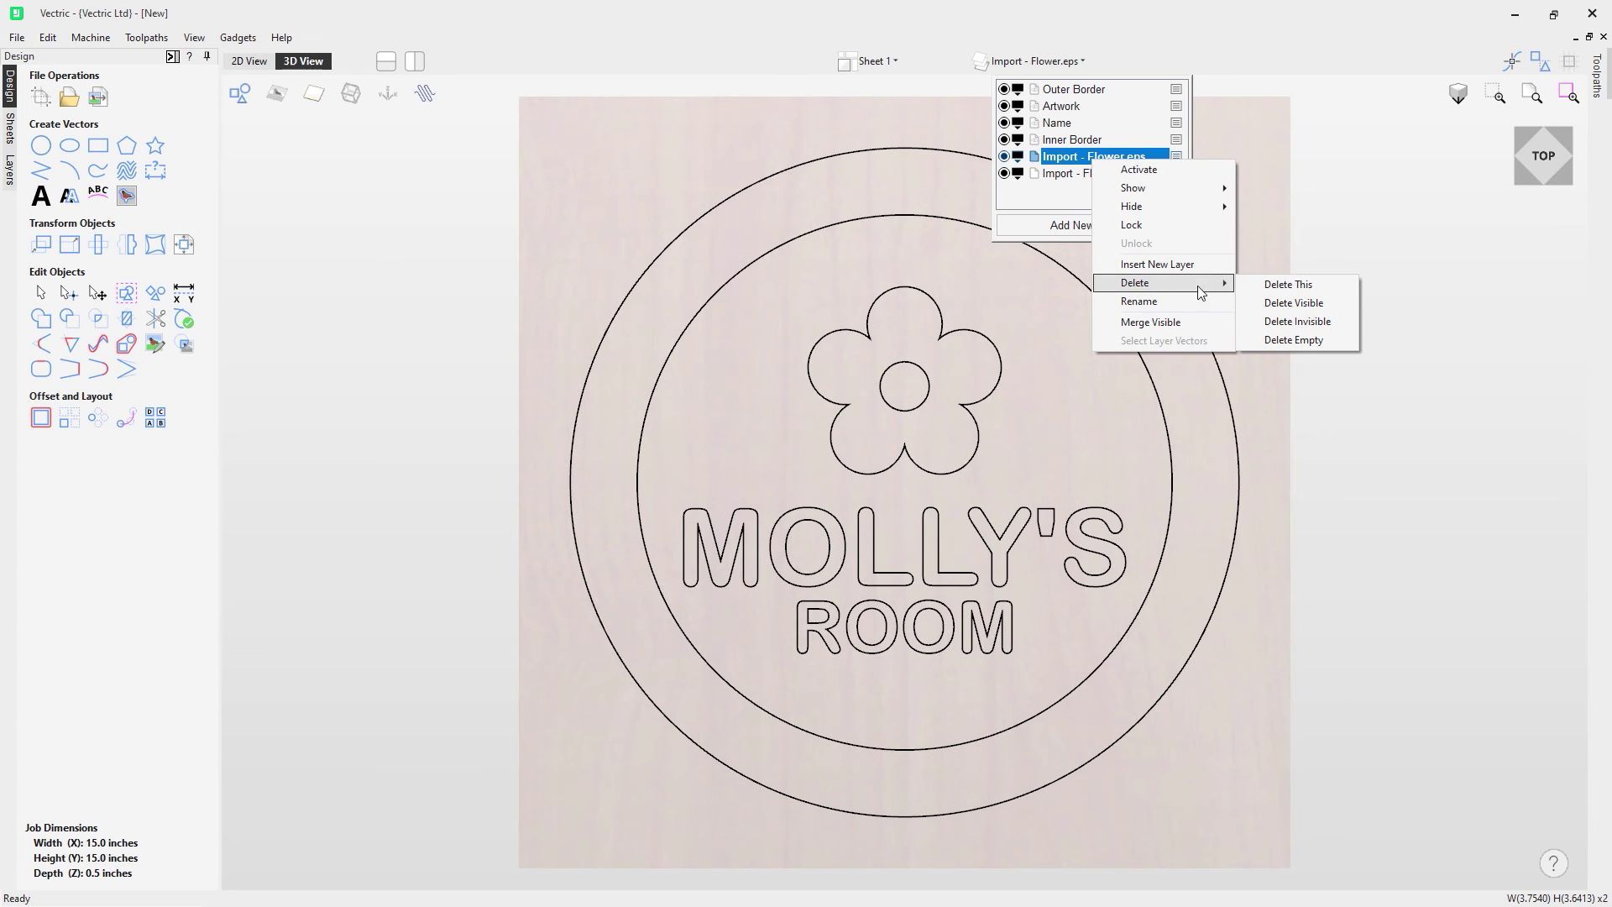
pyautogui.click(1276, 283)
pyautogui.rightClick(1093, 159)
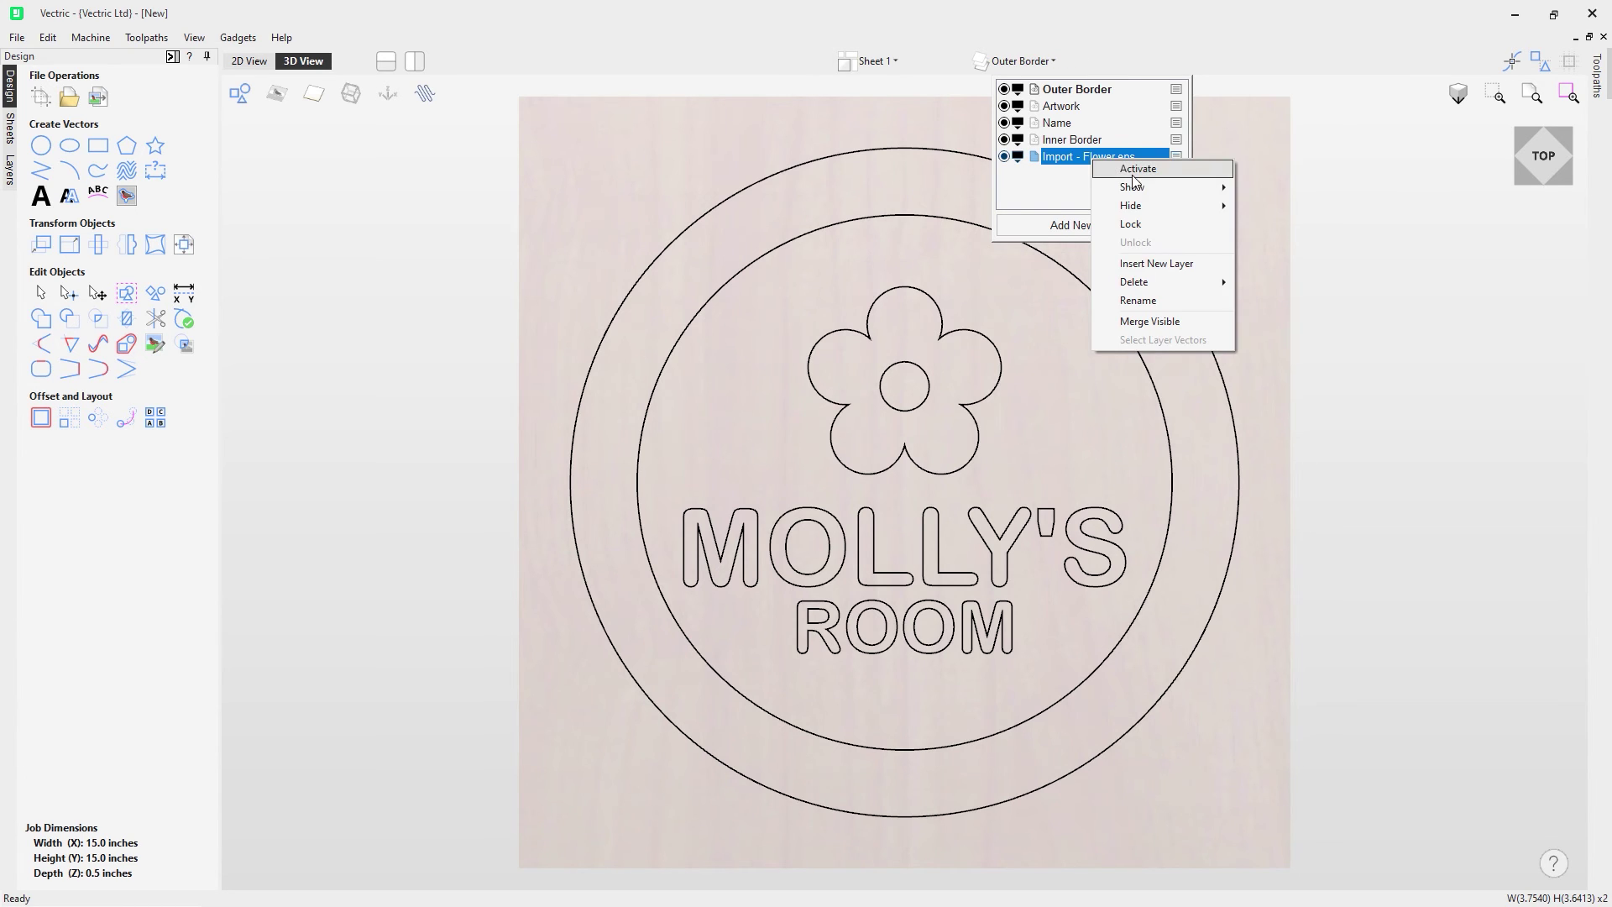
pyautogui.moveTo(1189, 283)
pyautogui.click(1259, 286)
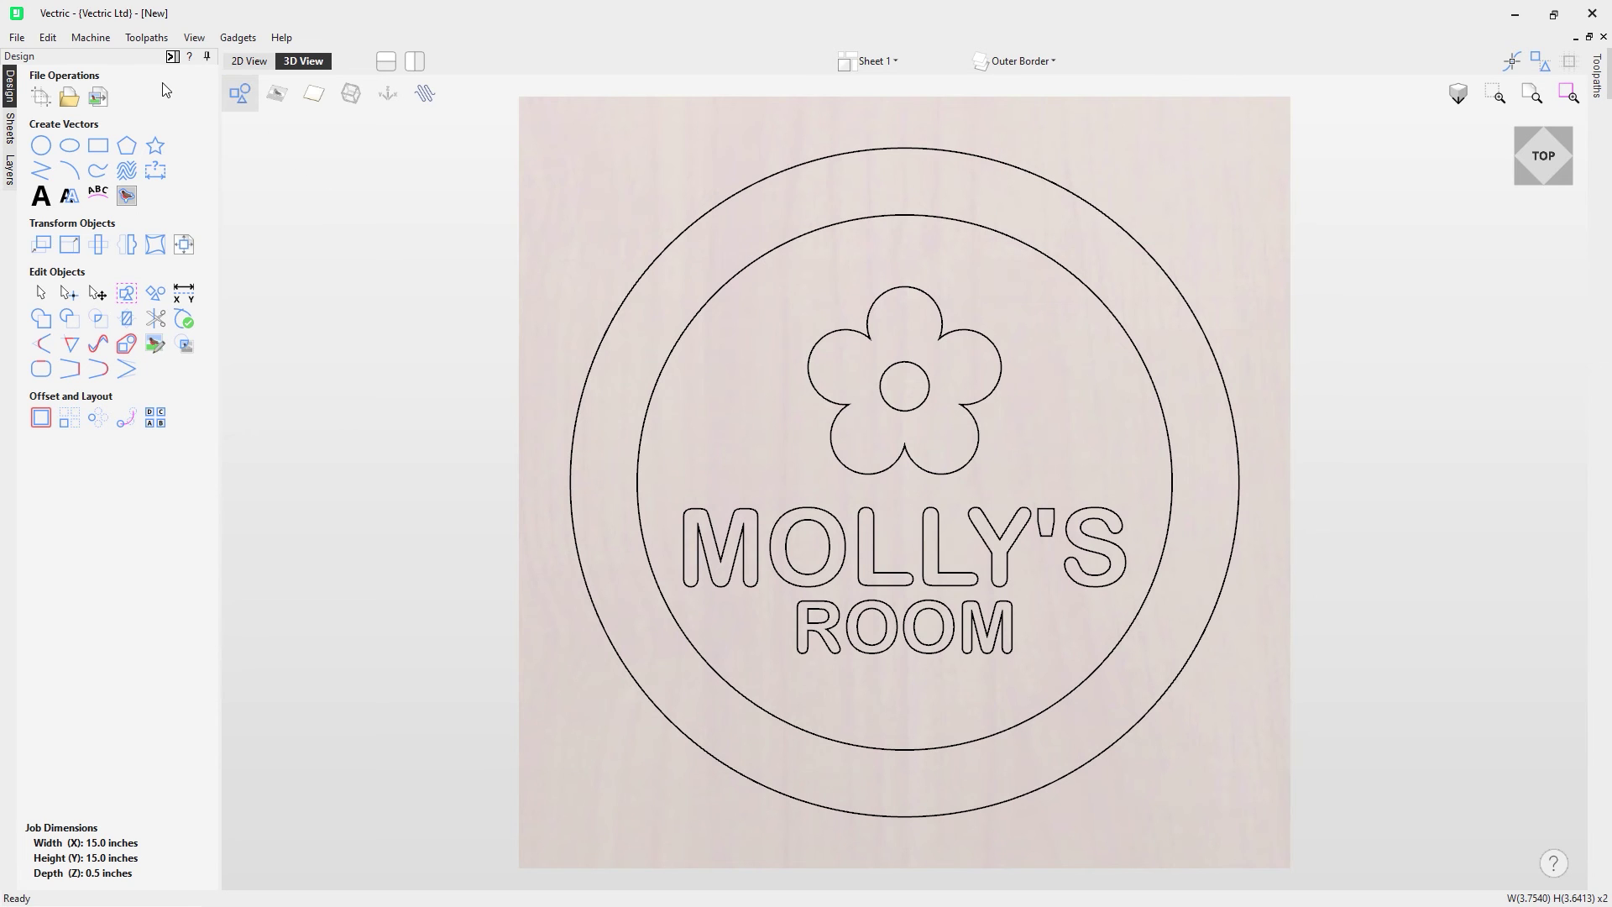
pyautogui.click(172, 57)
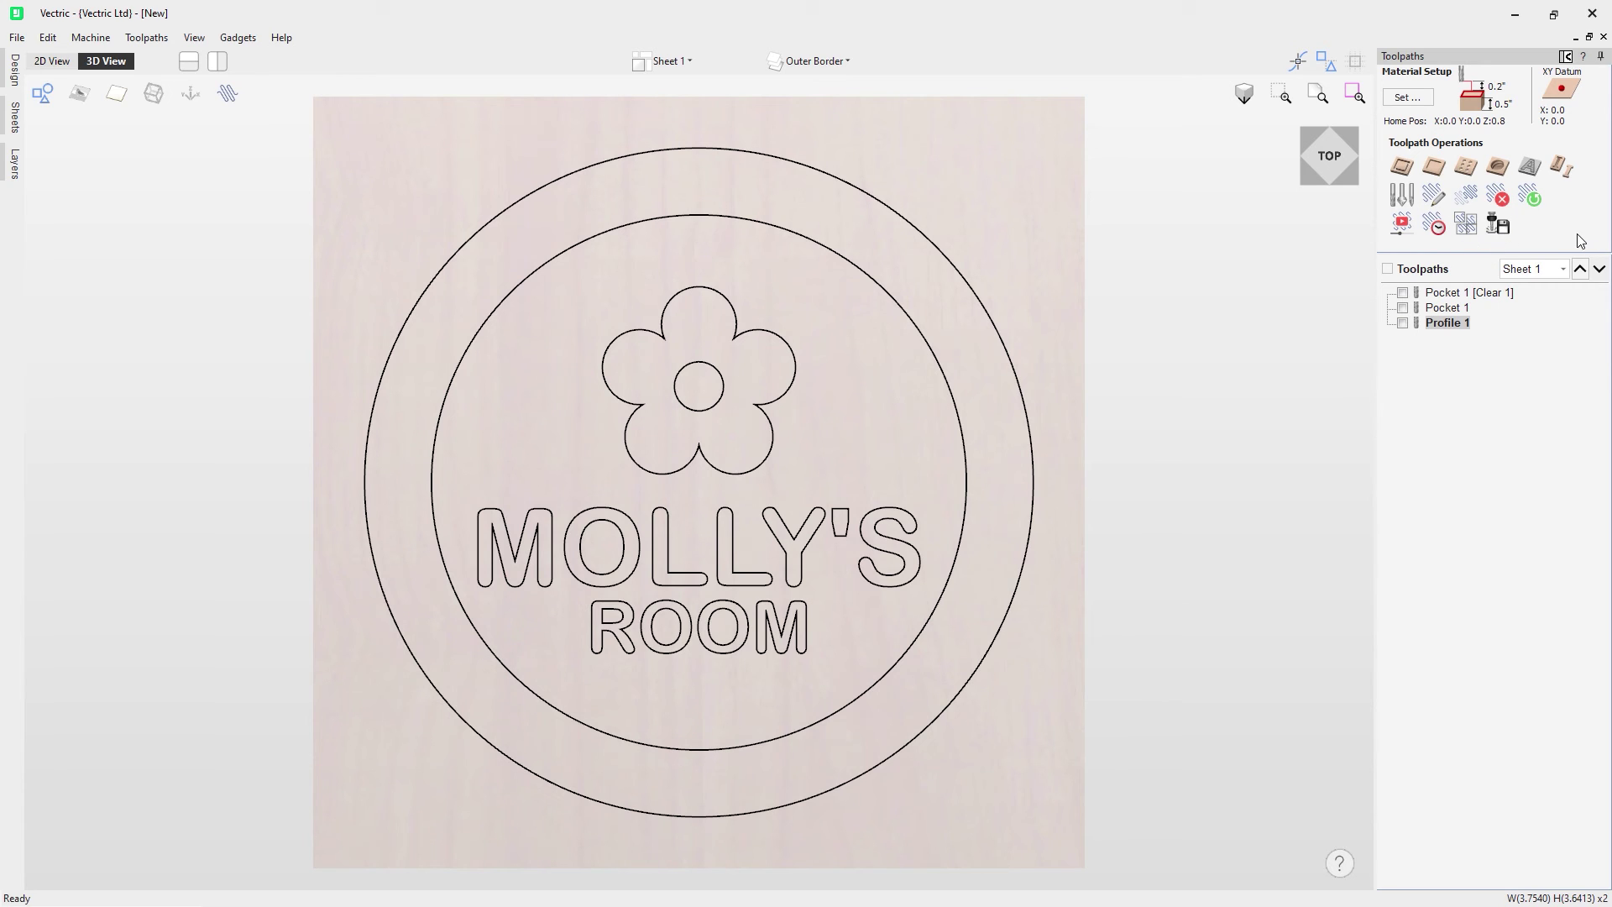
# Recalculate all three toolpaths for the flower design and bring up Preview Toolpaths
pyautogui.click(1532, 200)
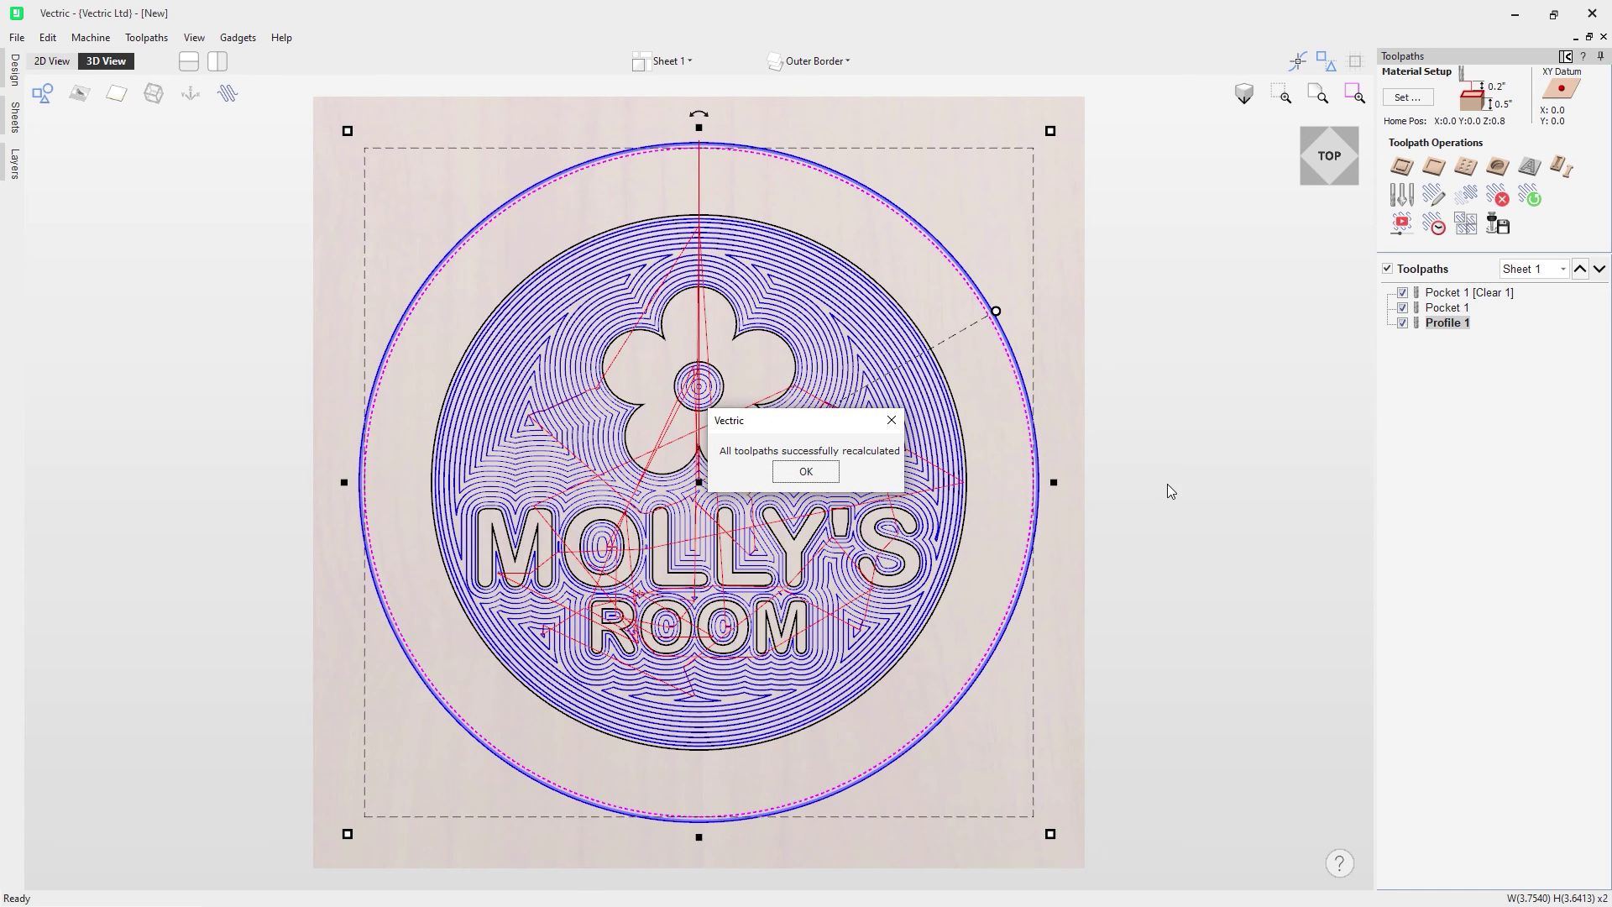
pyautogui.click(806, 472)
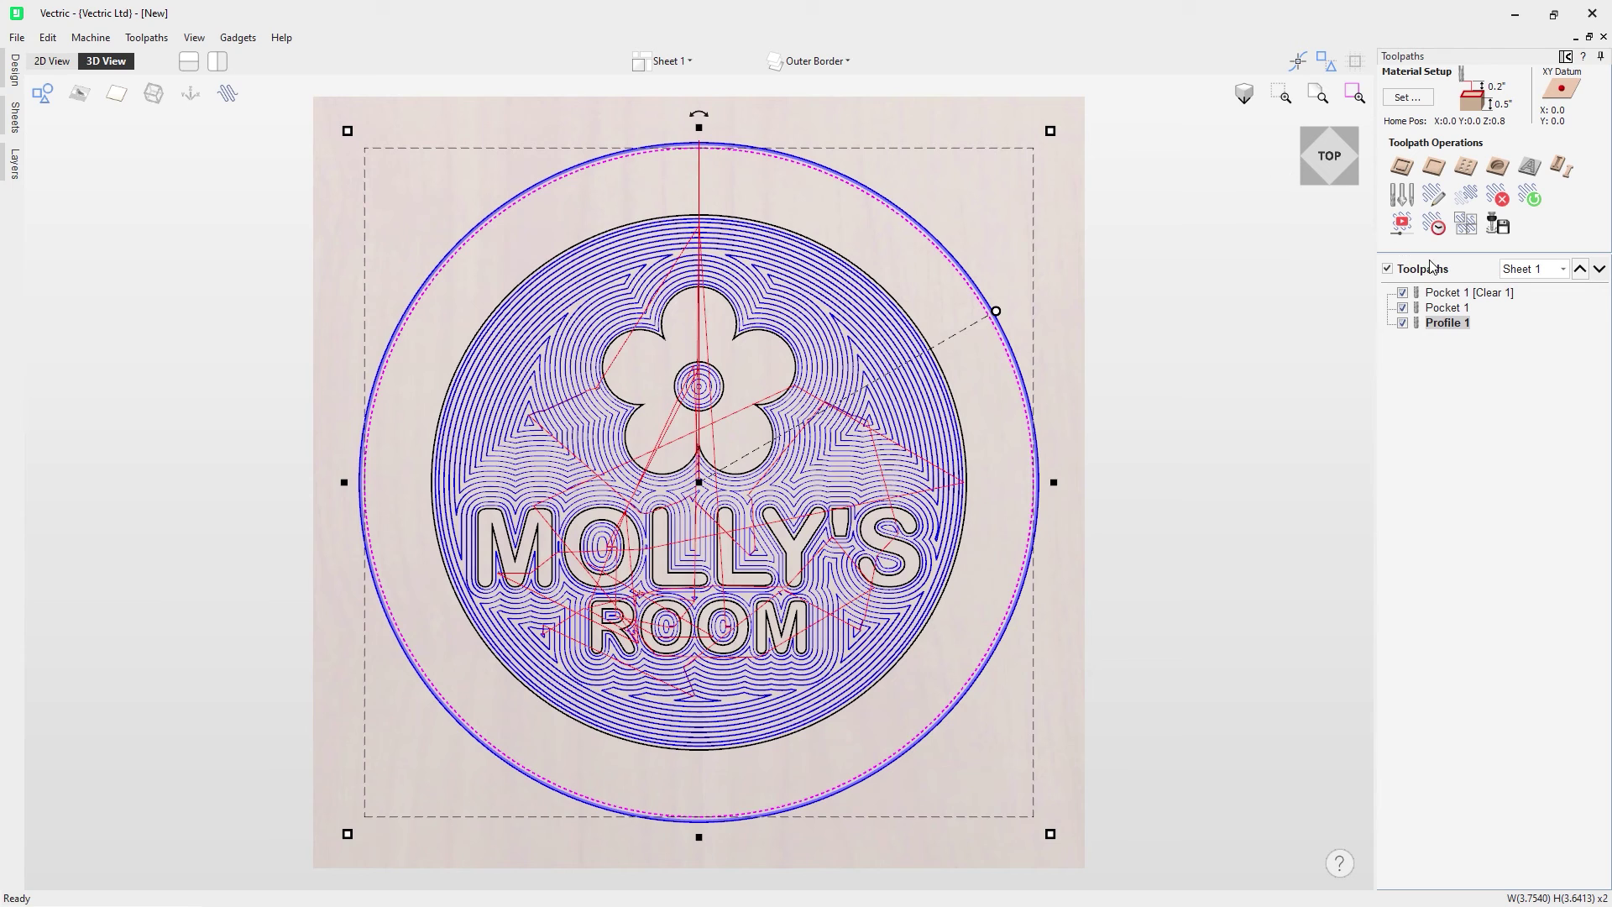
pyautogui.click(1402, 223)
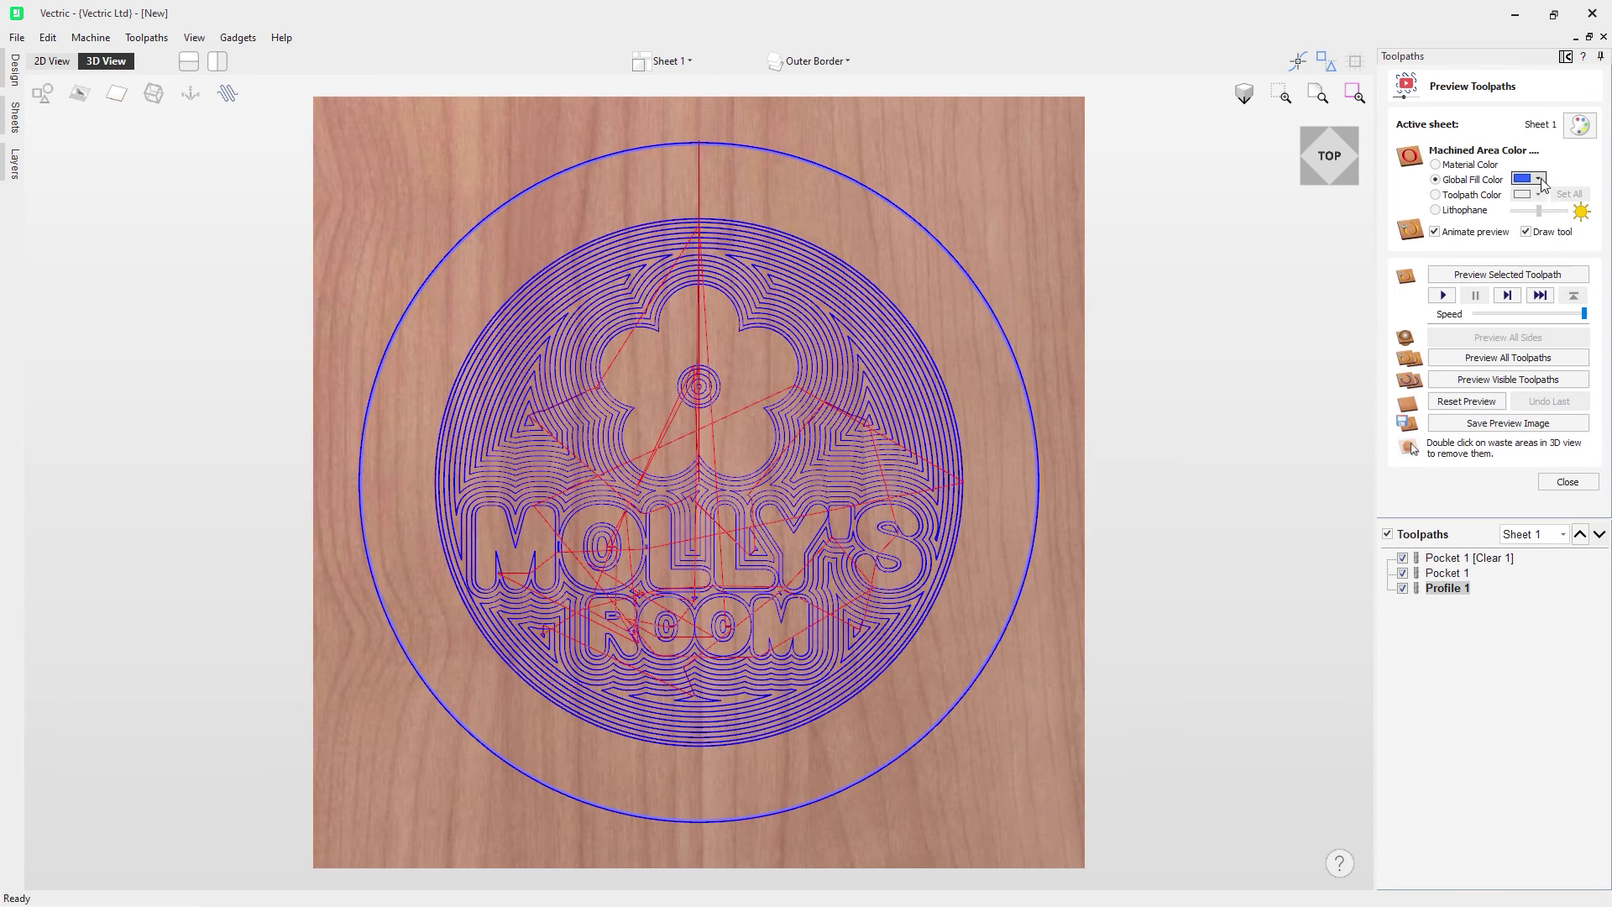
# Preview all toolpaths in lilac, remove the square waste, and tilt the view to inspect
pyautogui.click(1540, 181)
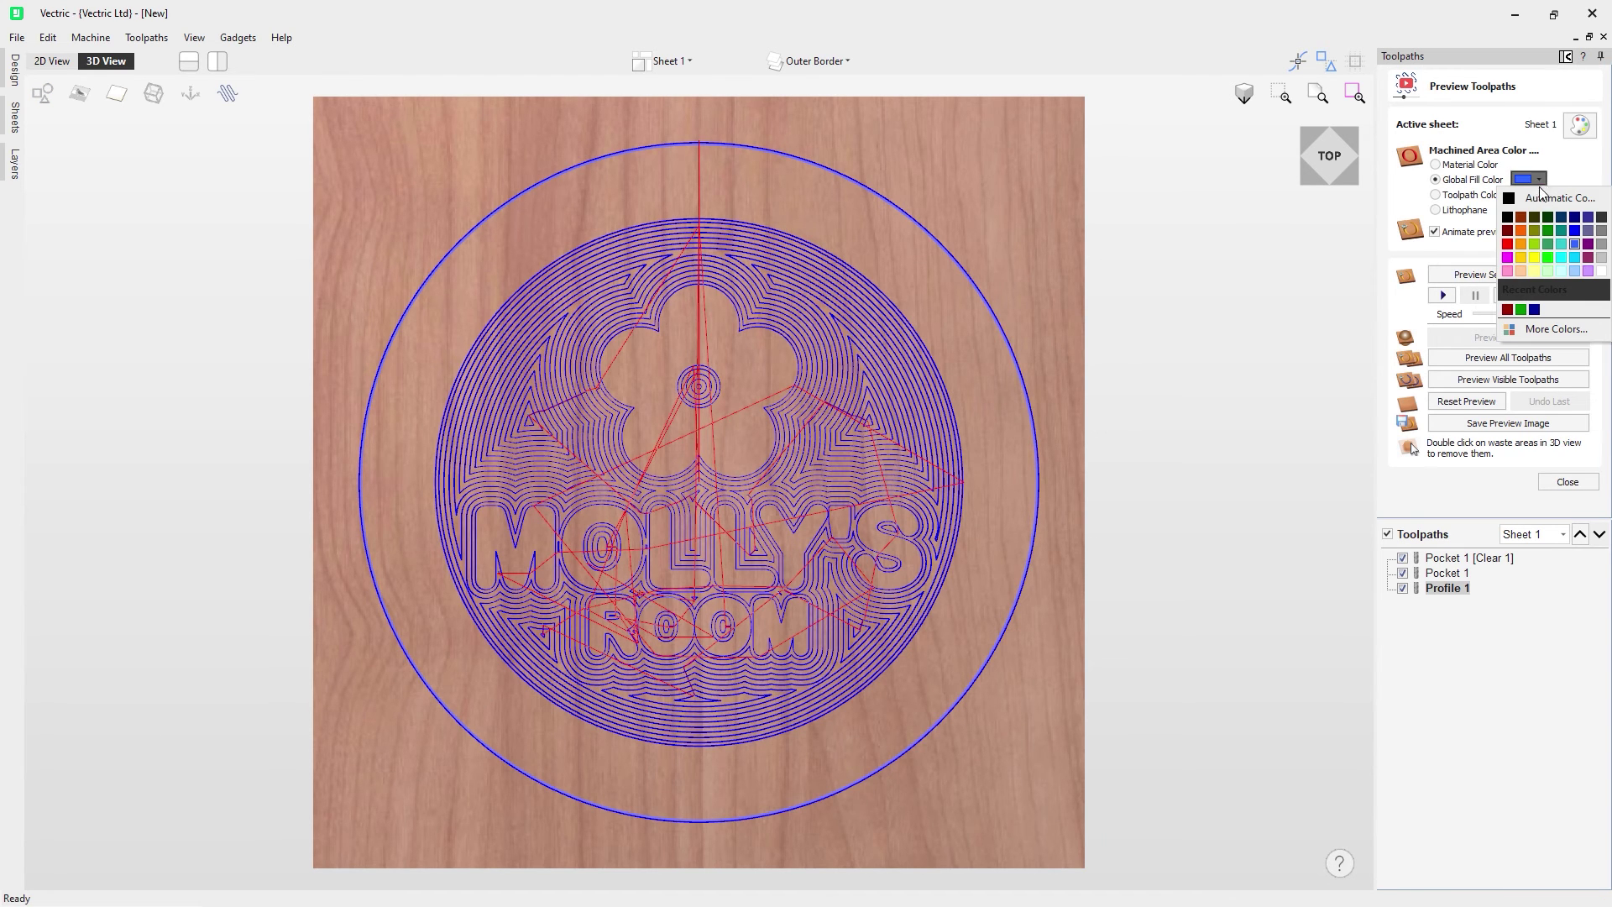
pyautogui.click(1588, 271)
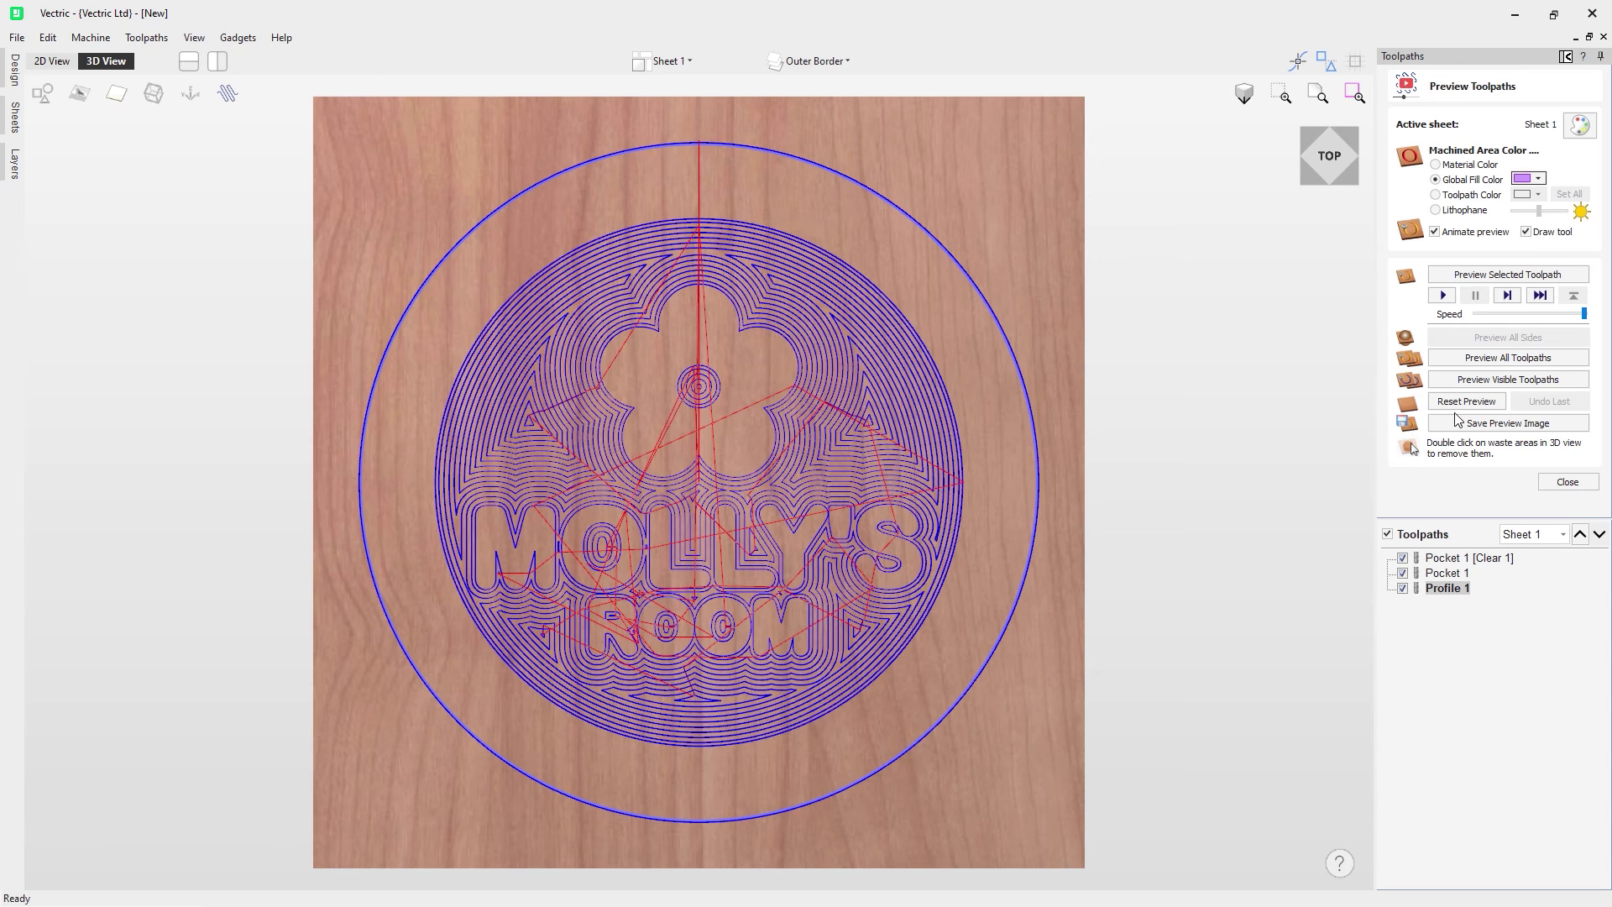
pyautogui.click(1502, 364)
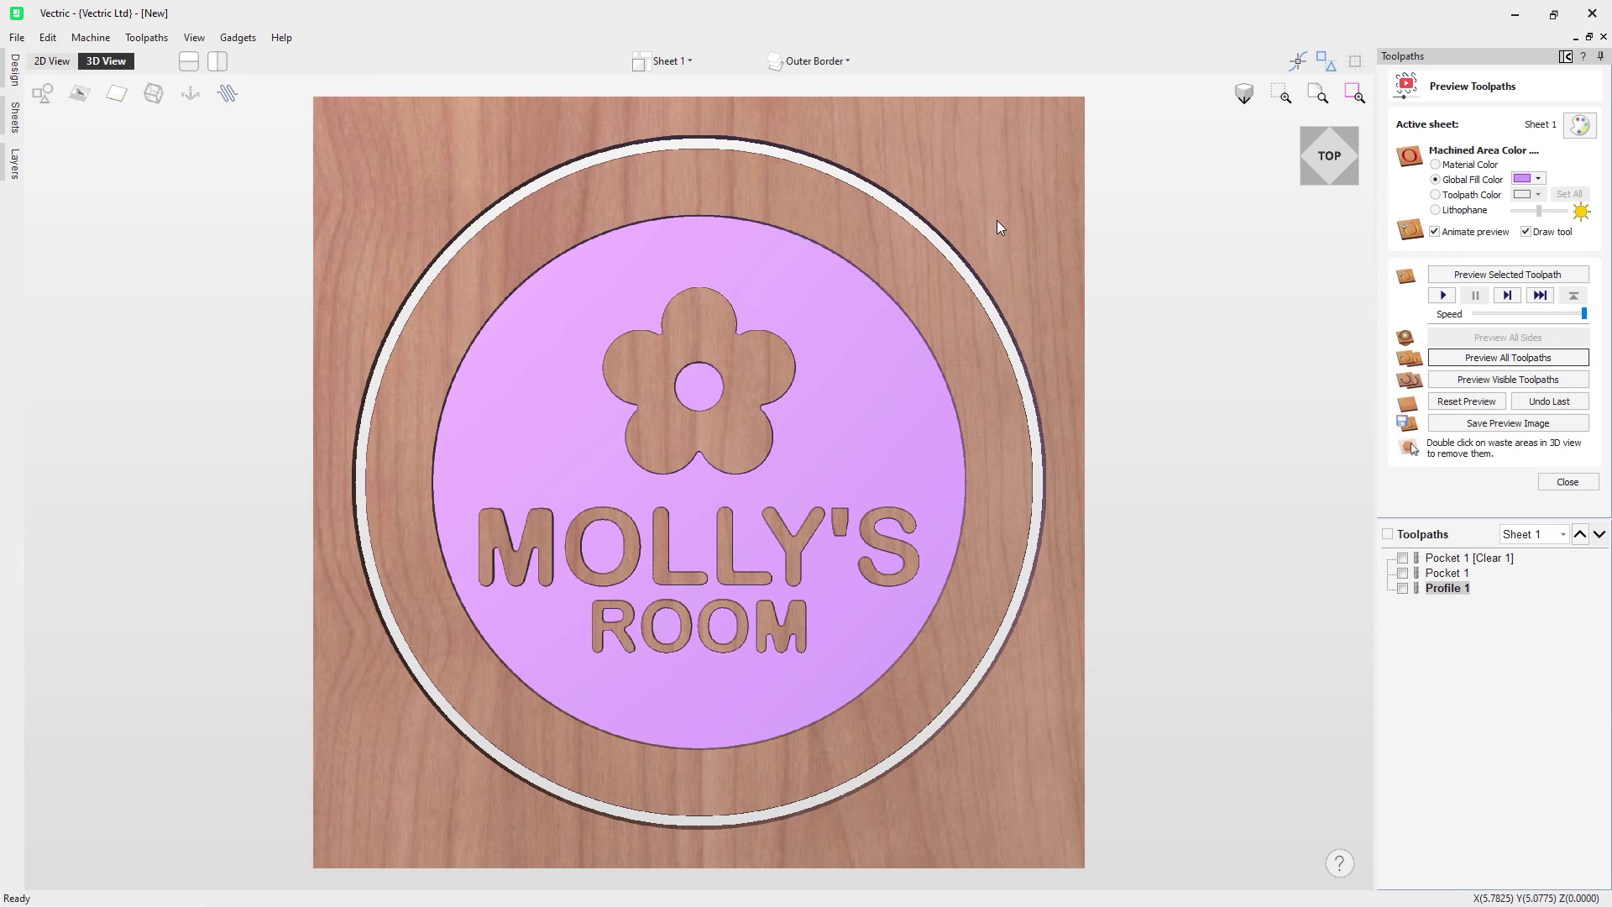
pyautogui.doubleClick(1053, 583)
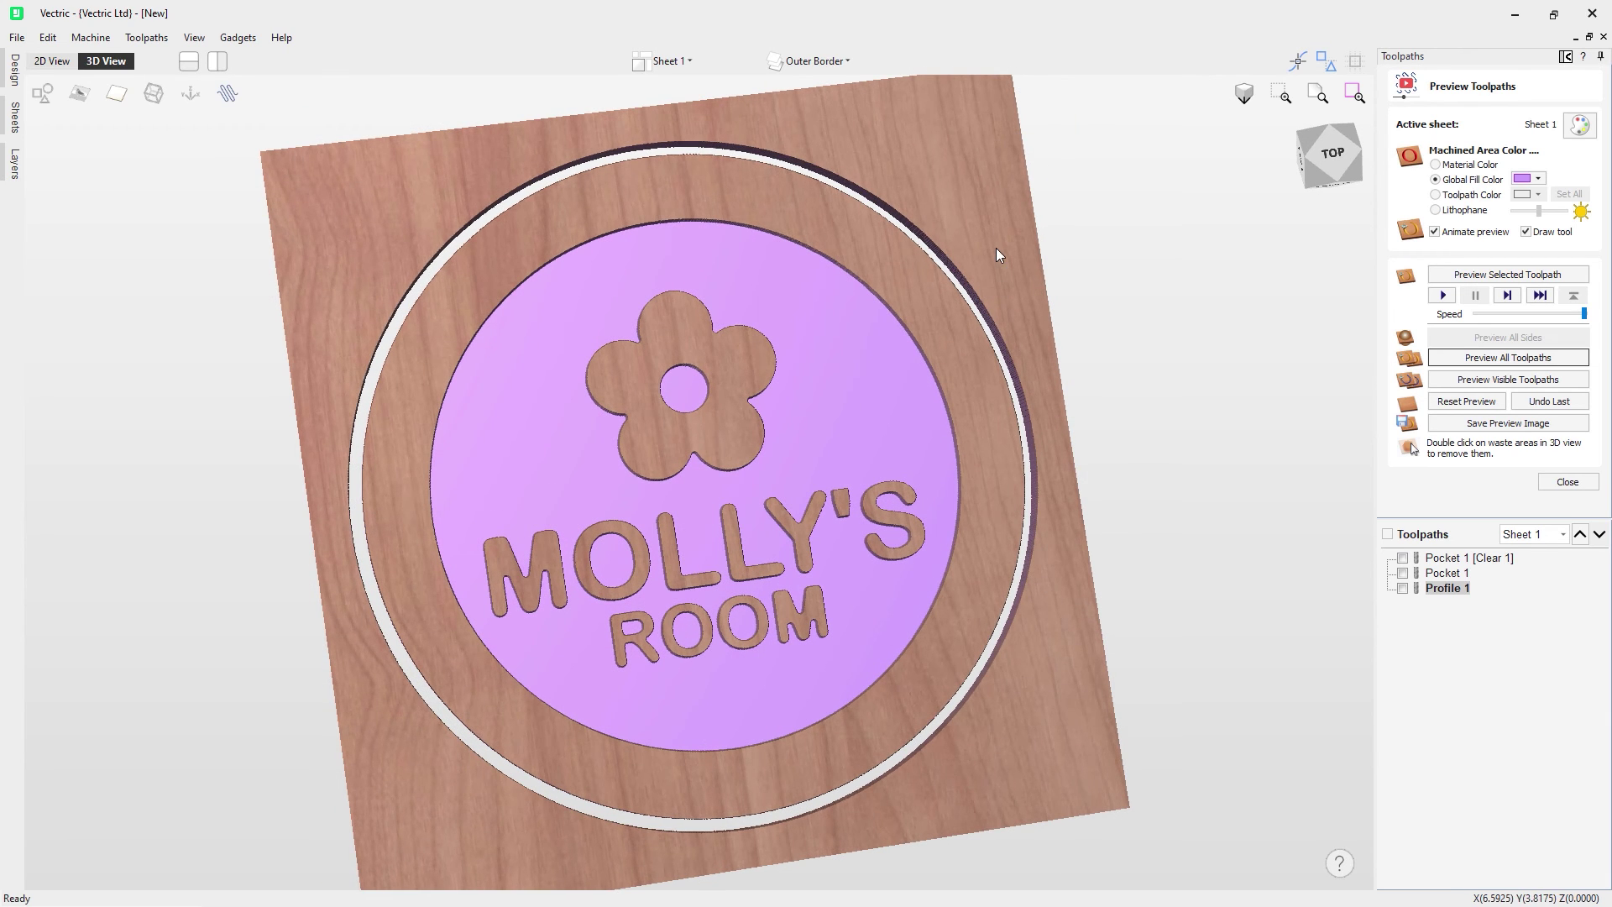
pyautogui.moveTo(996, 248); pyautogui.dragTo(986, 270)
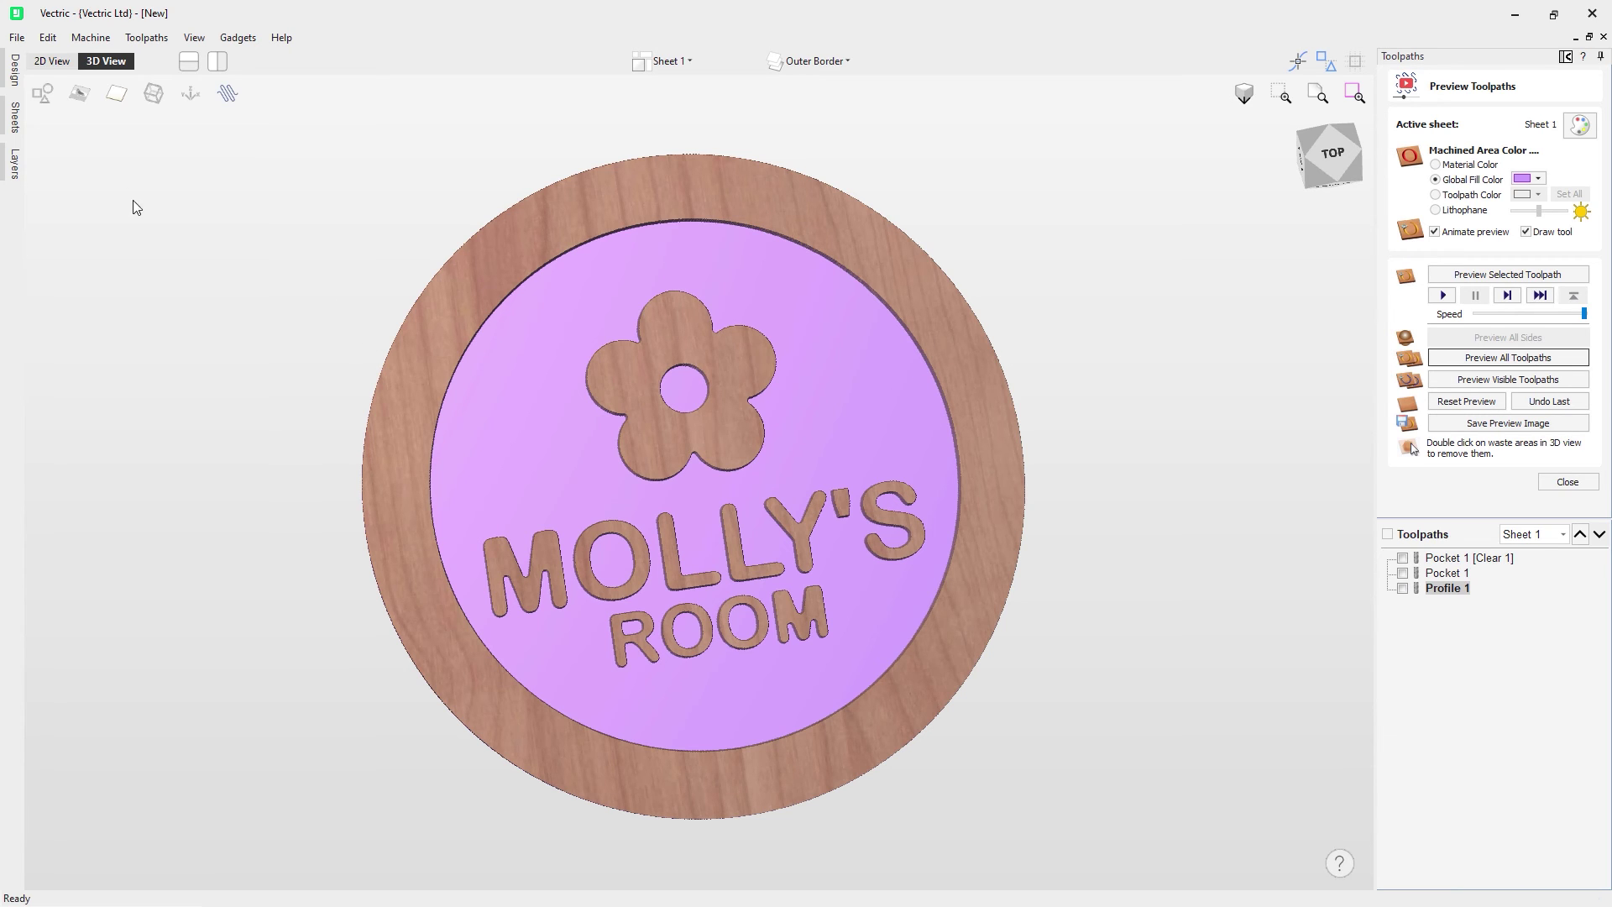
pyautogui.click(18, 39)
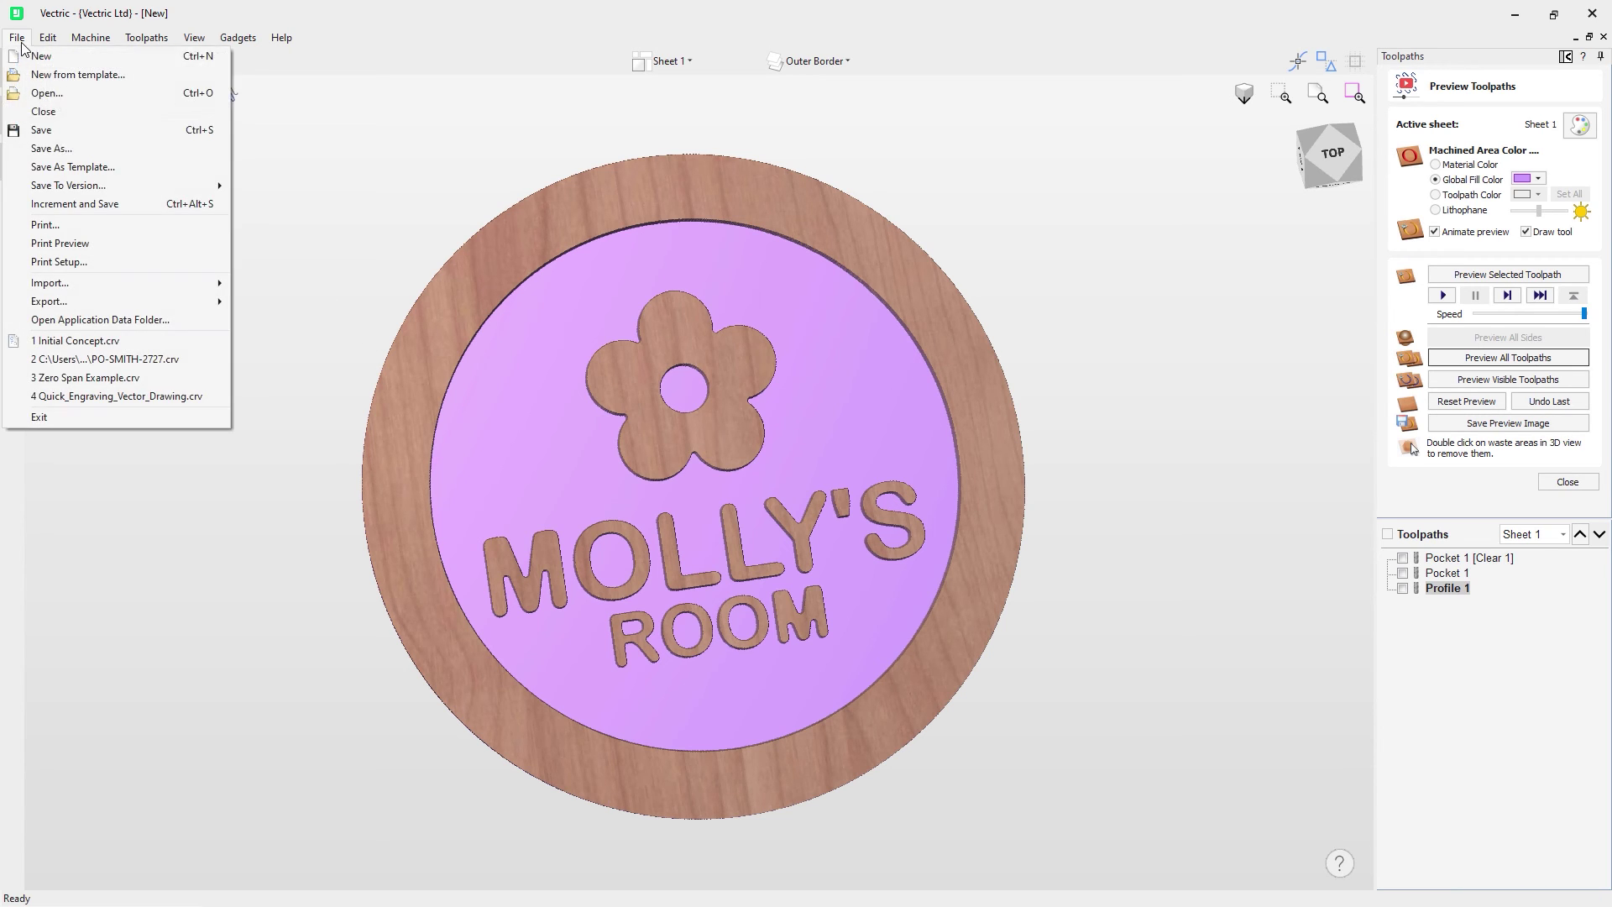
# Save the job as Molly.crv in the Kids Bedroom Signs folder
pyautogui.click(78, 149)
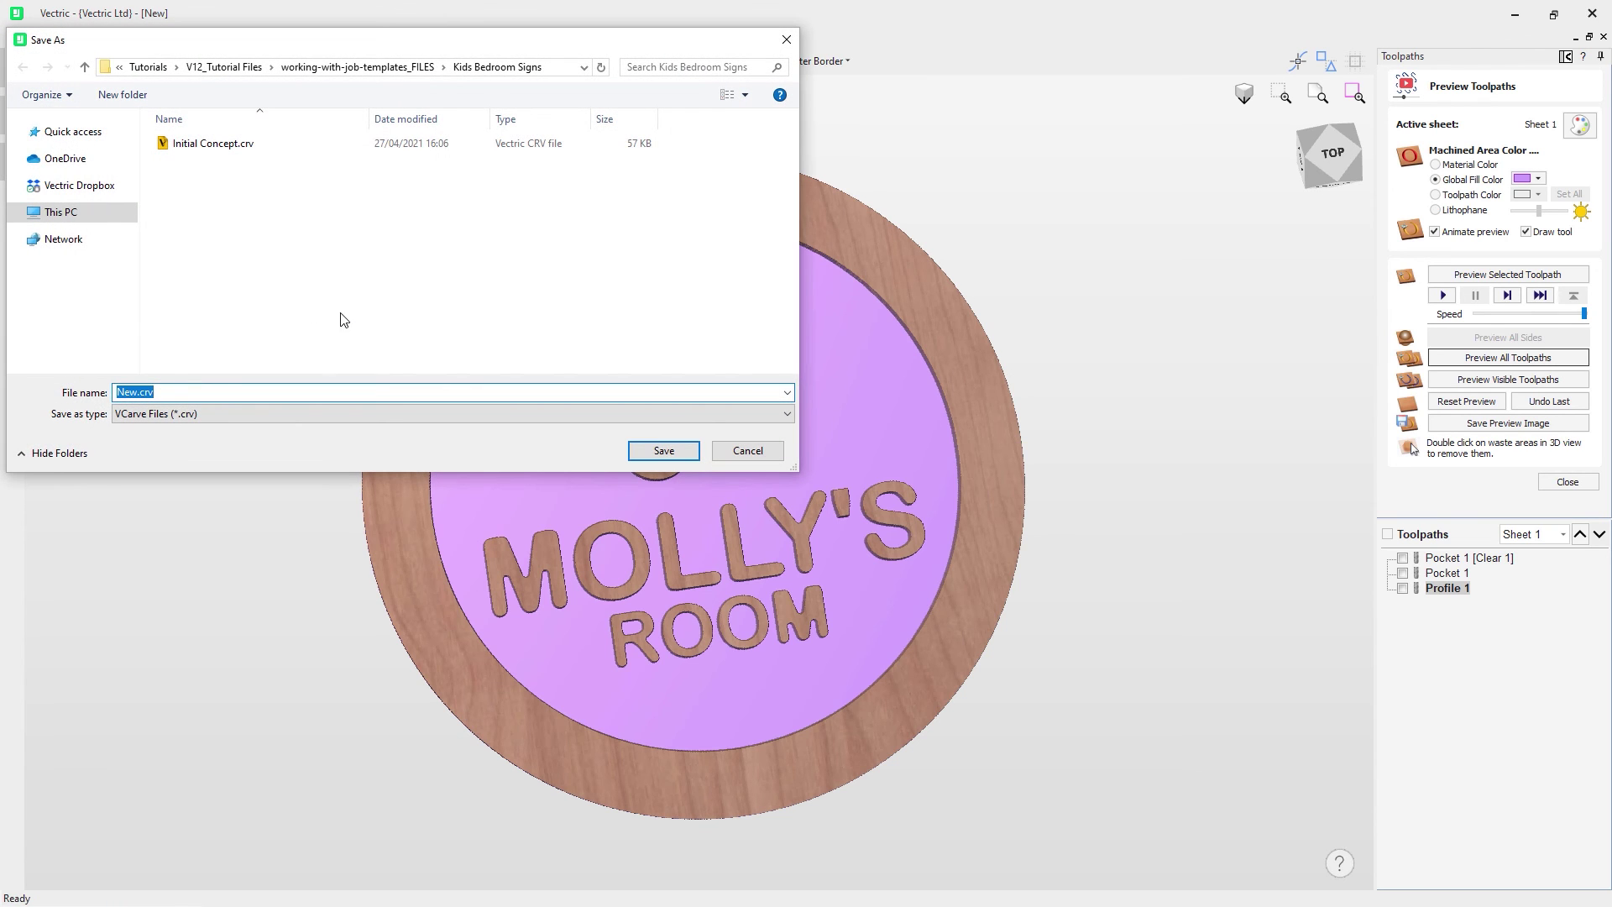
pyautogui.click(138, 392)
pyautogui.press('BackSpace')
pyautogui.press('BackSpace')
pyautogui.write('Molly')
pyautogui.click(662, 451)
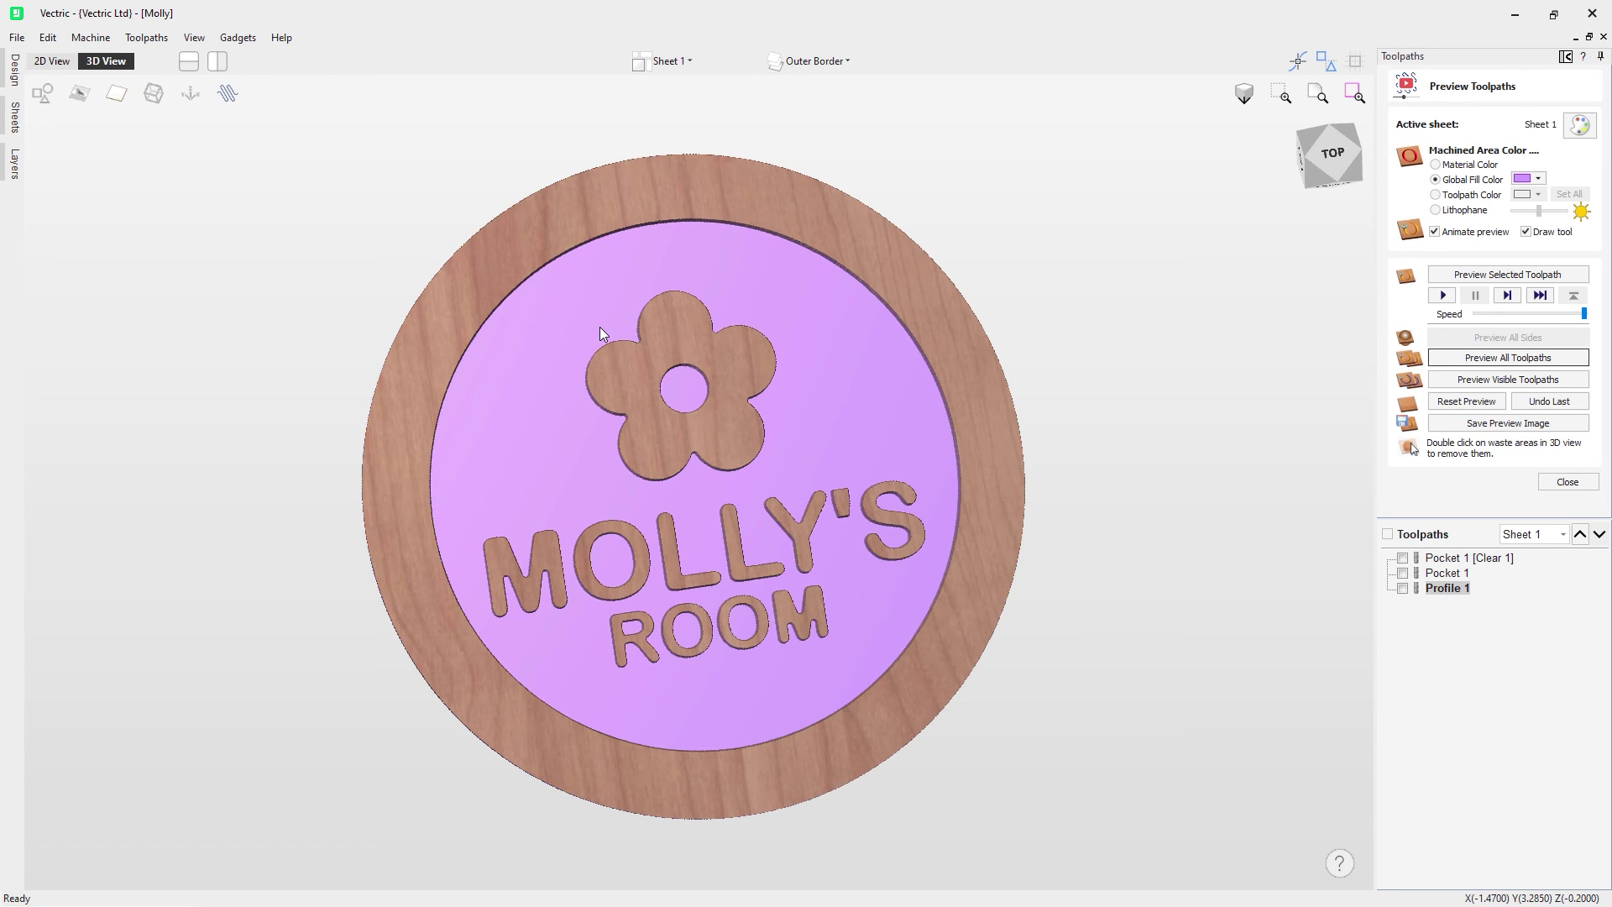
pyautogui.click(17, 38)
# Close Molly and start a new job from Bedroom Sign.crvt, selecting the REX'S text
pyautogui.click(43, 111)
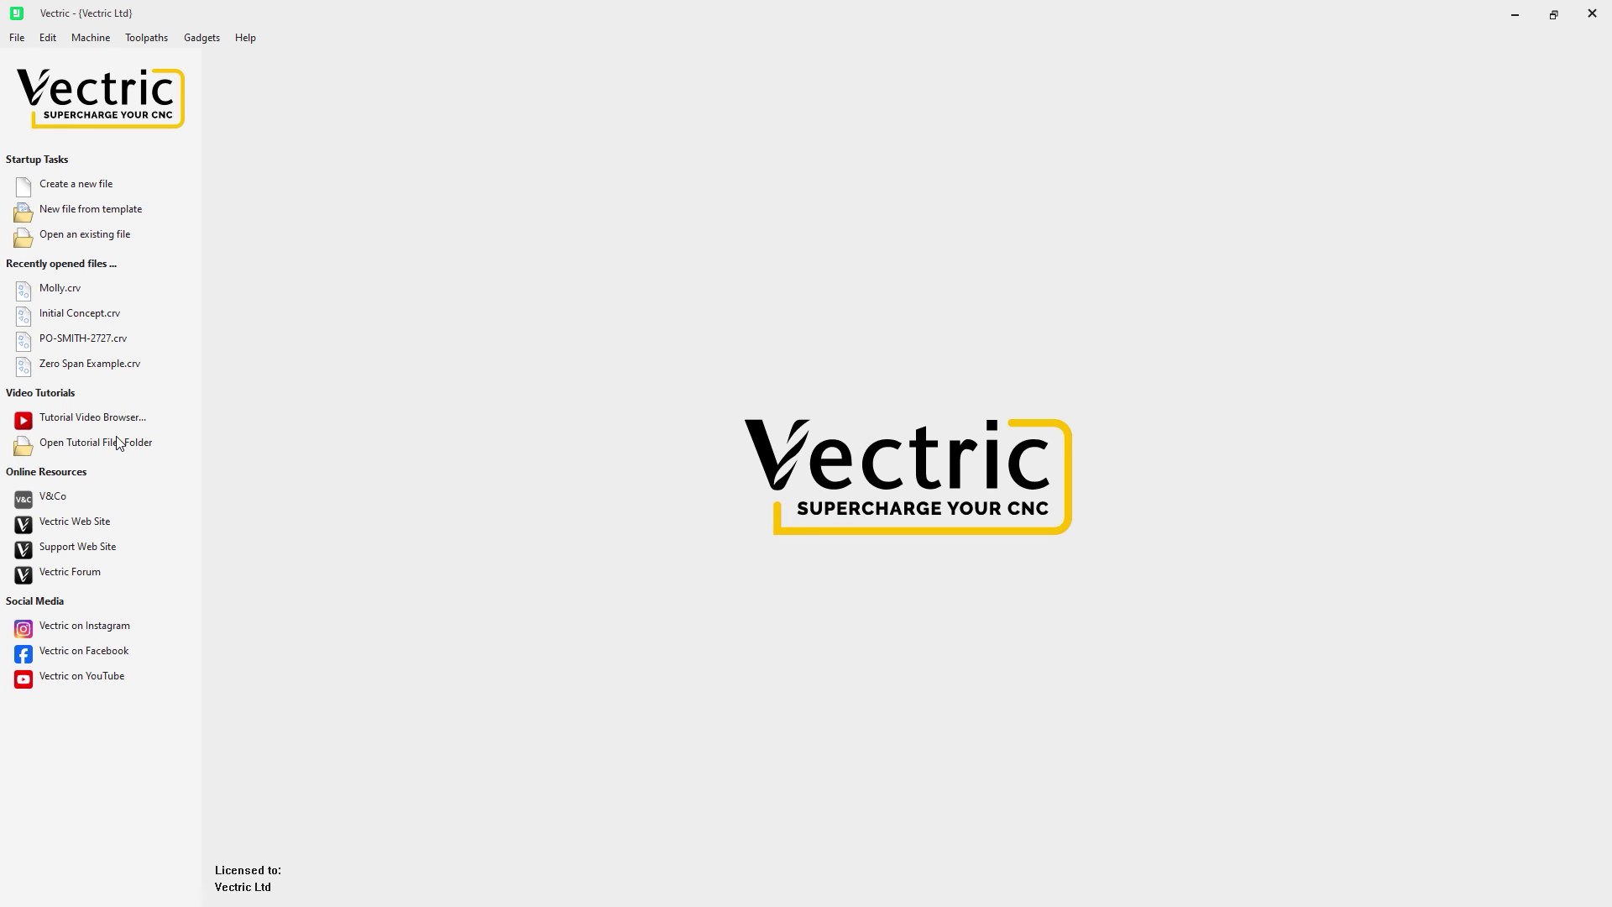
pyautogui.click(124, 212)
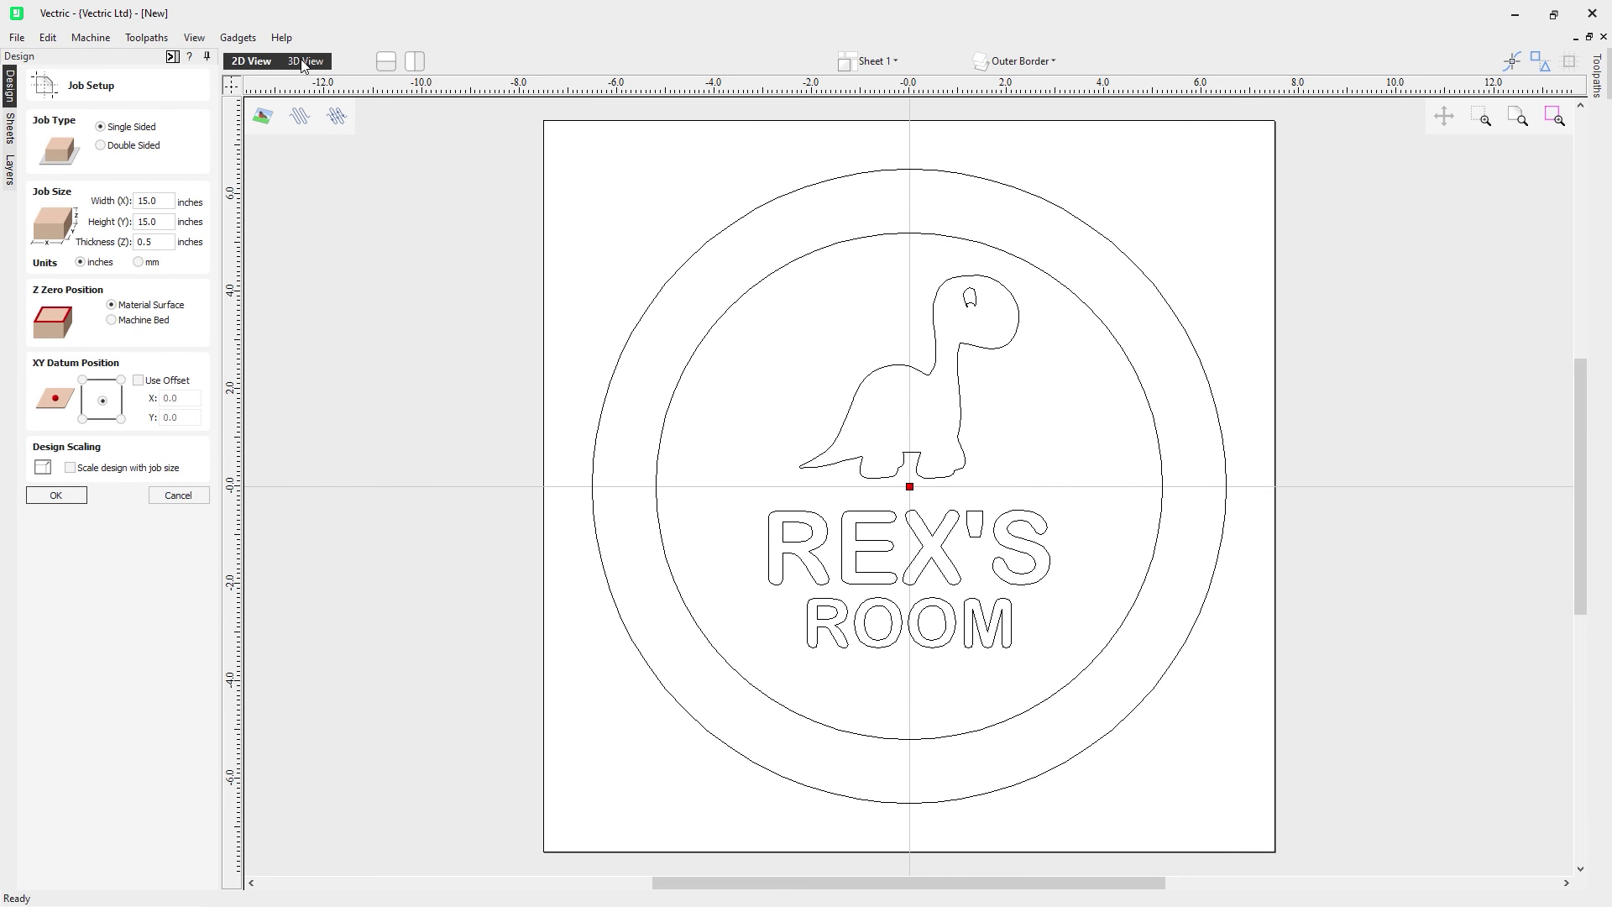
pyautogui.click(303, 62)
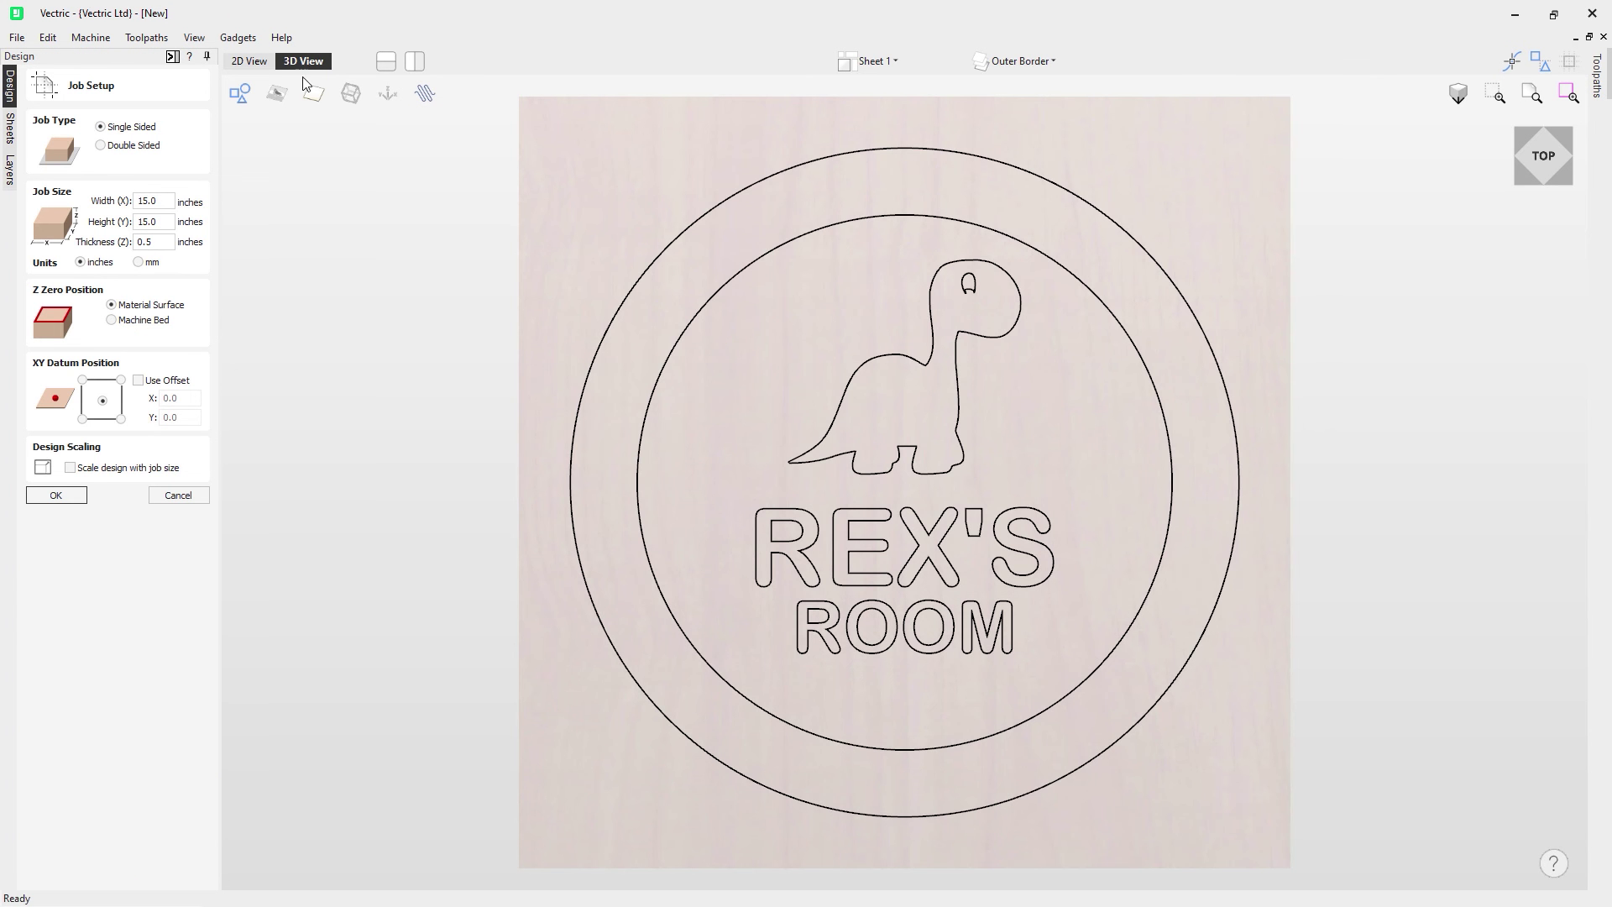
pyautogui.click(78, 502)
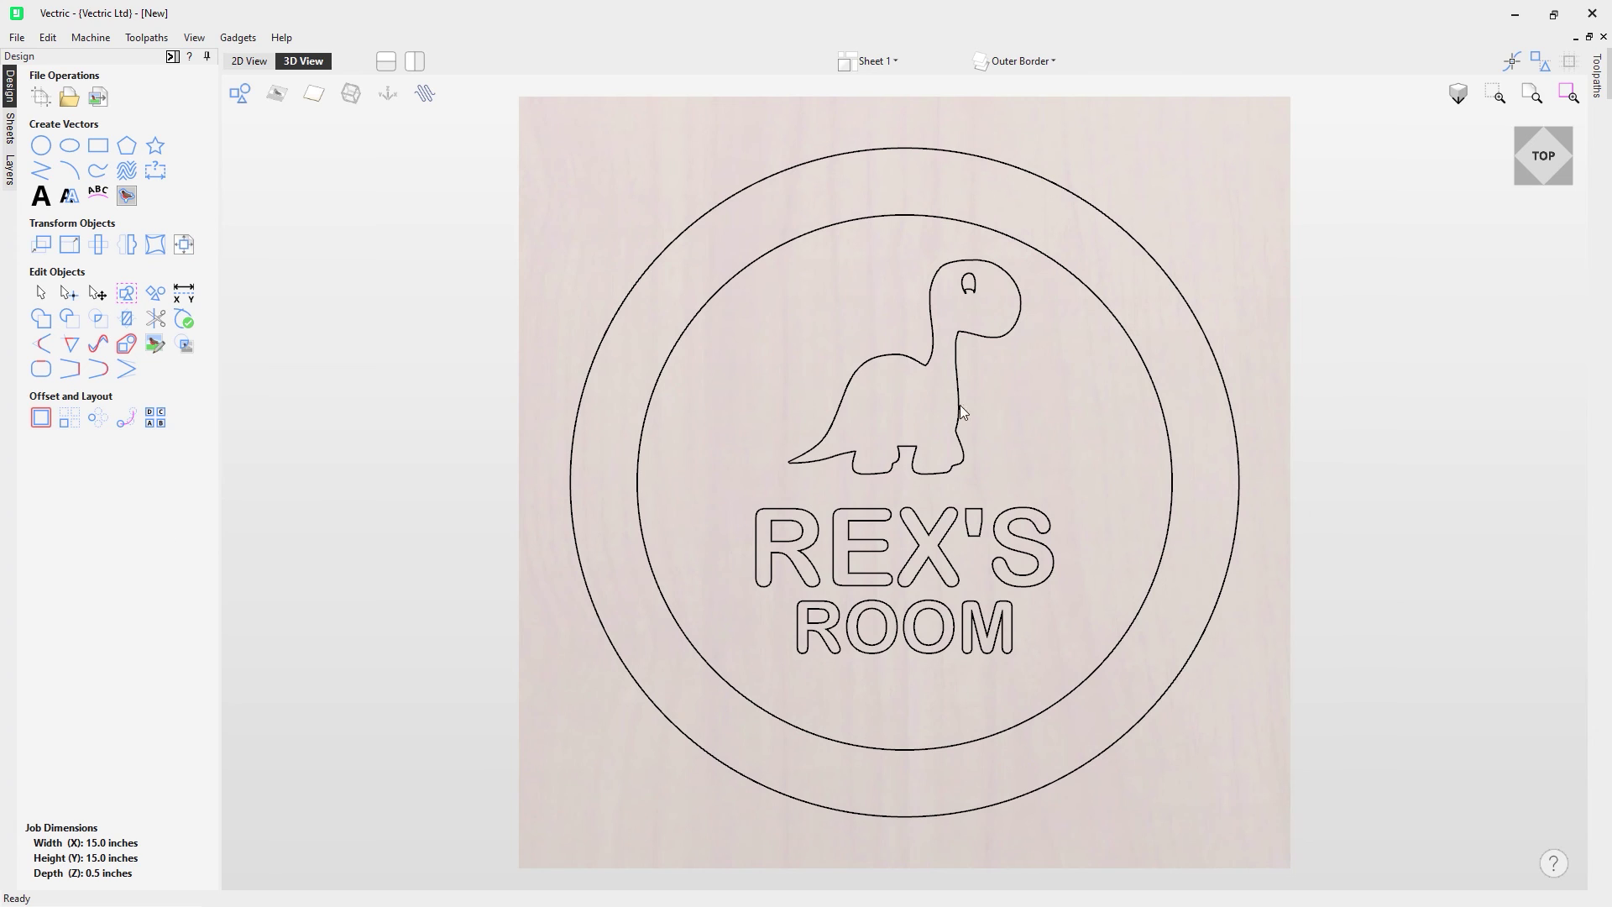
pyautogui.click(914, 544)
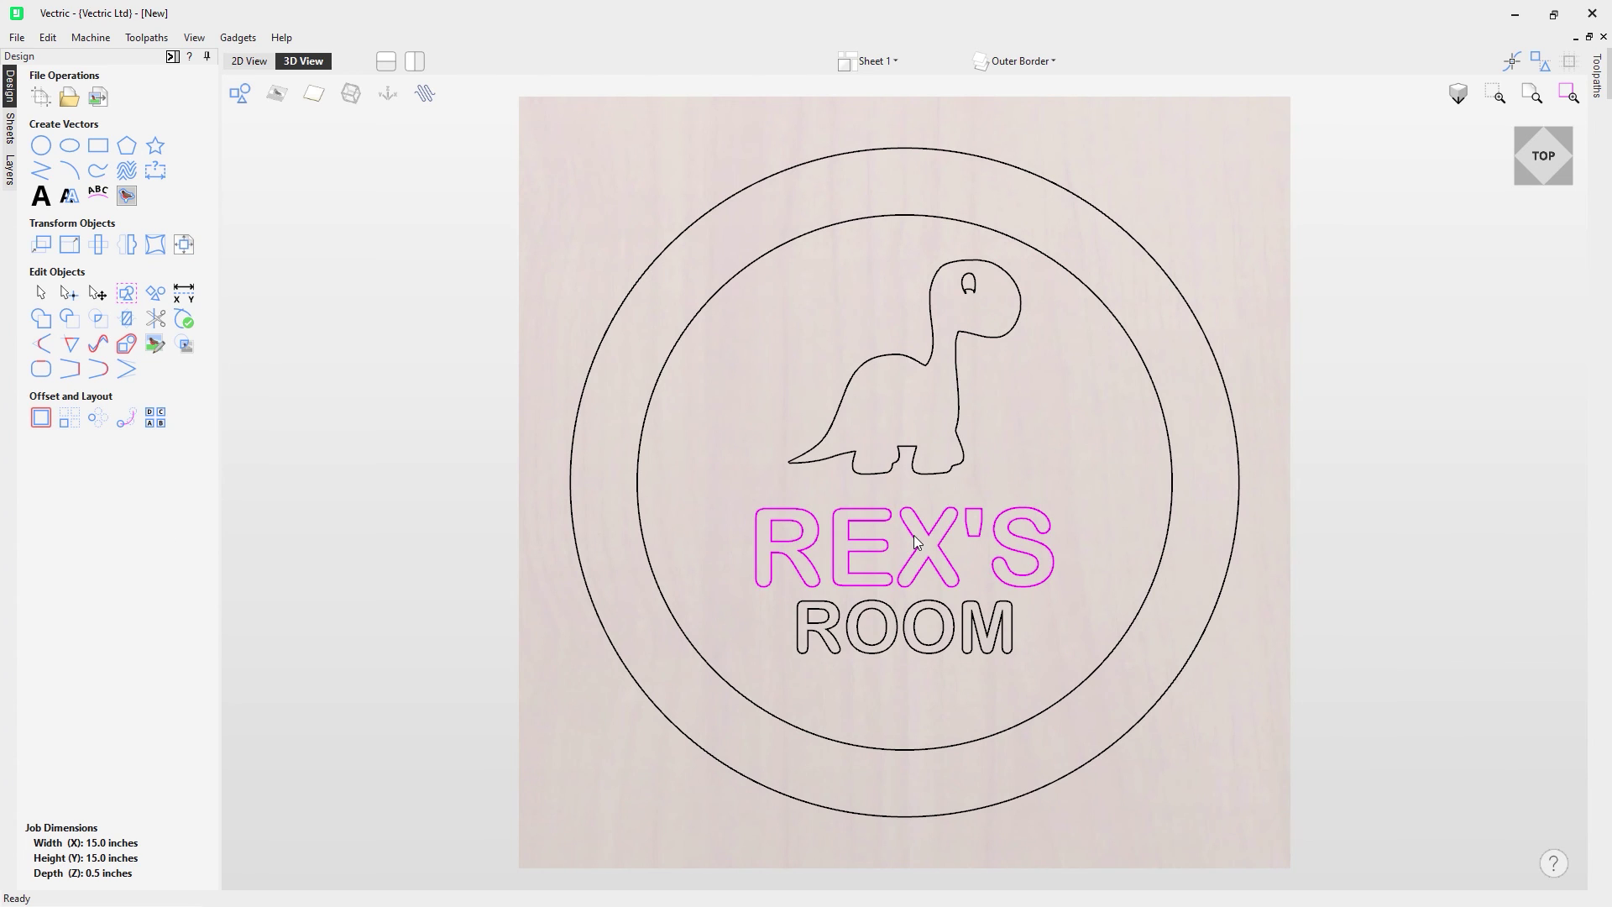
# Change the name text from REX'S to JOJO'S and select the dinosaur artwork
pyautogui.click(42, 198)
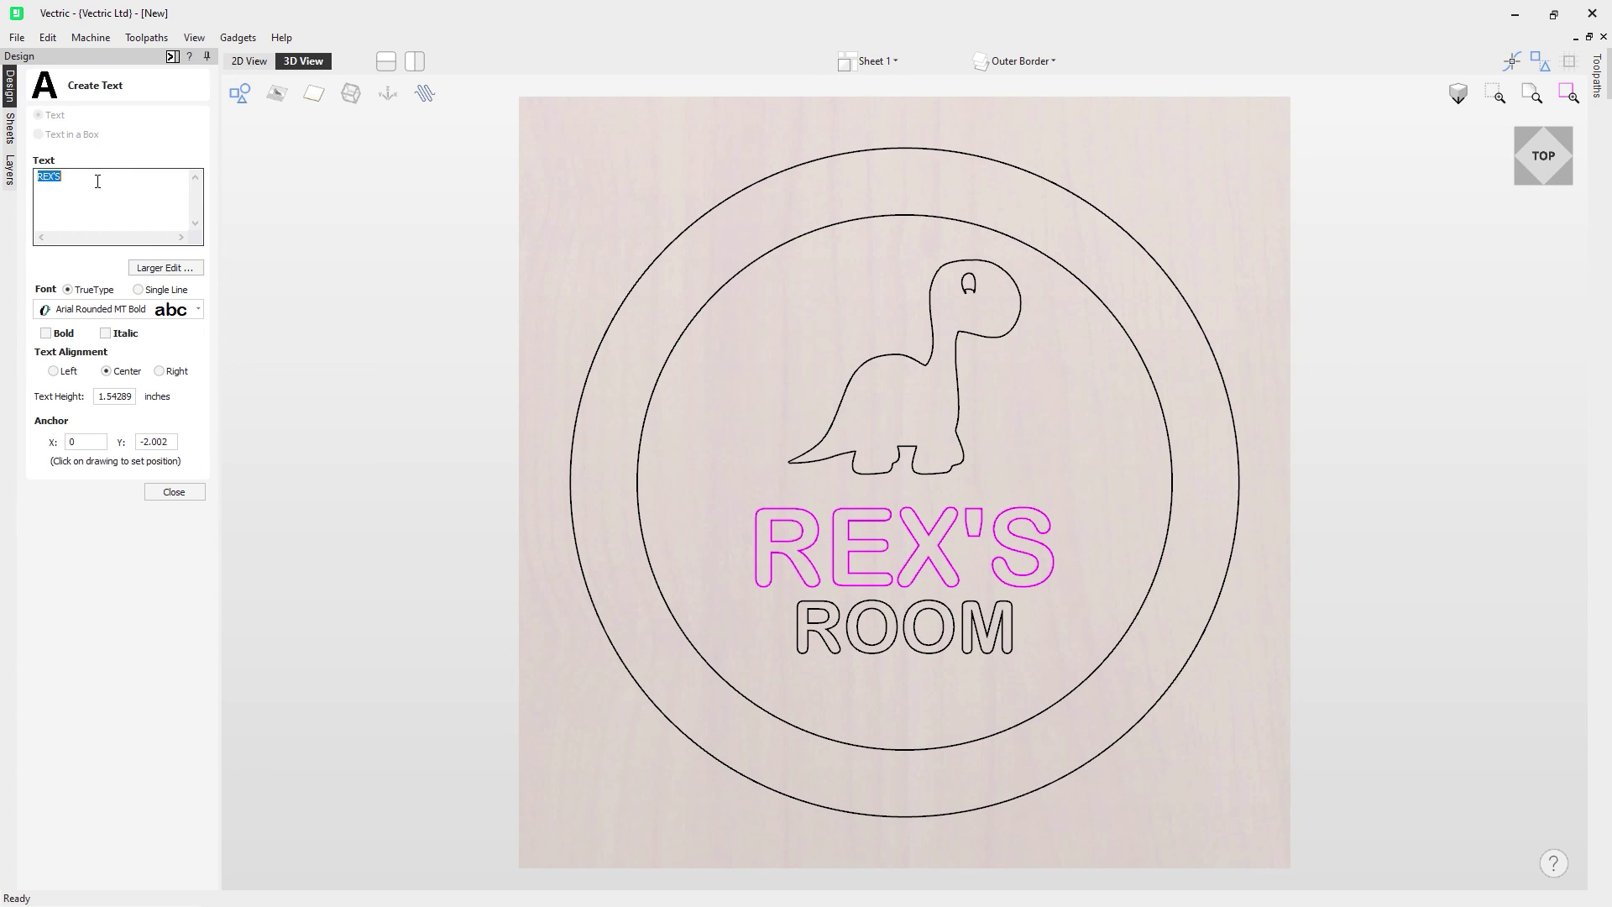
pyautogui.write('JOJO')
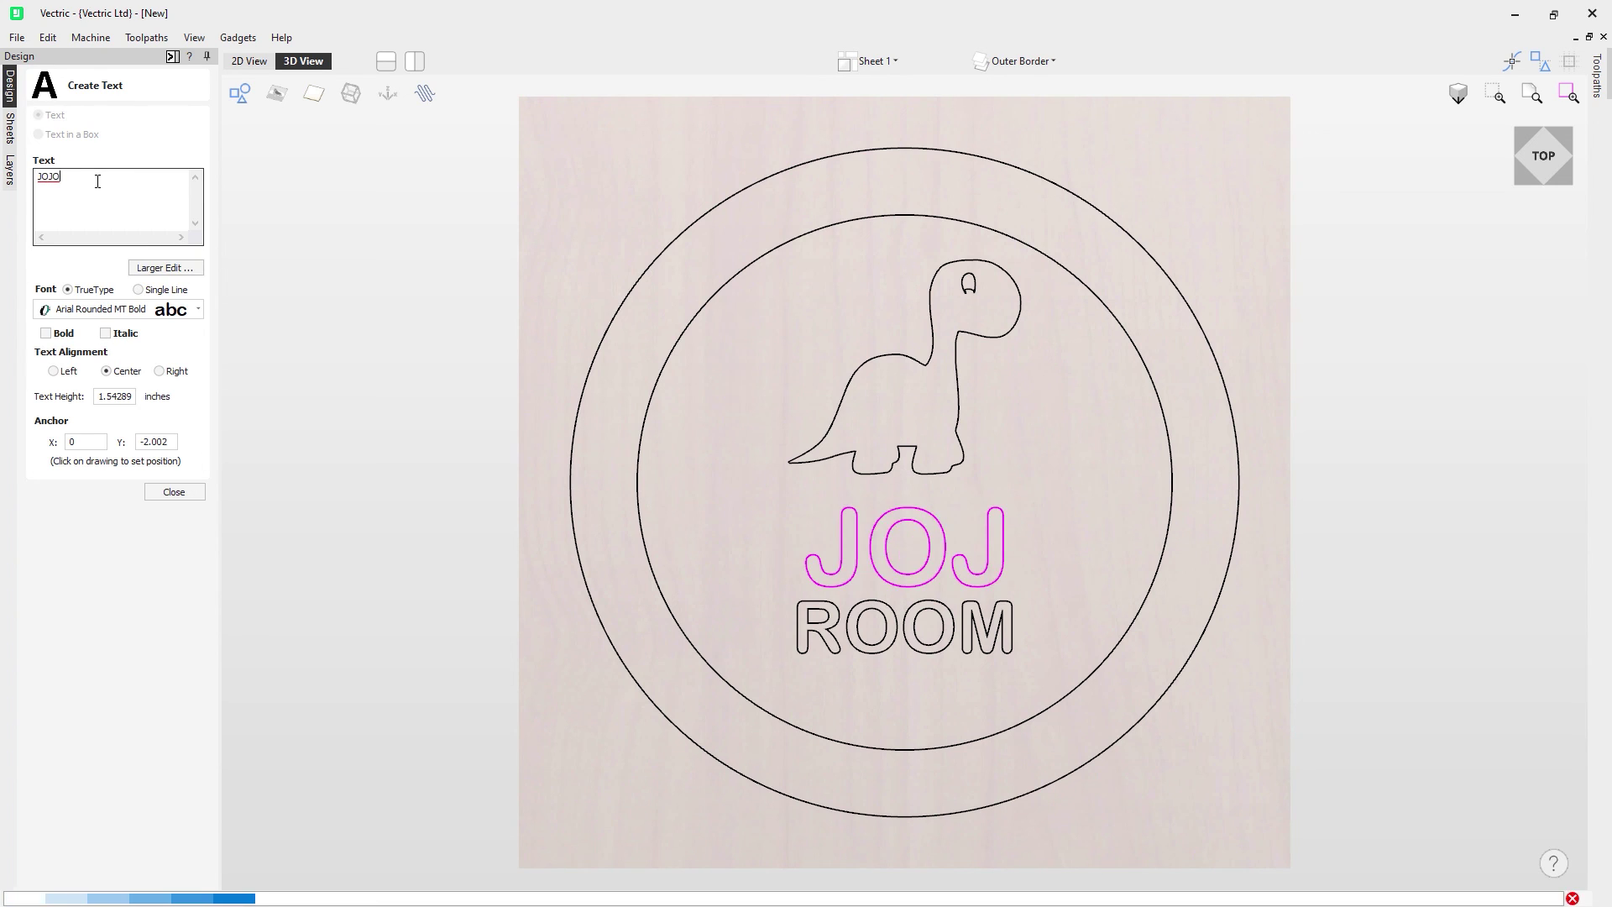
pyautogui.write("'S")
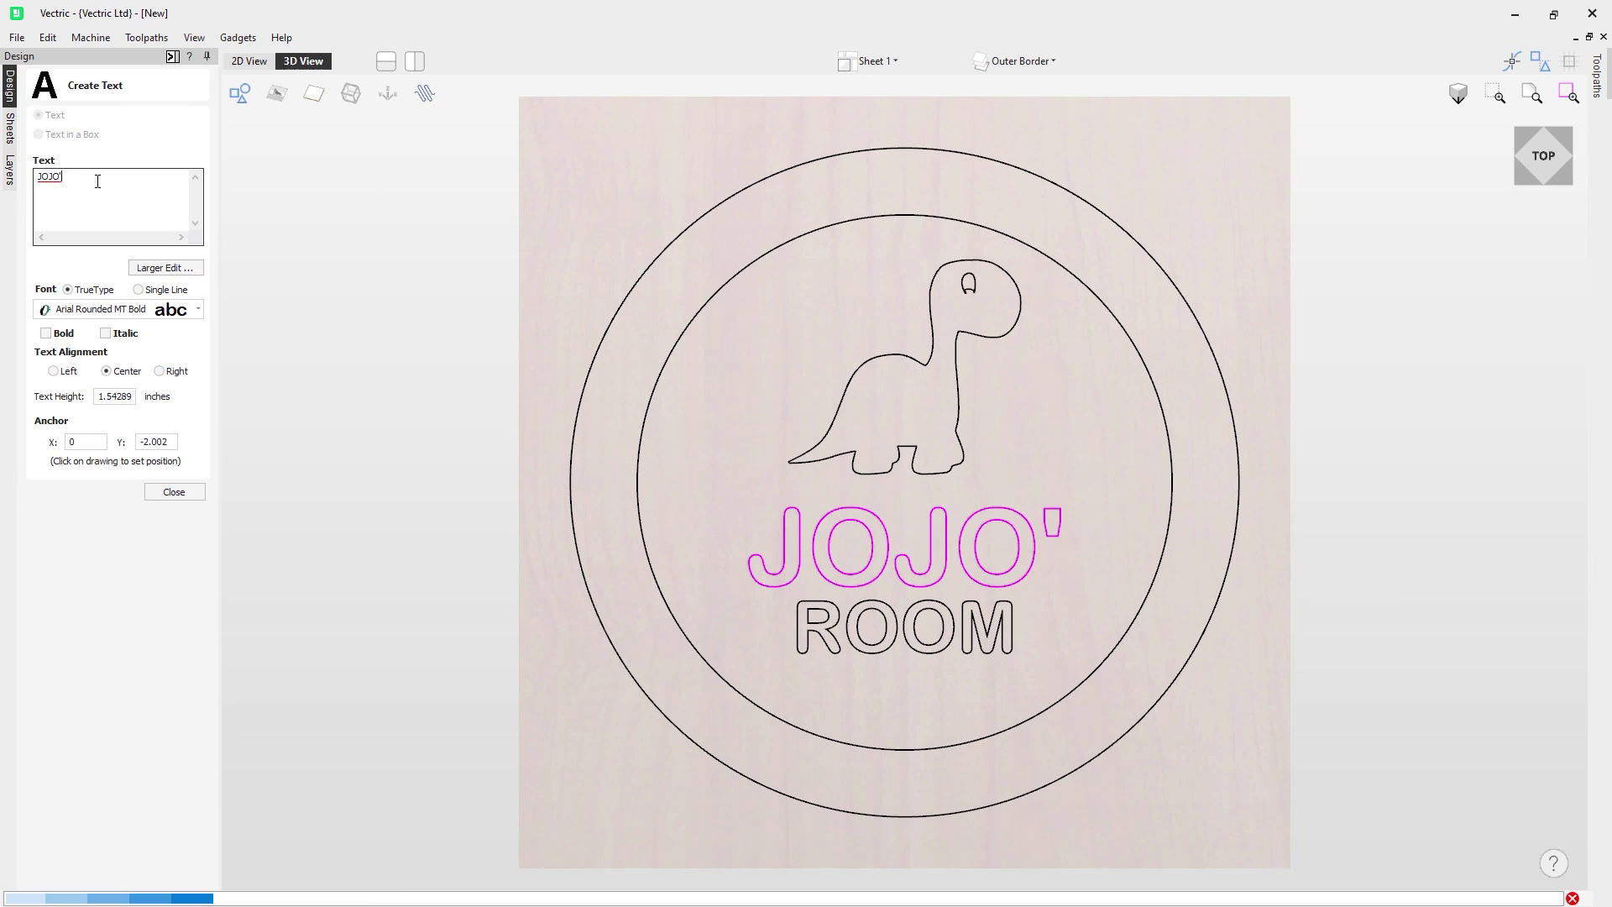
pyautogui.click(193, 493)
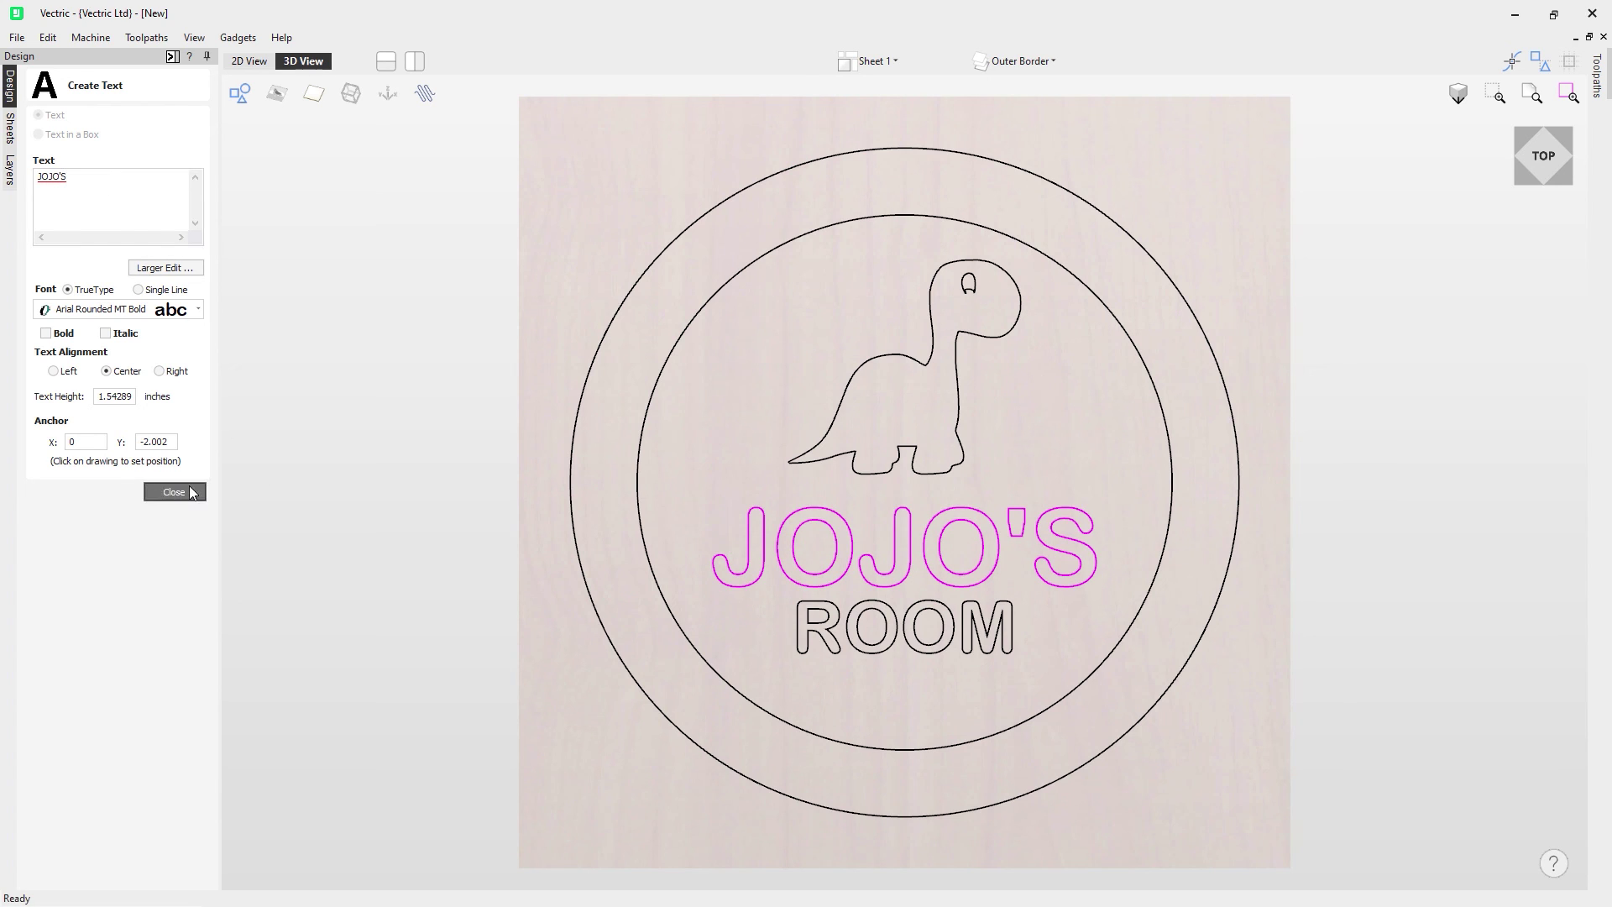
pyautogui.click(1031, 475)
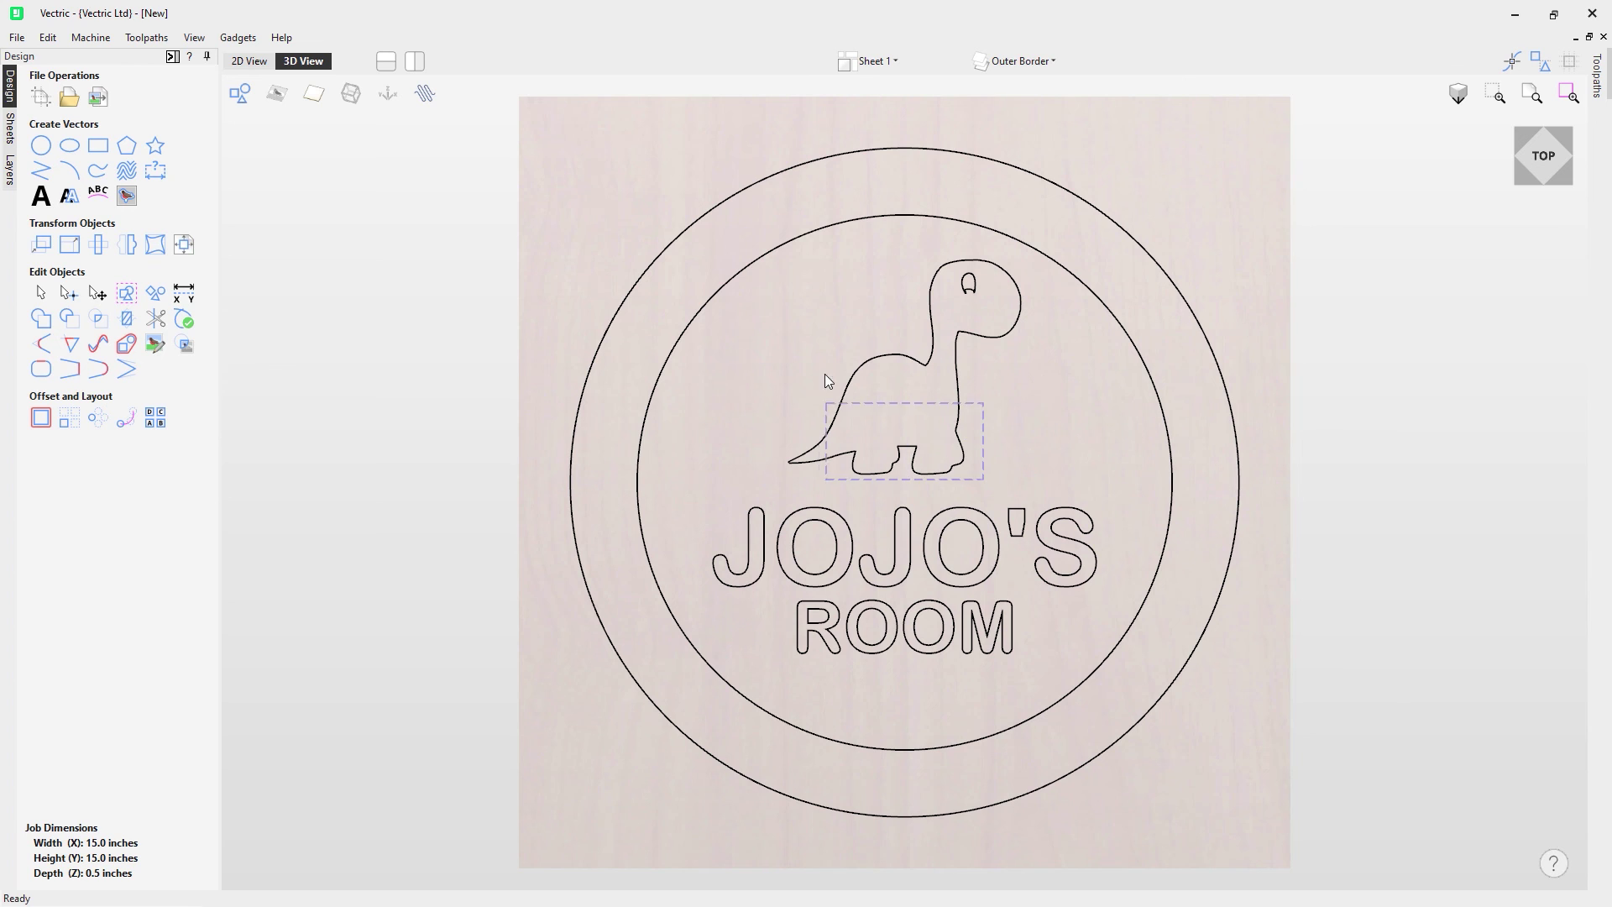
pyautogui.moveTo(808, 265); pyautogui.dragTo(808, 265)
# Replace the dinosaur with Rocket.eps, tilted and centred above the JOJO'S text
pyautogui.press('Delete')
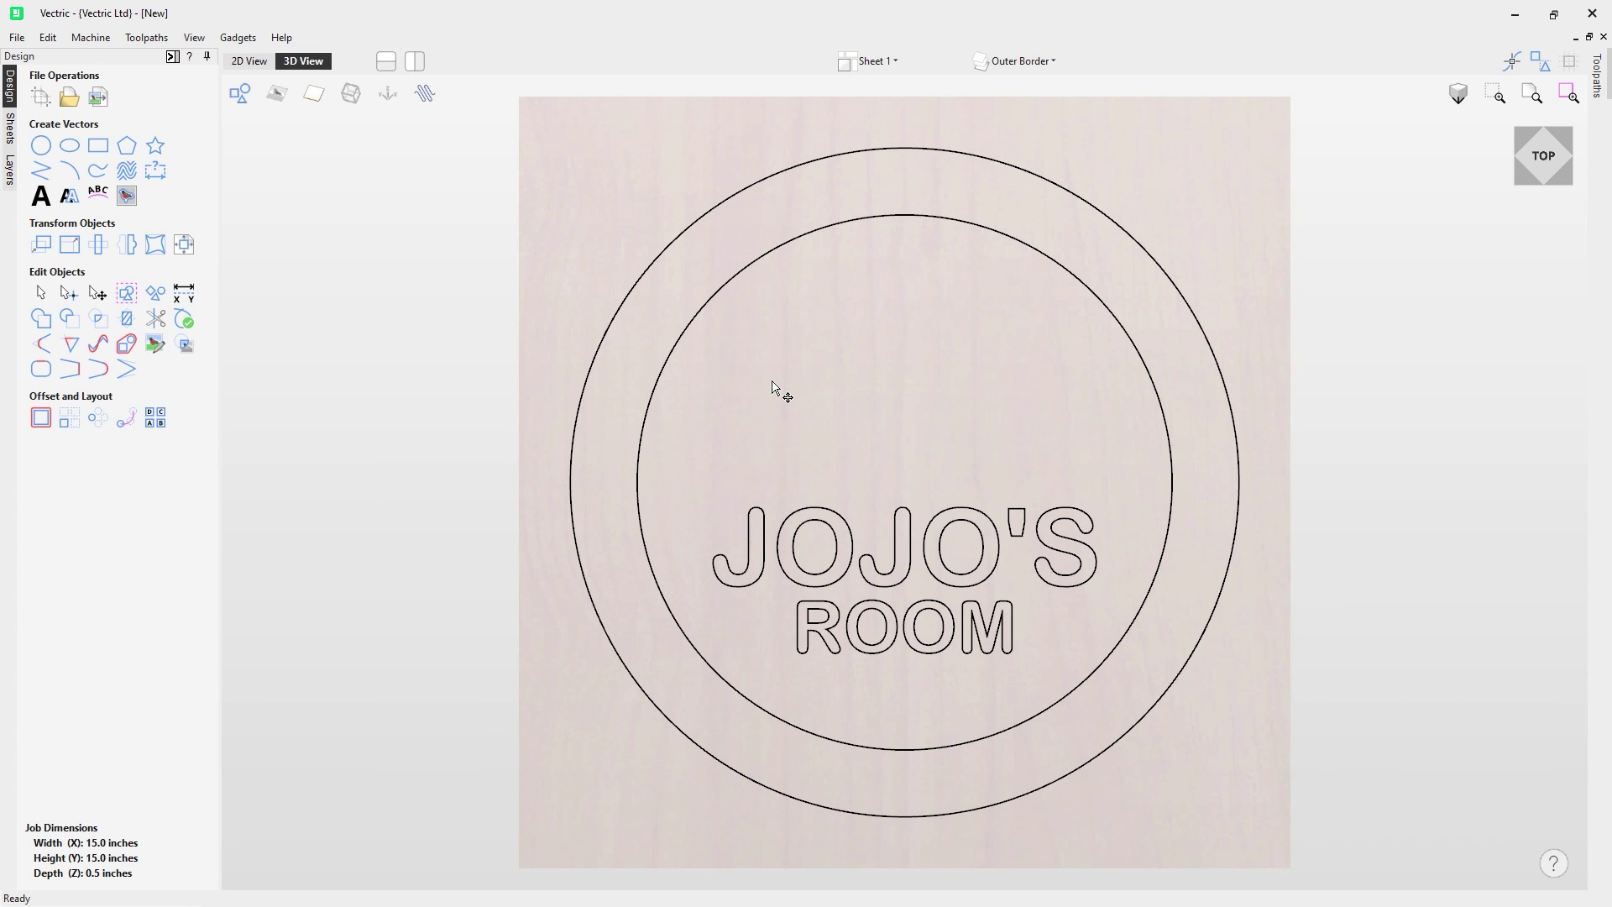
pyautogui.click(102, 99)
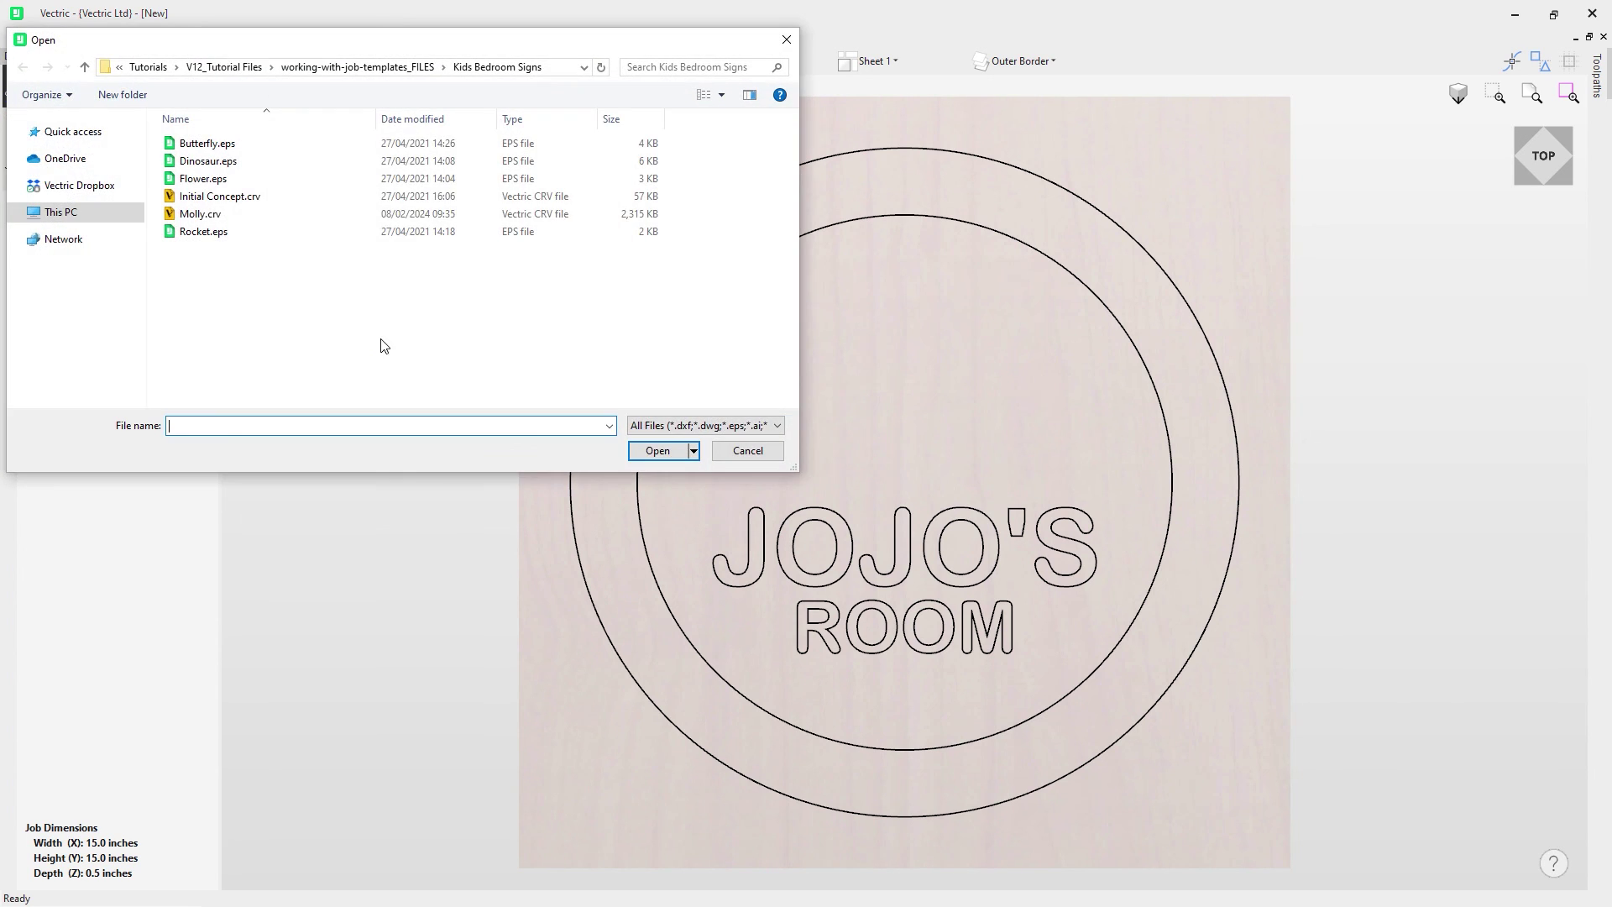
pyautogui.doubleClick(202, 231)
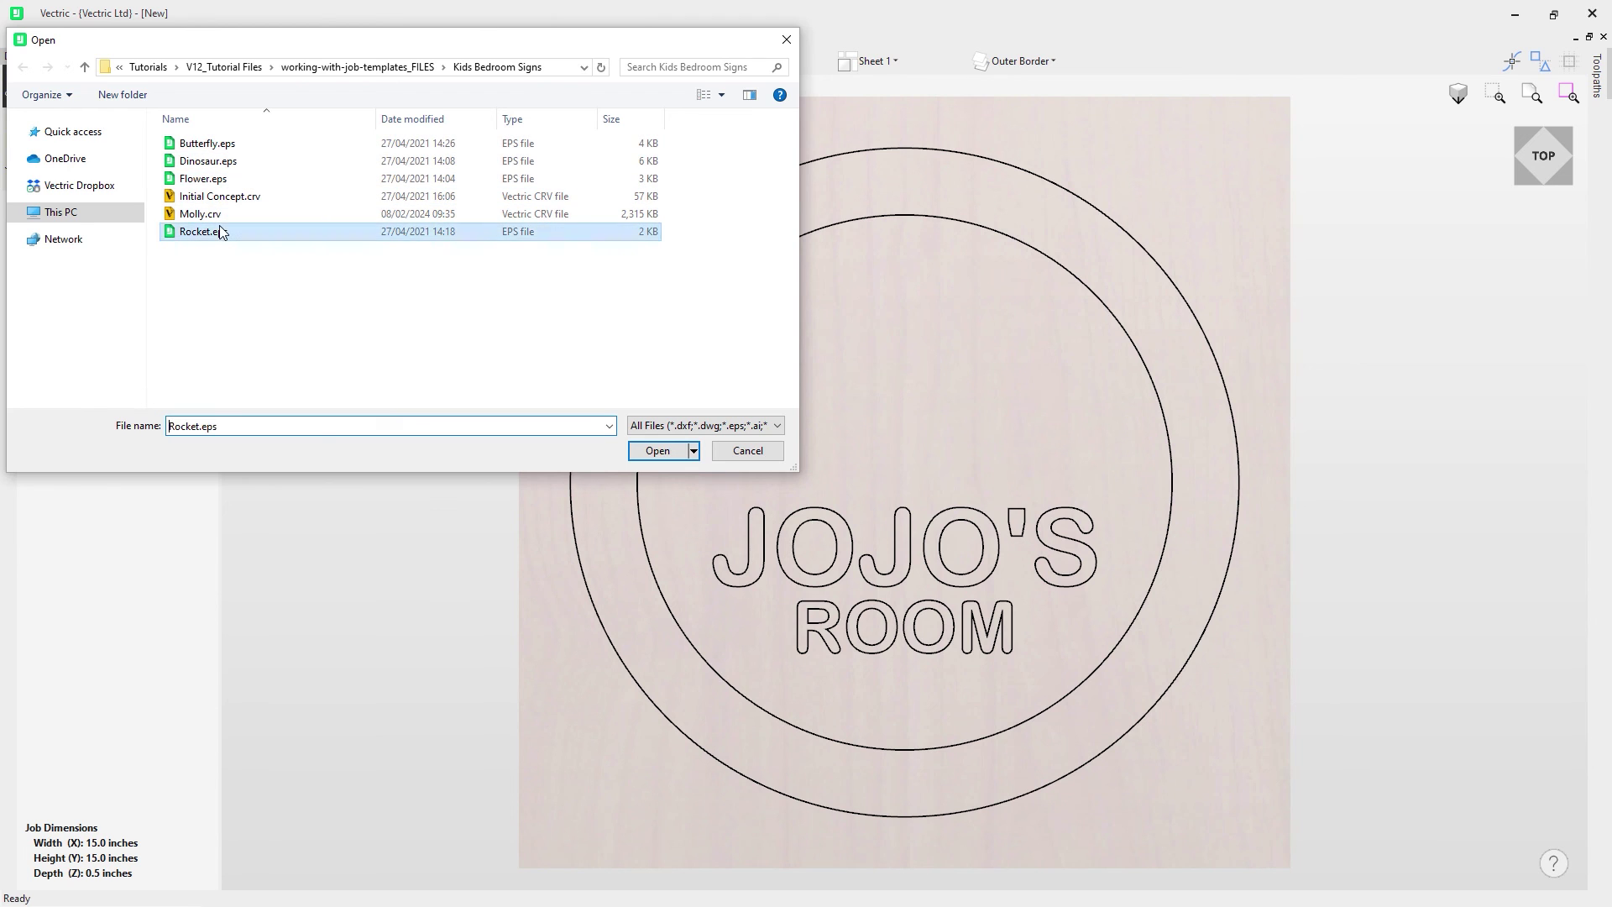
pyautogui.moveTo(1034, 354); pyautogui.dragTo(900, 380)
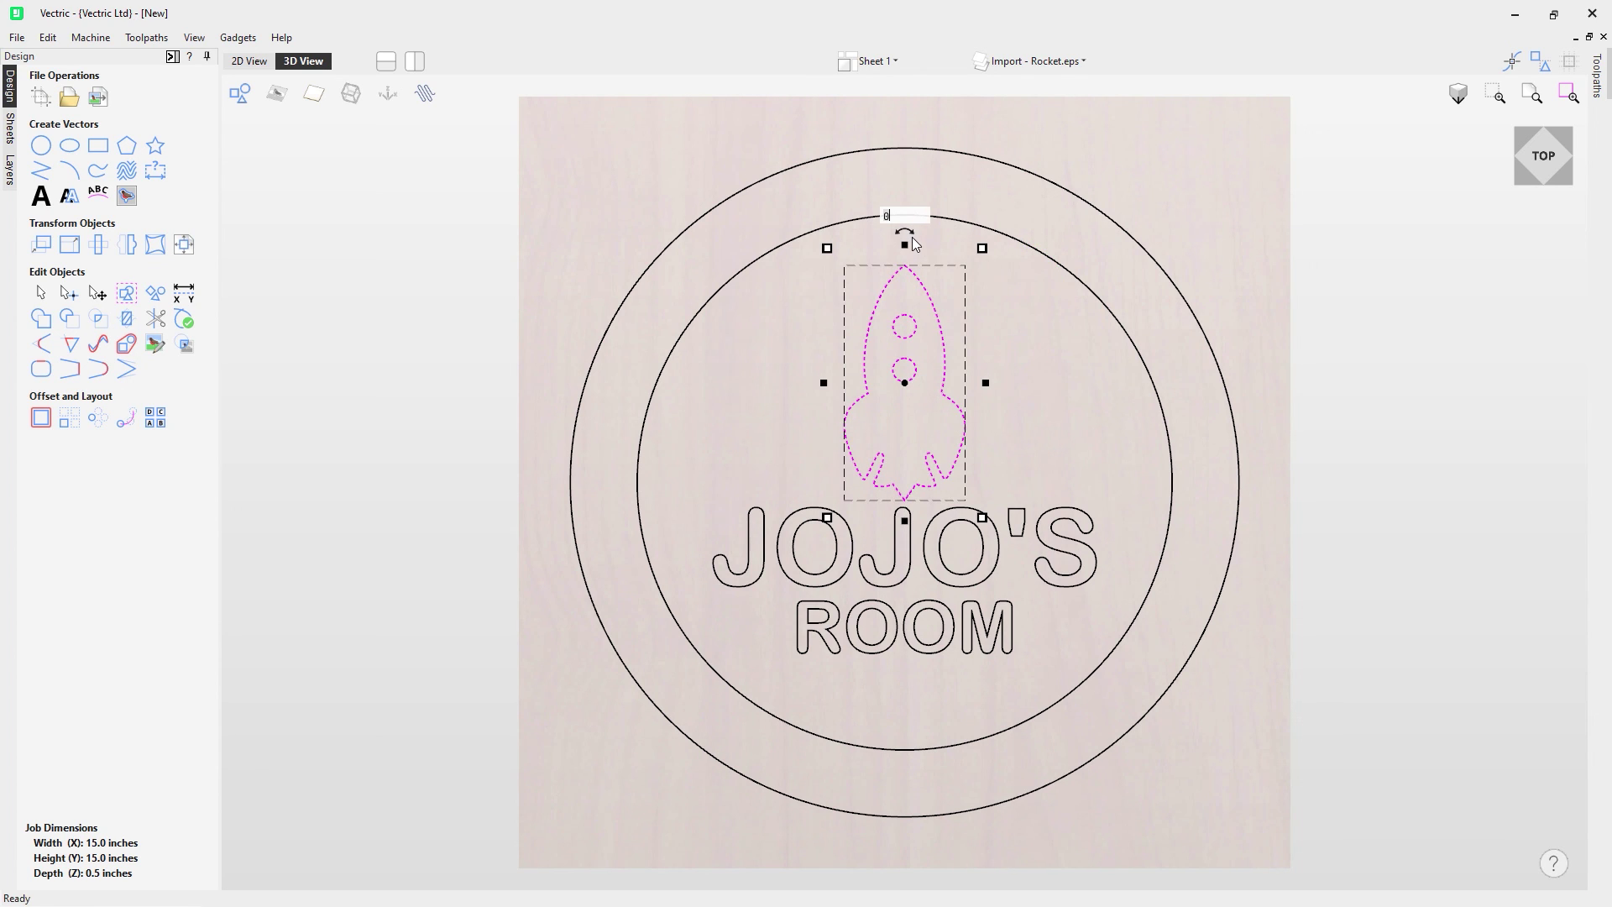
pyautogui.moveTo(905, 232); pyautogui.dragTo(1021, 312)
pyautogui.moveTo(908, 369); pyautogui.dragTo(905, 379)
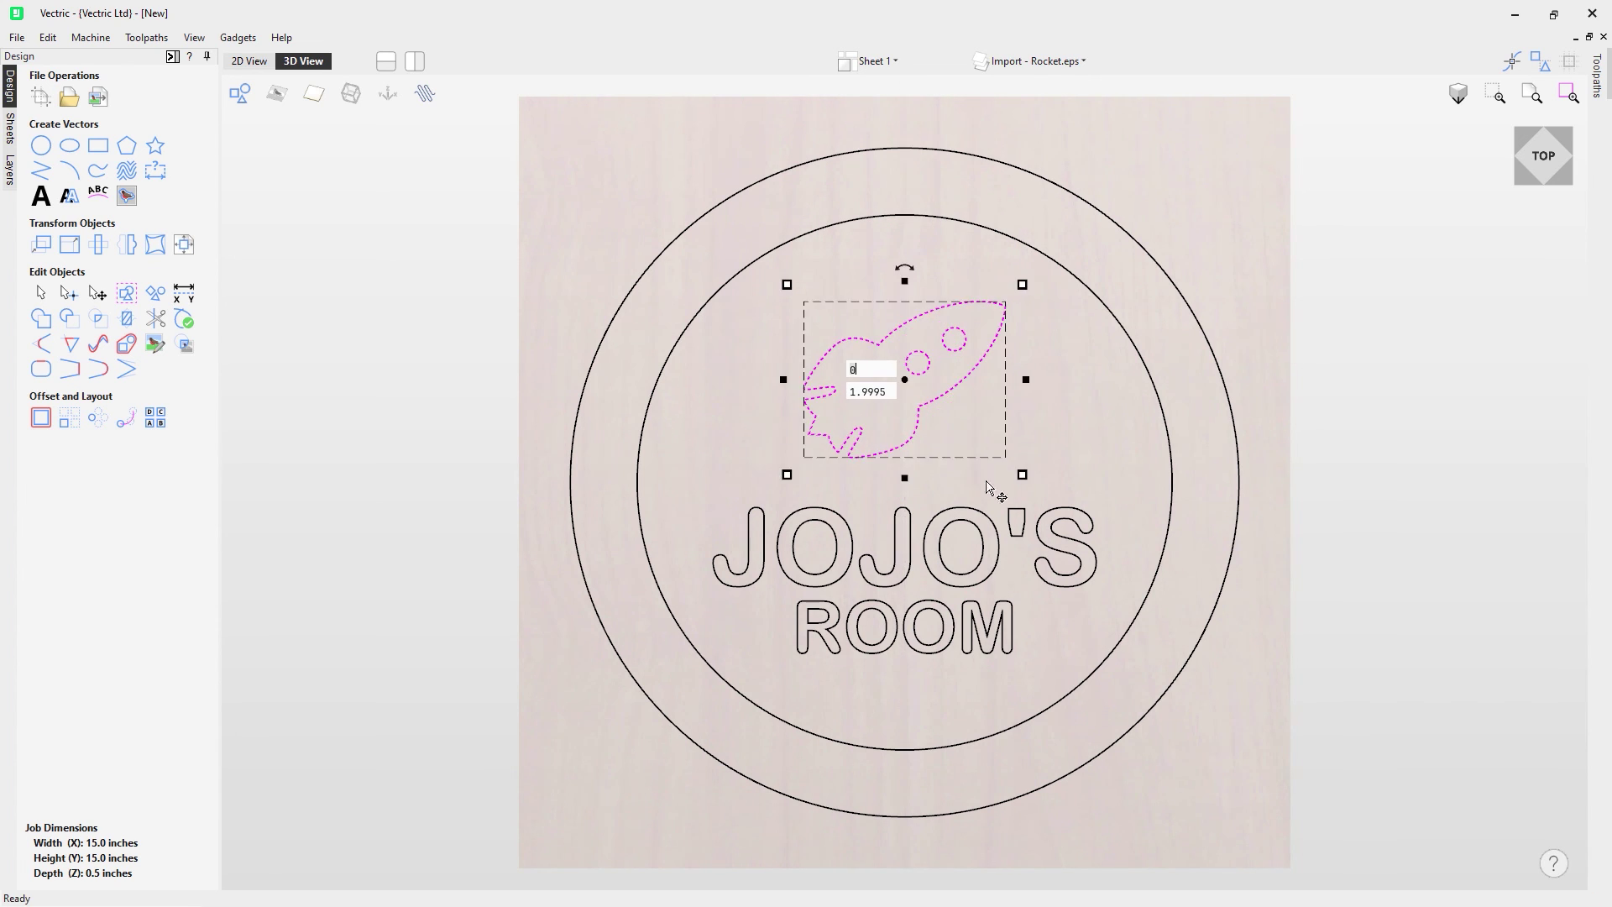
# Move the rocket onto the Artwork layer
pyautogui.rightClick(950, 388)
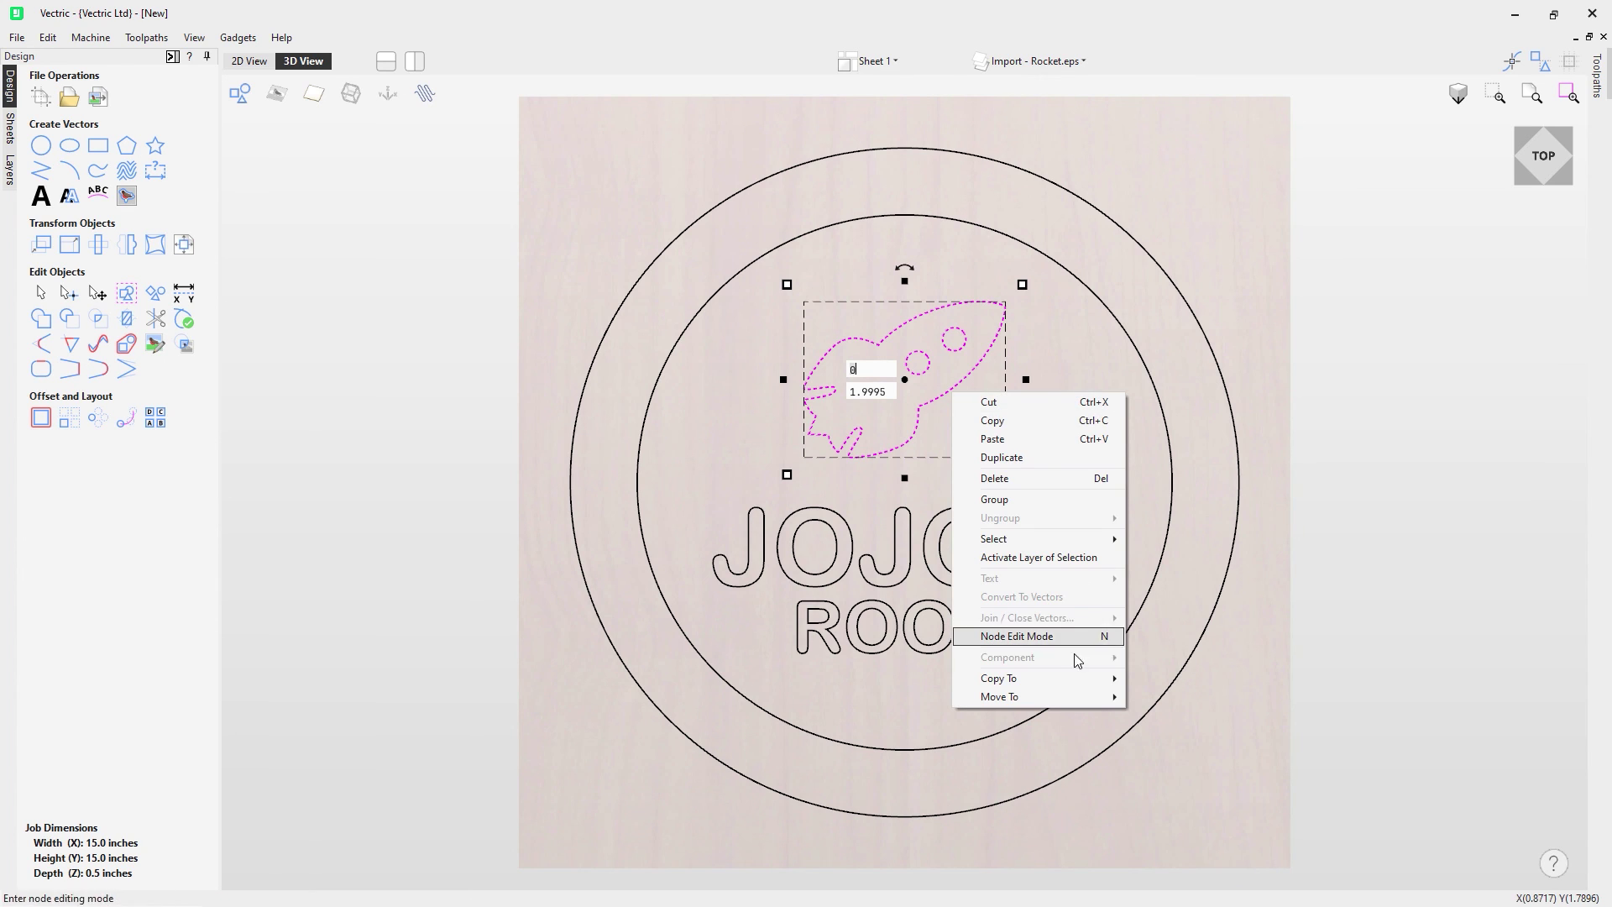
pyautogui.moveTo(1083, 701)
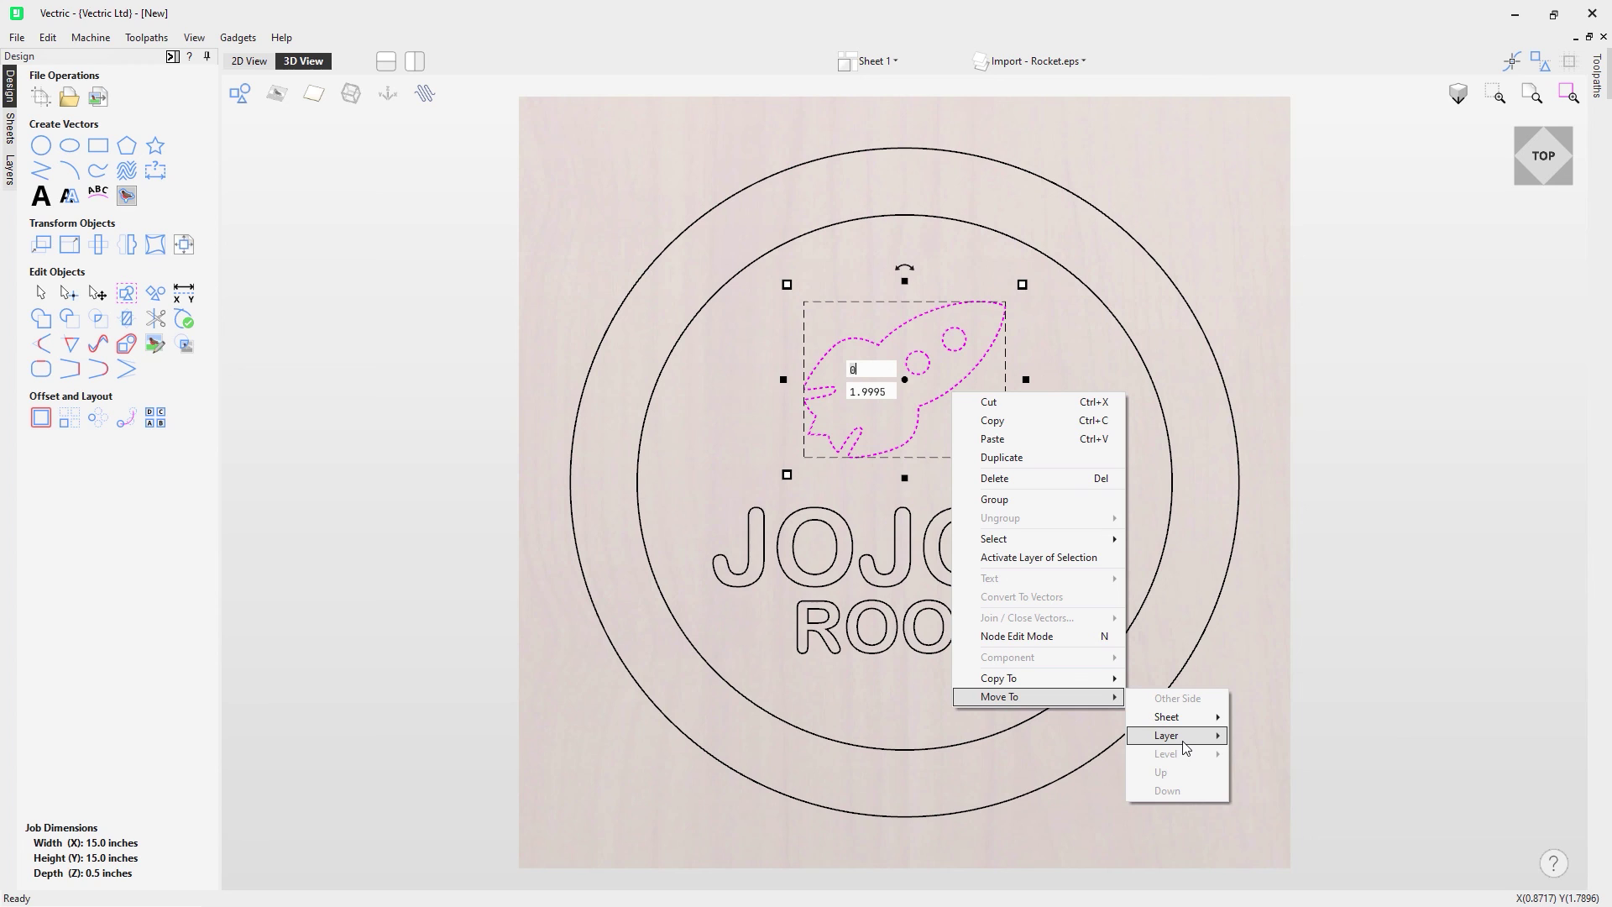
pyautogui.moveTo(1186, 743)
pyautogui.click(1274, 756)
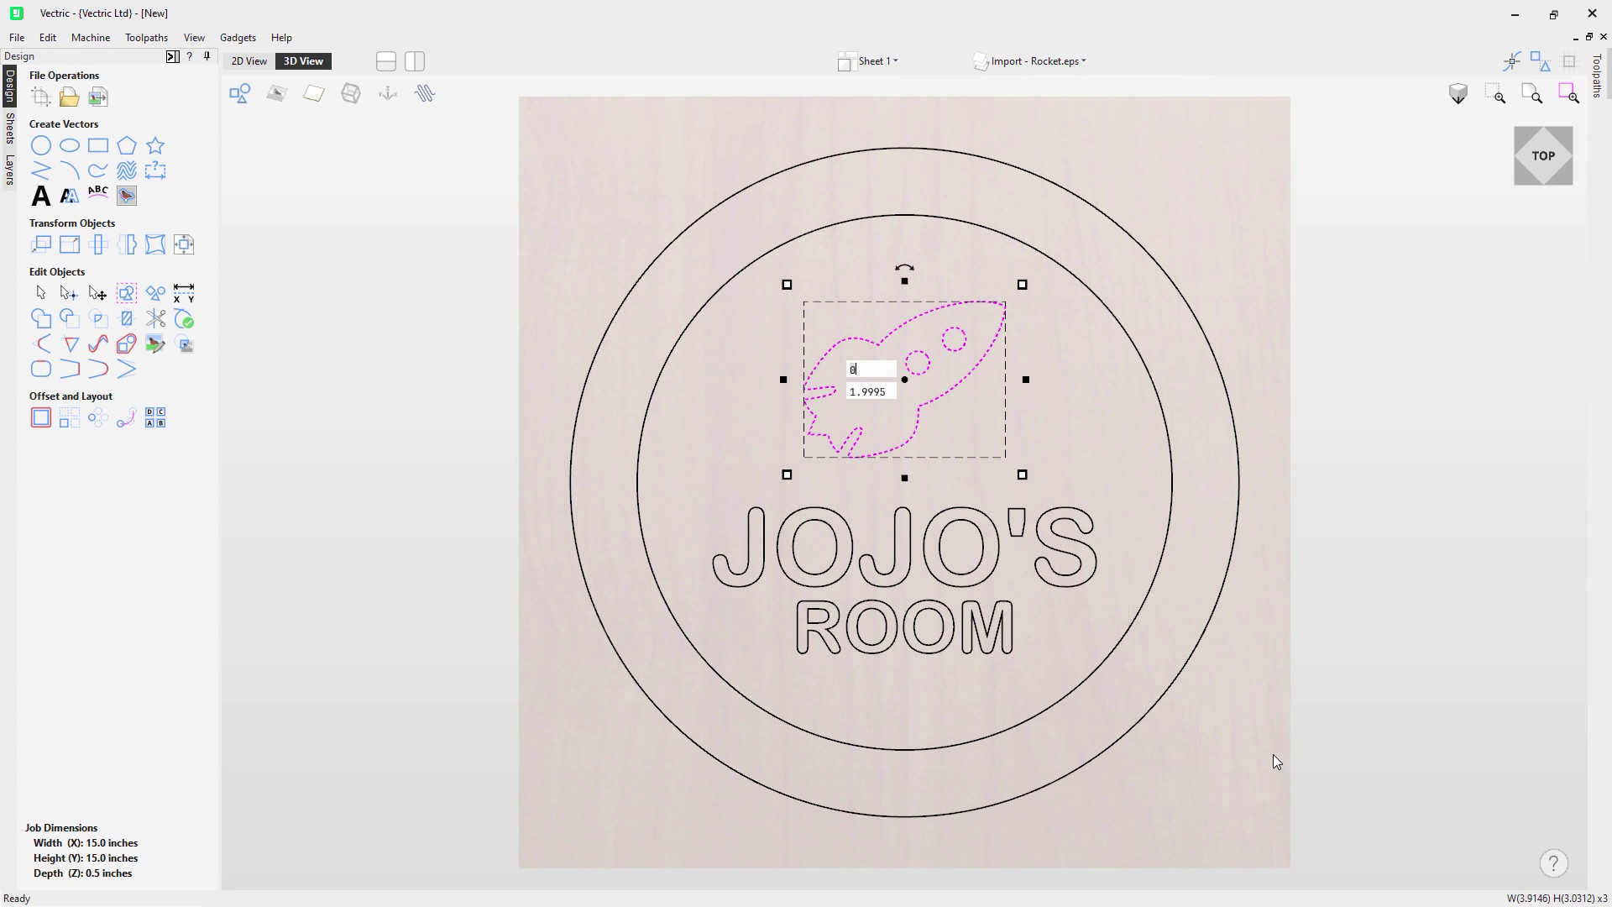
pyautogui.click(1061, 459)
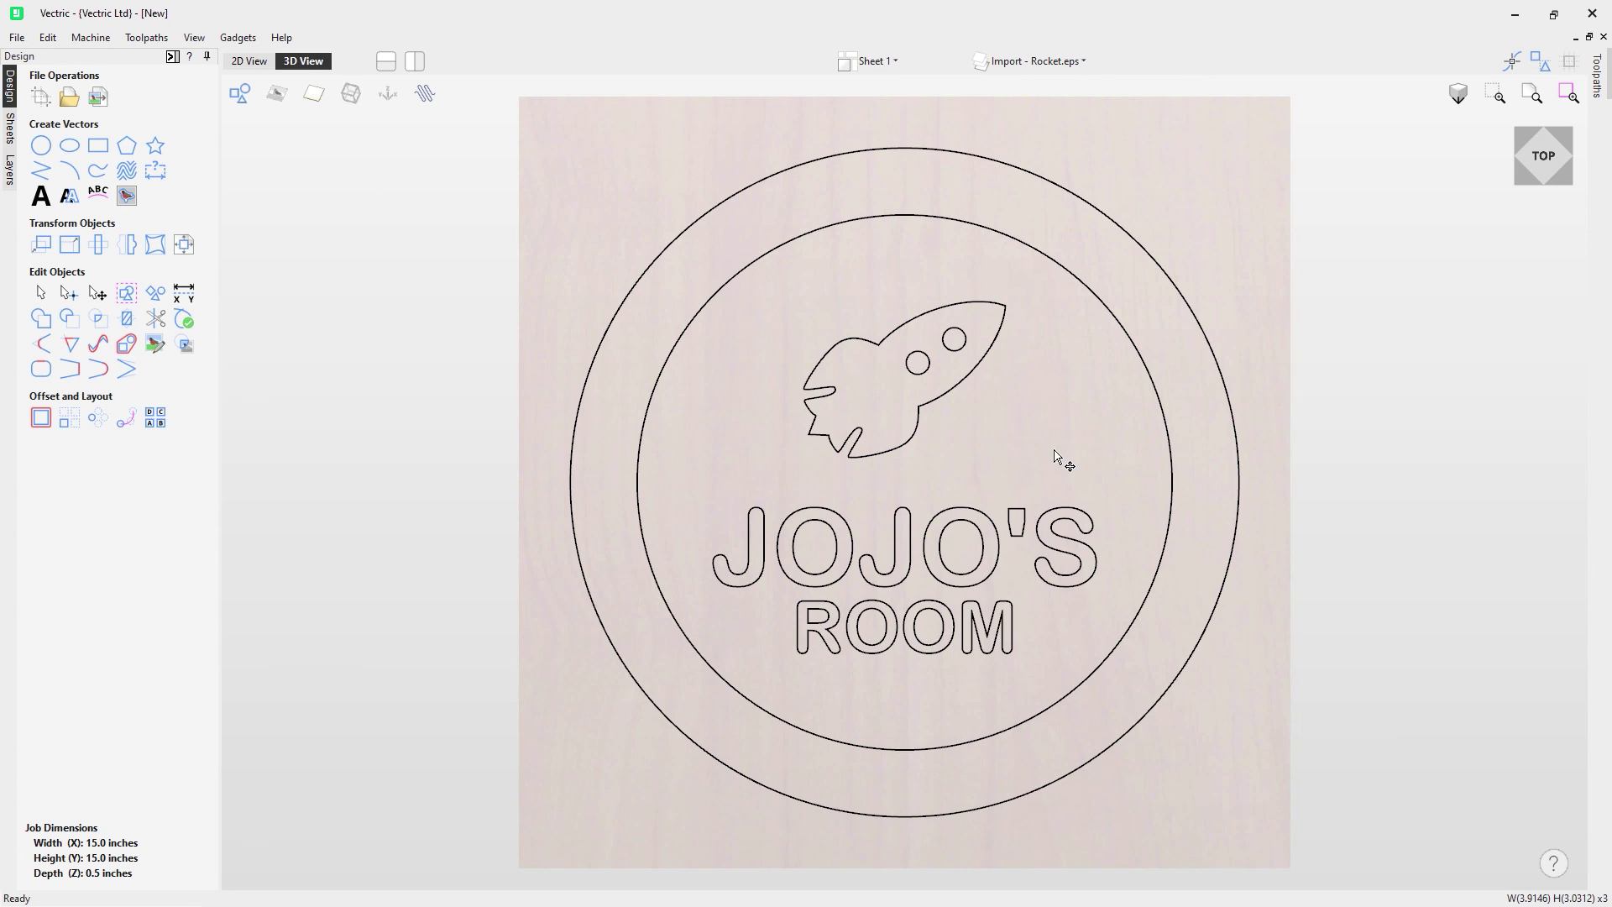
# Toggle the Inner Border, Name, Artwork and Outer Border layers off and on to check them
pyautogui.click(1081, 62)
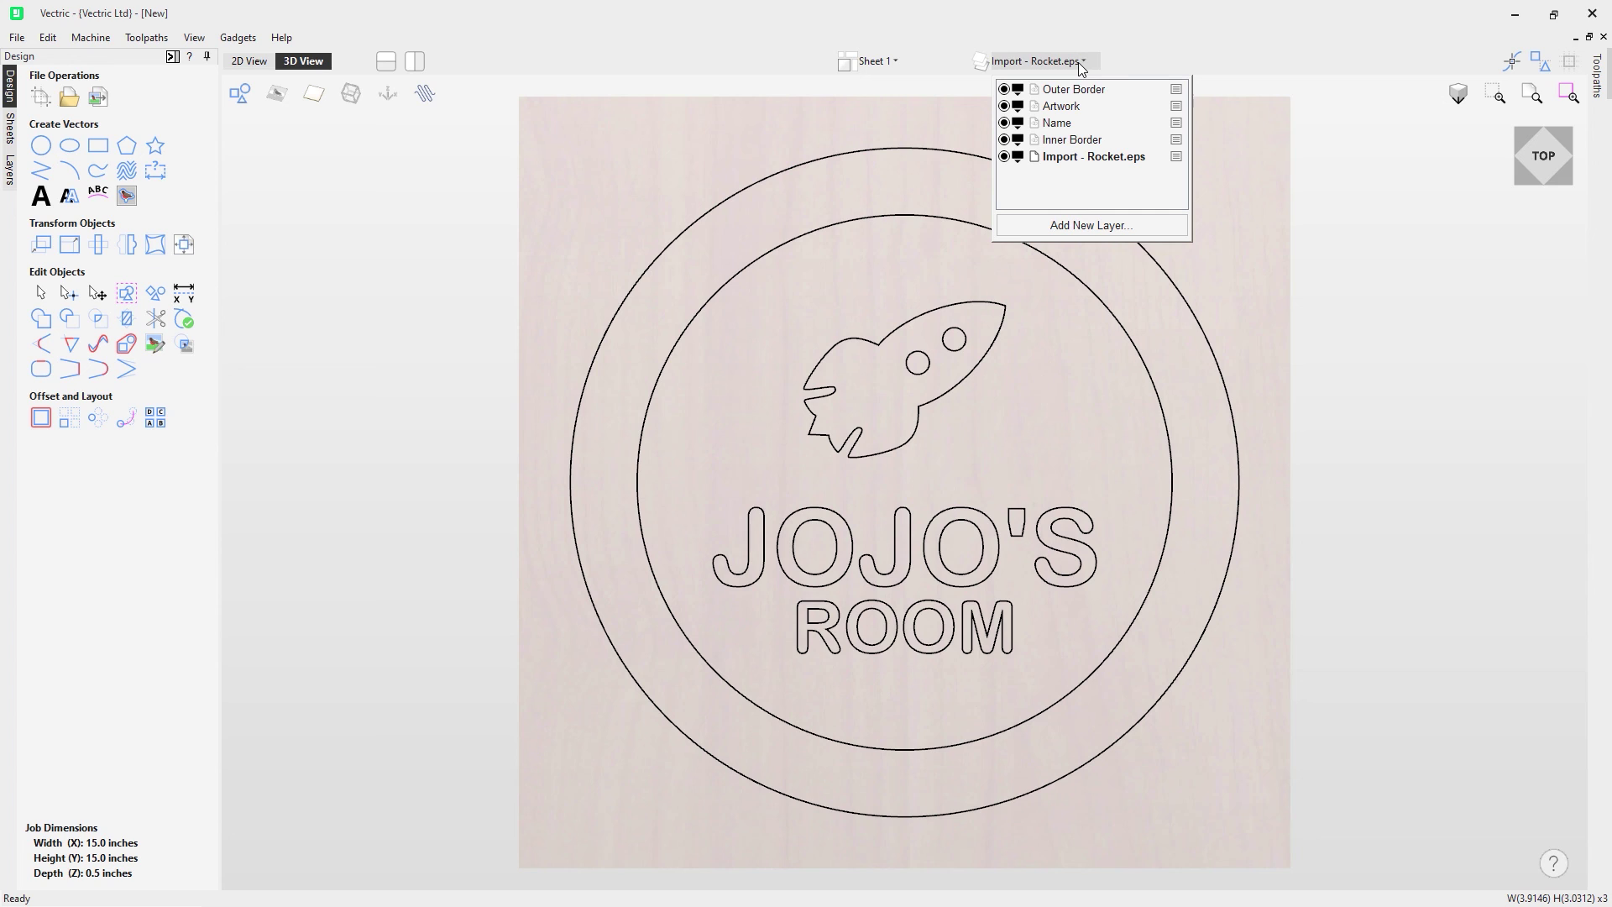
pyautogui.click(1005, 141)
pyautogui.click(1005, 140)
pyautogui.click(1005, 123)
pyautogui.click(1005, 123)
pyautogui.click(1005, 106)
pyautogui.click(1005, 107)
pyautogui.click(1004, 90)
pyautogui.click(1004, 90)
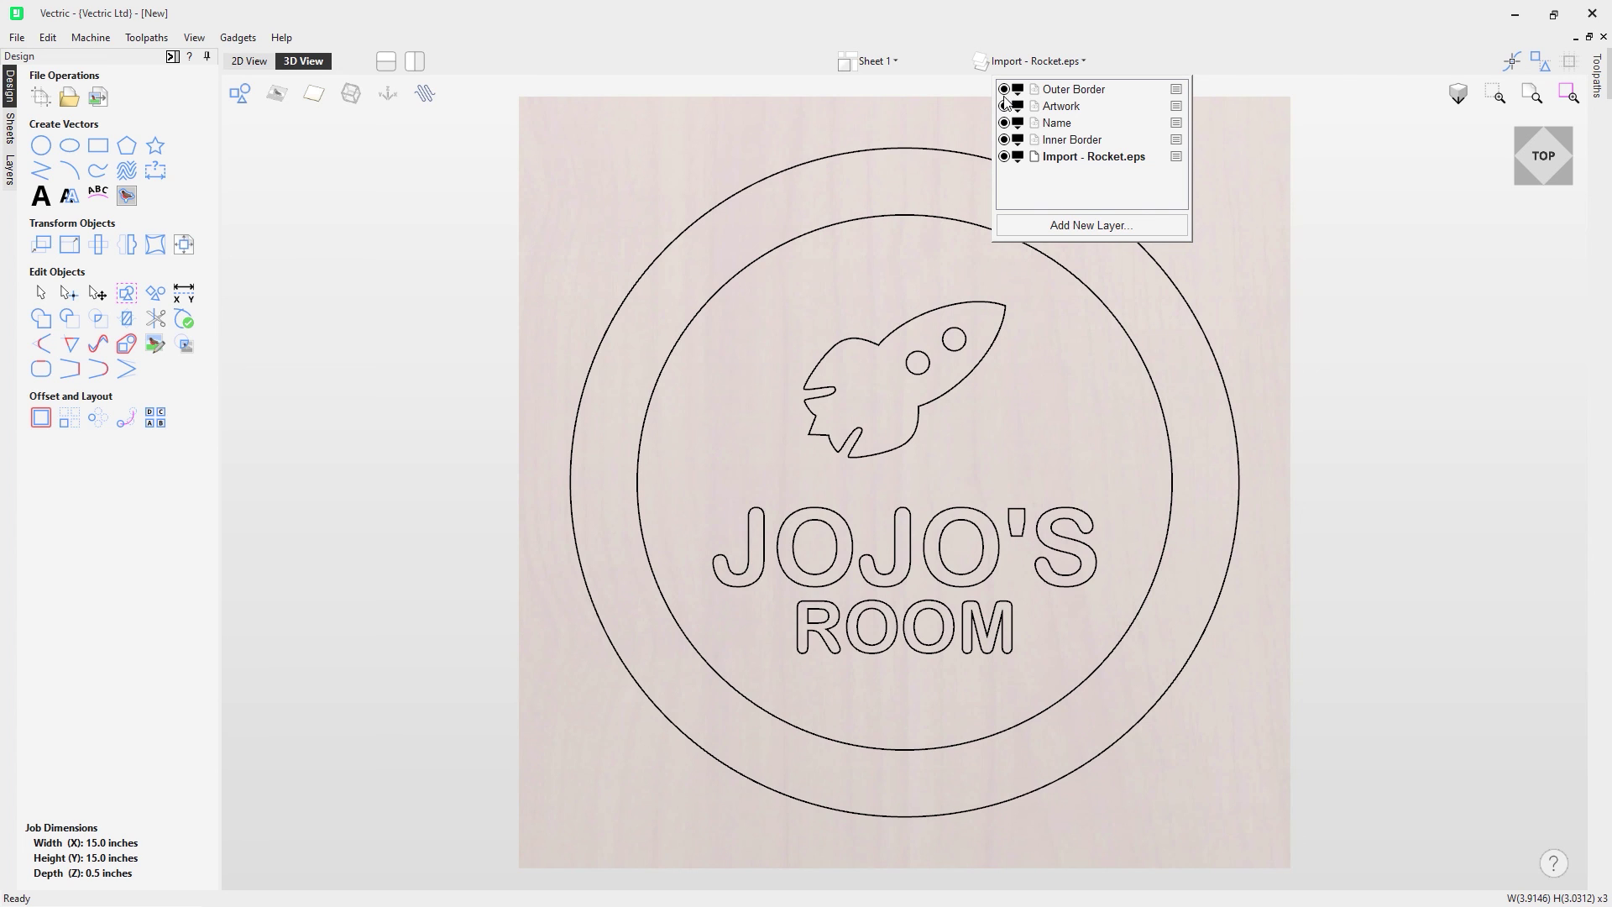
# Delete the empty Import - Rocket.eps layer and show the toolpaths list
pyautogui.rightClick(1061, 165)
pyautogui.moveTo(1092, 283)
pyautogui.click(1243, 288)
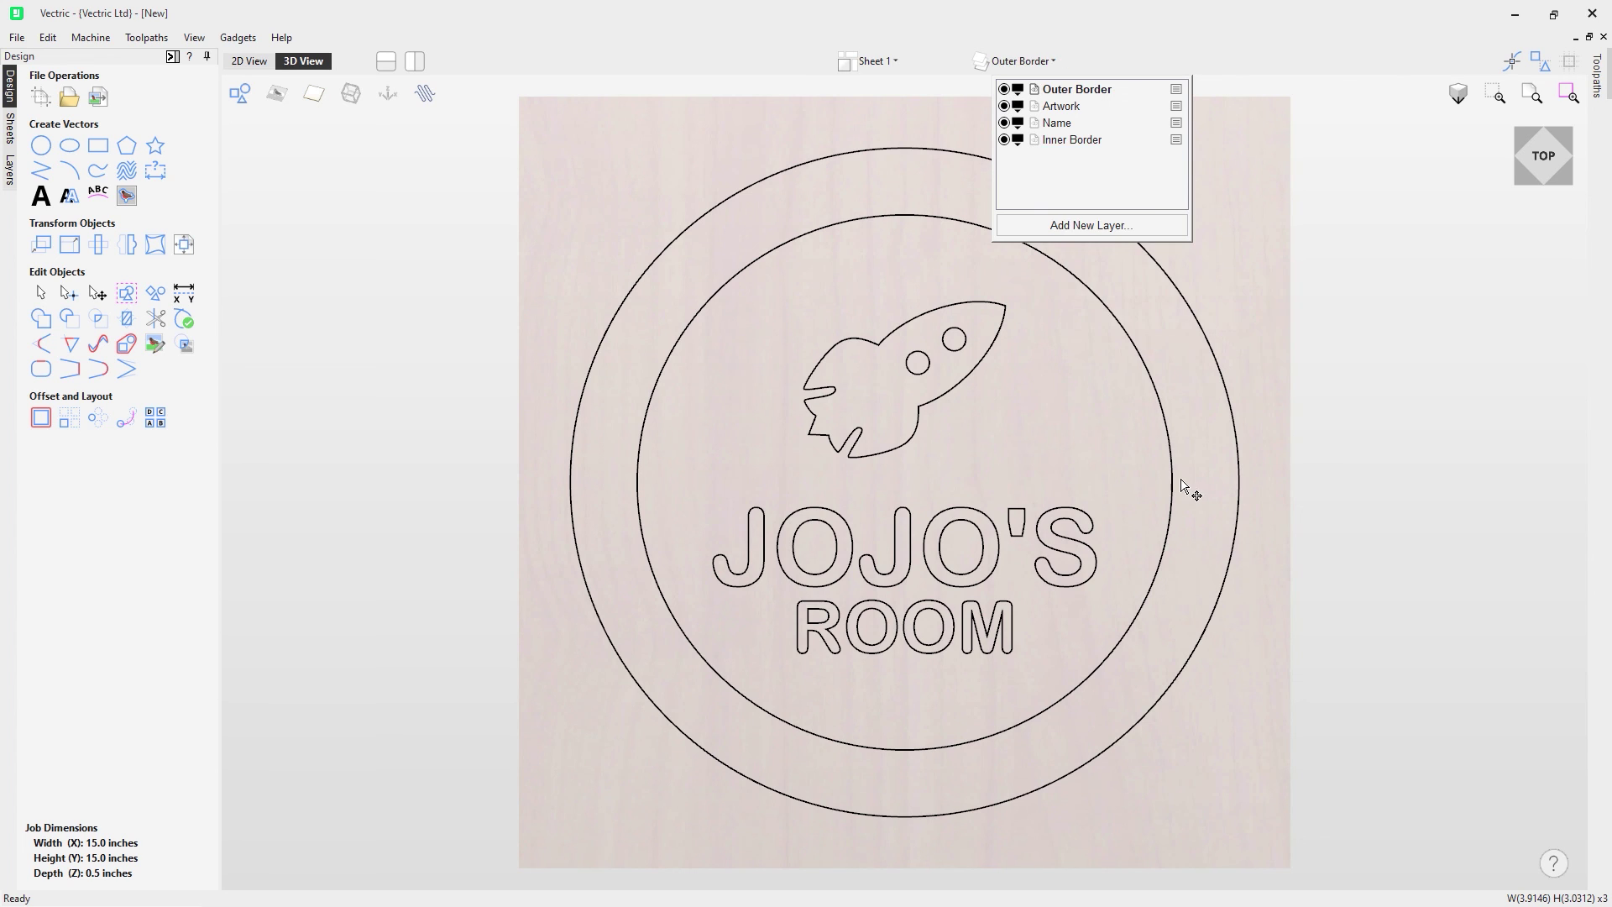
pyautogui.click(705, 167)
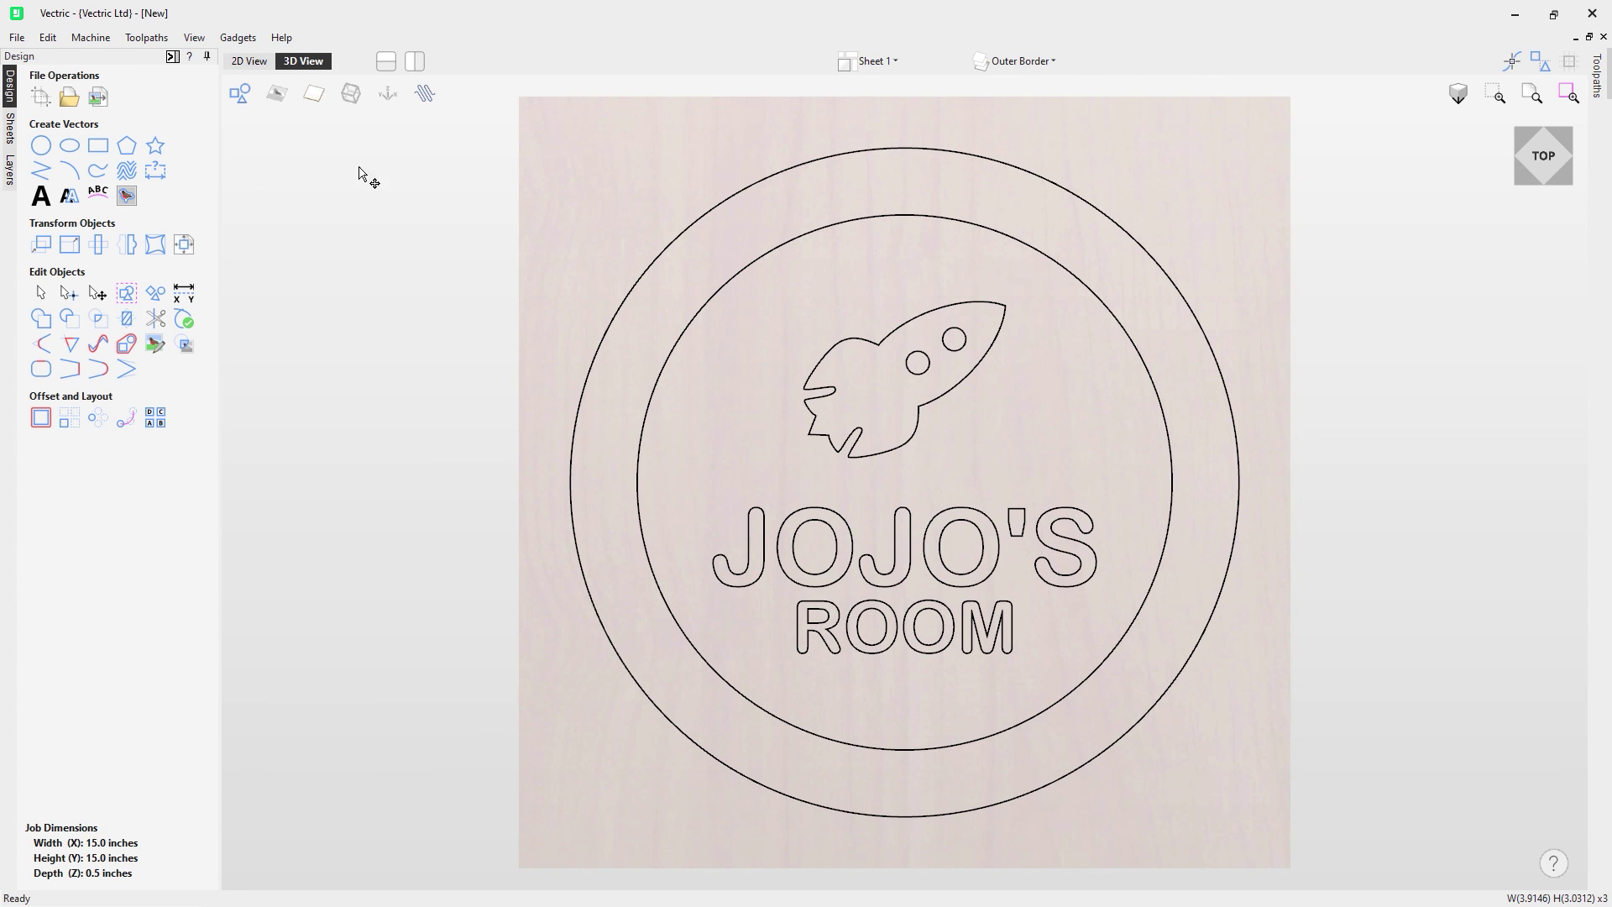
pyautogui.click(173, 57)
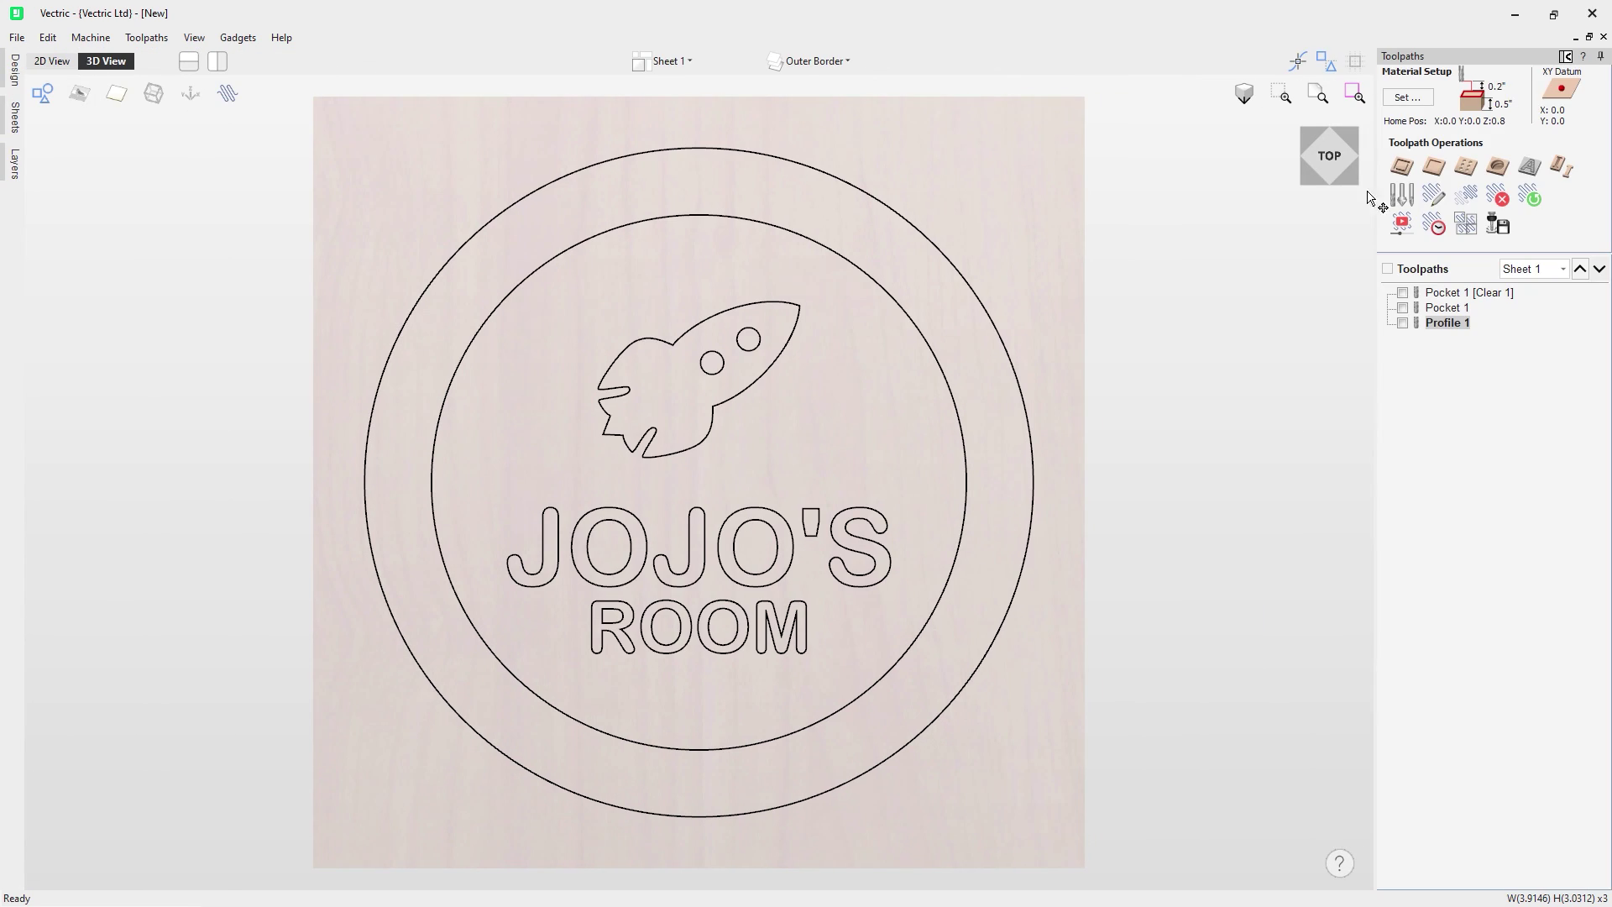
# Recalculate all three toolpaths for the rocket design and open the preview's fill colour choices
pyautogui.click(1532, 200)
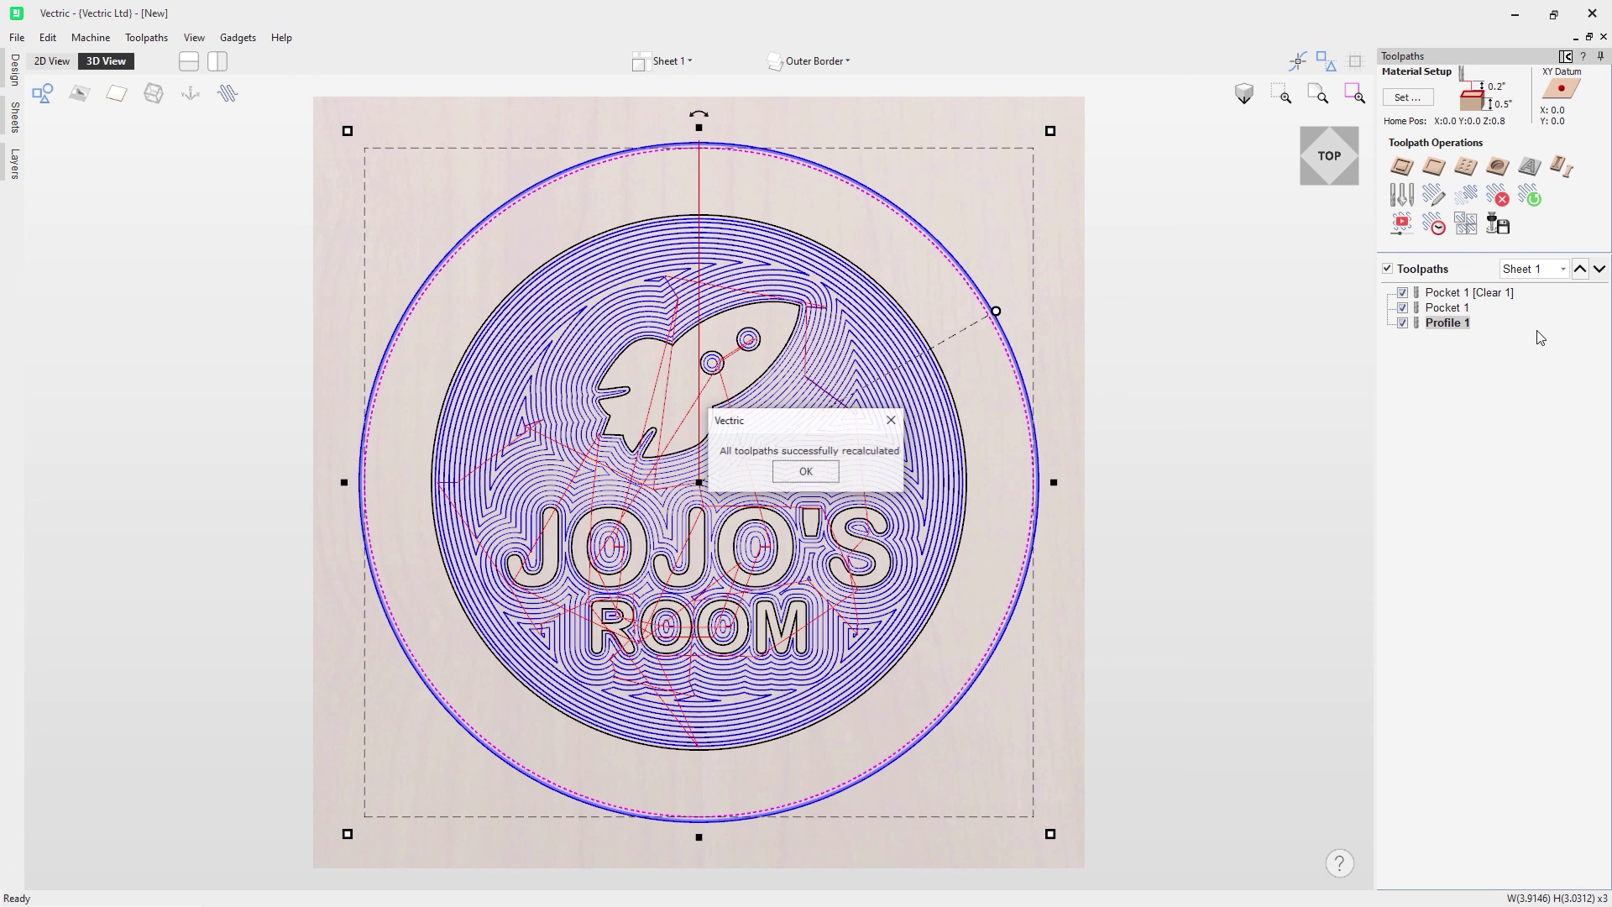
pyautogui.click(816, 472)
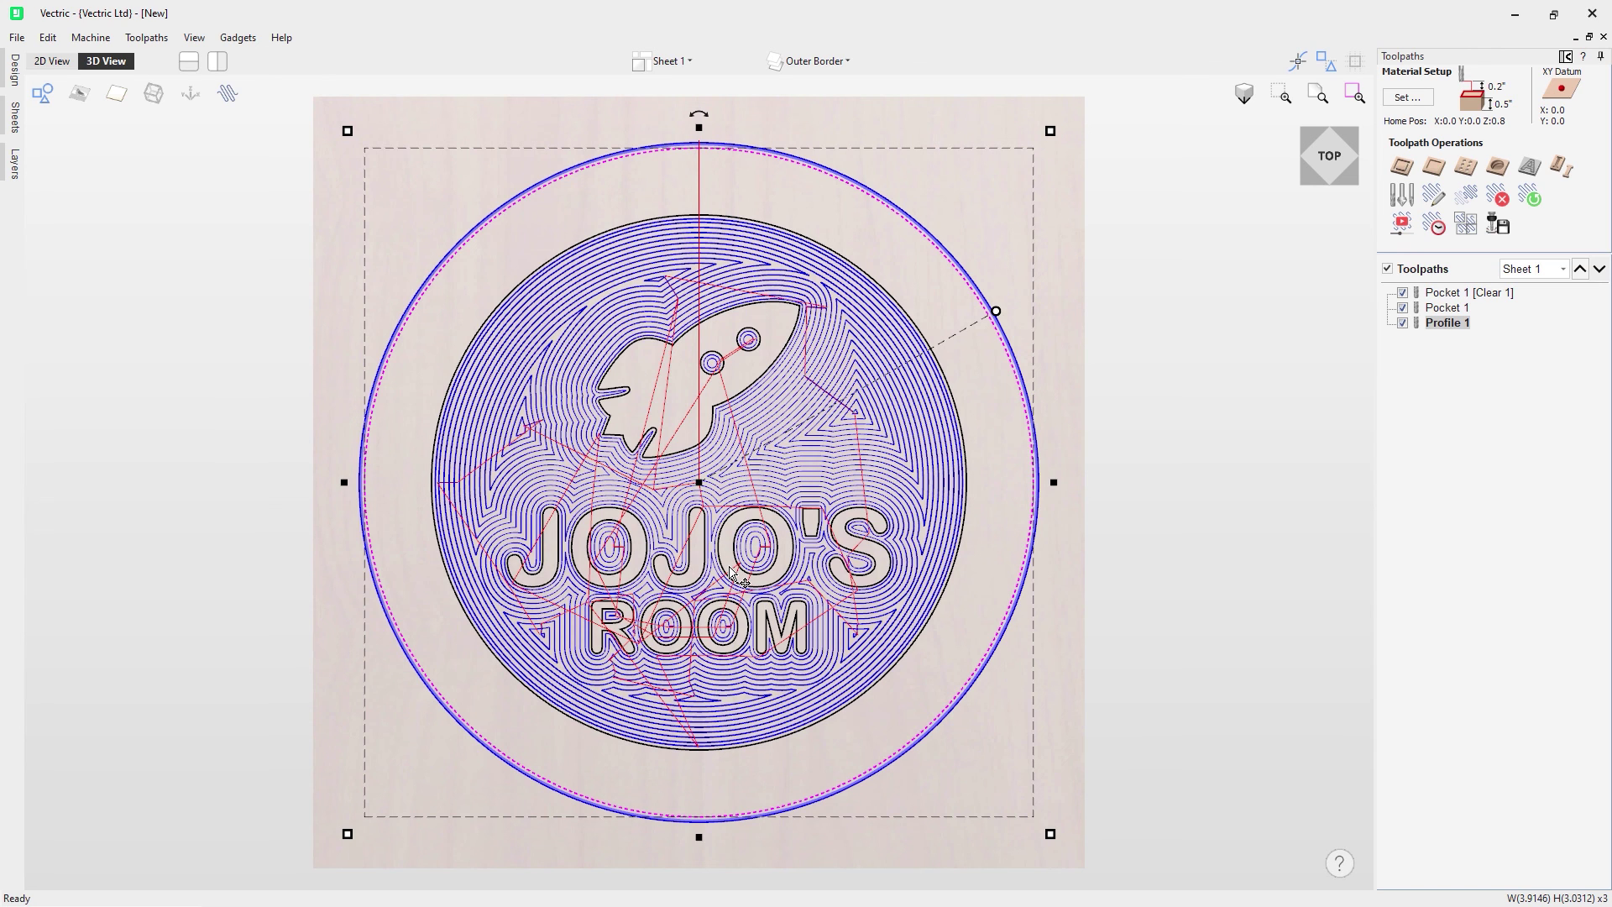
pyautogui.click(1404, 241)
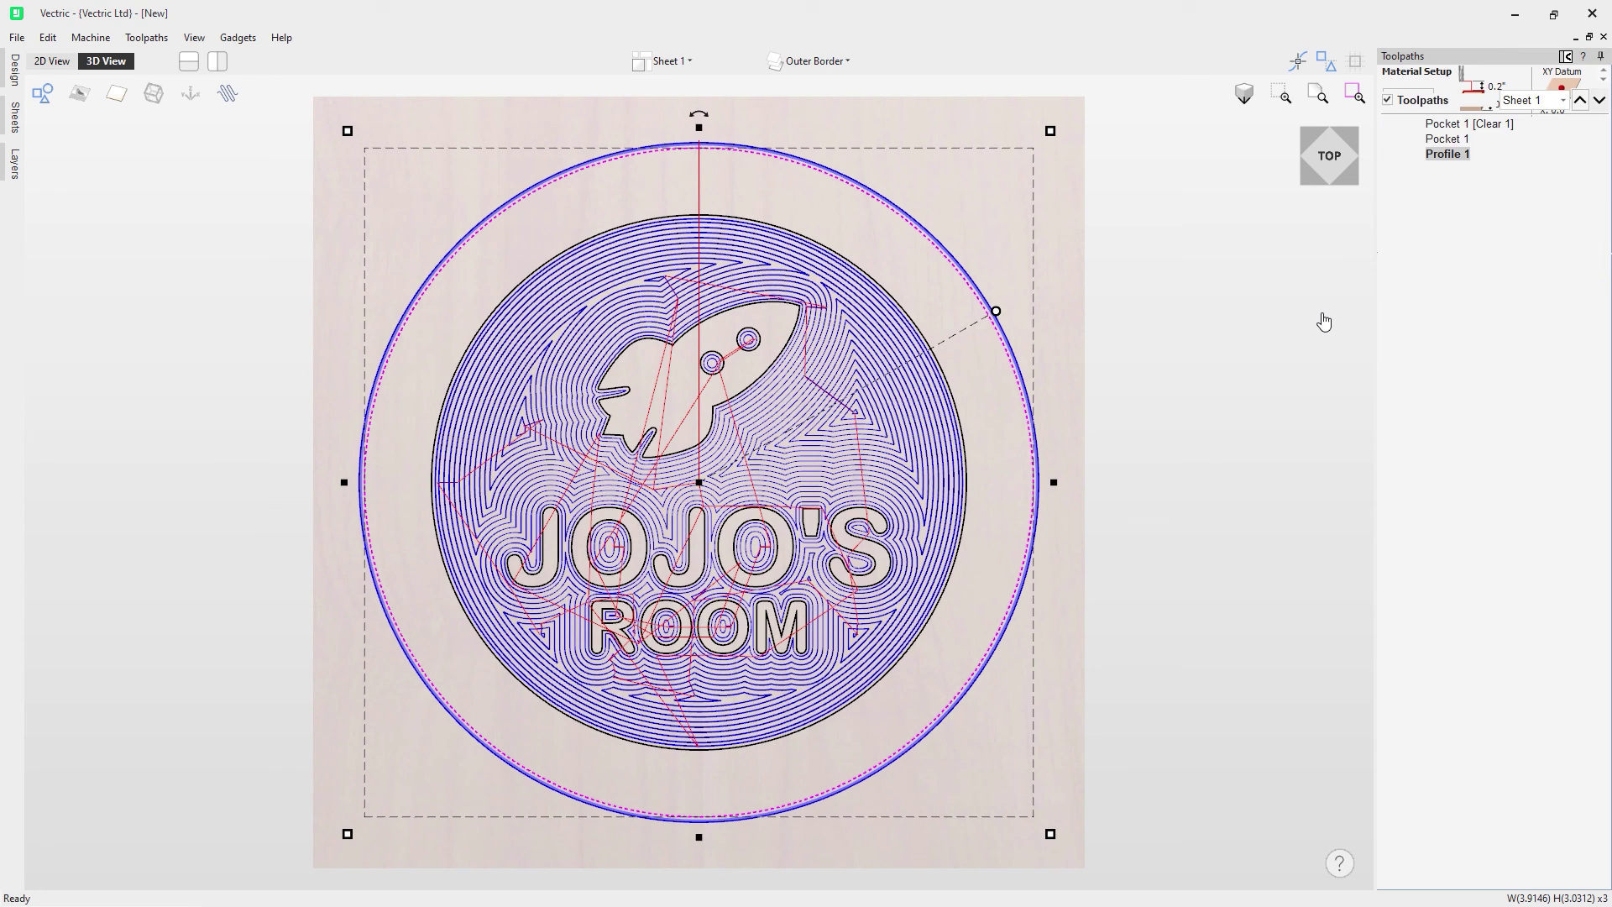
pyautogui.click(1532, 179)
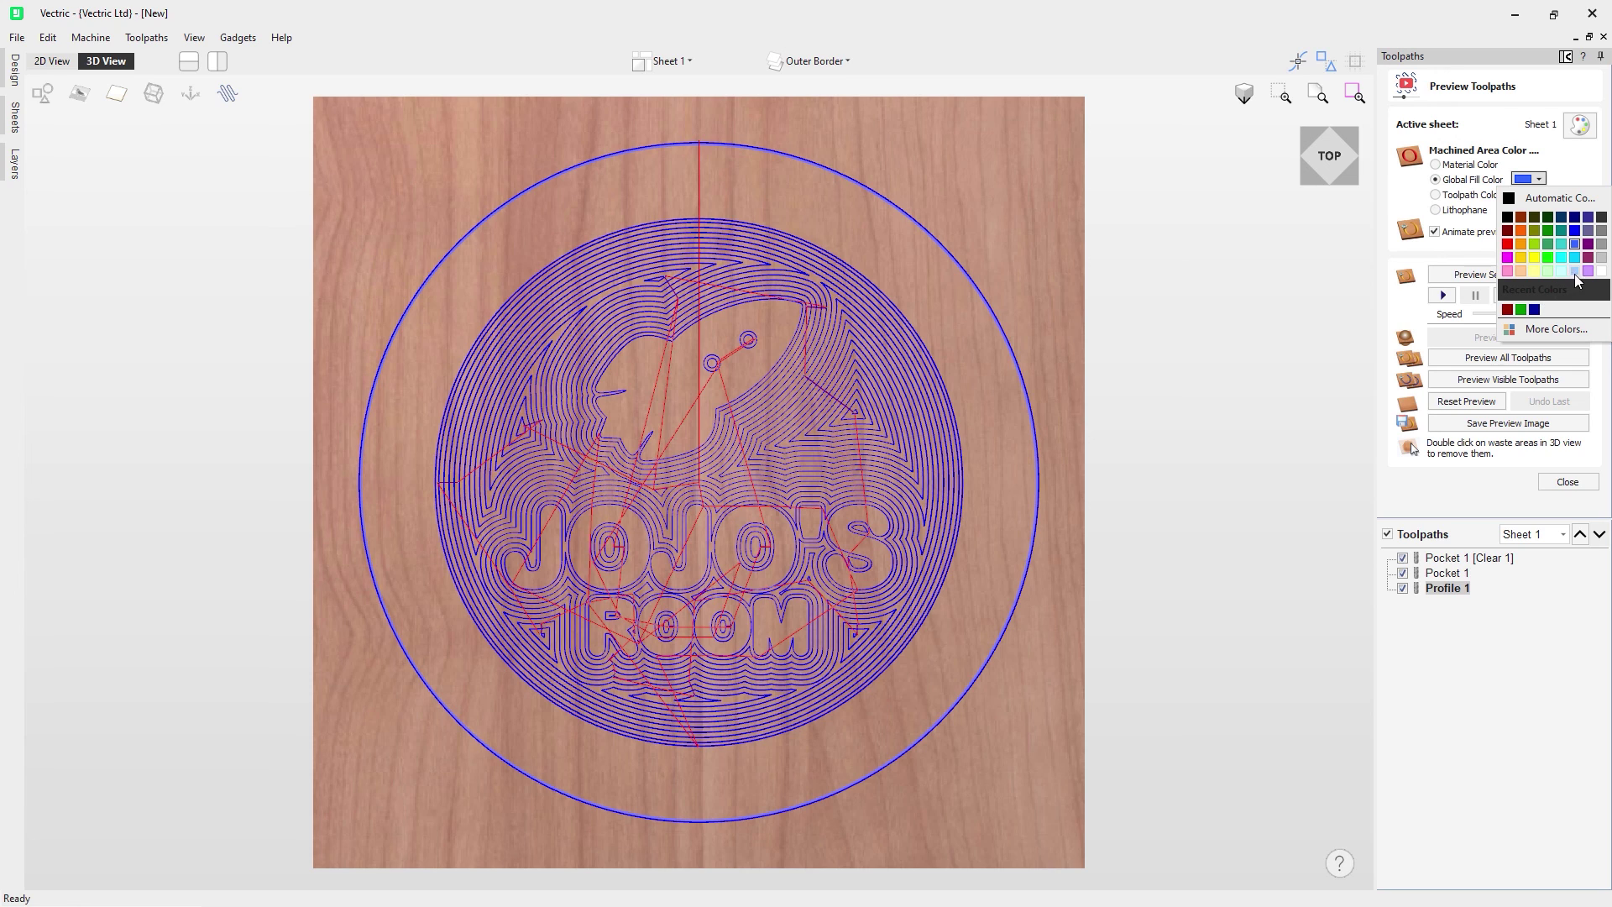
# Preview all toolpaths with green machined areas and clear the square waste from around the sign
pyautogui.click(1550, 258)
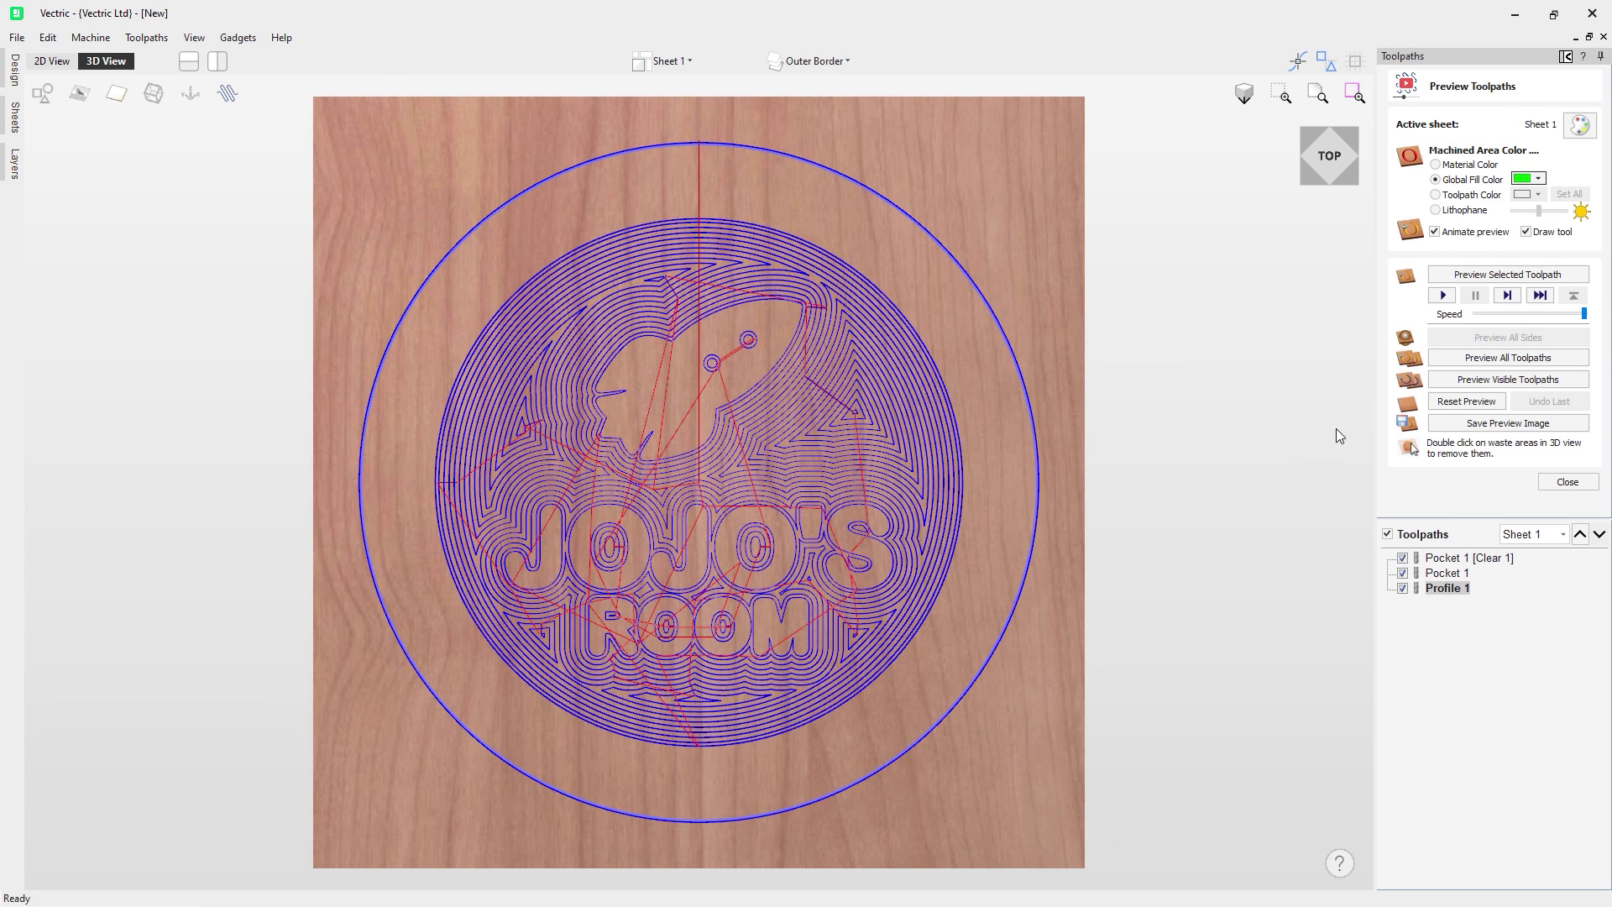
pyautogui.click(1480, 359)
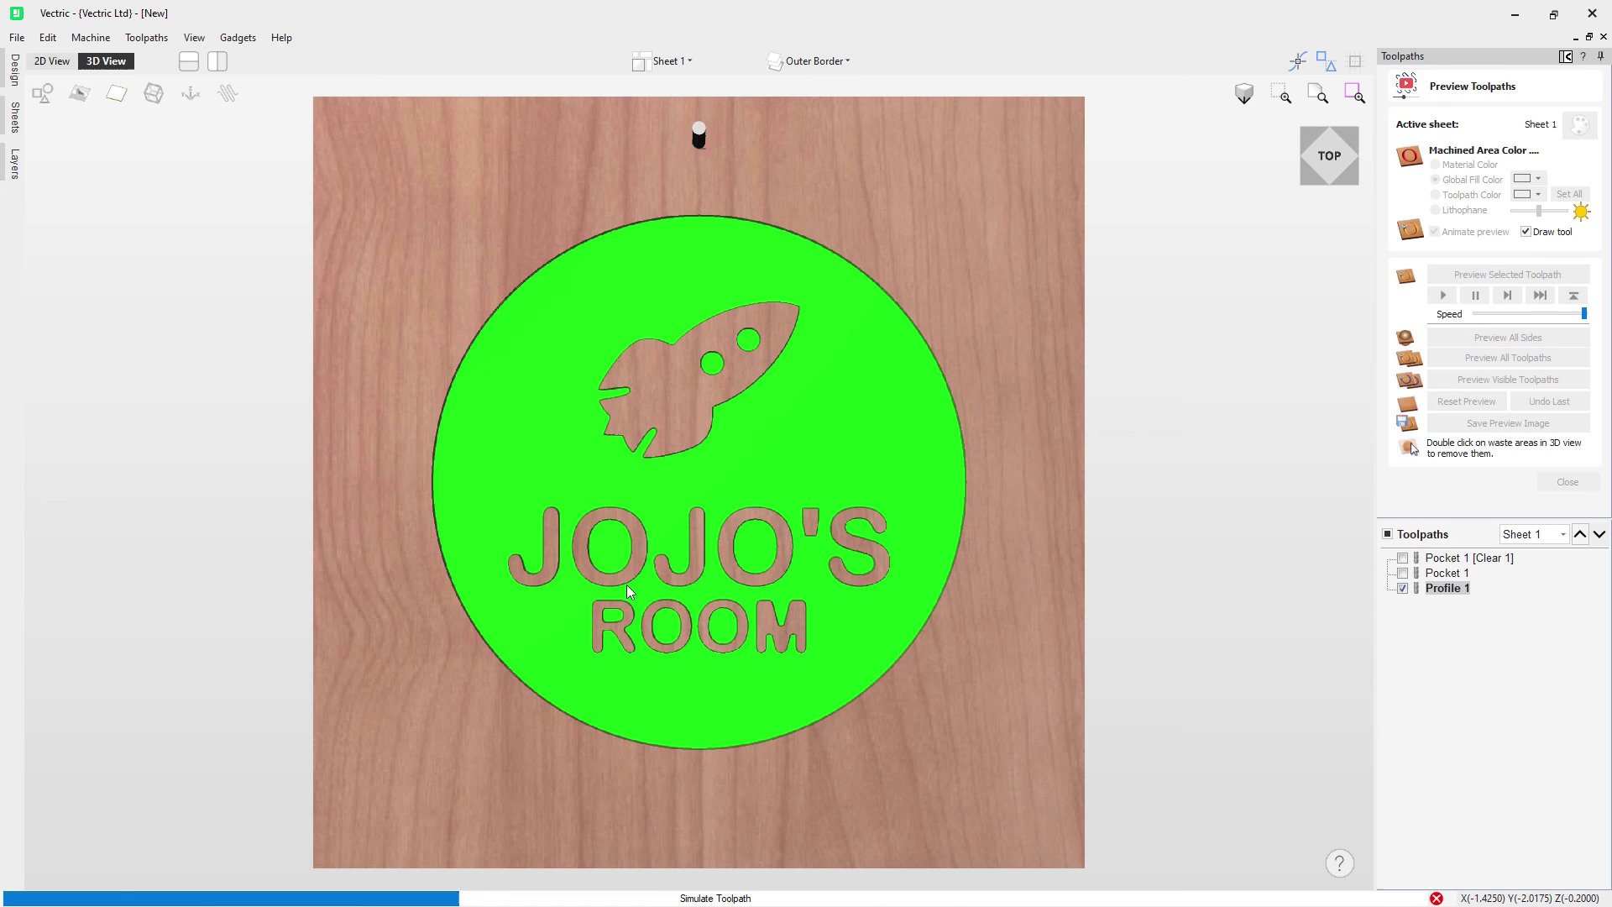
pyautogui.doubleClick(1035, 161)
pyautogui.moveTo(716, 598); pyautogui.dragTo(895, 521)
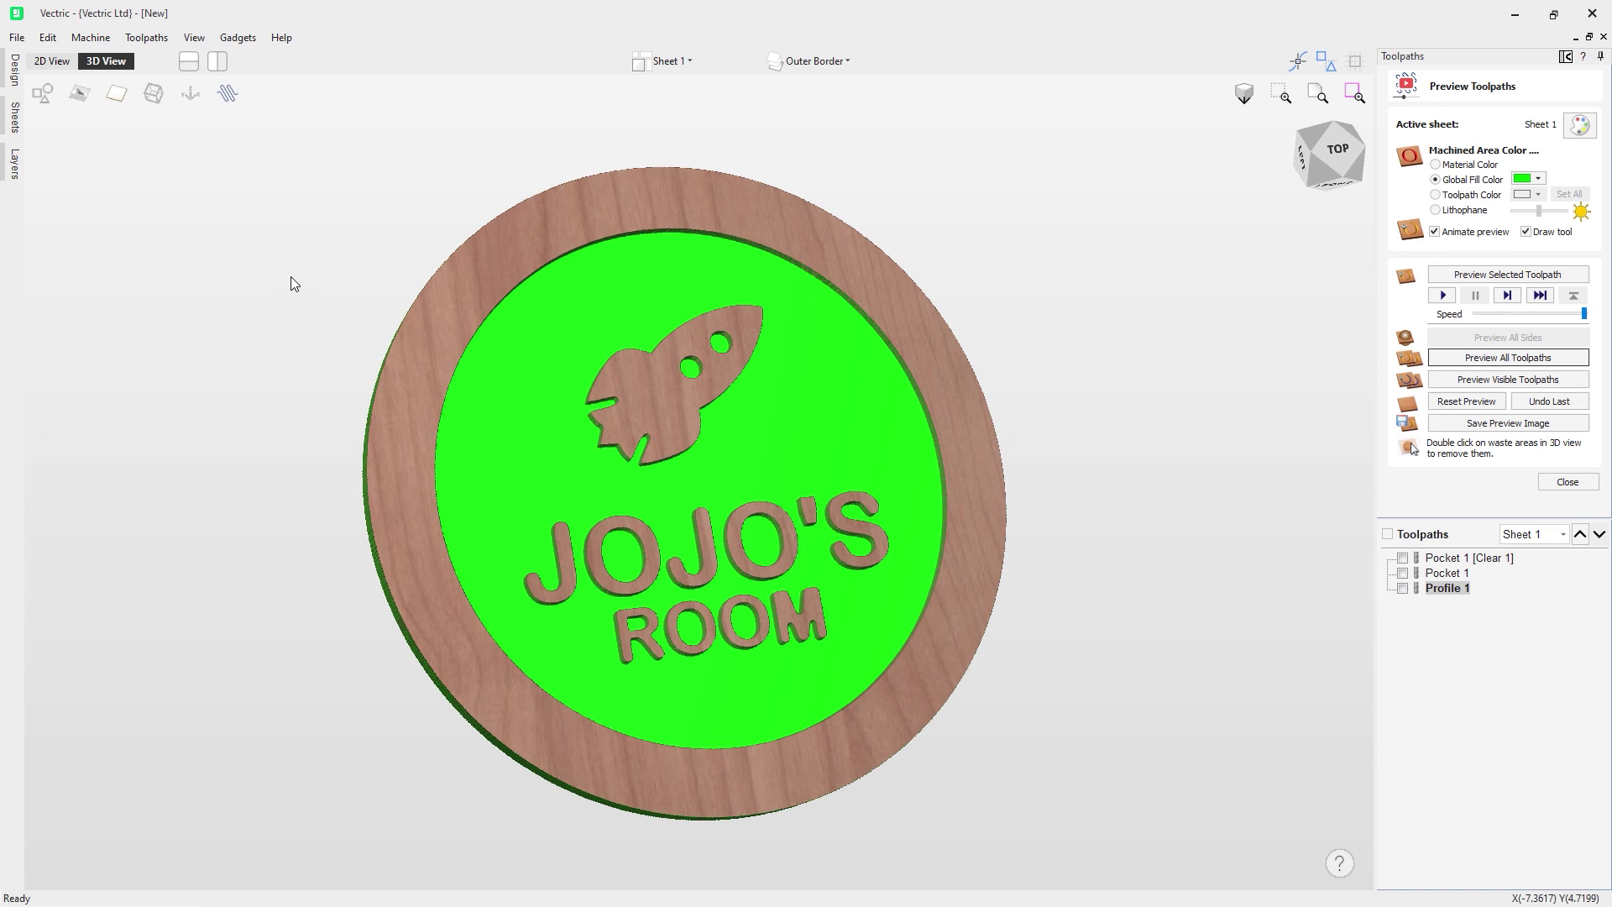
# Save the job under the new name JoJo.crv
pyautogui.click(17, 37)
pyautogui.click(83, 149)
pyautogui.click(142, 390)
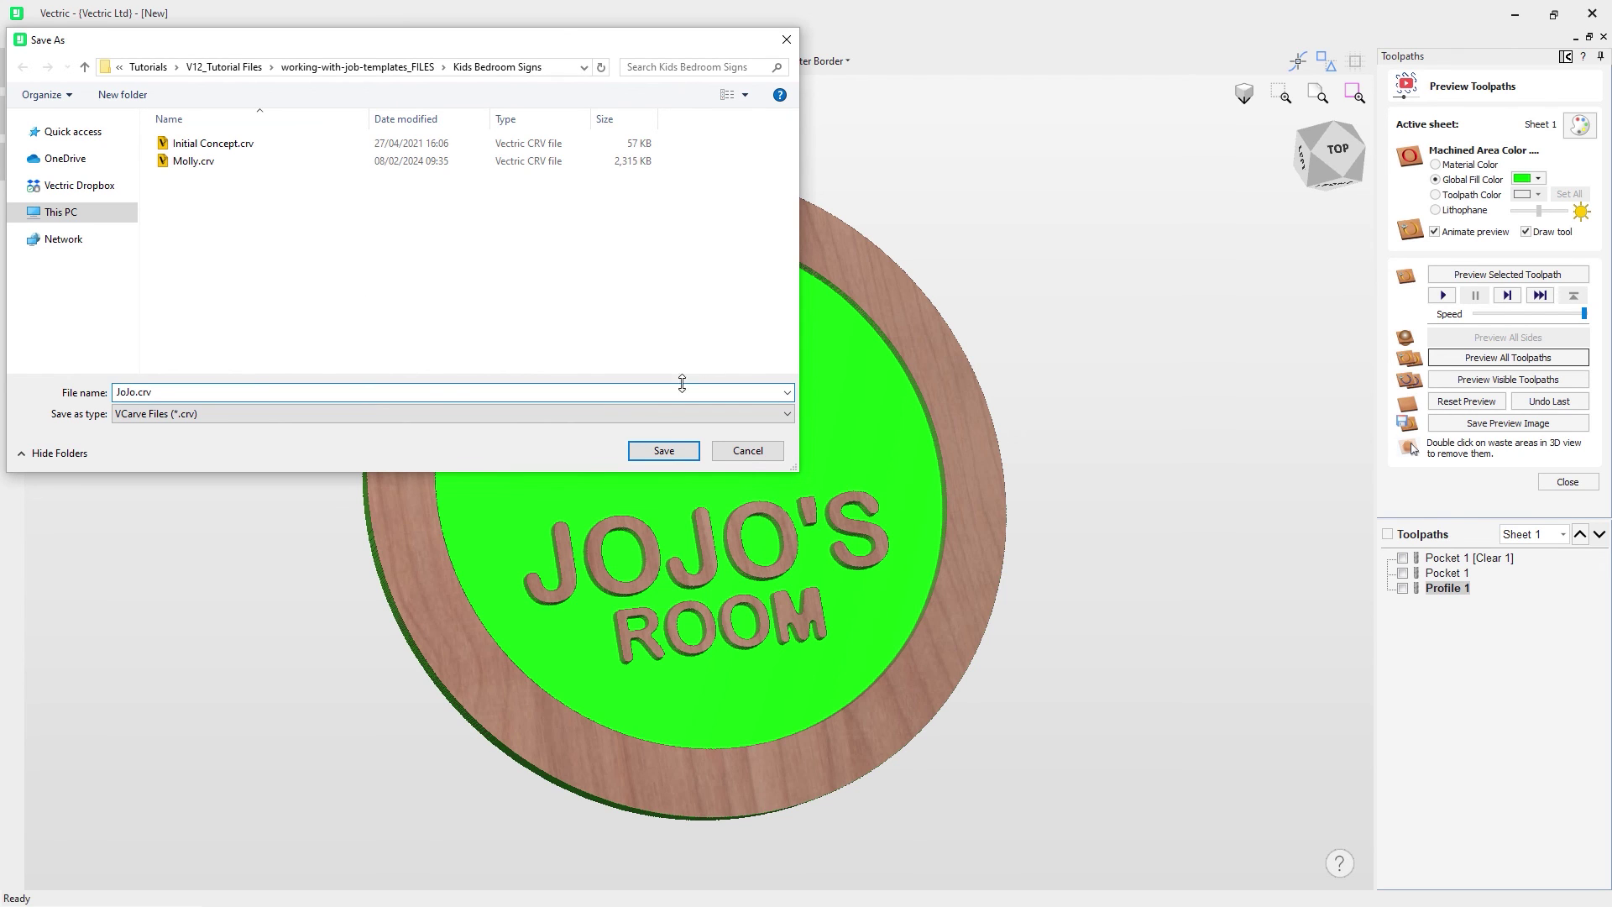
pyautogui.click(688, 457)
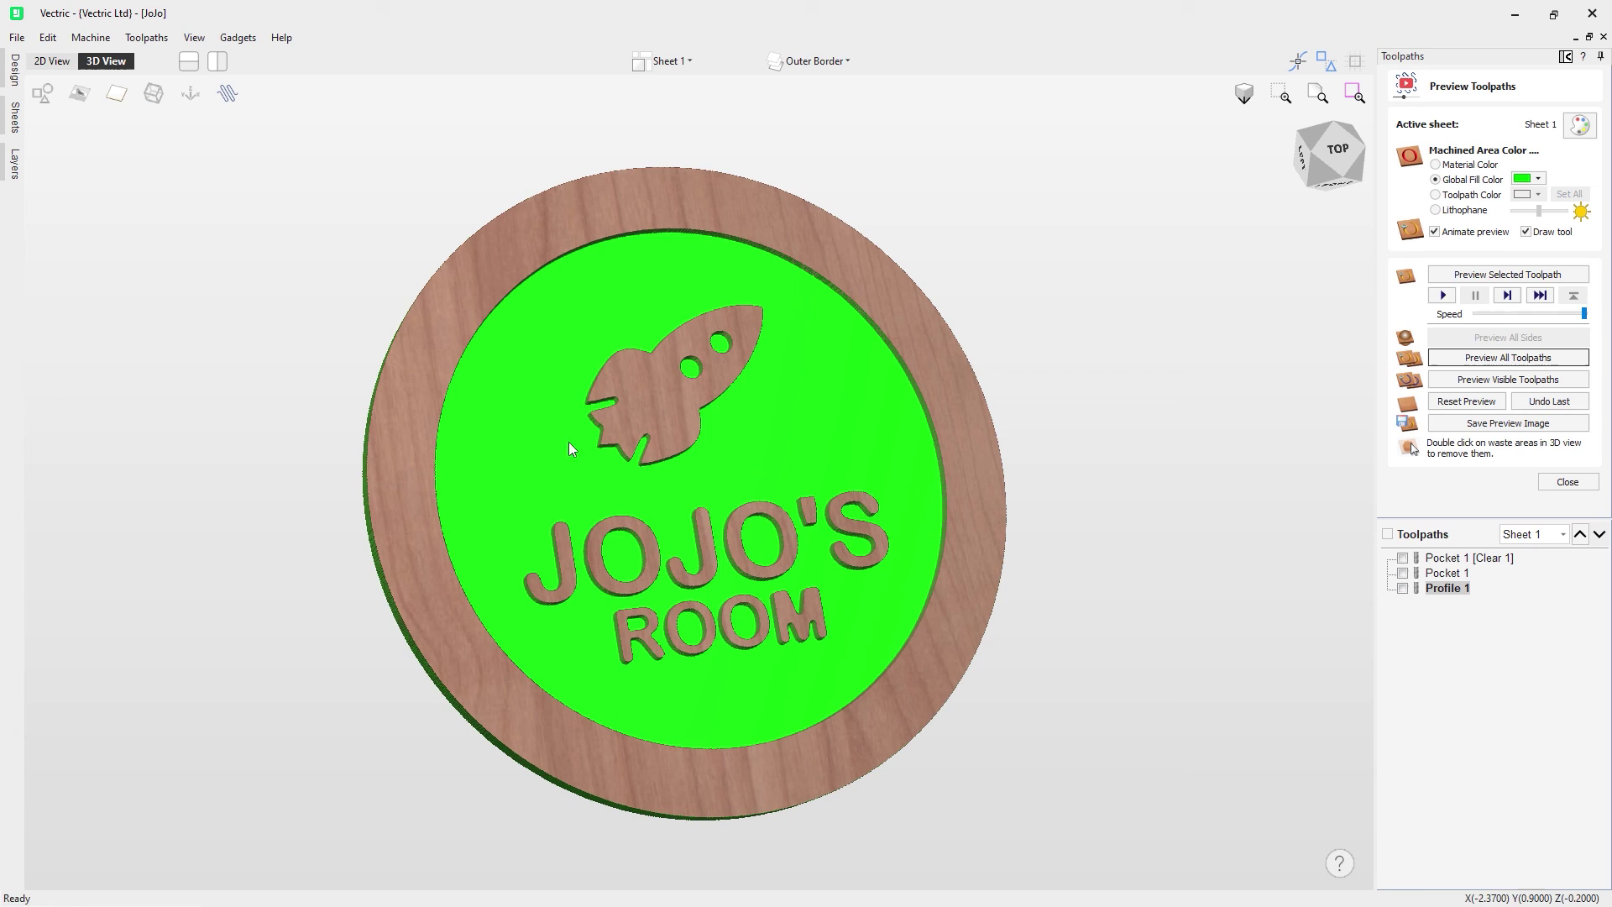